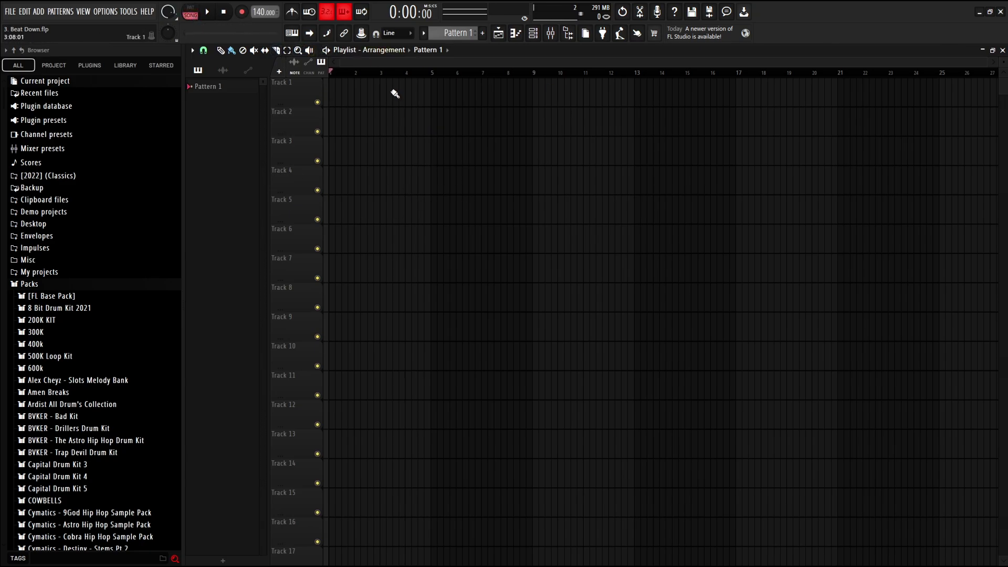
- Set the project tempo to 164 BPM and save the project
key(ctrl+s)
drag(257, 11, 257, 3)
click(297, 15)
key(space)
click(298, 14)
click(534, 35)
click(534, 35)
click(245, 96)
key(ctrl+s)
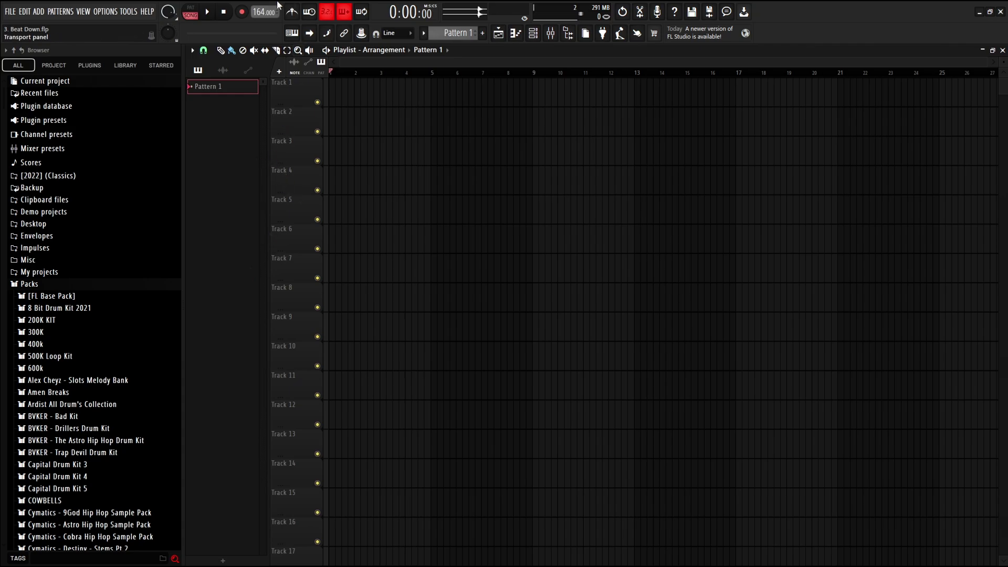
key(ctrl+s)
scroll(158, 219, down, 2)
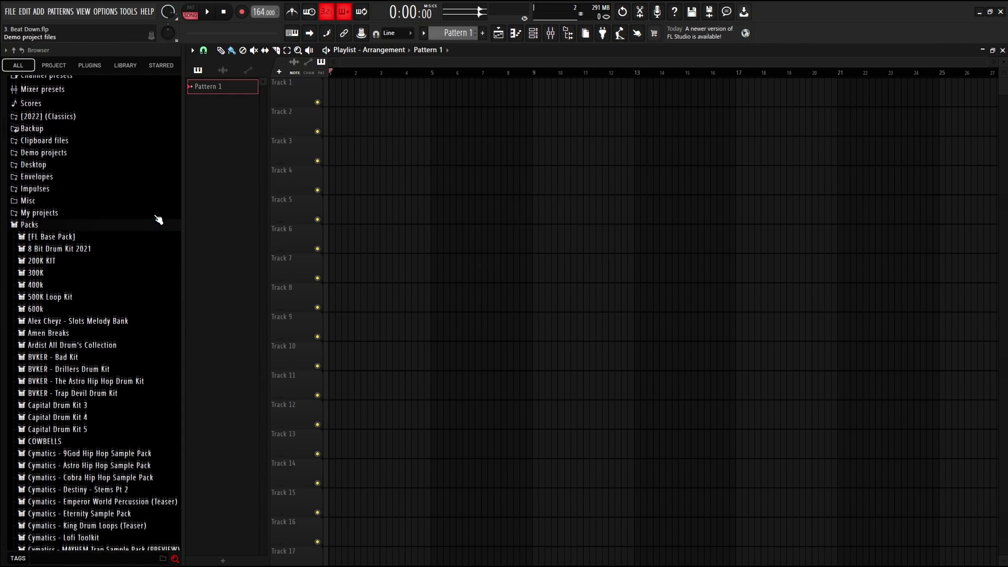
scroll(158, 219, down, 1)
scroll(147, 225, up, 4)
scroll(147, 226, down, 15)
scroll(143, 224, up, 11)
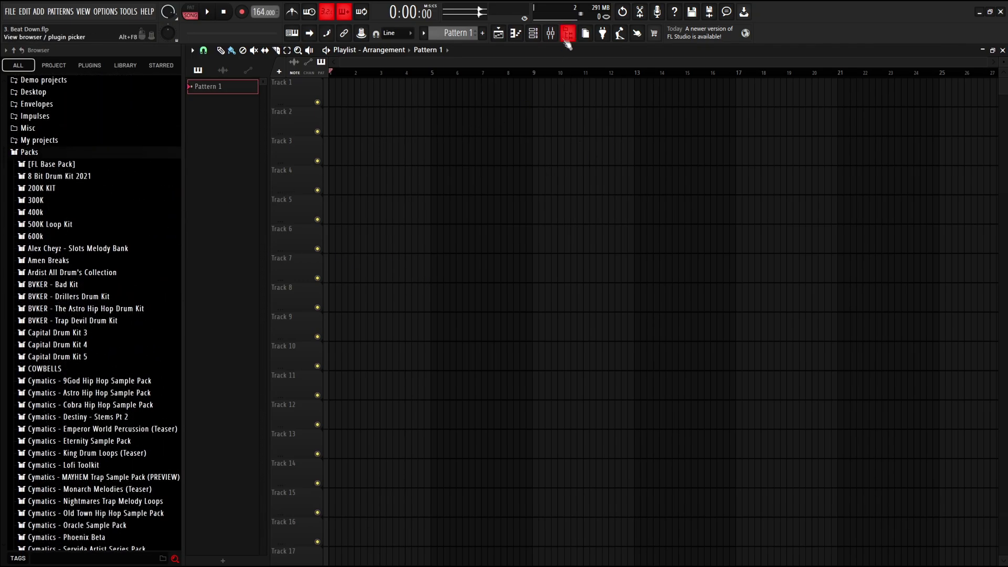
click(533, 34)
click(533, 37)
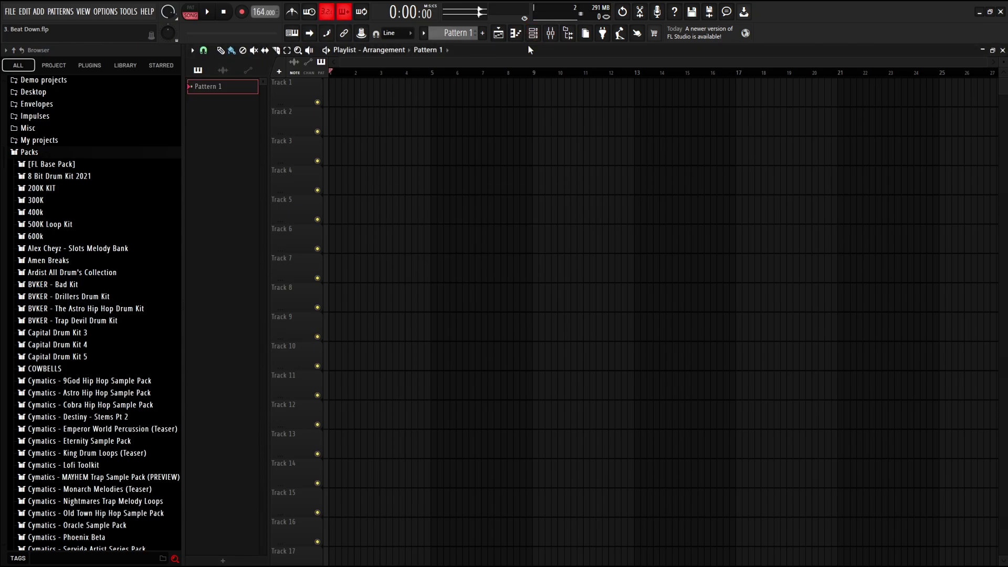
key(ctrl+s)
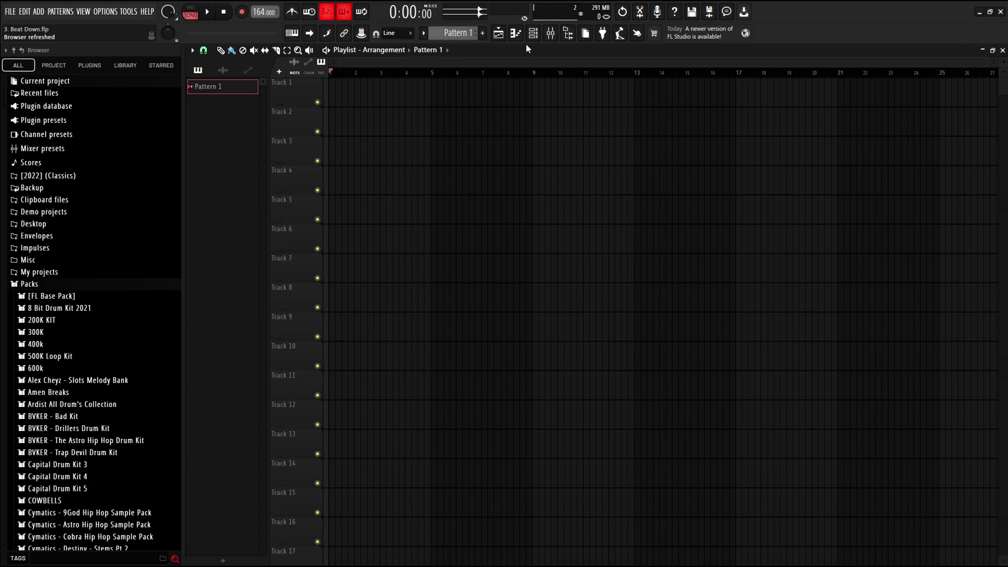
- Show the channel rack and look over the Sampler, DirectWave and SoundFont Player channels
click(533, 33)
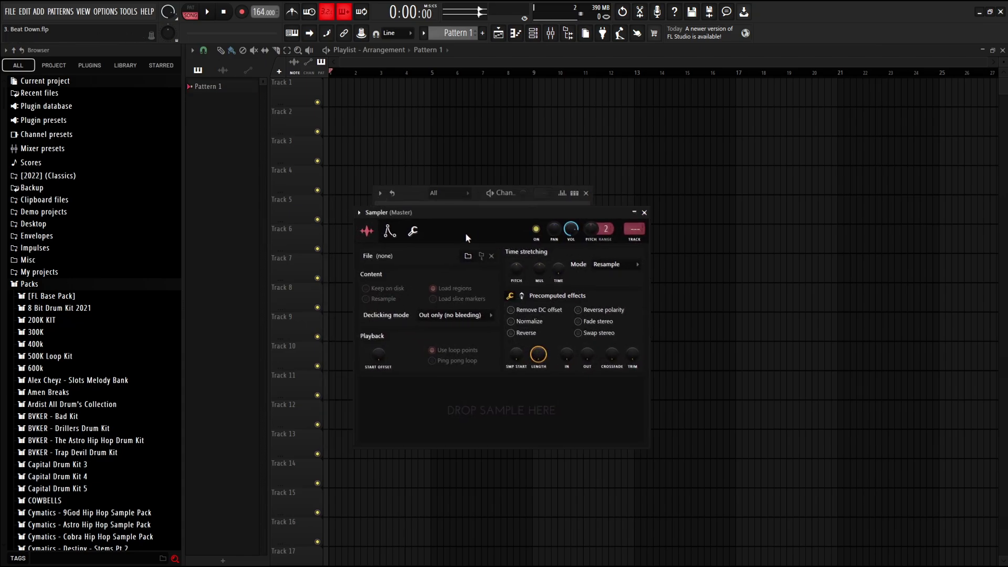
drag(465, 232, 624, 248)
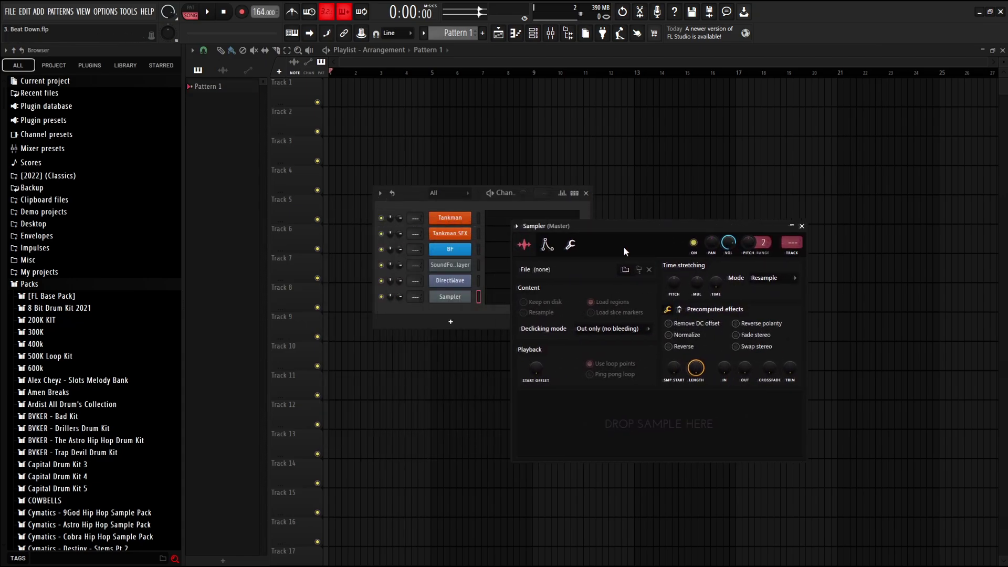
key(Escape)
click(450, 280)
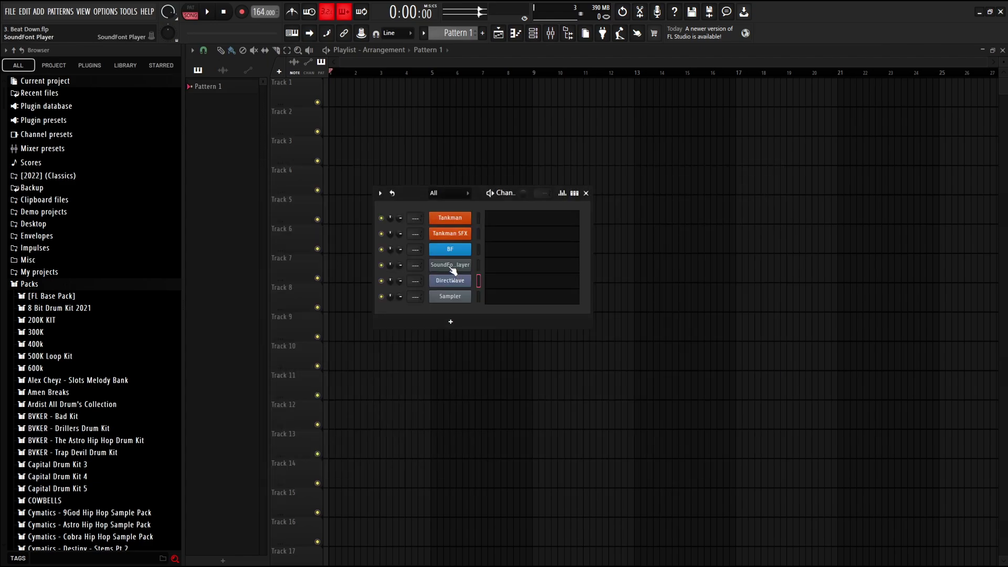
click(450, 265)
click(459, 262)
- Delete the Sampler and DirectWave channels from the channel rack
right_click(452, 300)
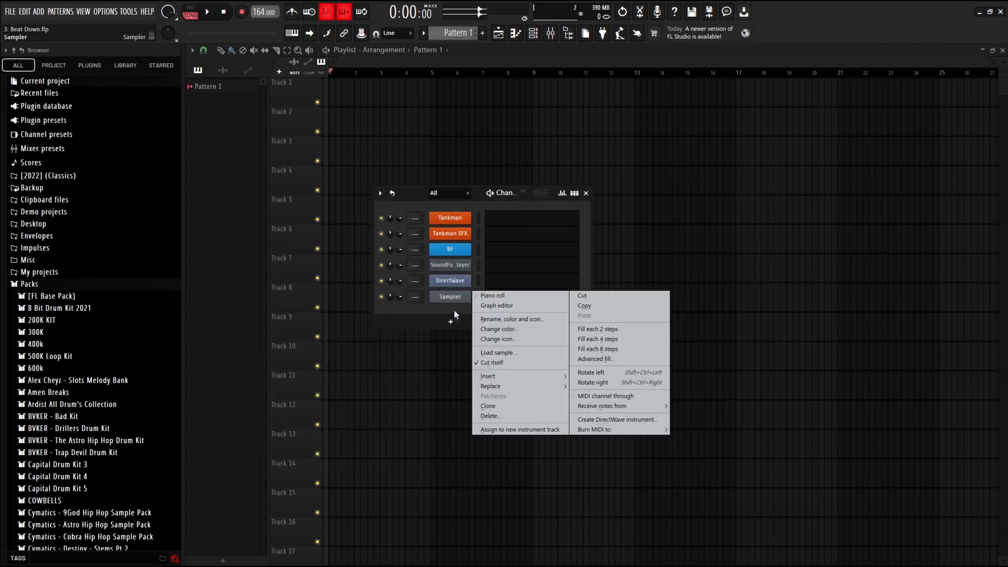
click(471, 385)
right_click(471, 387)
click(519, 34)
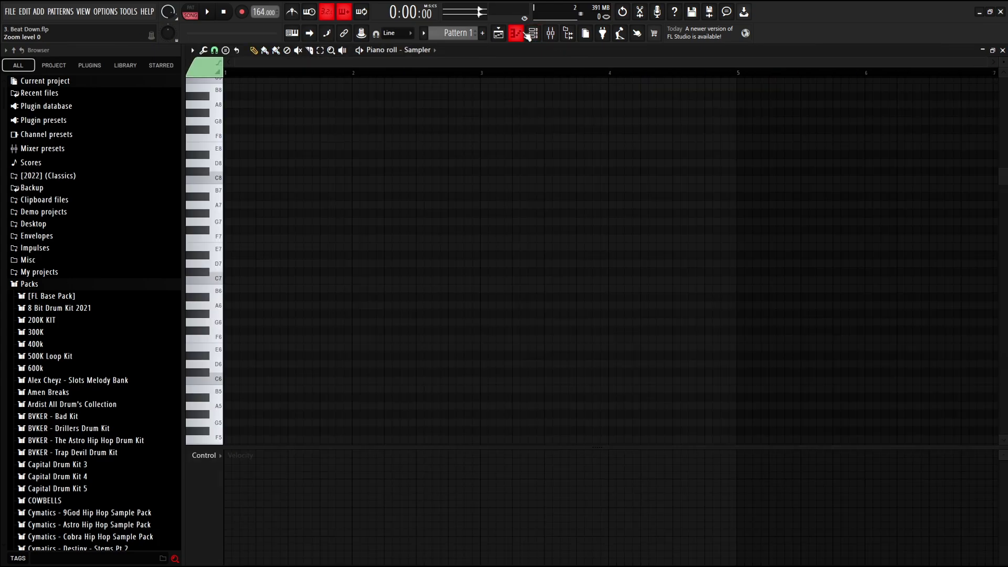
click(519, 33)
click(533, 34)
right_click(469, 295)
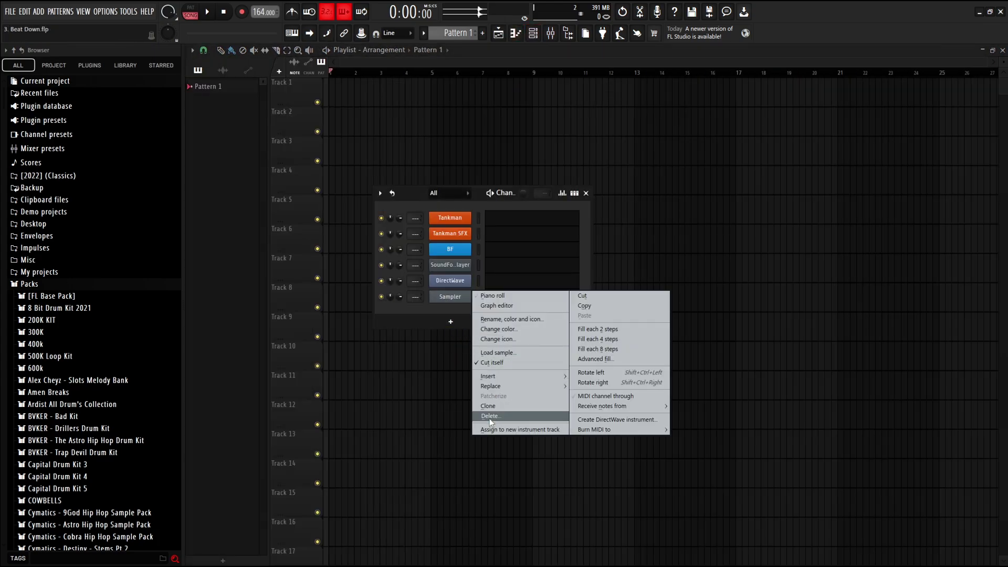
click(488, 405)
right_click(469, 278)
click(489, 391)
- Examine the instrument settings of the SoundFont Player and Tankman channels
click(450, 266)
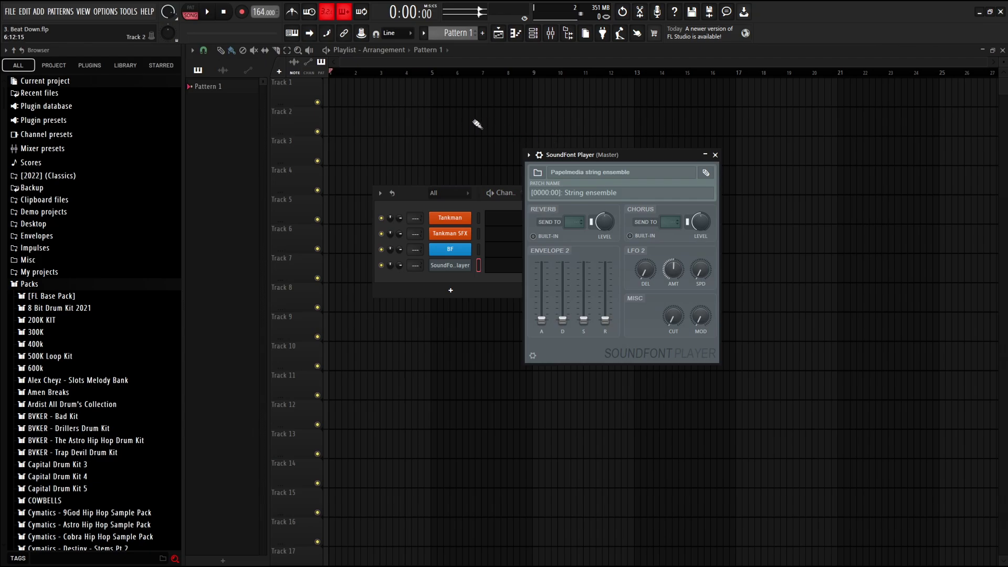
key(Escape)
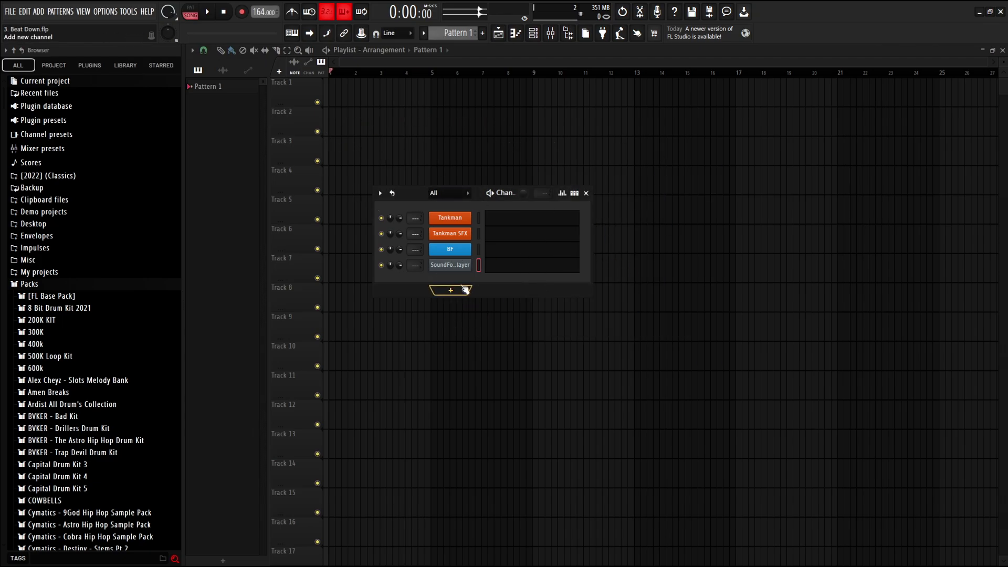
click(450, 265)
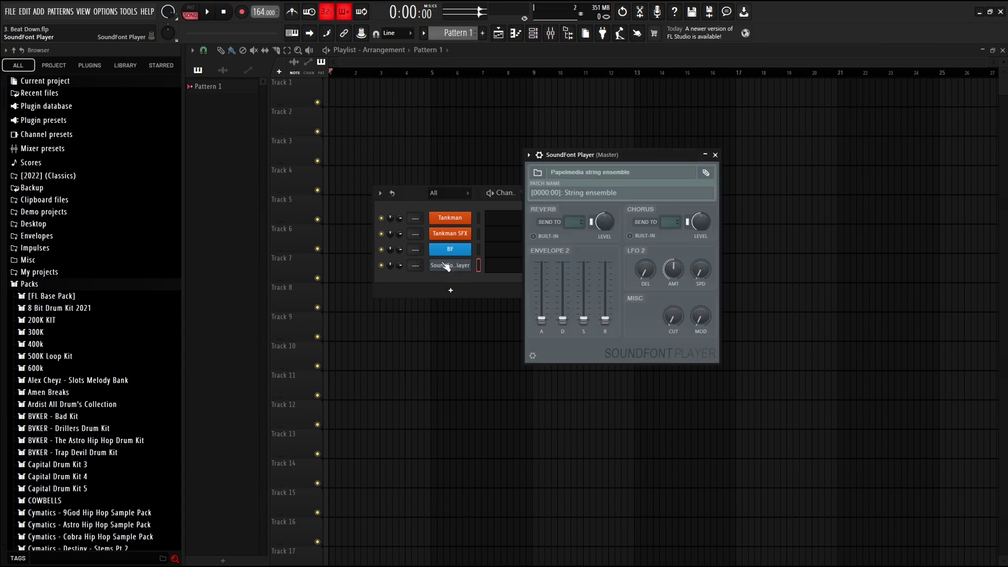
drag(590, 165, 331, 215)
click(464, 206)
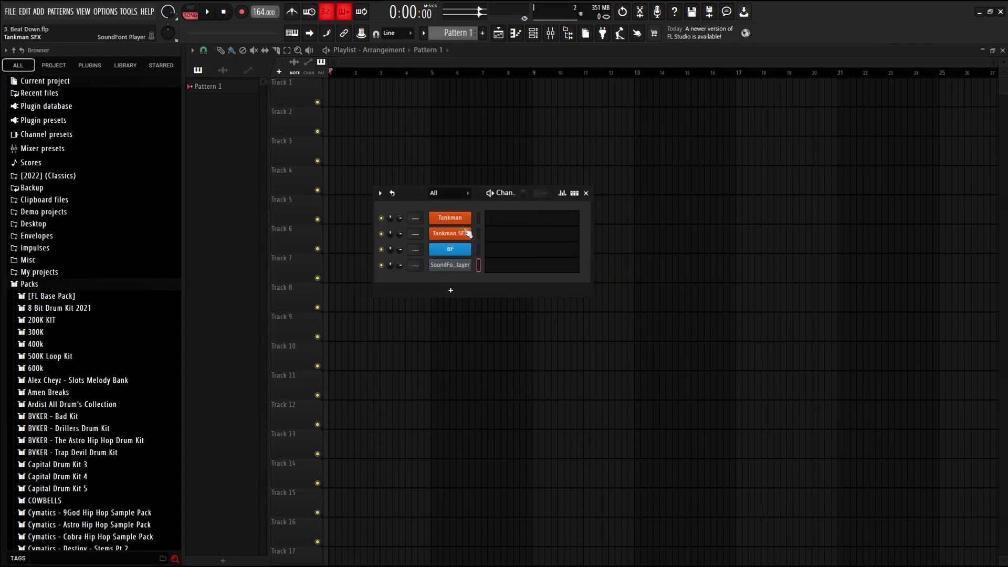
click(453, 221)
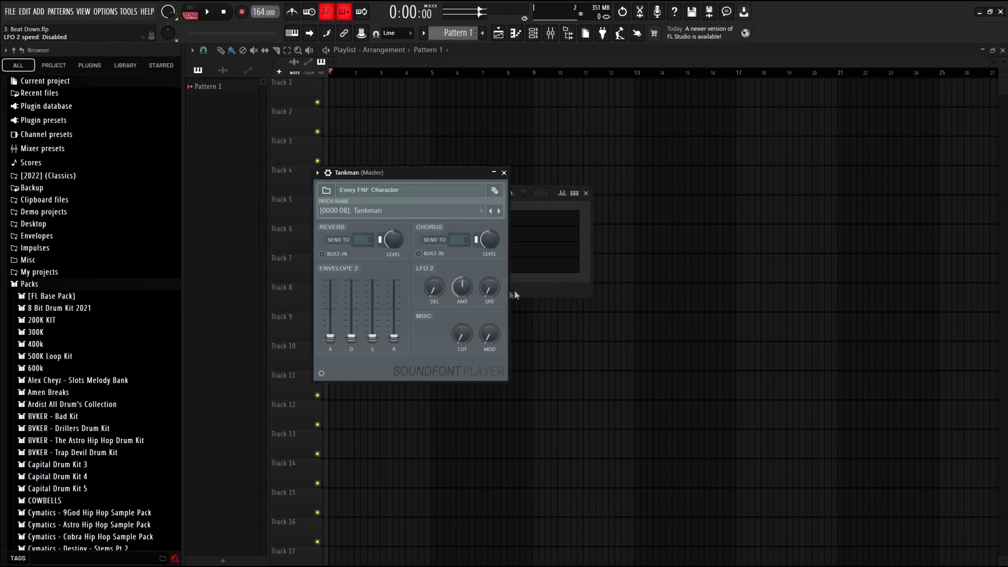
key(Escape)
- Load The Ultimate FNF Soundfont.sf2 from the Friday Night Funkin Soundfonts folder into the SoundFont Player channel
click(452, 268)
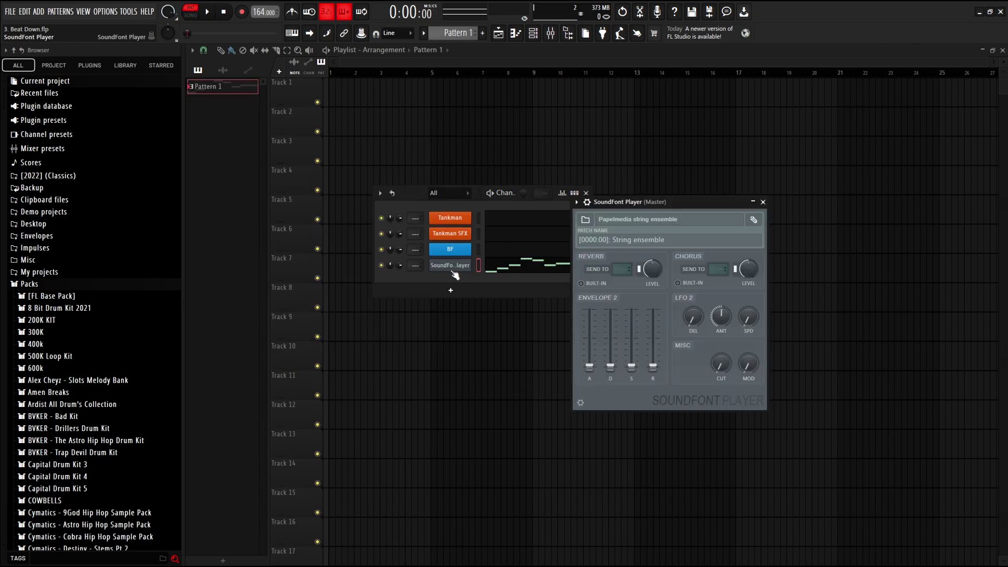
click(586, 221)
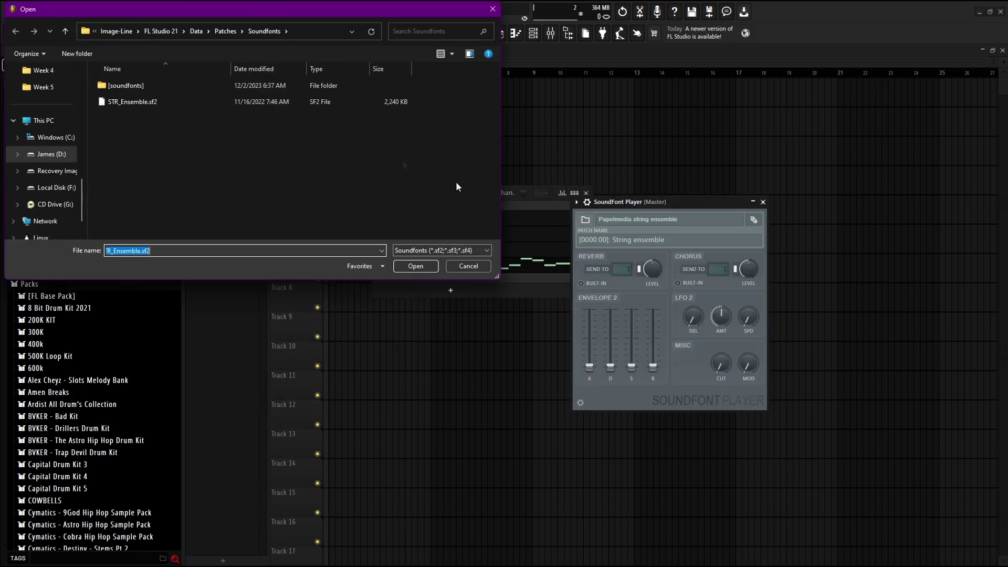
double_click(139, 84)
double_click(137, 101)
scroll(163, 202, down, 5)
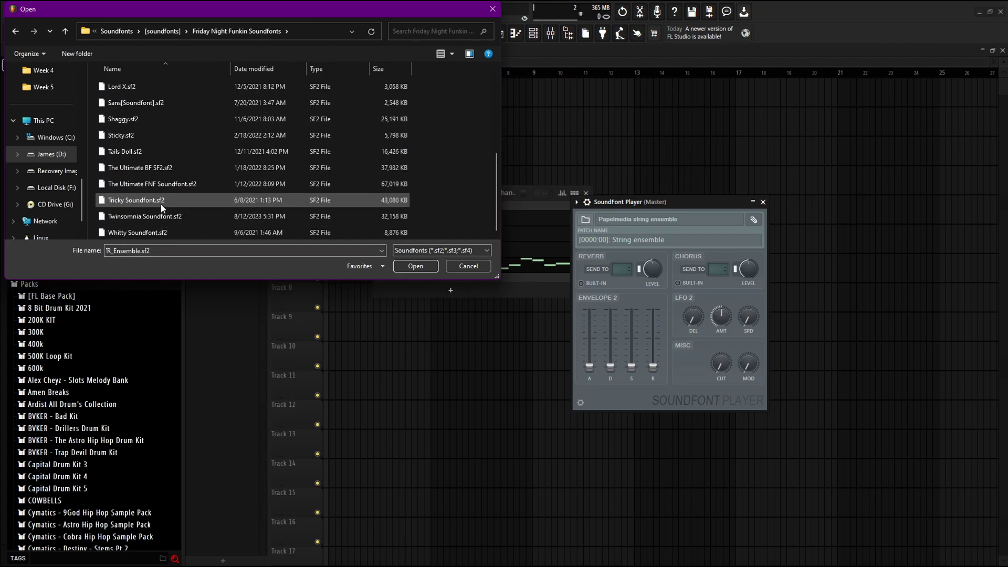
click(162, 186)
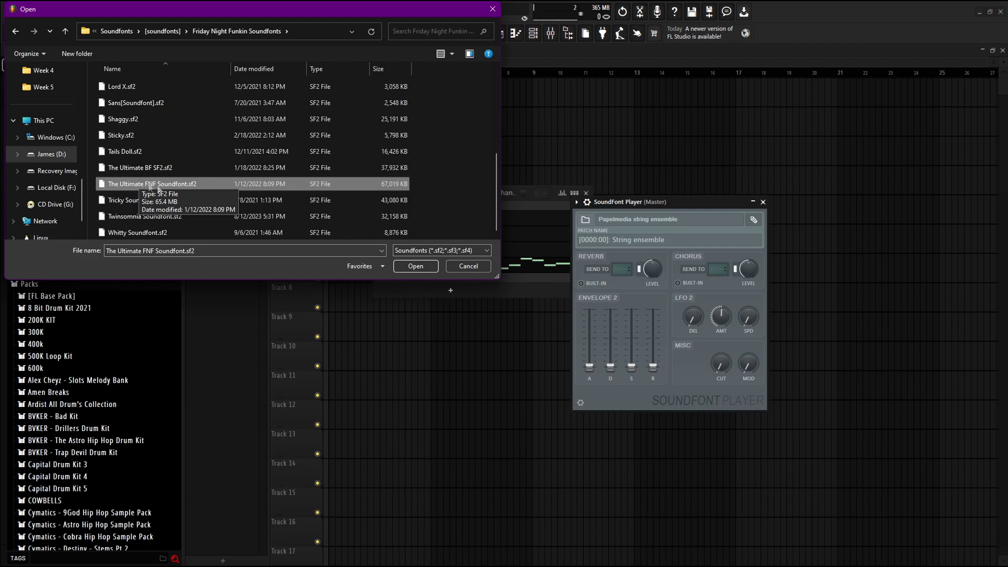
double_click(196, 184)
drag(686, 204, 629, 180)
- Audition the soundfont's Monster and Pico Sounds patches by playing test notes
click(586, 215)
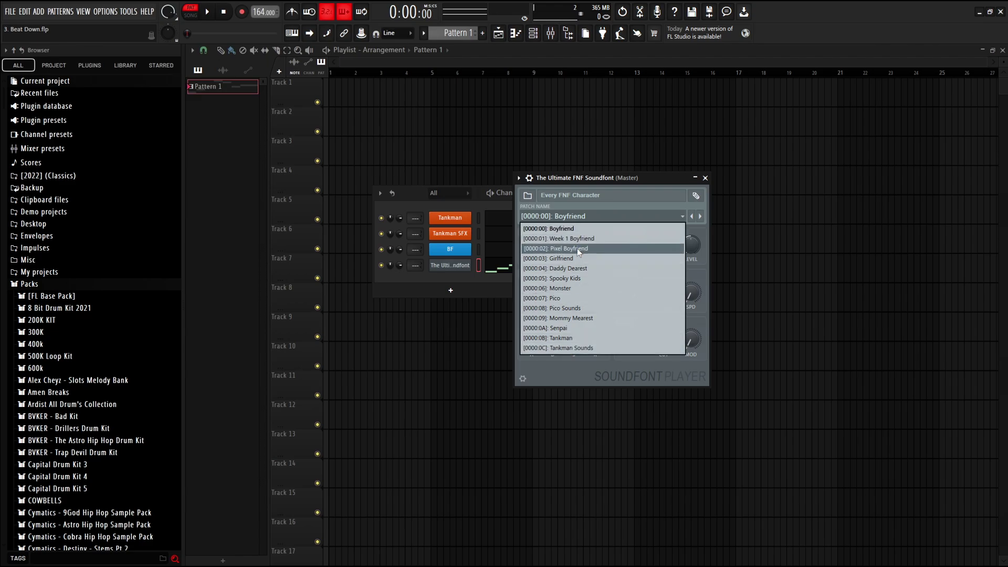
click(567, 288)
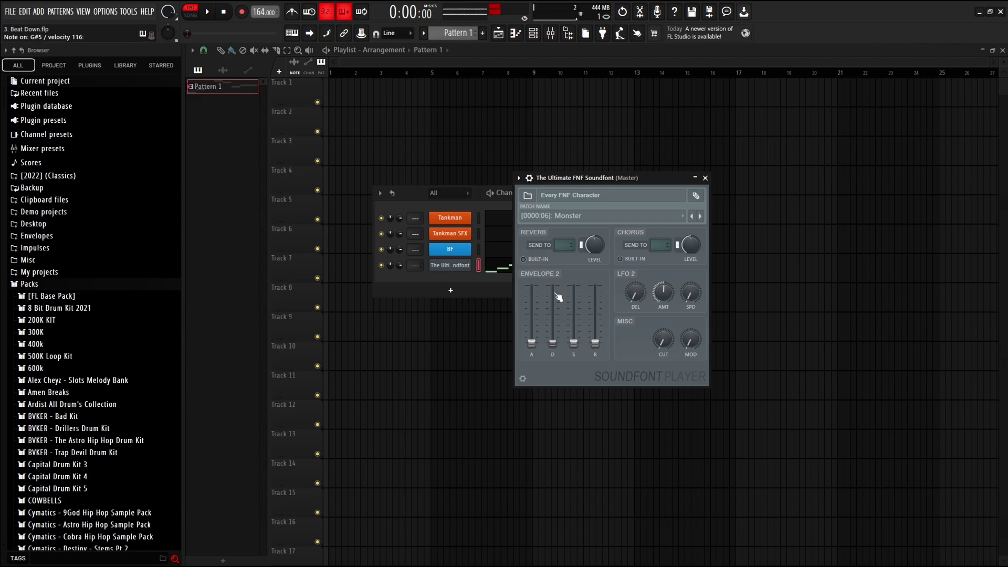
click(615, 214)
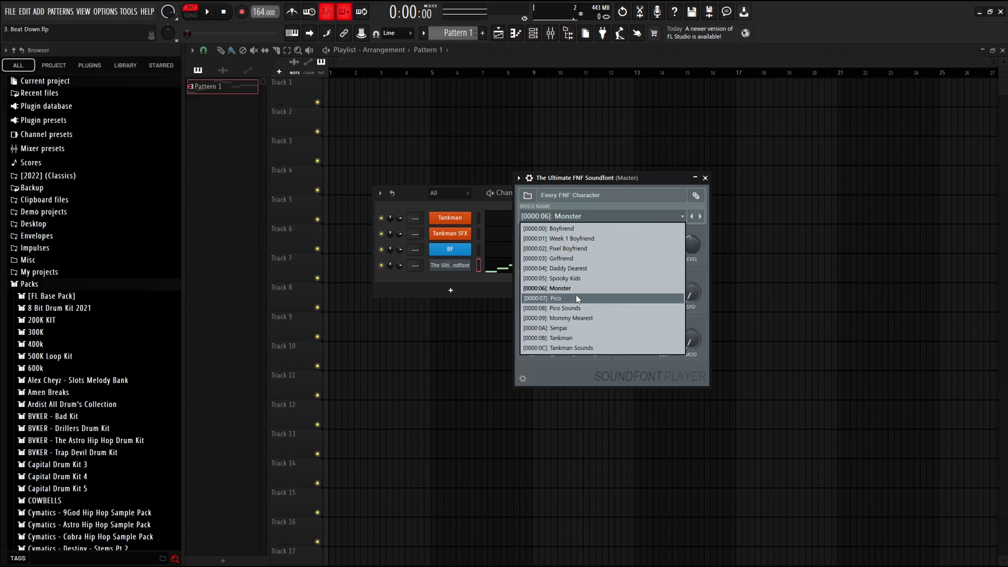
click(565, 308)
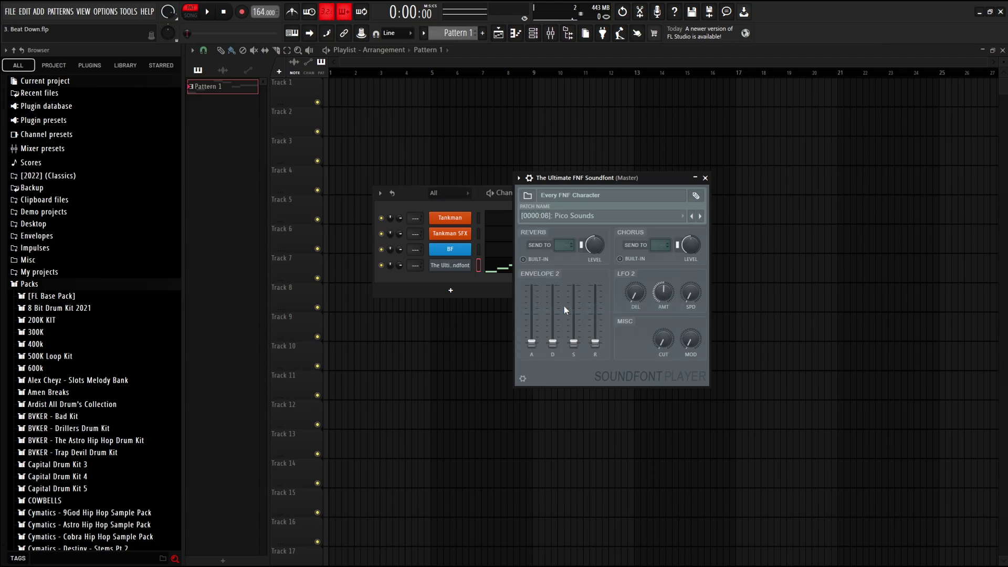
key(z)
key(z)
key(z)
key(z)
key(c)
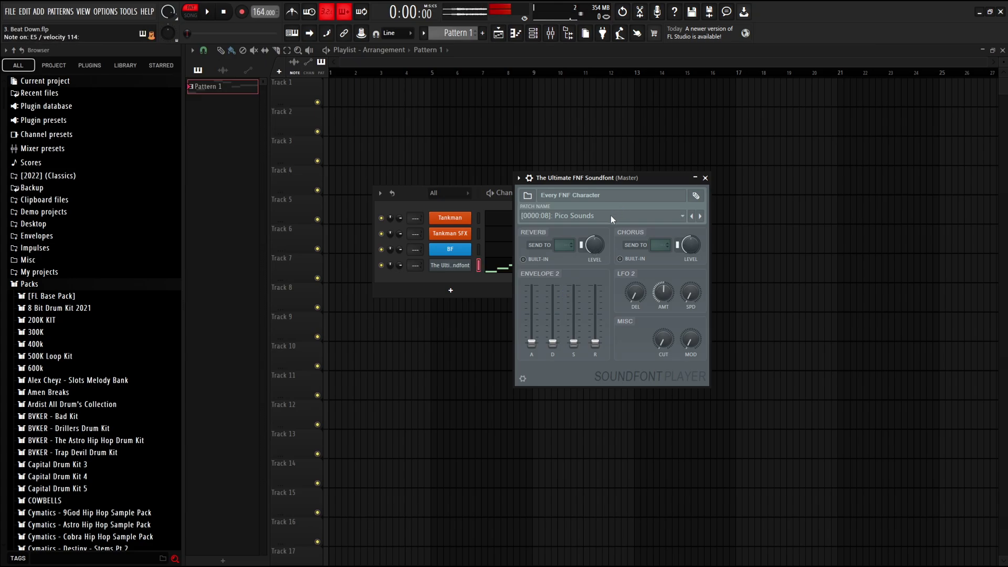
key(v)
key(b)
key(n)
- Audition the soundfont's Pico and Mommy Mearest patches by playing test notes
click(610, 216)
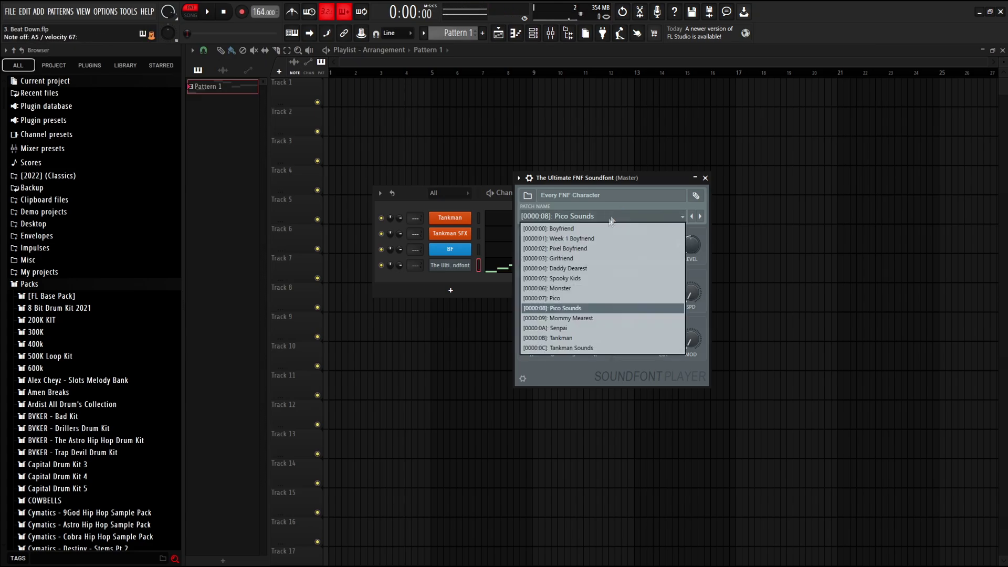
click(557, 298)
key(h)
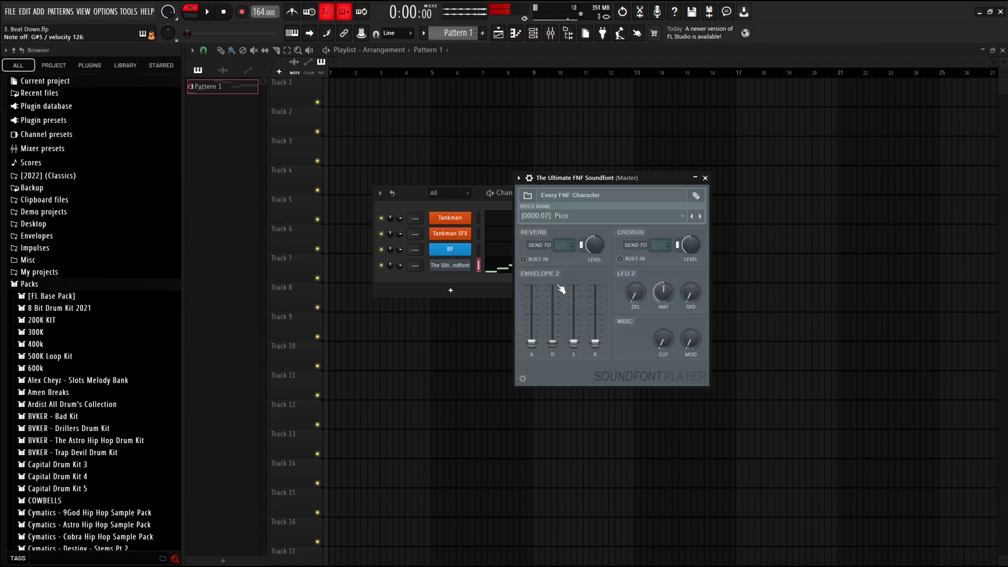
click(587, 217)
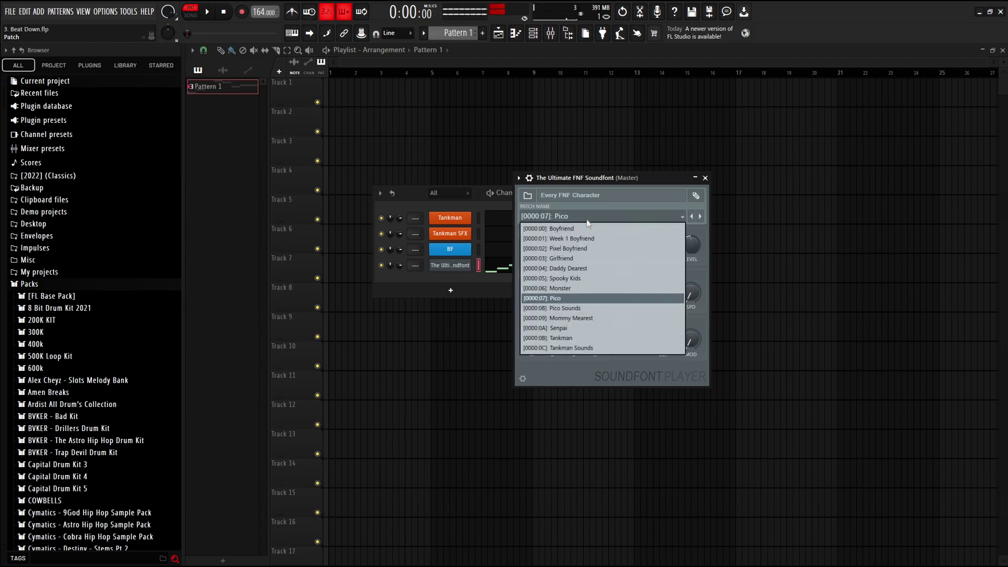
click(569, 317)
key(q)
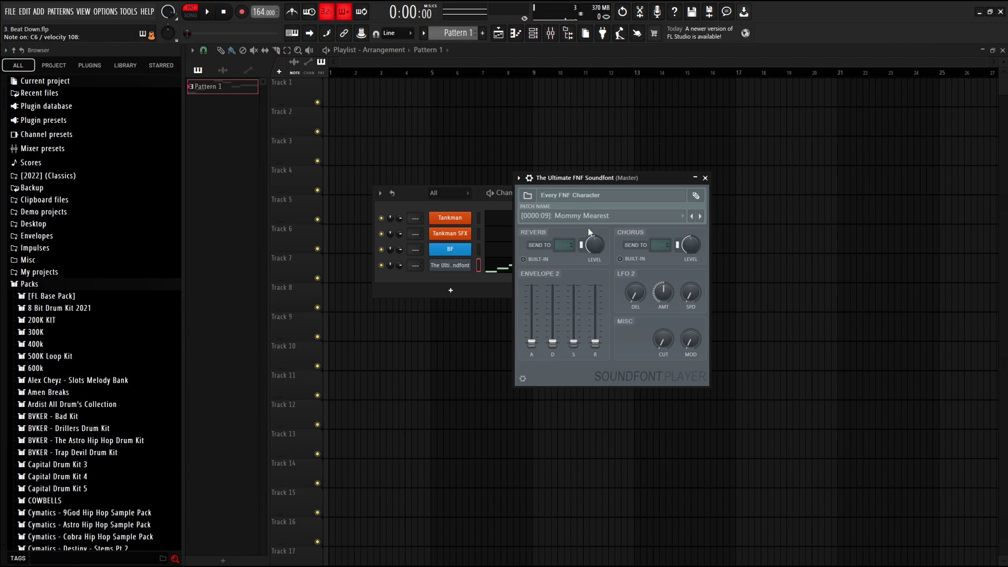
key(n)
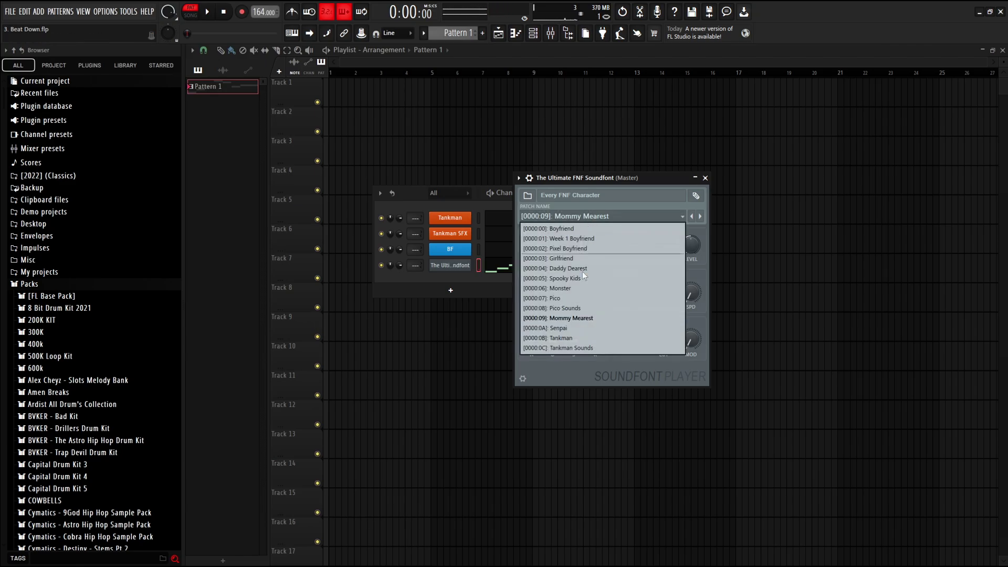
- Switch the soundfont player to the Senpai patch to audition it
click(558, 328)
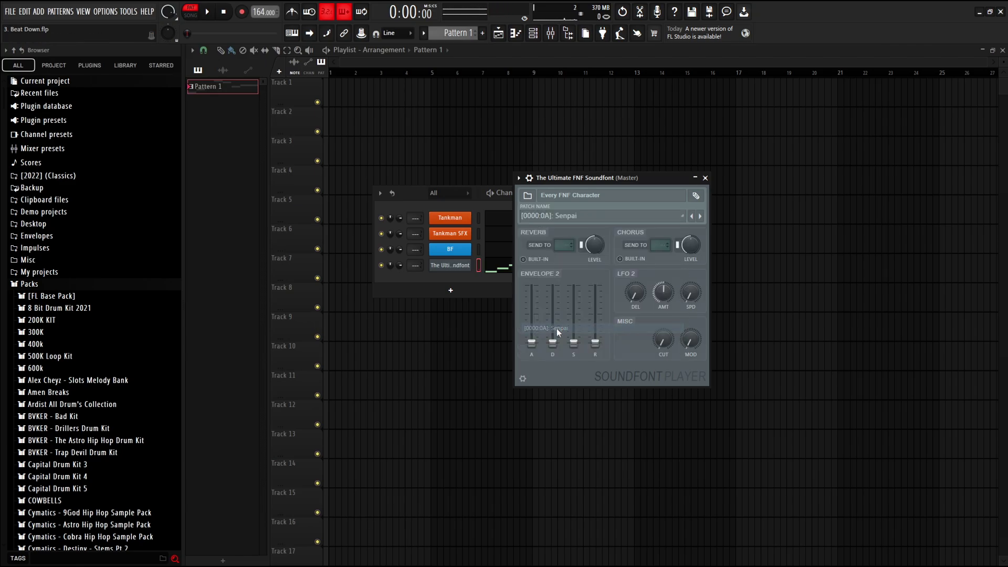
key(space)
key(space)
- Audition the Tankman patch, then switch the soundfont player to the Tankman Sounds patch
click(578, 213)
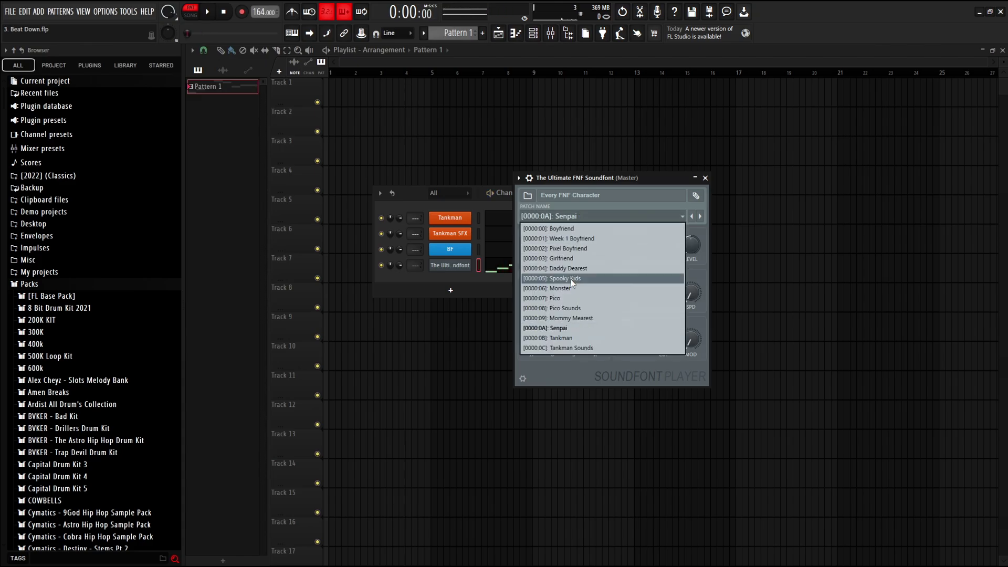
click(562, 335)
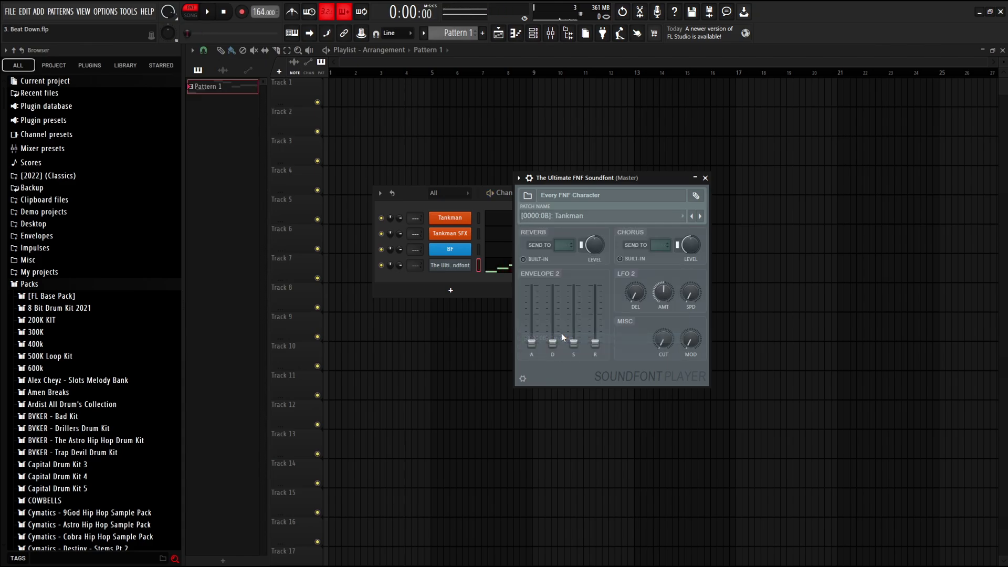
click(612, 216)
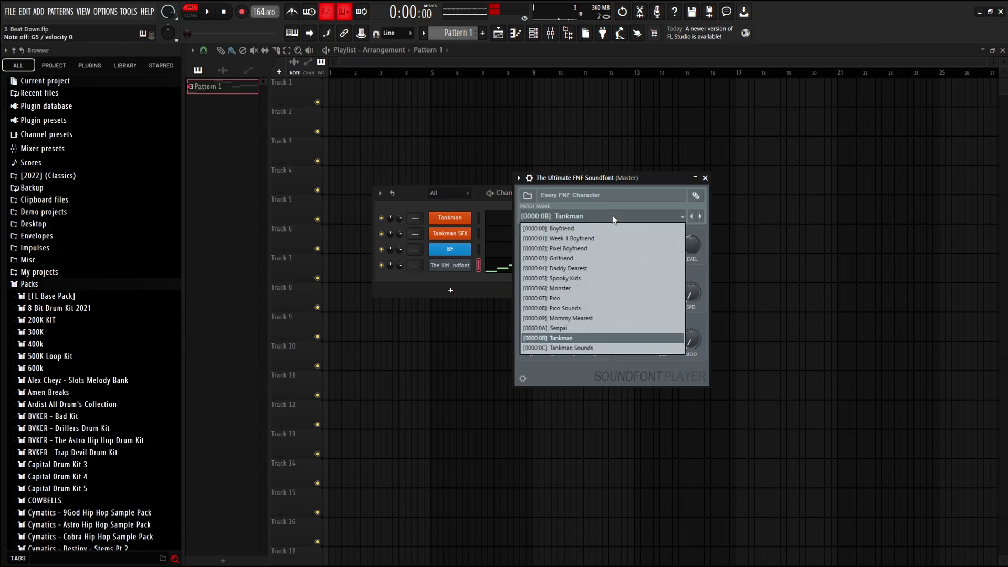
click(563, 349)
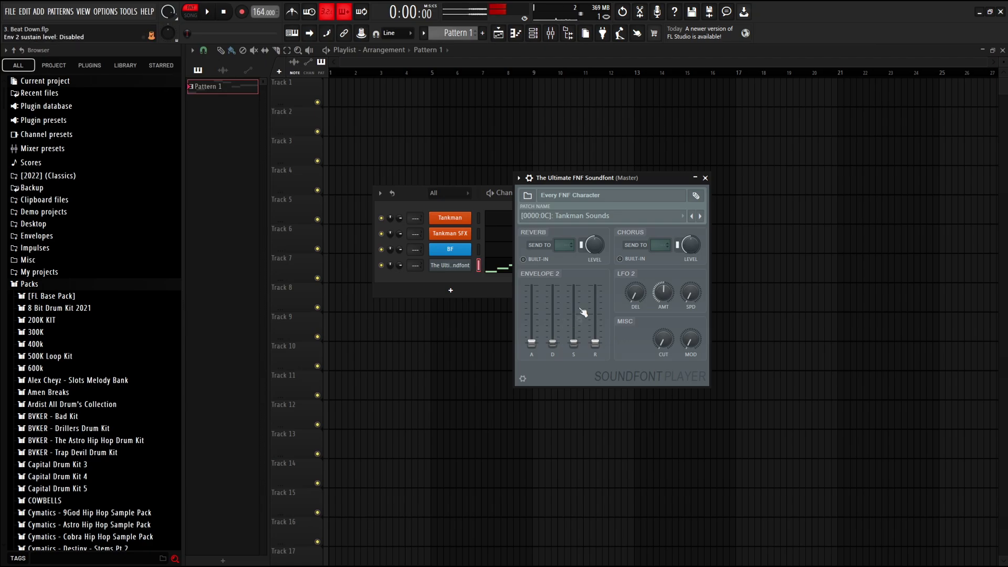
- Close the soundfont player and delete The Ultimate FNF Soundfont channel from the channel rack
click(705, 178)
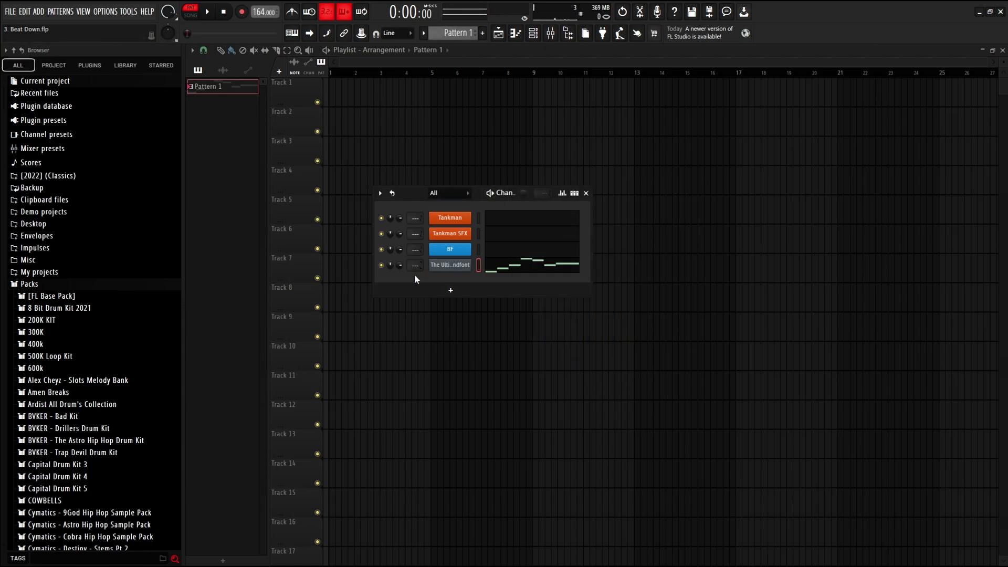
click(449, 266)
click(447, 269)
right_click(457, 272)
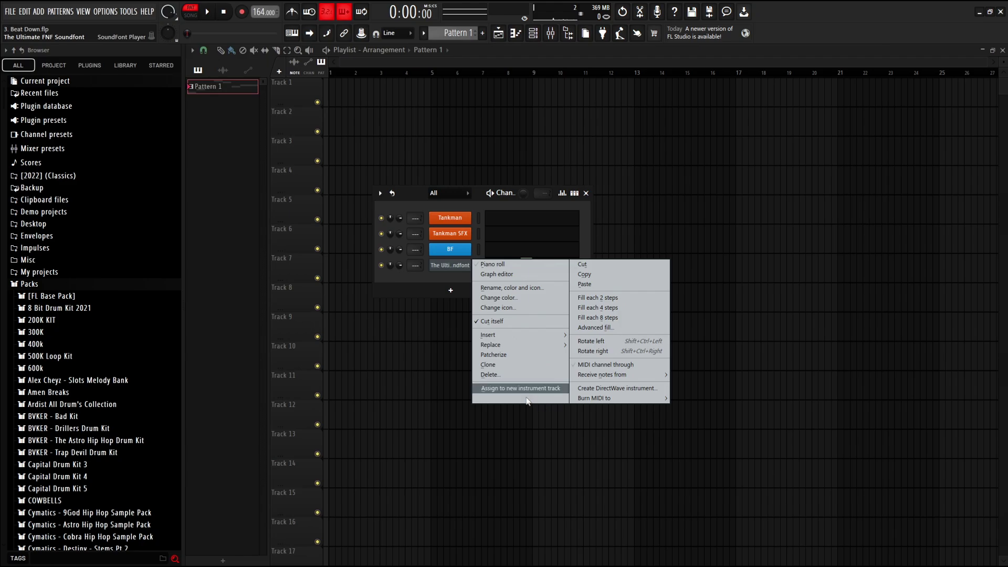
click(493, 376)
- Audition the BF and Tankman SFX channels by playing test notes on each
key(5)
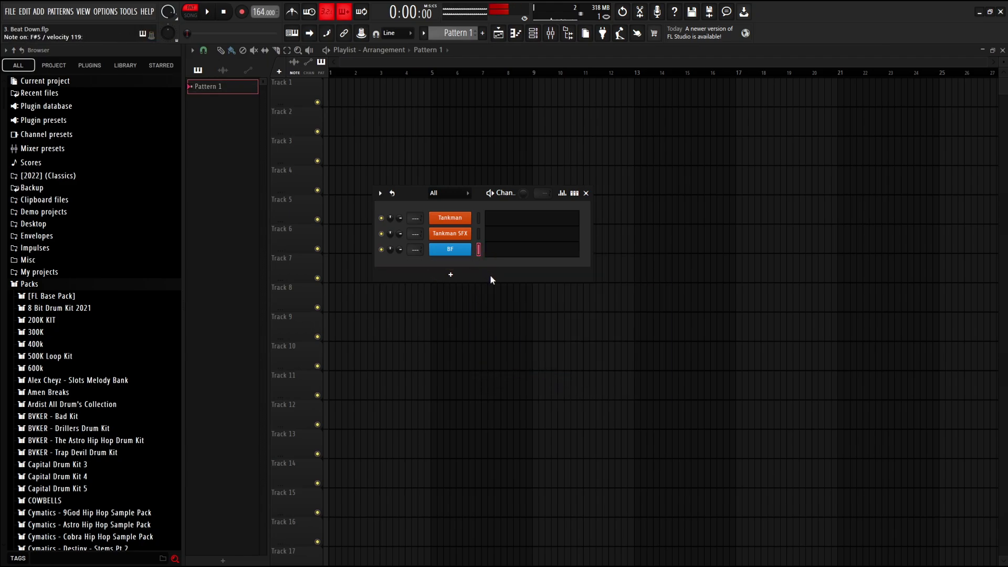
key(n)
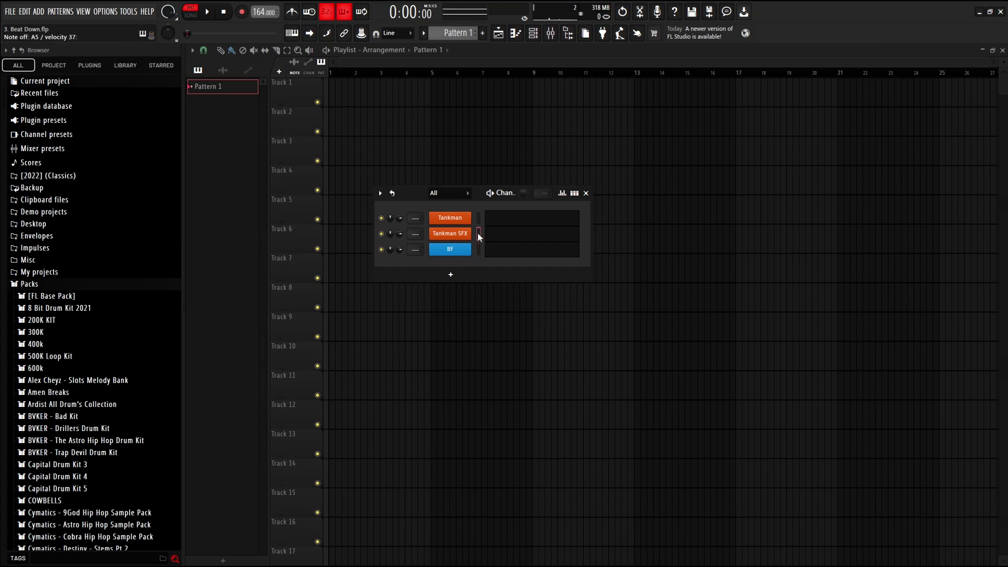
key(3)
key(q)
key(3)
- Route the Tankman, Tankman SFX and BF channels to consecutive mixer tracks starting from Insert 1, and hide the channel rack
click(551, 33)
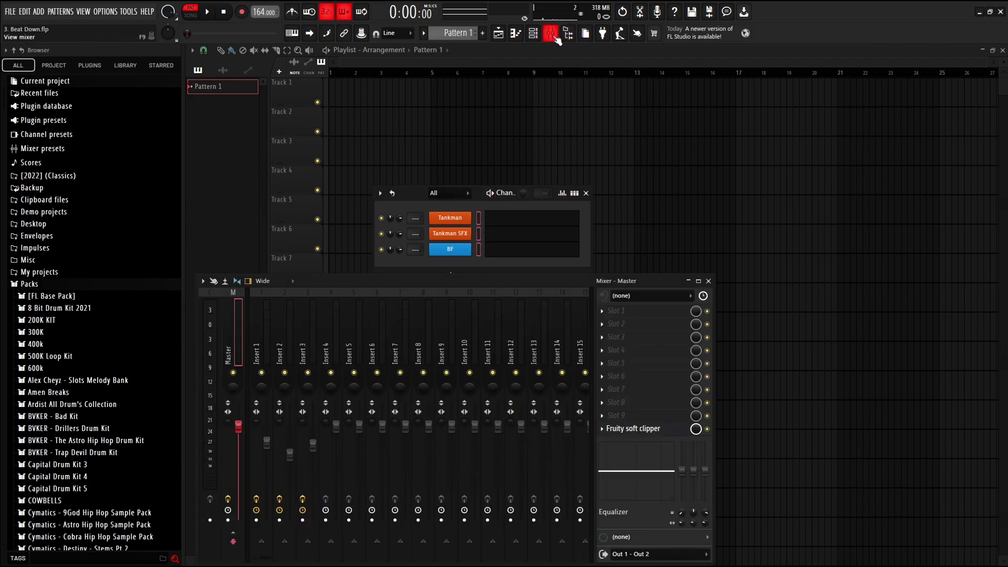
right_click(263, 339)
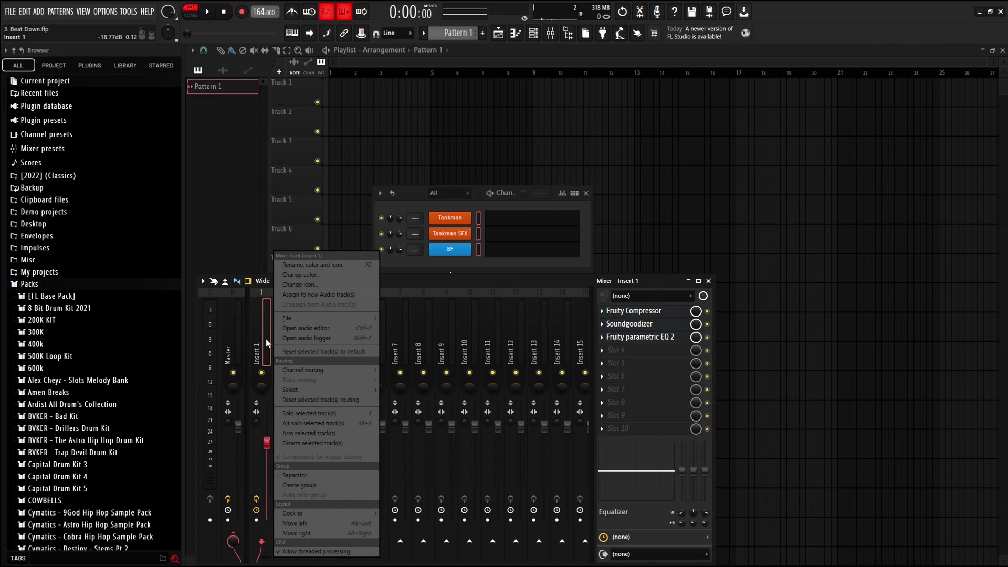
mouse_move(304, 370)
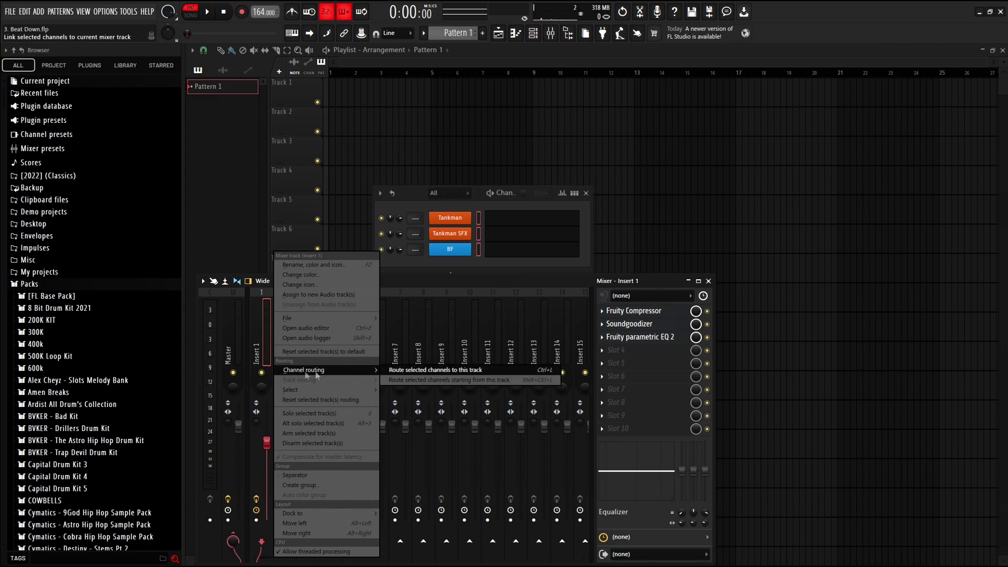
click(406, 380)
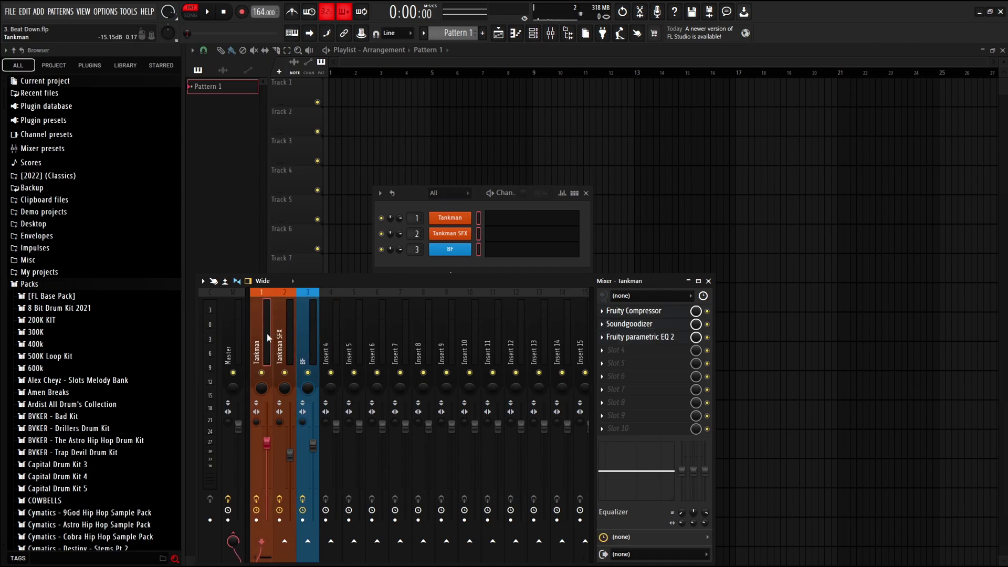
key(F6)
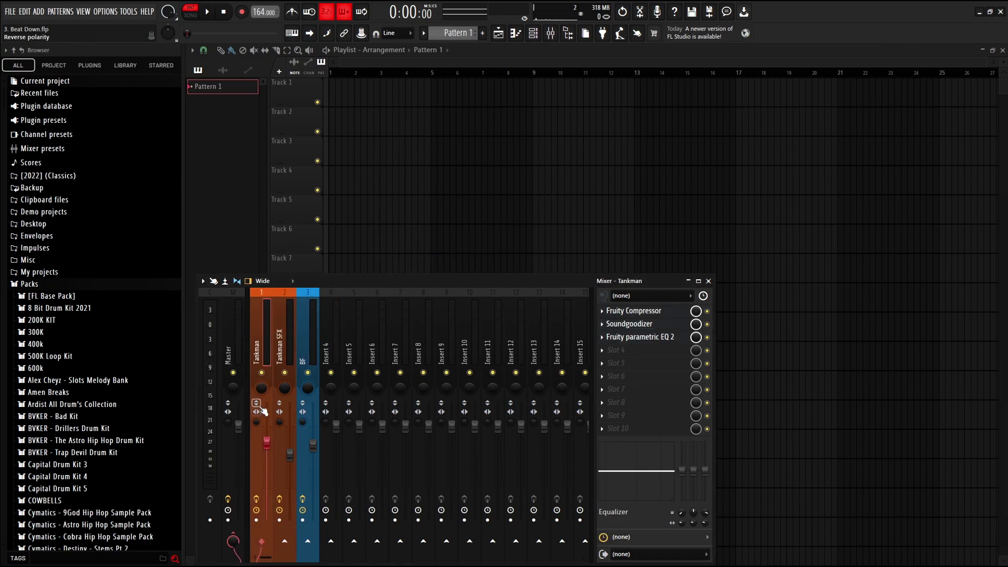
- Review the effect chains on the Master and Tankman mixer tracks
click(257, 499)
click(225, 335)
click(264, 352)
click(235, 344)
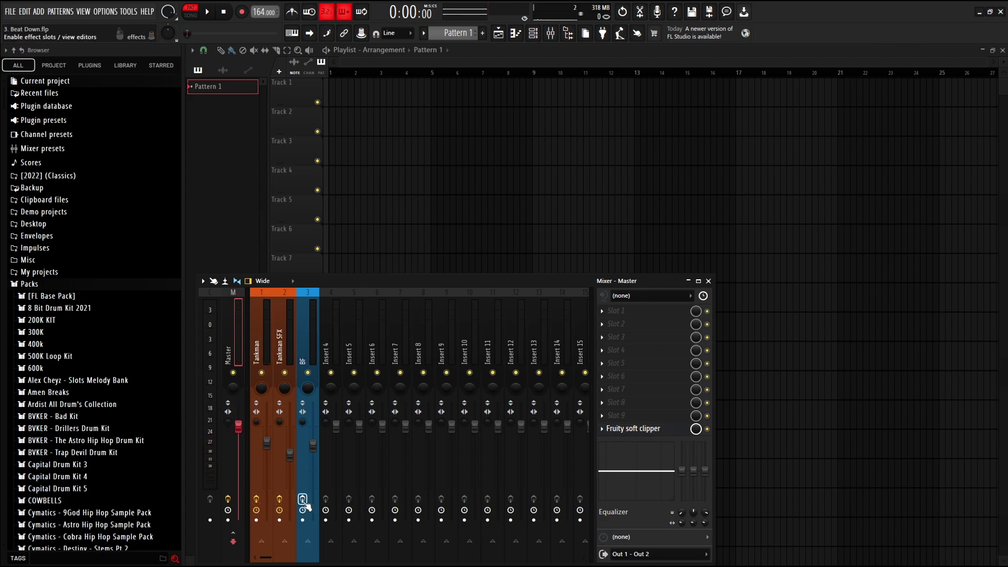
click(259, 336)
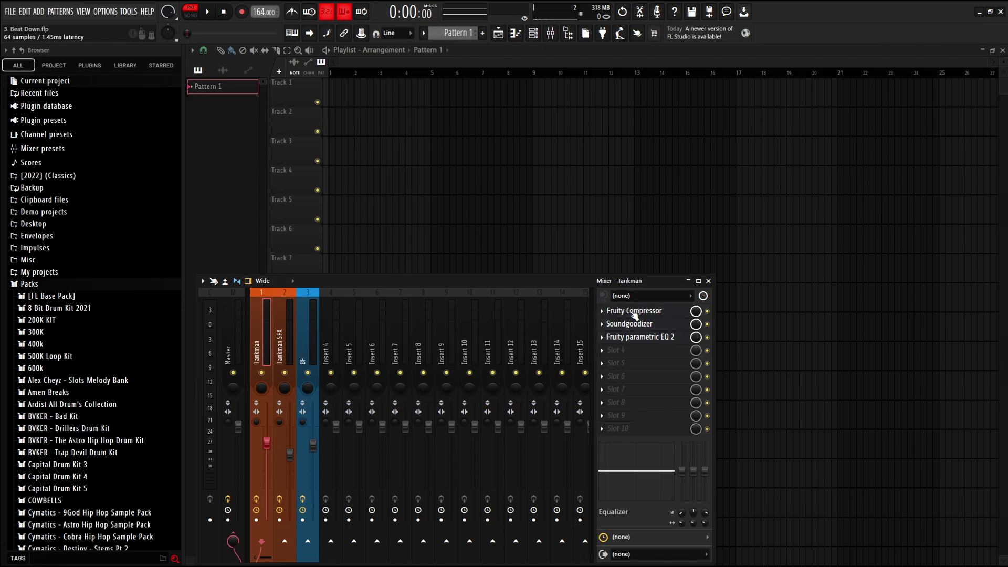
- Bypass the Fruity Compressor, Soundgoodizer and Fruity Parametric EQ 2 on the Tankman mixer track
key(F9)
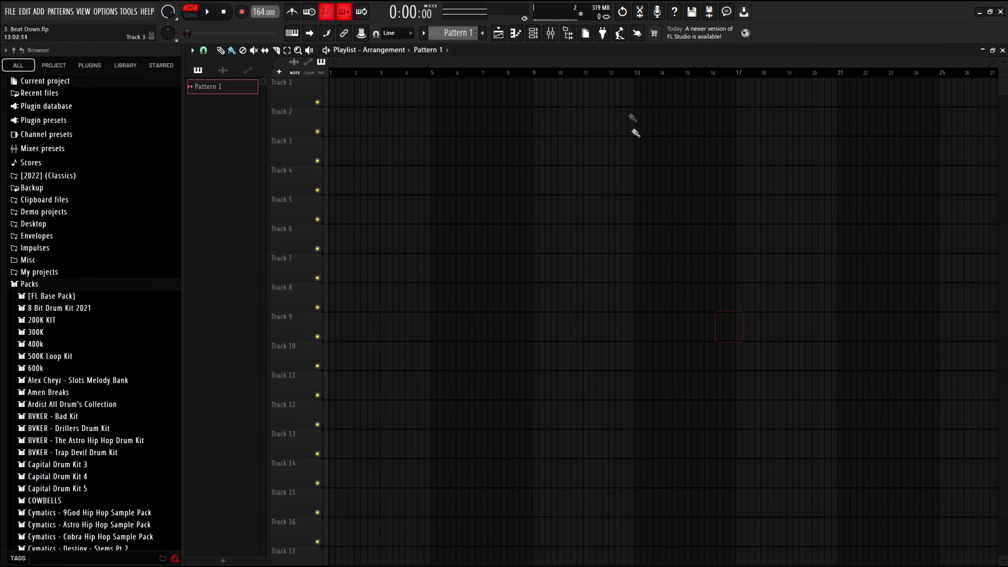
click(565, 37)
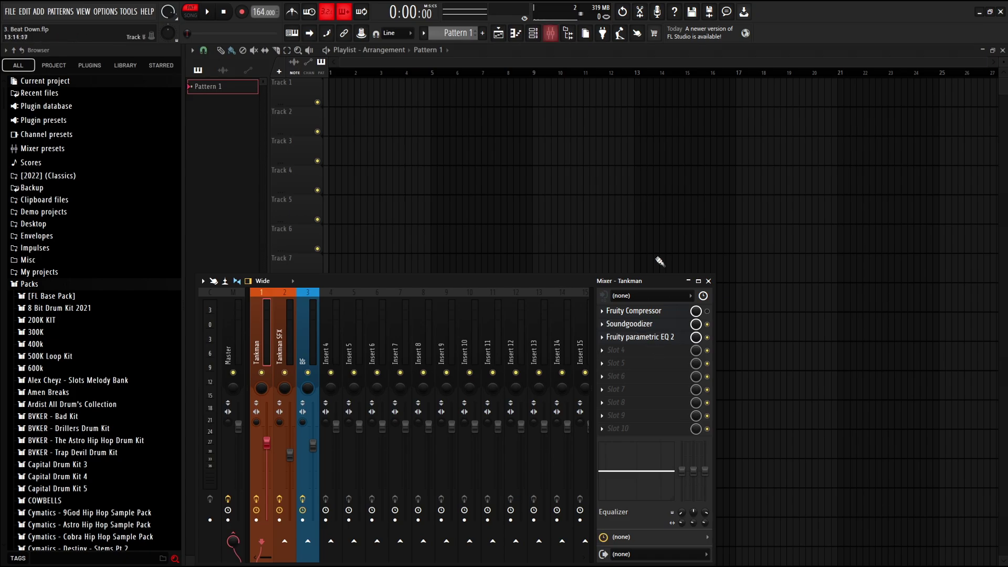
click(707, 311)
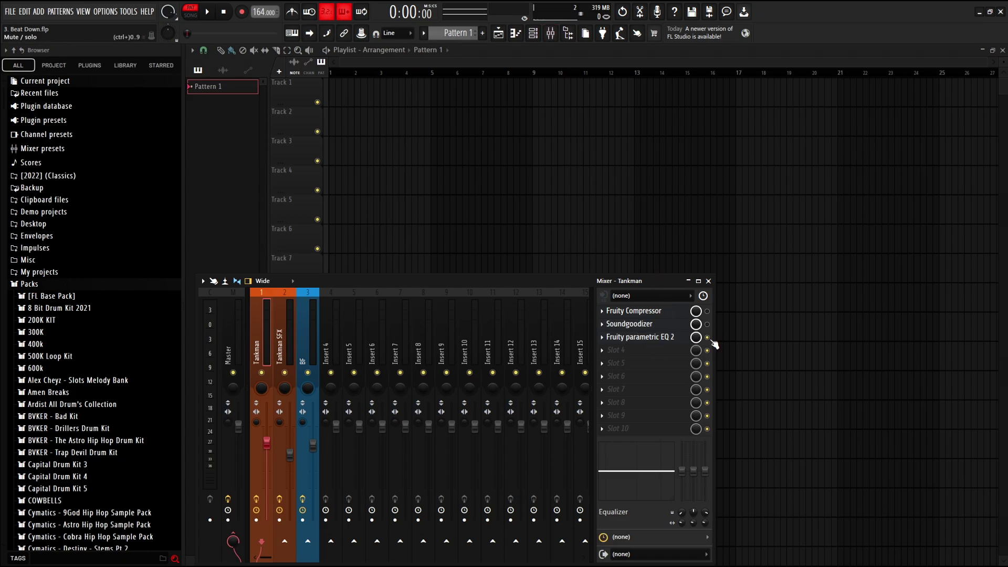
- Re-enable Fruity Parametric EQ 2 on the Tankman track and examine its curve while playing test notes
click(643, 337)
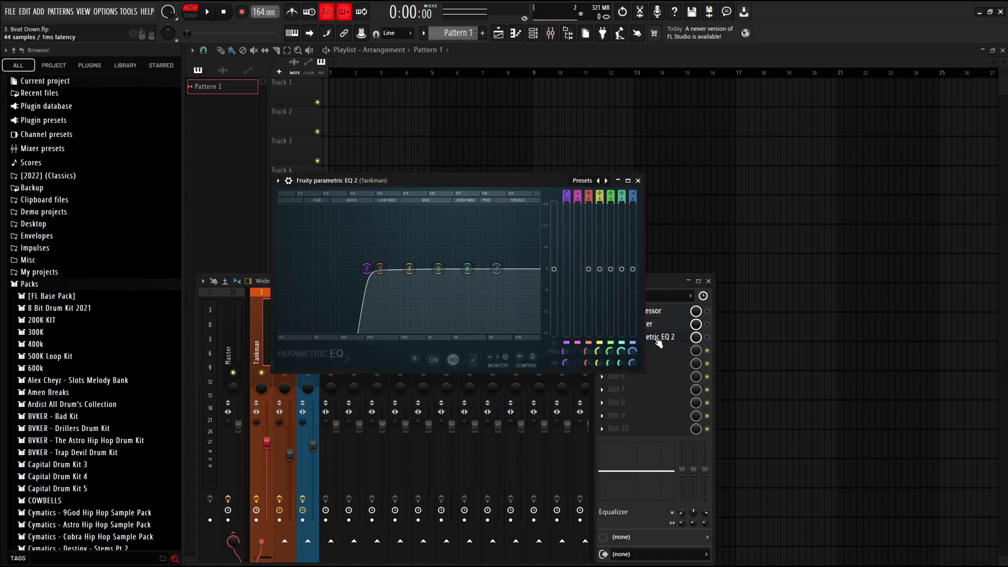
click(699, 340)
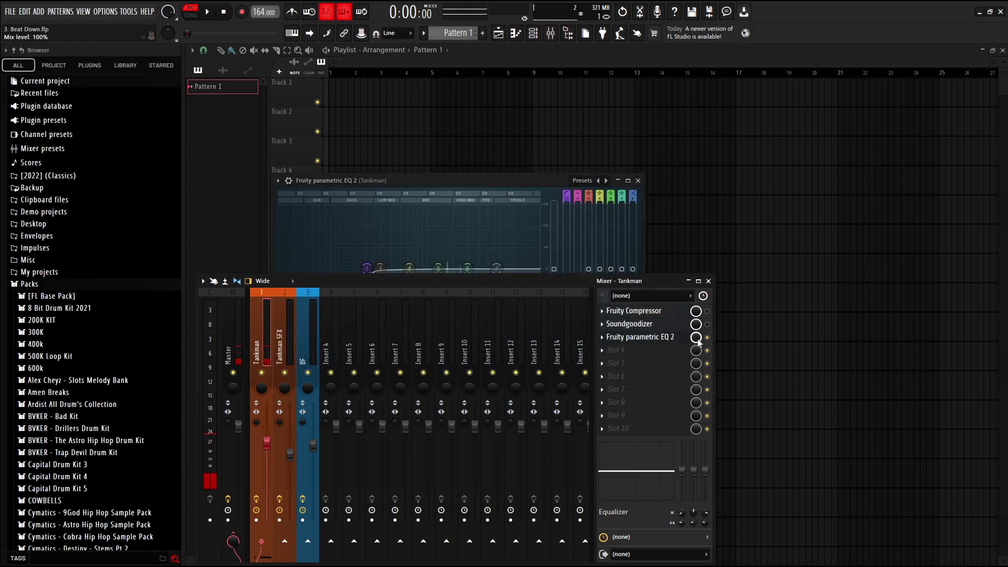
click(672, 342)
click(673, 342)
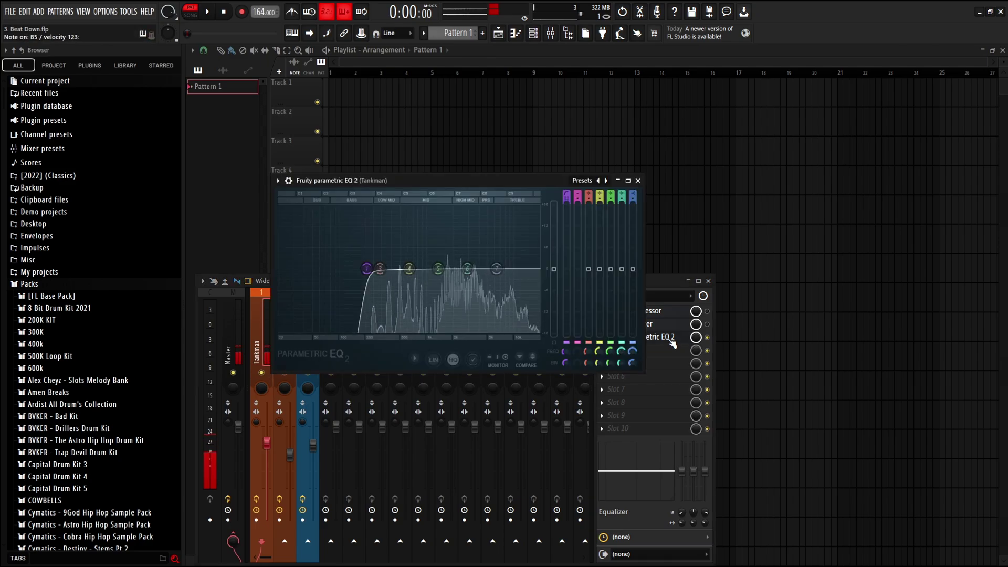
click(673, 342)
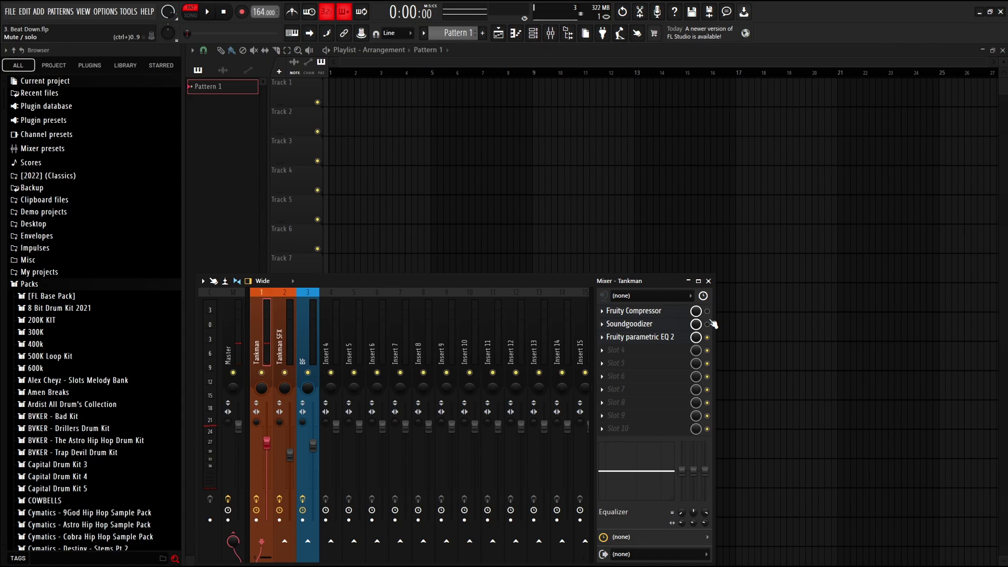
- Re-enable Soundgoodizer on the Tankman track and look over its settings
click(627, 324)
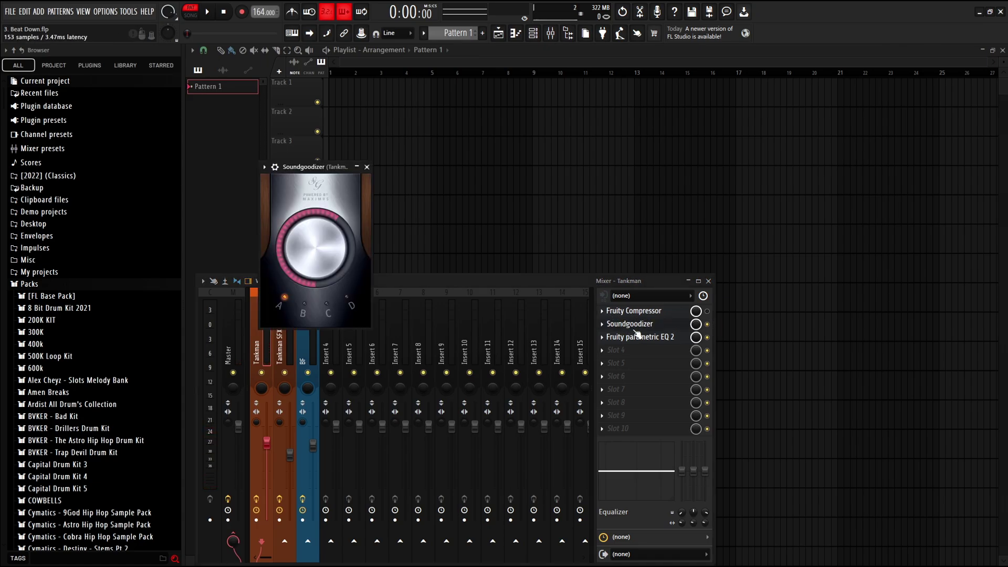
click(637, 330)
click(636, 330)
click(636, 330)
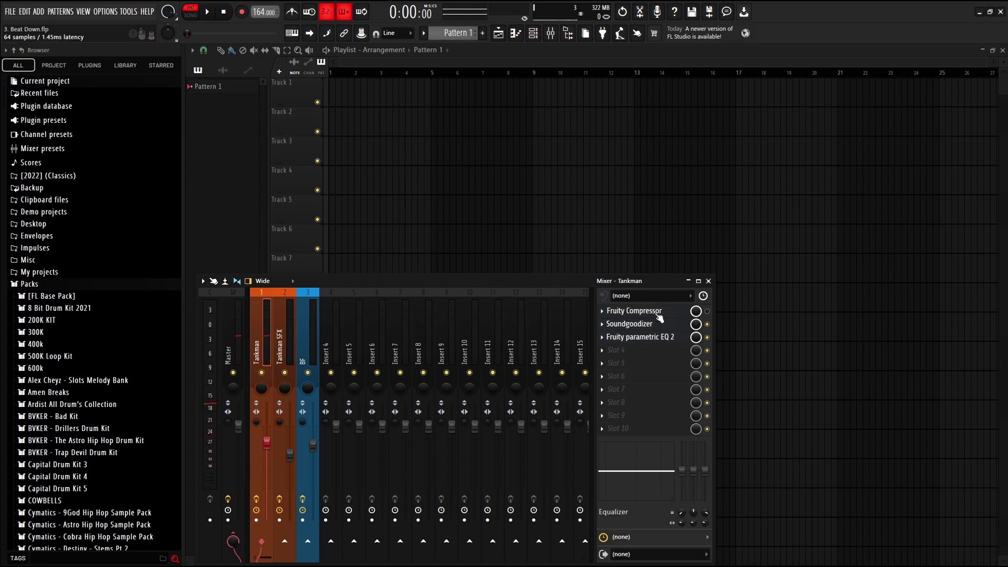
- Apply the Vocal Leveling preset to the Tankman track's Fruity Compressor, close its window and turn the effect back on
click(633, 311)
drag(455, 345, 436, 257)
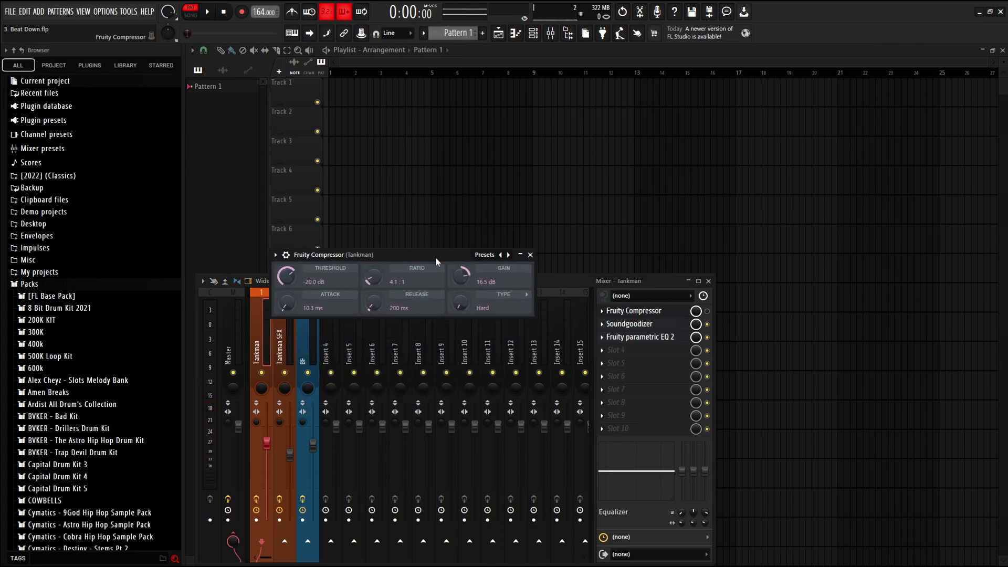
click(485, 254)
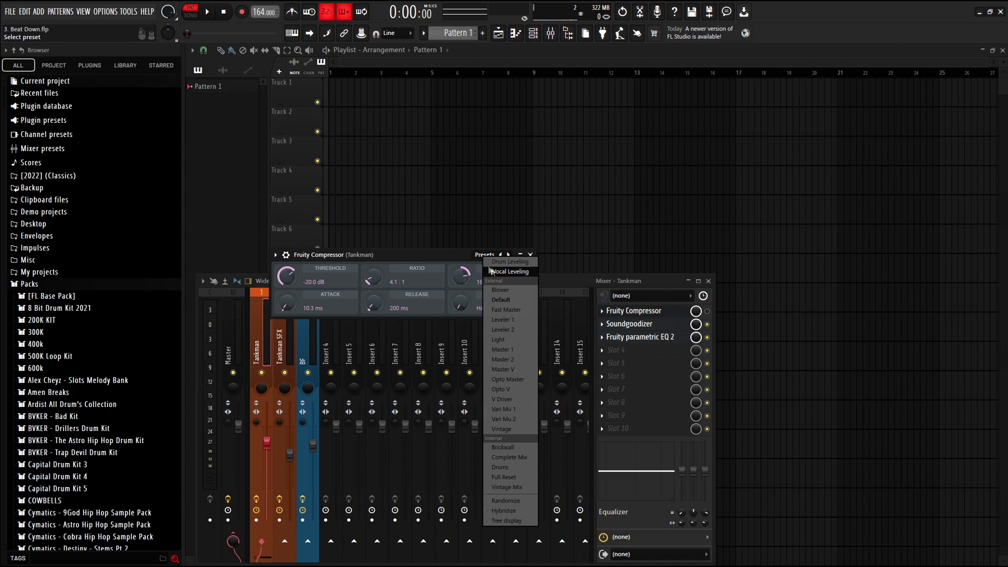
click(495, 272)
drag(414, 252, 507, 284)
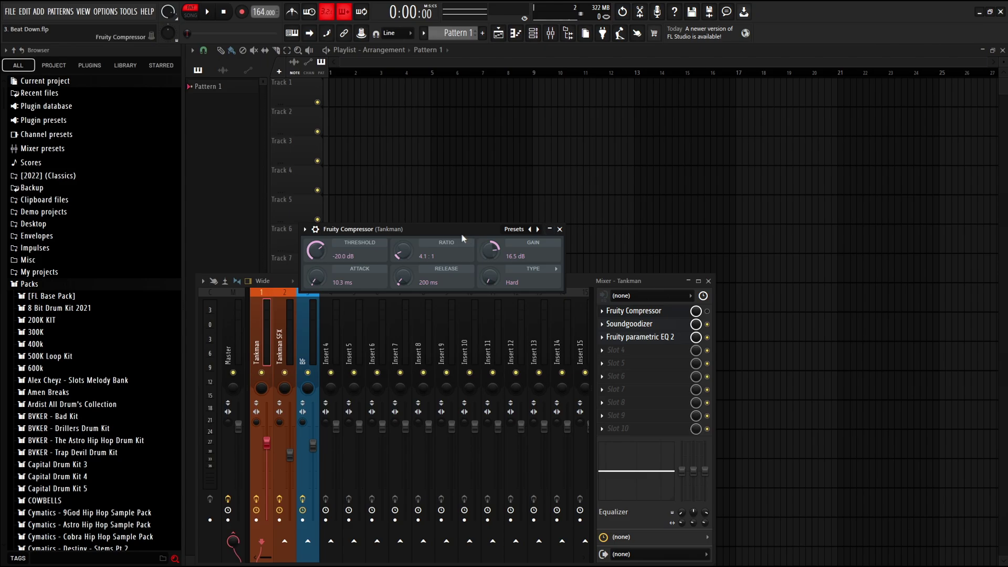
drag(462, 231, 447, 250)
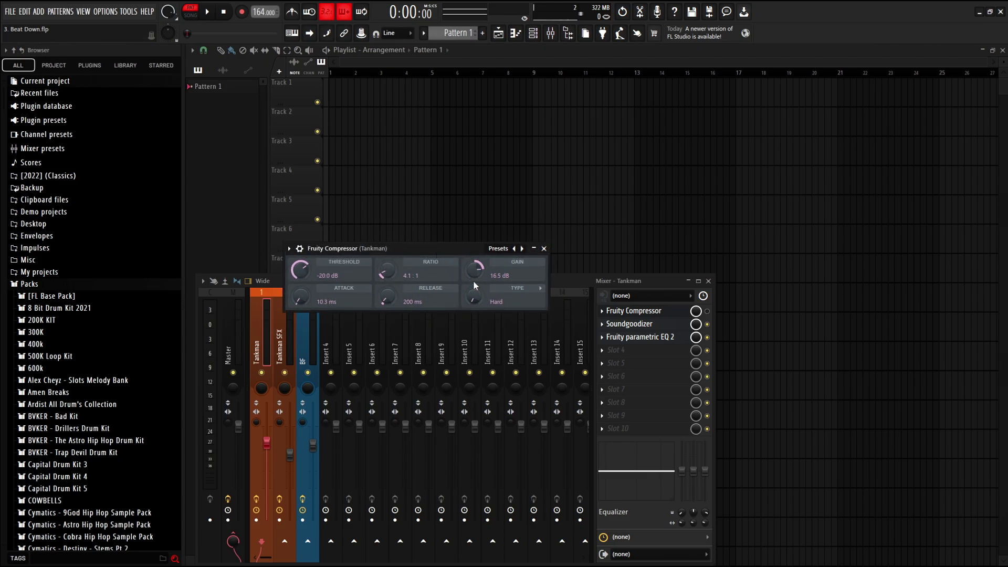
click(544, 249)
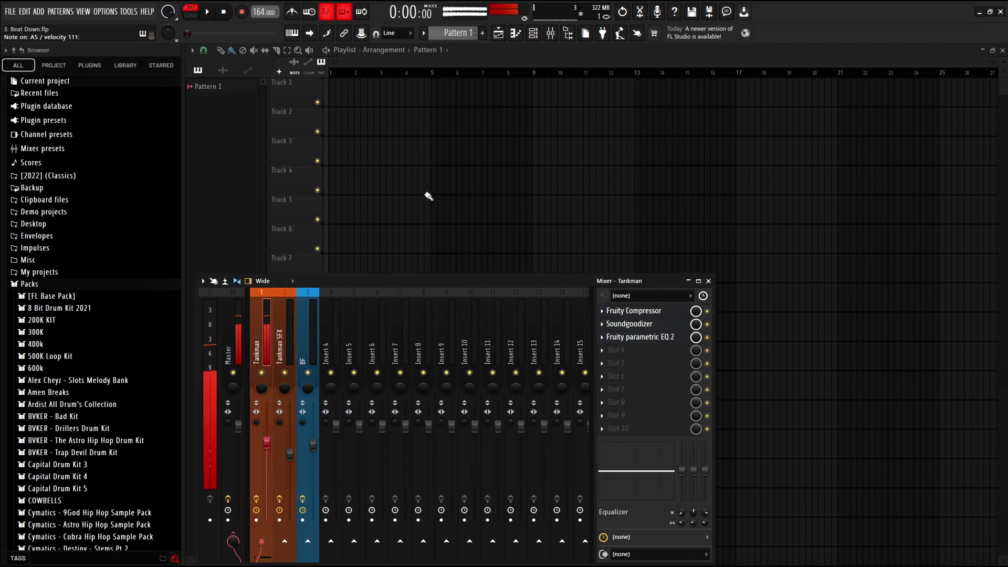
- Check the effects on the Master, BF and Tankman SFX mixer tracks
click(232, 331)
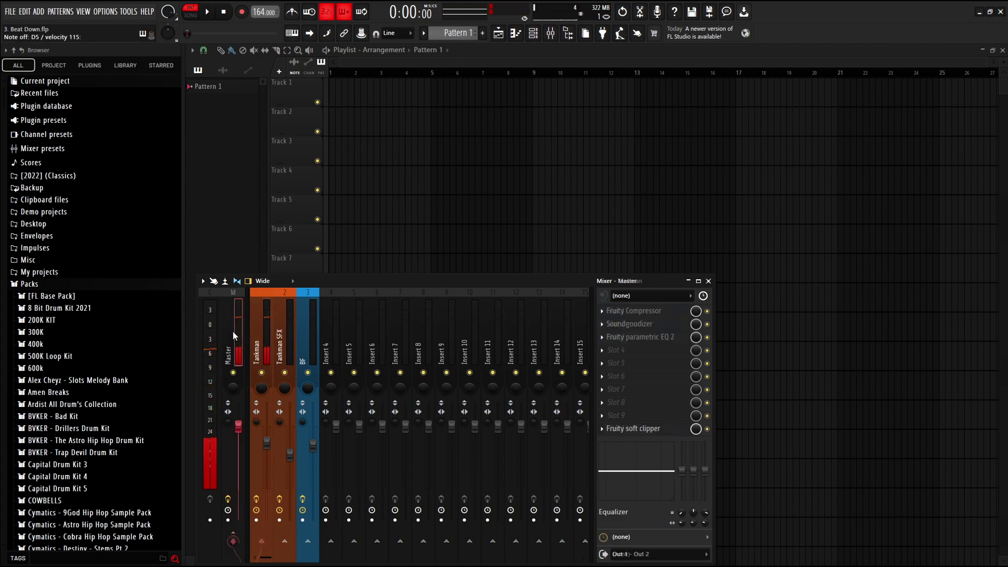
click(709, 281)
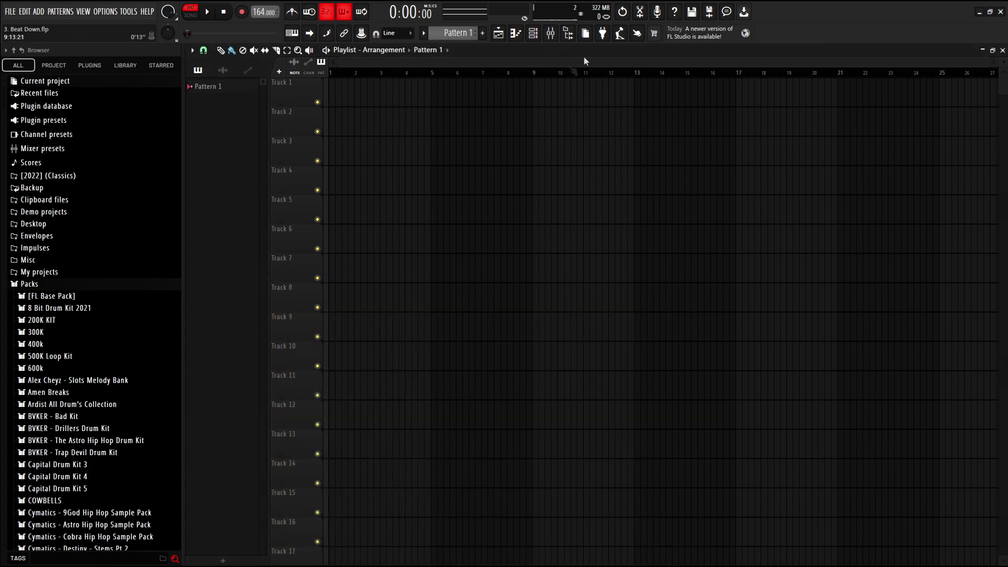
click(551, 33)
click(312, 339)
click(276, 337)
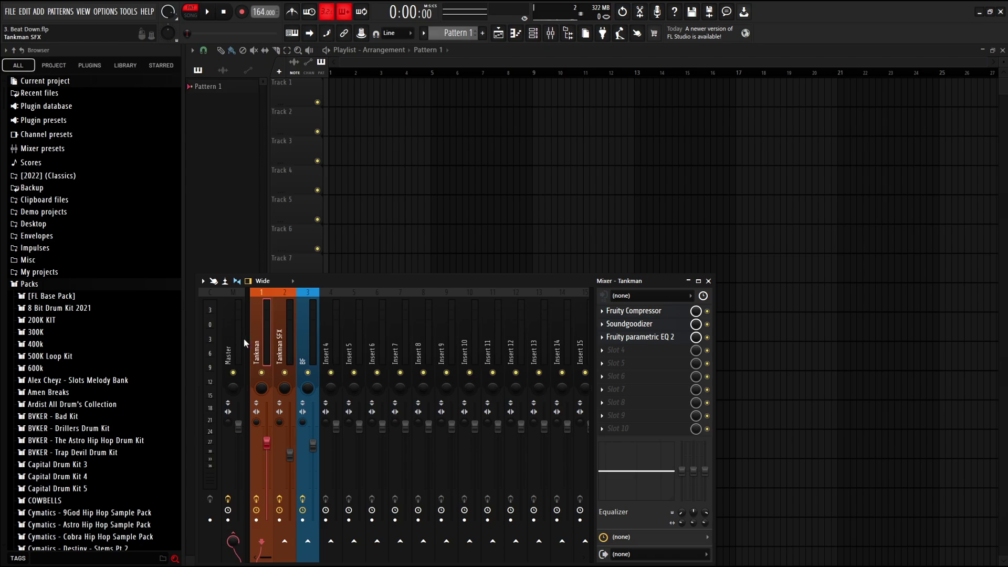
- Try the Raum reverb in slot 4 of the Tankman track, remove it again and close the mixer
click(253, 336)
click(634, 351)
click(471, 54)
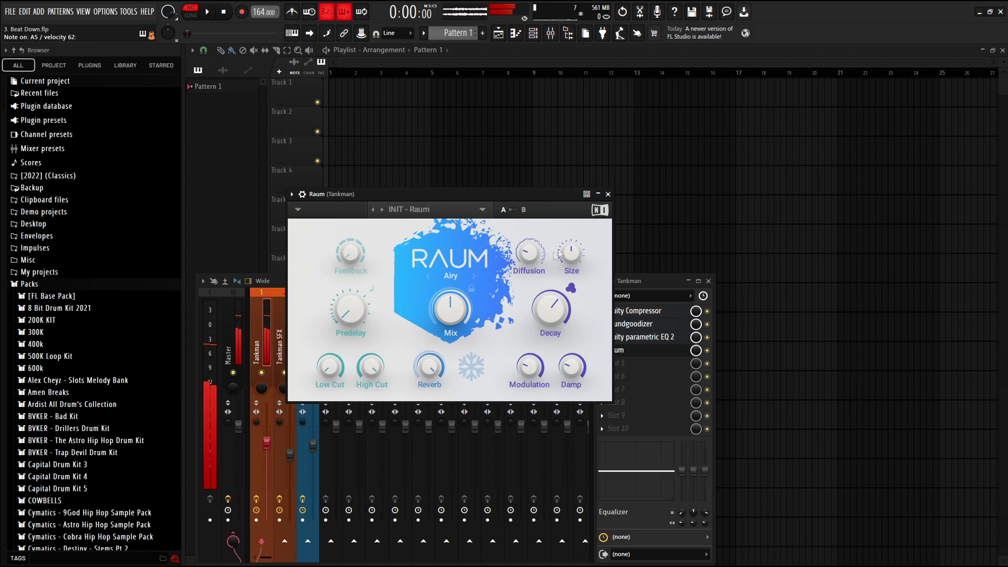
click(608, 194)
click(604, 351)
click(615, 346)
click(231, 335)
click(550, 32)
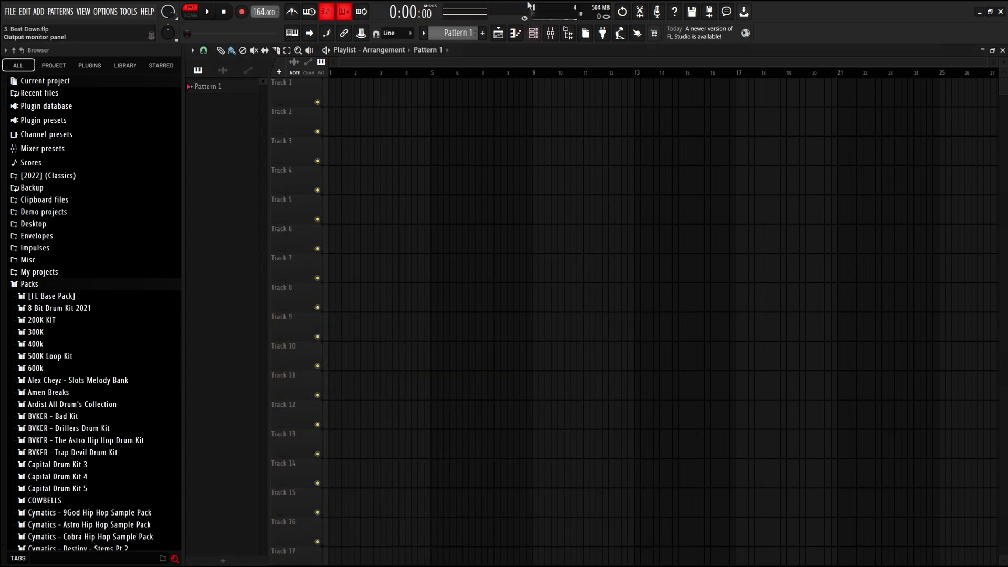
- Rename Pattern 1 as Duration with the orange color #E05A14, and place it on Track 1 of the playlist
right_click(222, 87)
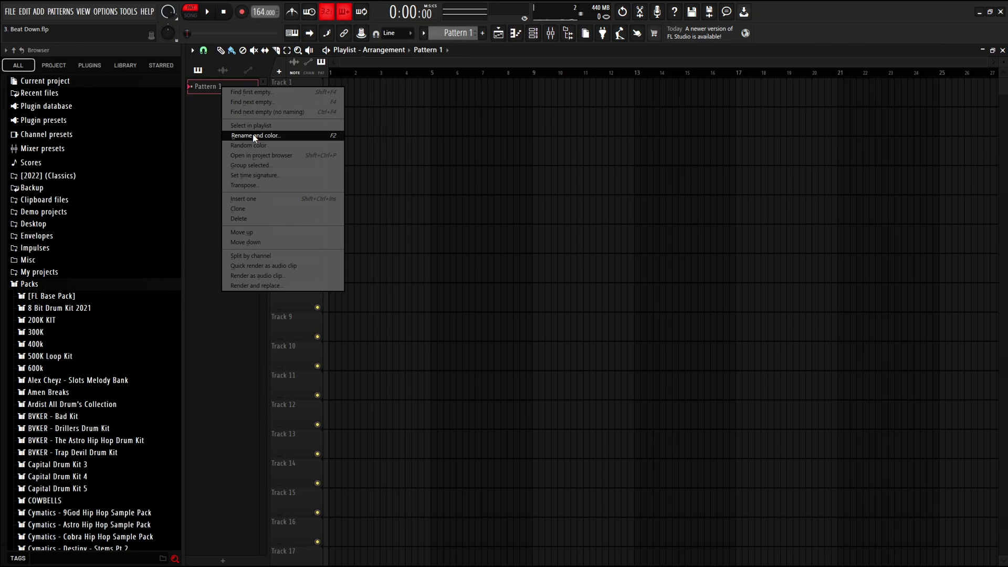
click(254, 135)
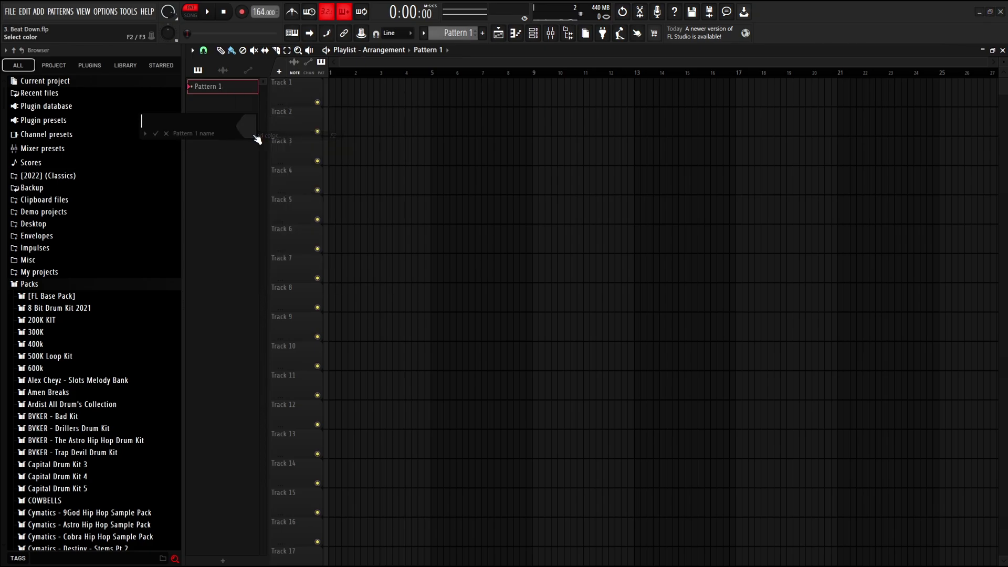
click(285, 293)
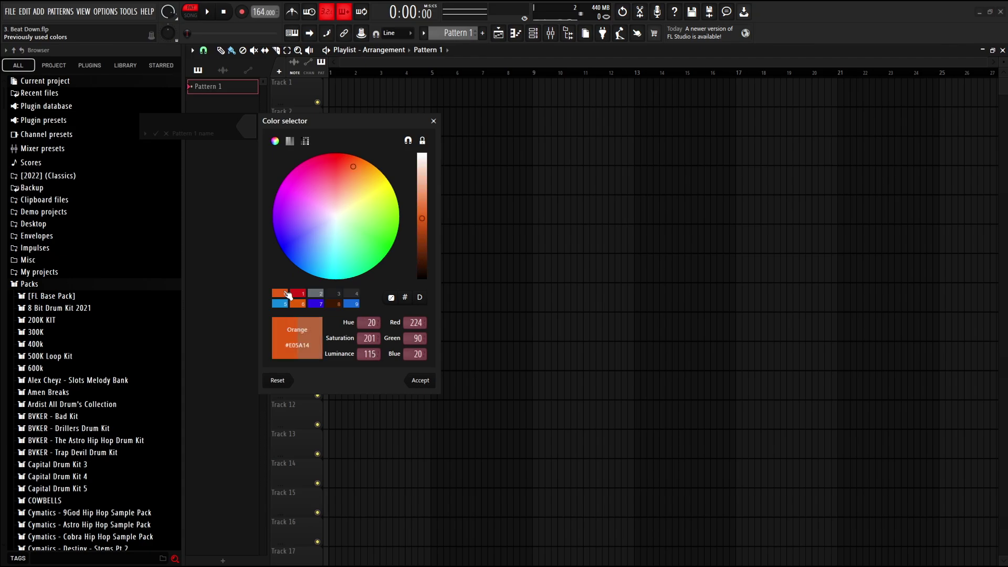
key(Return)
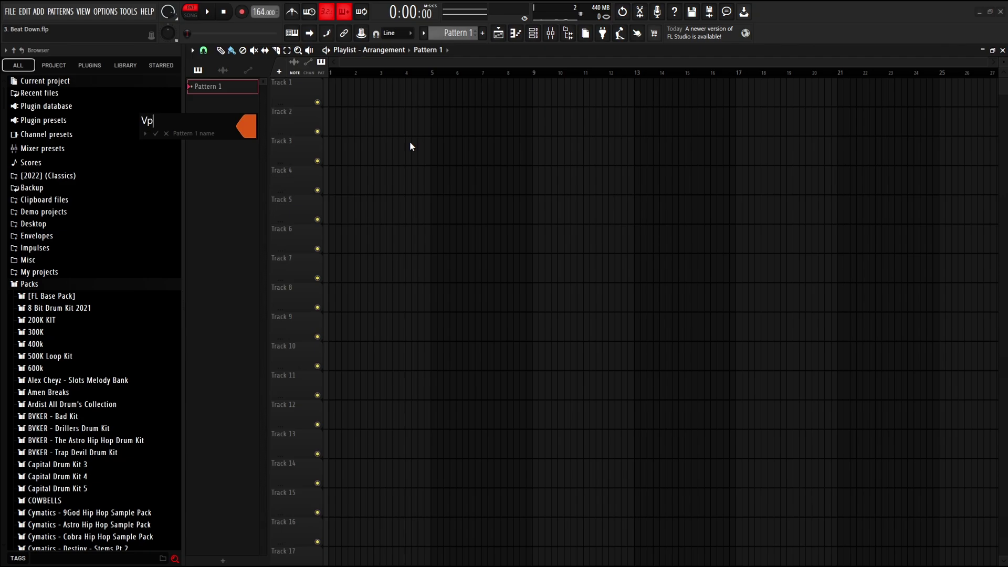
text(Duration)
key(Return)
drag(236, 92, 301, 88)
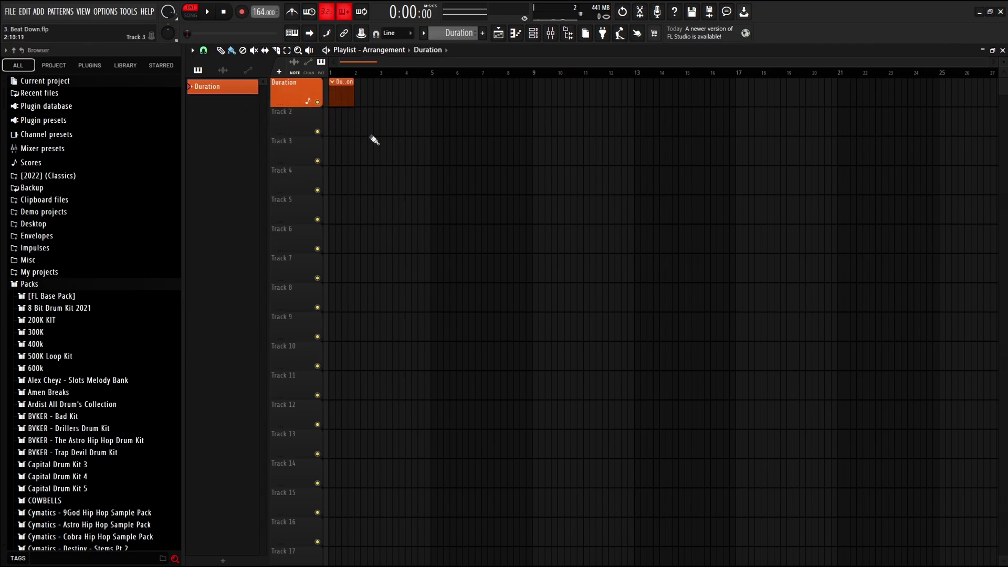
- Extend the Duration clip on Track 1 to bar 17 and switch playback to song mode
scroll(342, 106, up, 1)
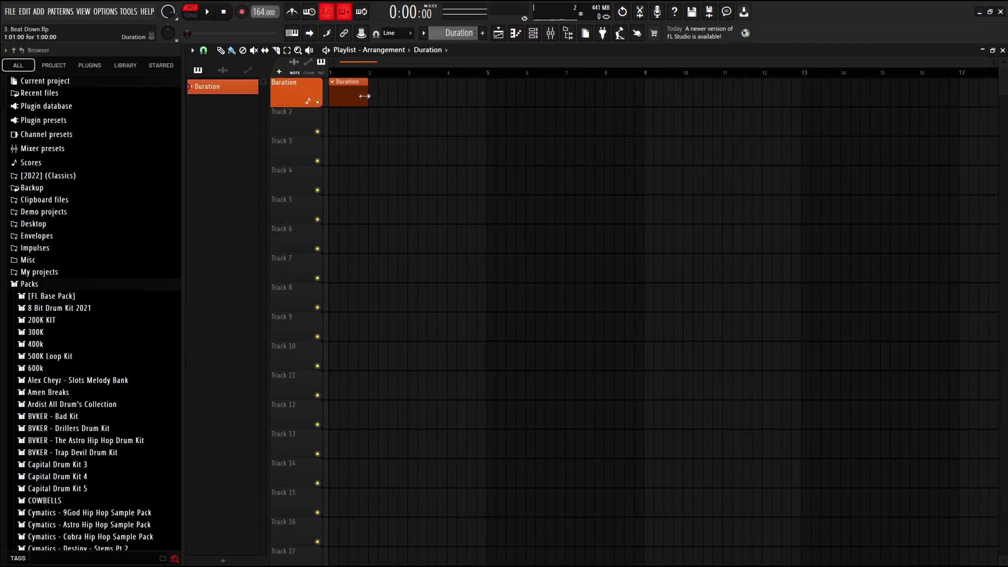
drag(364, 96, 959, 97)
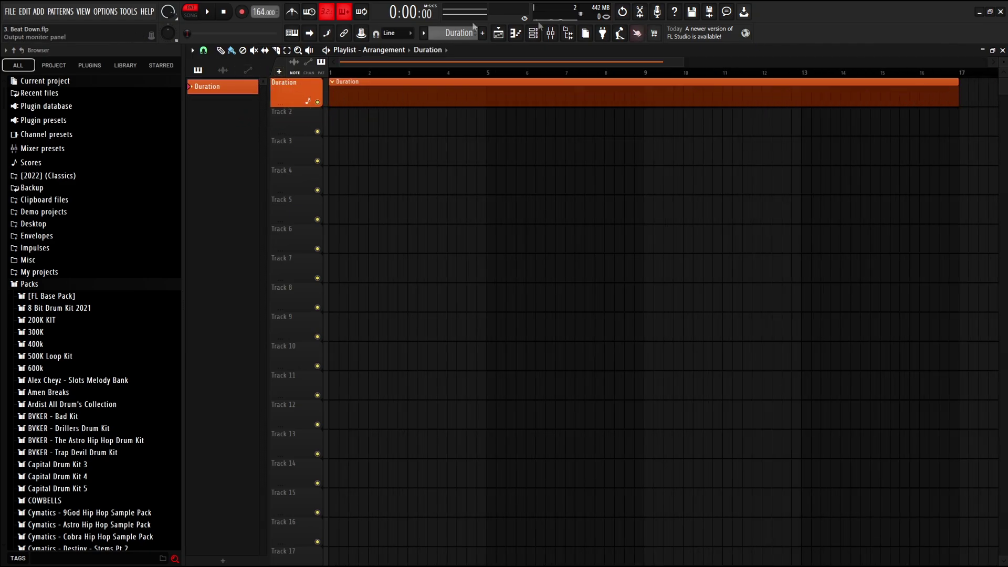
key(l)
scroll(547, 70, up, 1)
drag(670, 61, 996, 61)
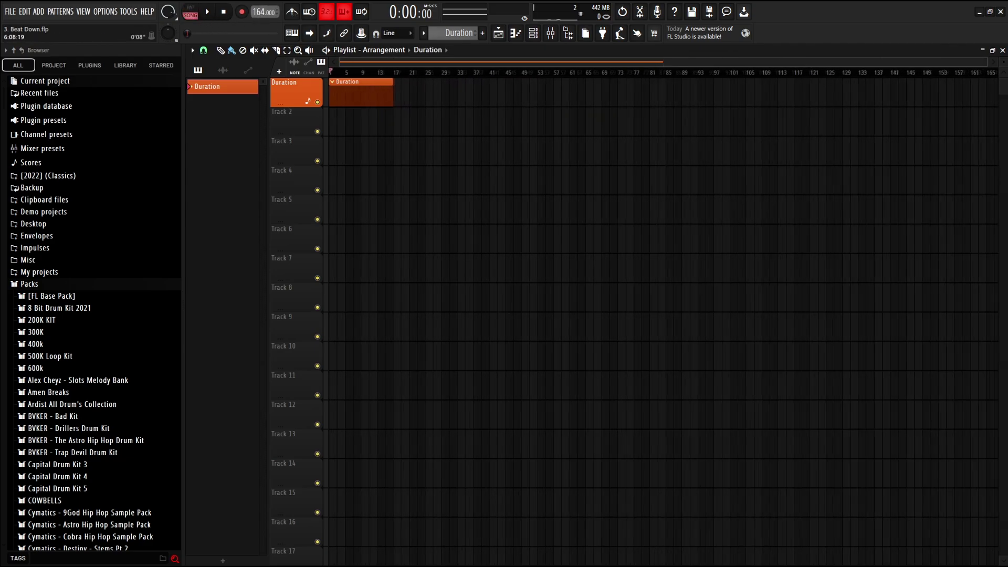
- Extend the Duration clip to a length of 268 bars, check the song time at its end and return the playhead to the start
scroll(664, 62, down, 3)
mouse_move(378, 100)
mouse_down()
mouse_move(1004, 95)
mouse_move(925, 90)
mouse_up()
click(923, 75)
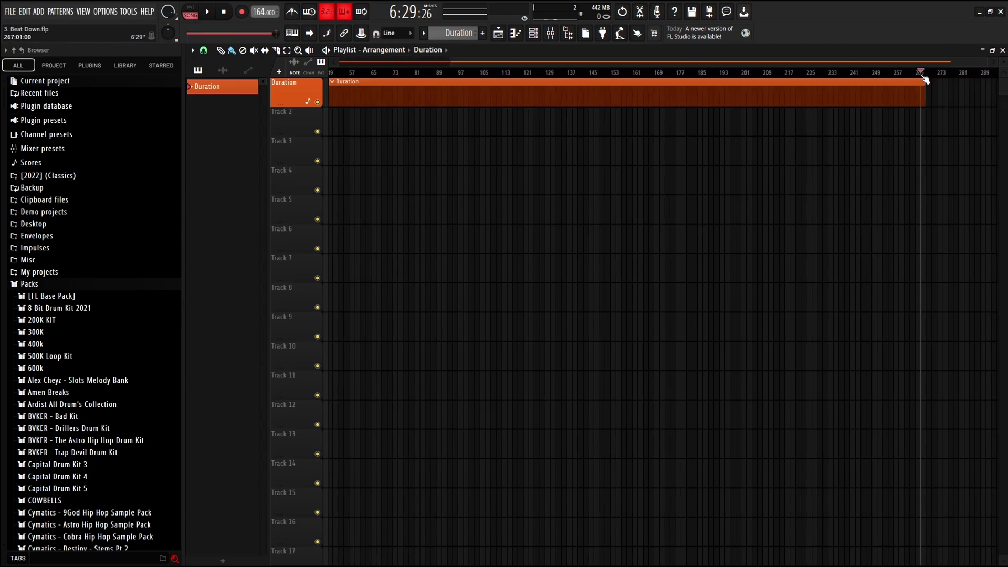
drag(923, 75, 243, 85)
scroll(382, 153, down, 1)
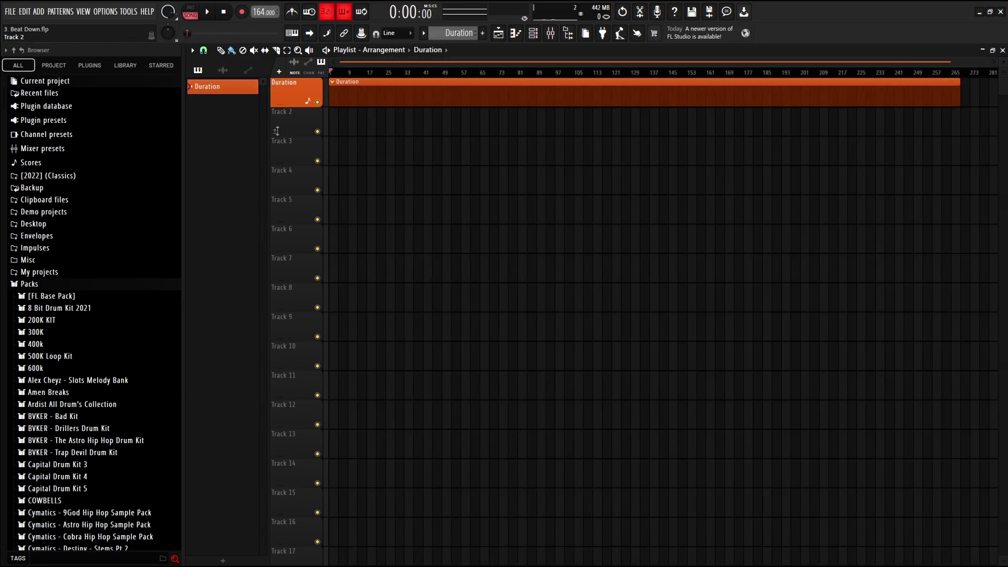
- Remove the Duration clip from Track 1 and try playing the empty song from the start and from about bar 3
scroll(272, 134, up, 8)
scroll(375, 142, down, 3)
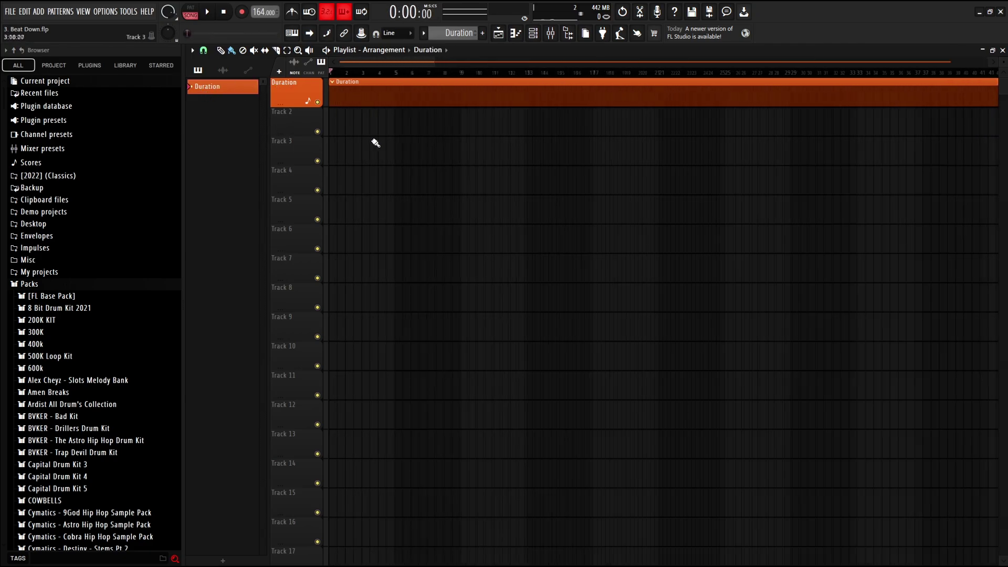
right_click(353, 92)
key(space)
scroll(353, 96, up, 4)
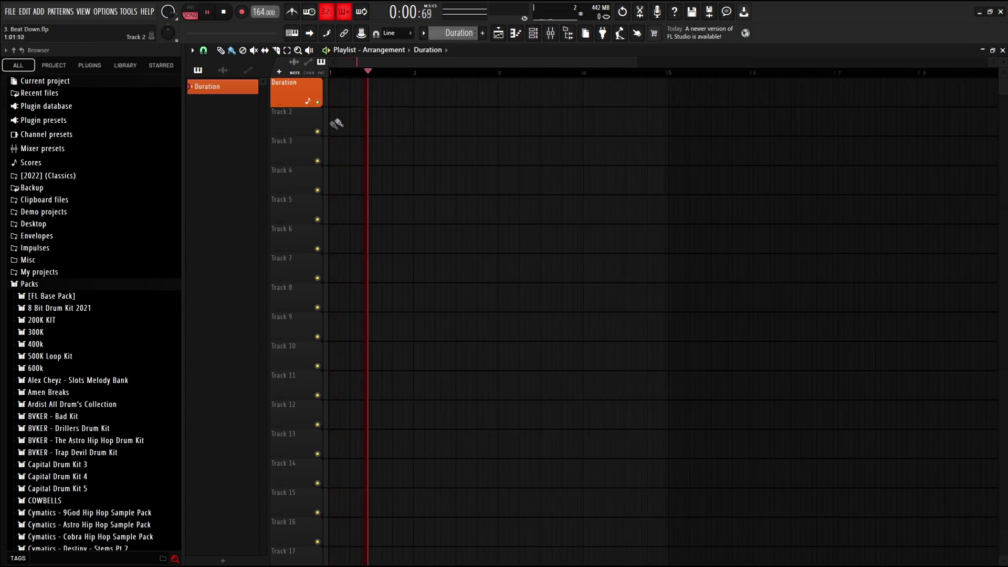
key(space)
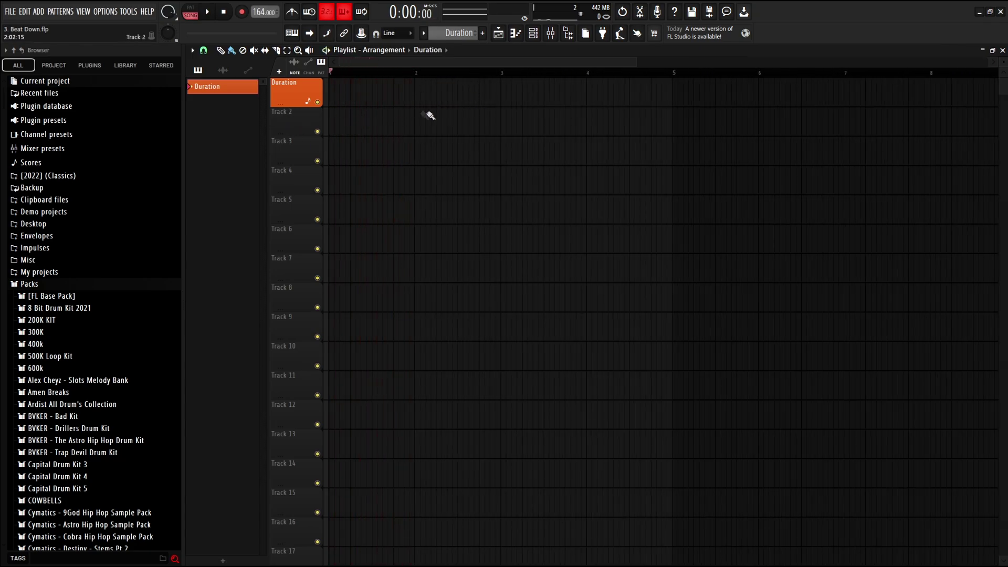
click(511, 71)
key(space)
key(space)
drag(512, 71, 246, 91)
- Place the 268-bar Duration clip back at the start of Track 1 and play the song briefly to test it
click(389, 100)
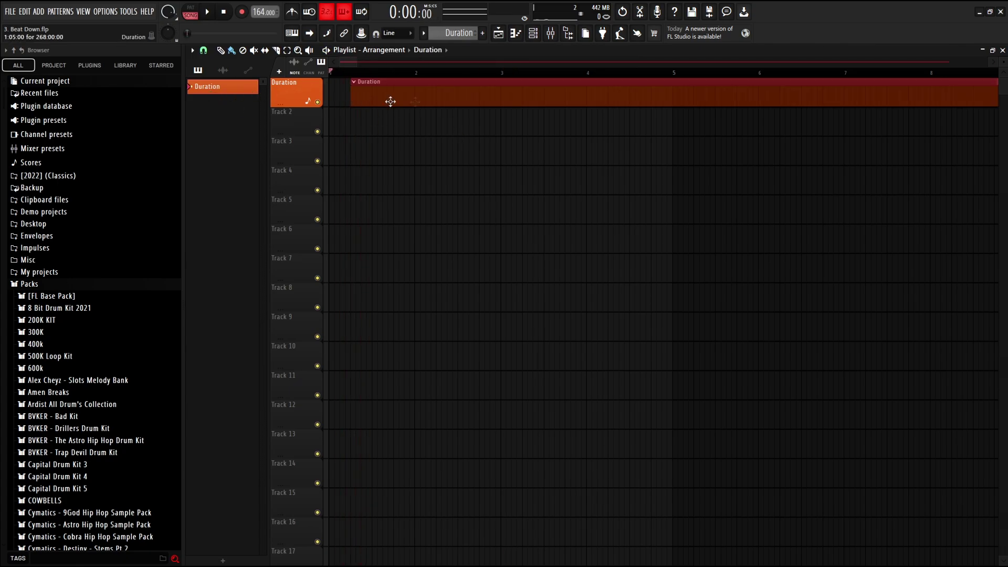
key(space)
scroll(437, 108, down, 5)
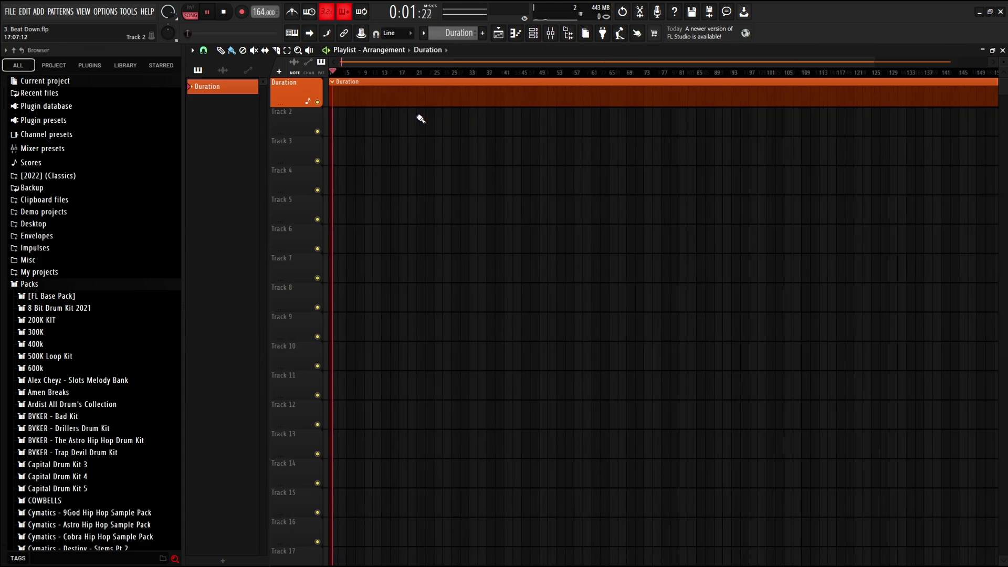
scroll(337, 117, up, 8)
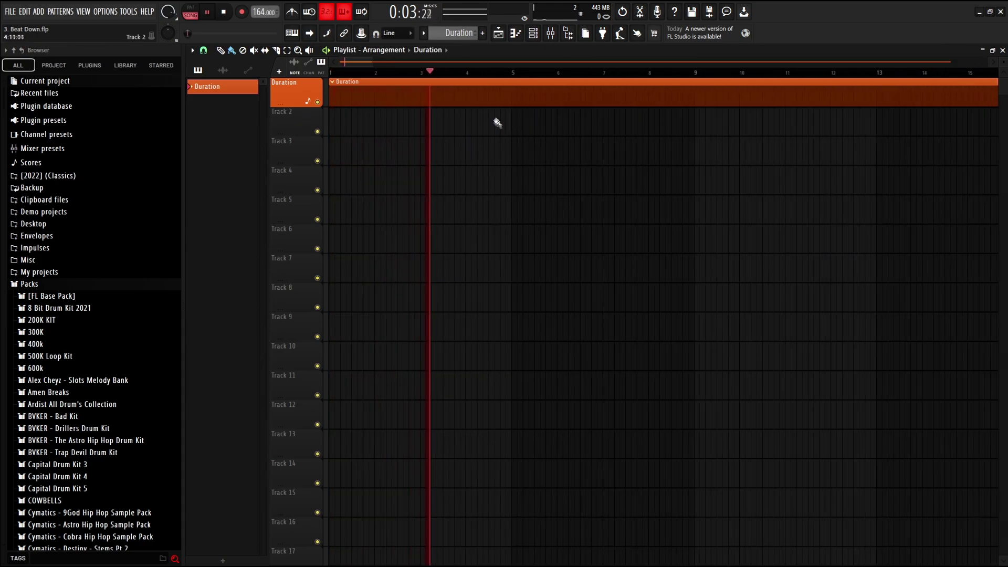
key(space)
scroll(447, 140, down, 2)
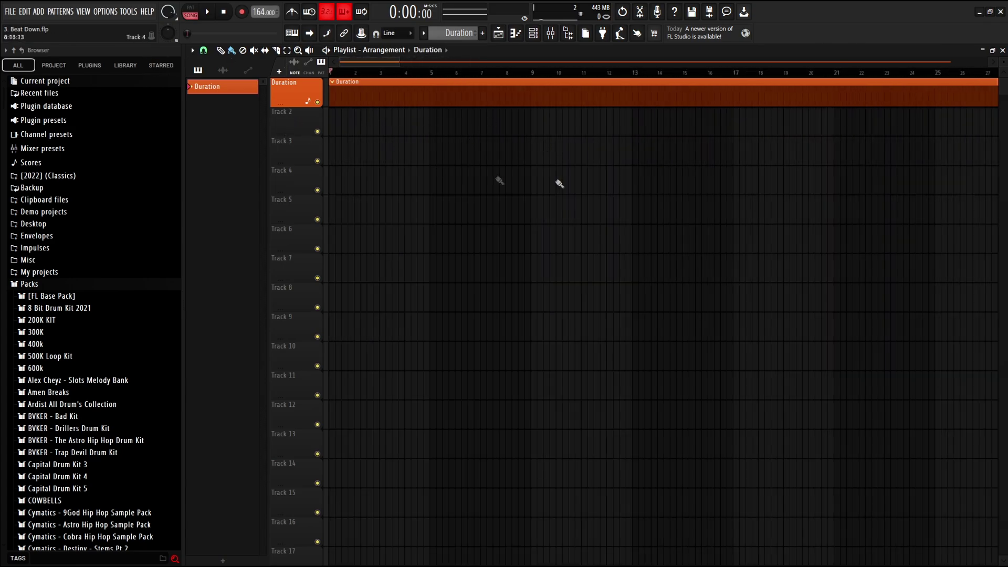
key(Page_Up)
key(Page_Down)
key(Page_Down)
click(535, 34)
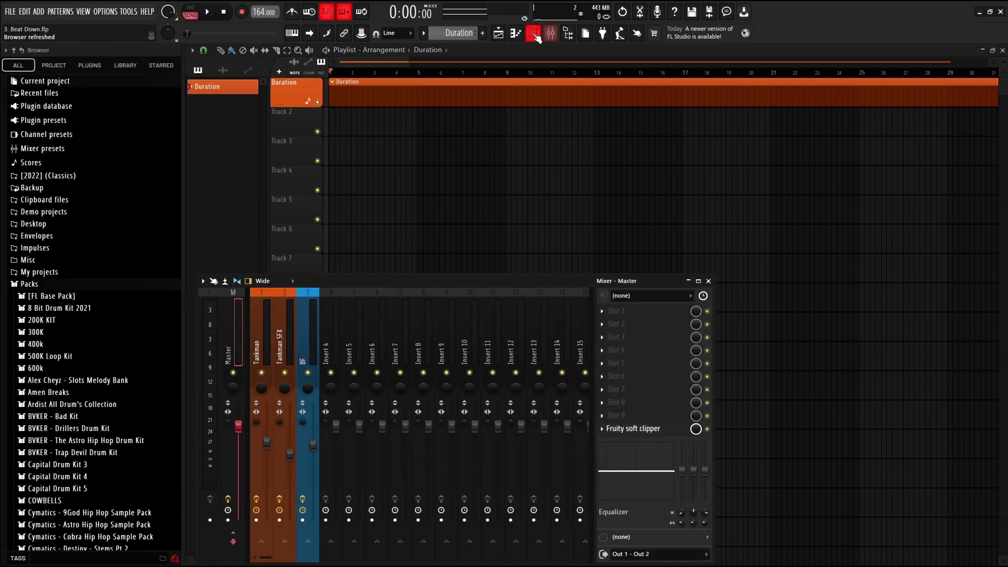
key(F9)
click(534, 35)
click(535, 34)
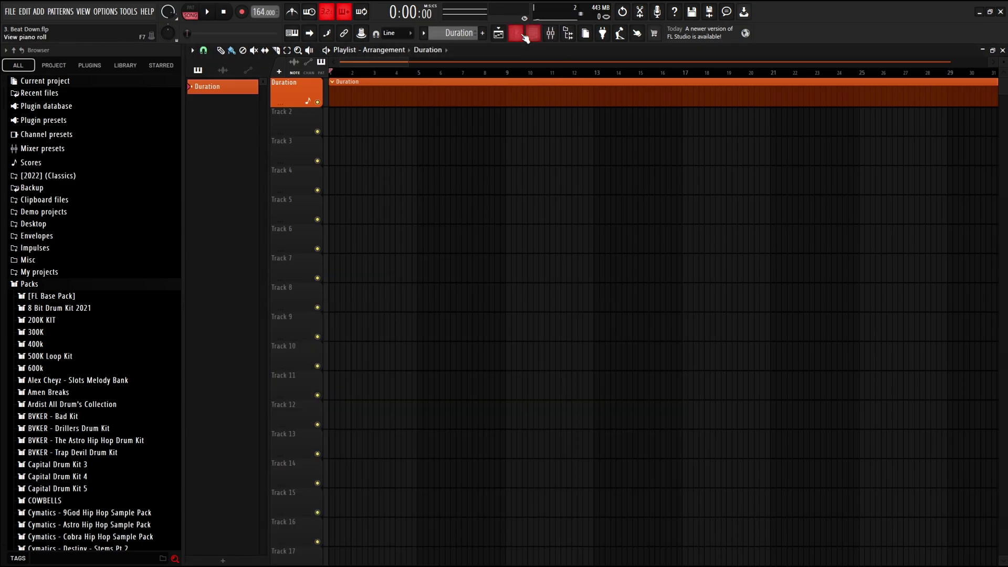
- Try a test note at E6 in the Tankman piano roll of the Duration pattern, remove it and return to the playlist
click(520, 34)
click(251, 247)
key(F5)
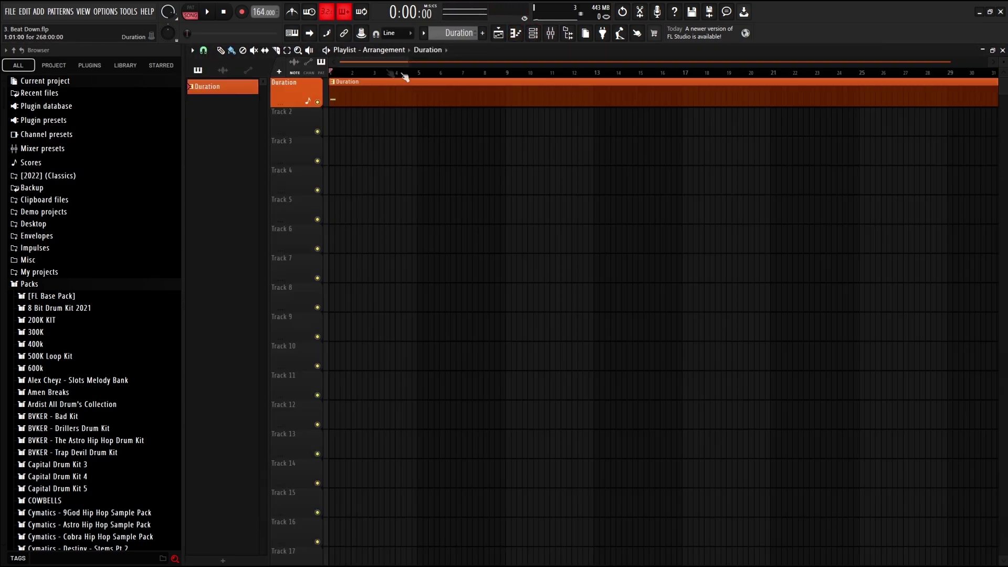
click(517, 35)
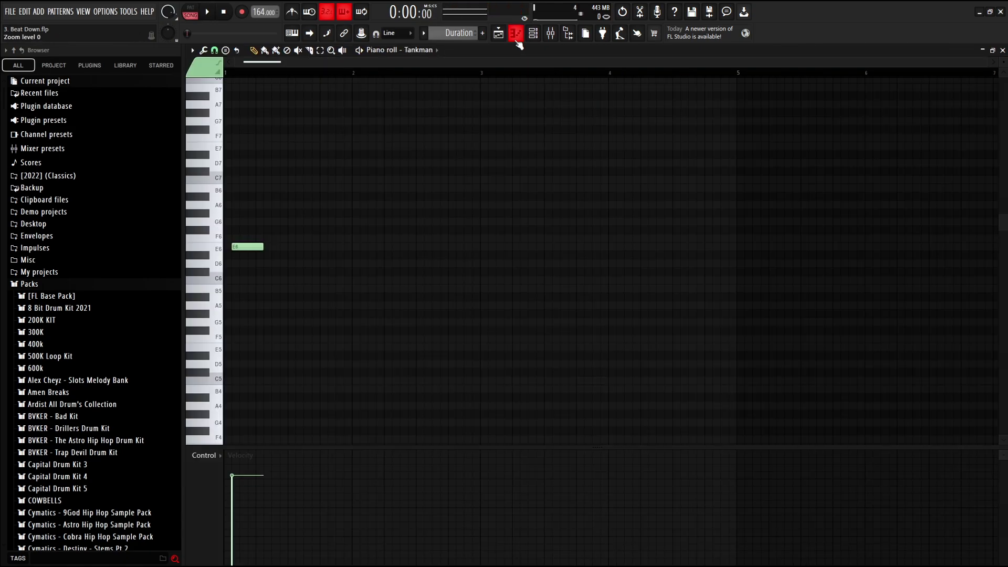
key(F5)
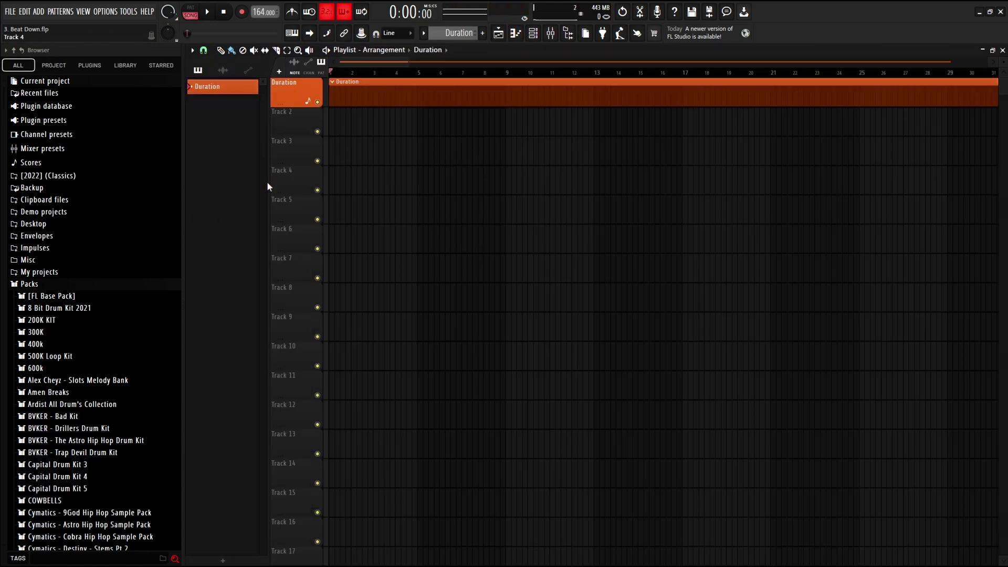
- Create Pattern 2, switch playback to pattern mode and add a Serum channel to the channel rack
ctrl+scroll(428, 163, up, 2)
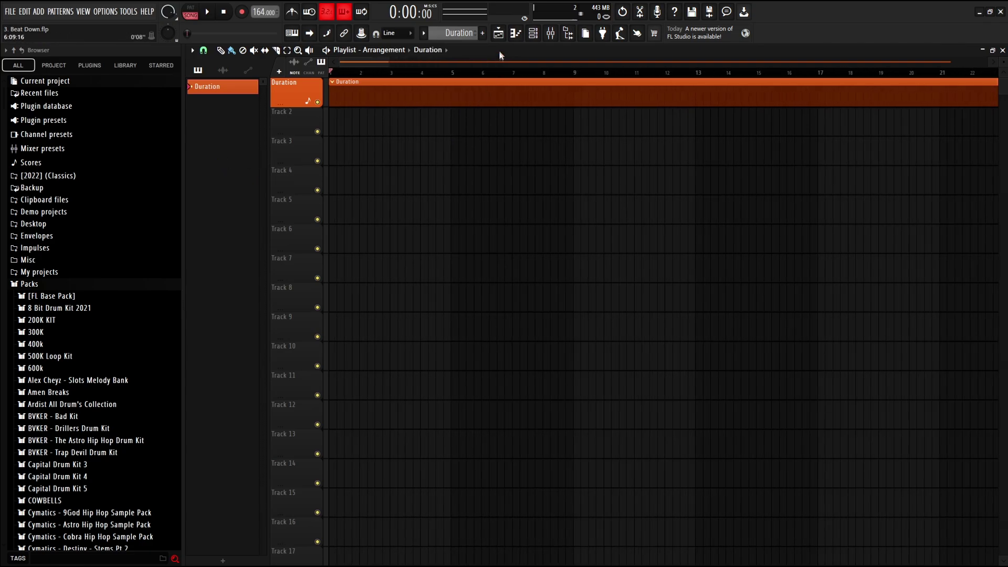
click(482, 33)
click(190, 11)
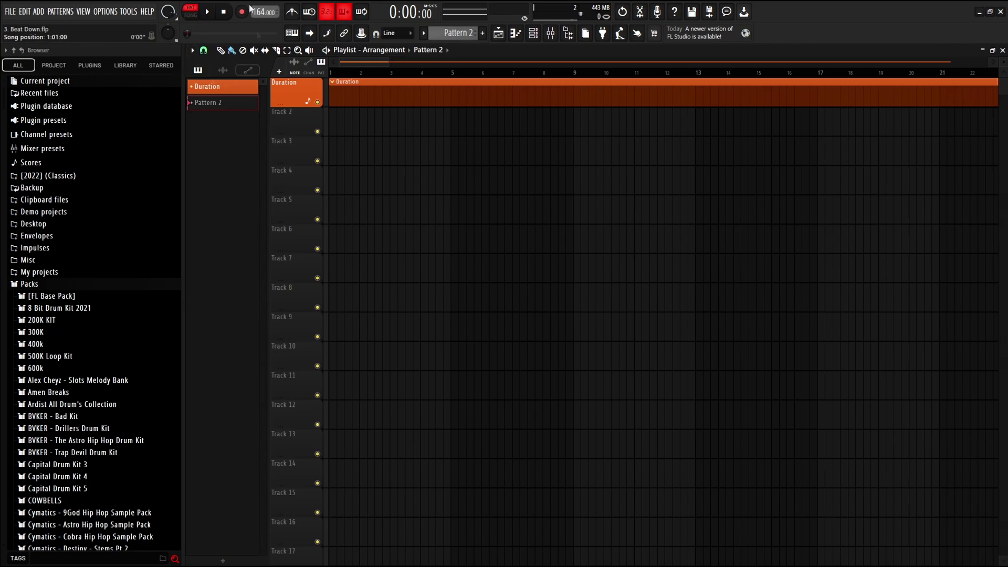
click(541, 36)
drag(377, 97, 412, 108)
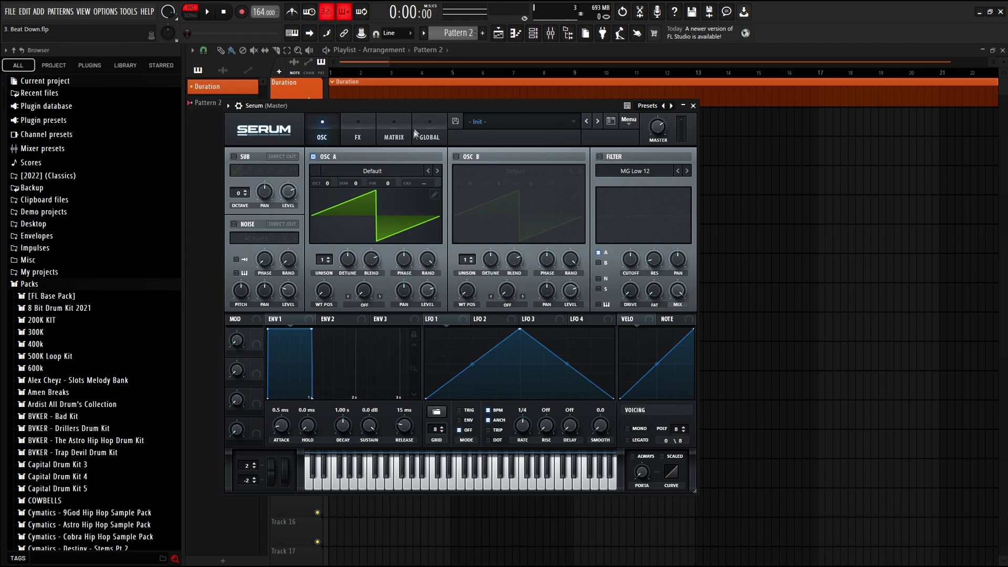
click(482, 121)
click(485, 123)
click(693, 106)
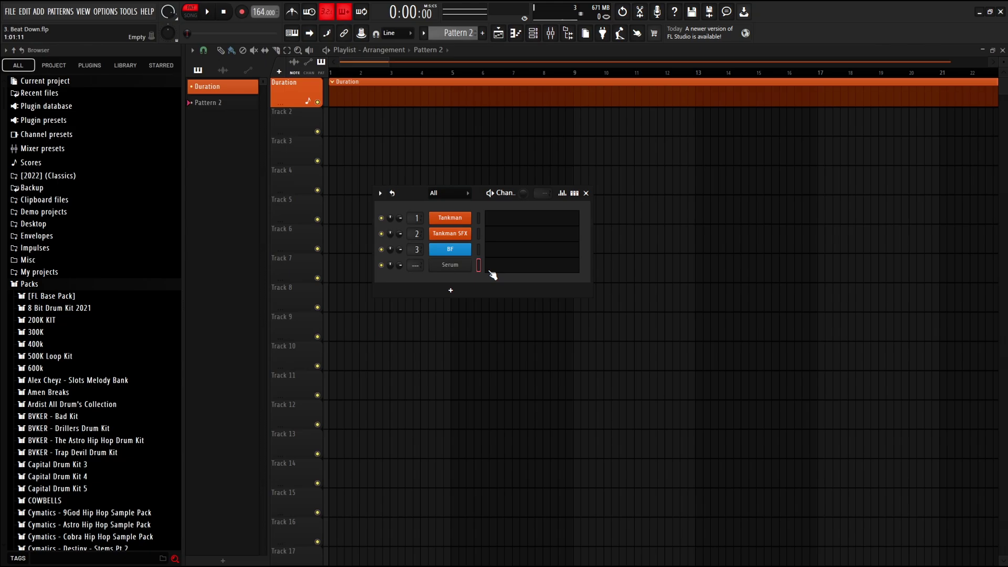
click(491, 270)
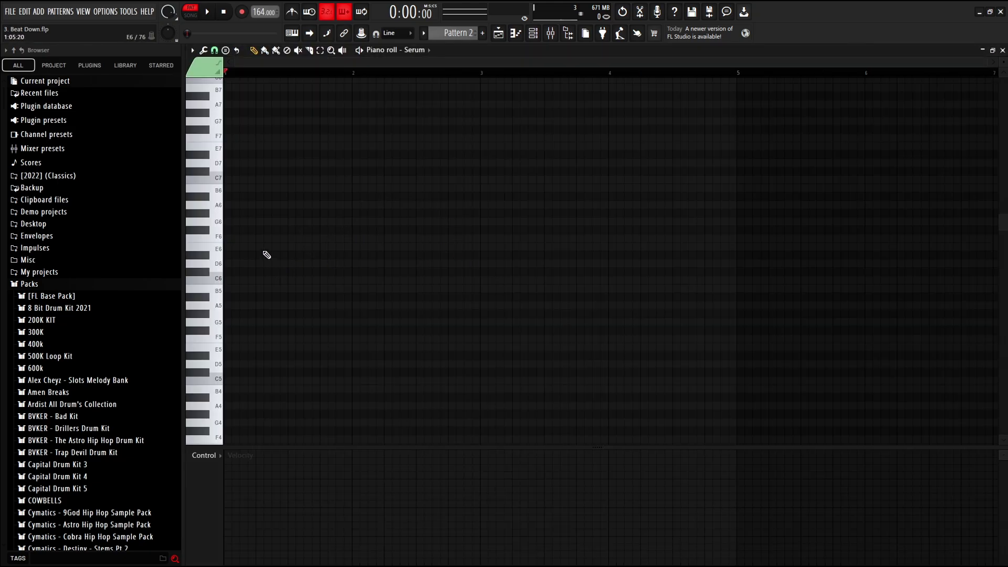
click(518, 32)
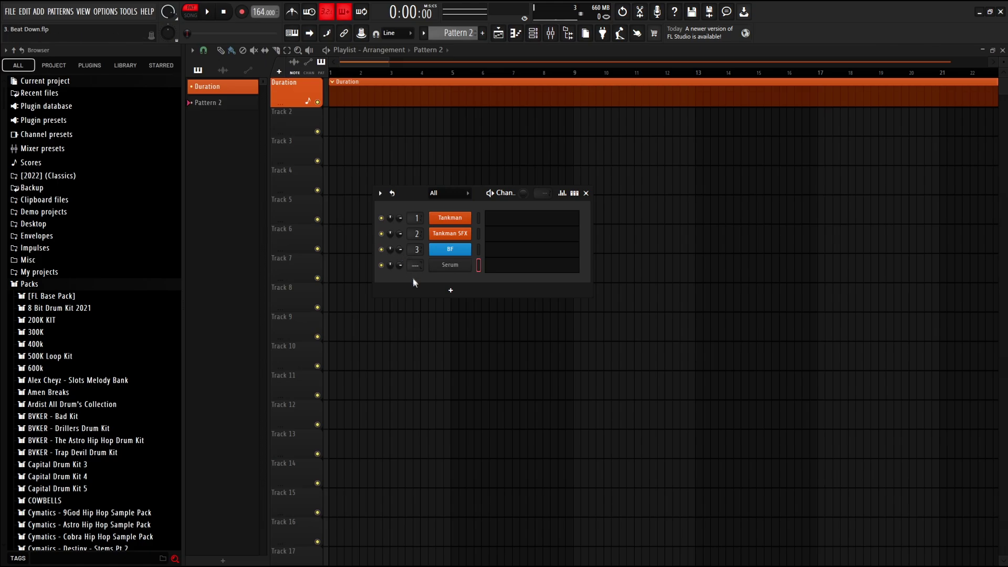
- Load the [PS] bass [whoa] preset from shinju serum bank vol. 3 into Serum and open the channel's notes in Pattern 2
click(443, 265)
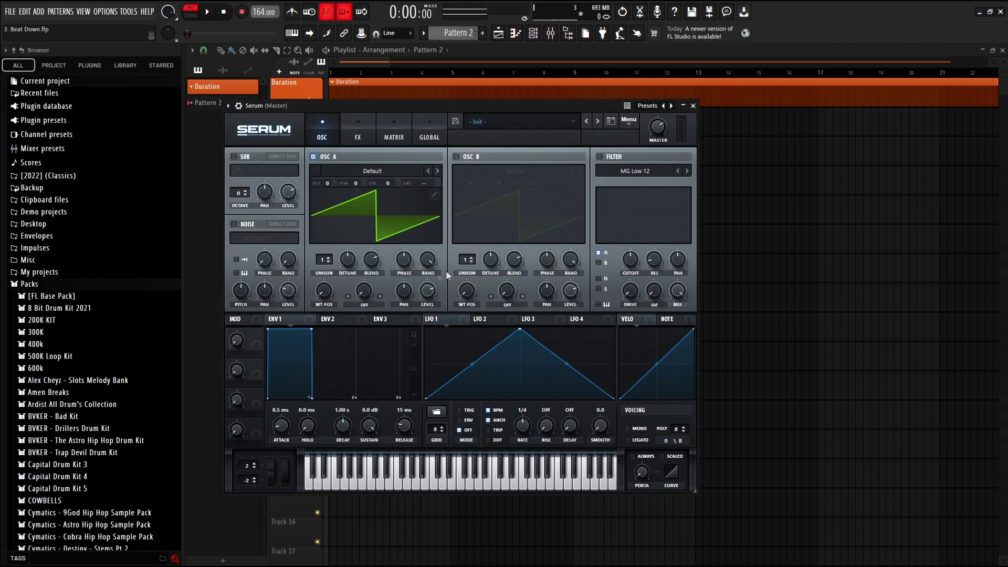
click(503, 121)
mouse_move(533, 330)
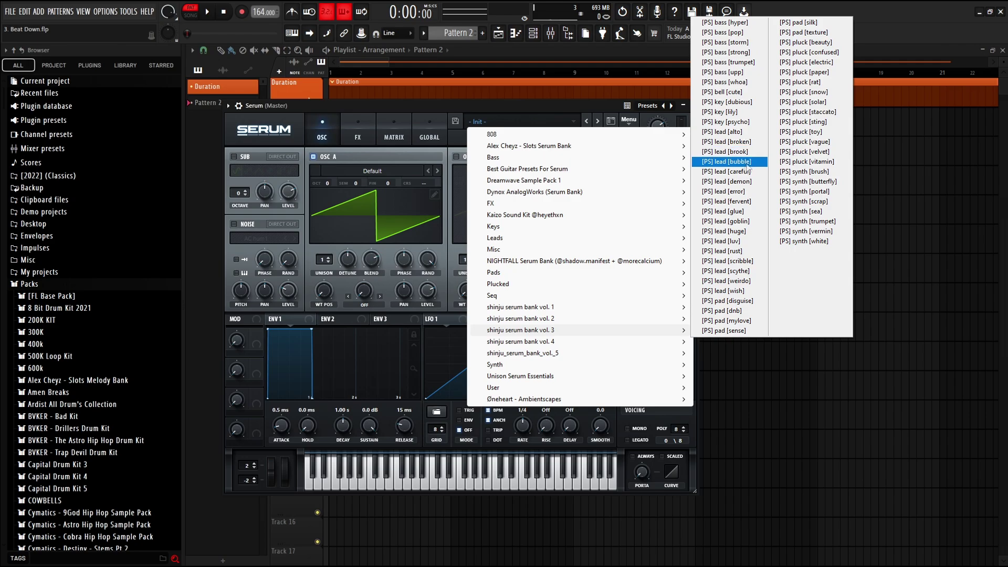
click(744, 83)
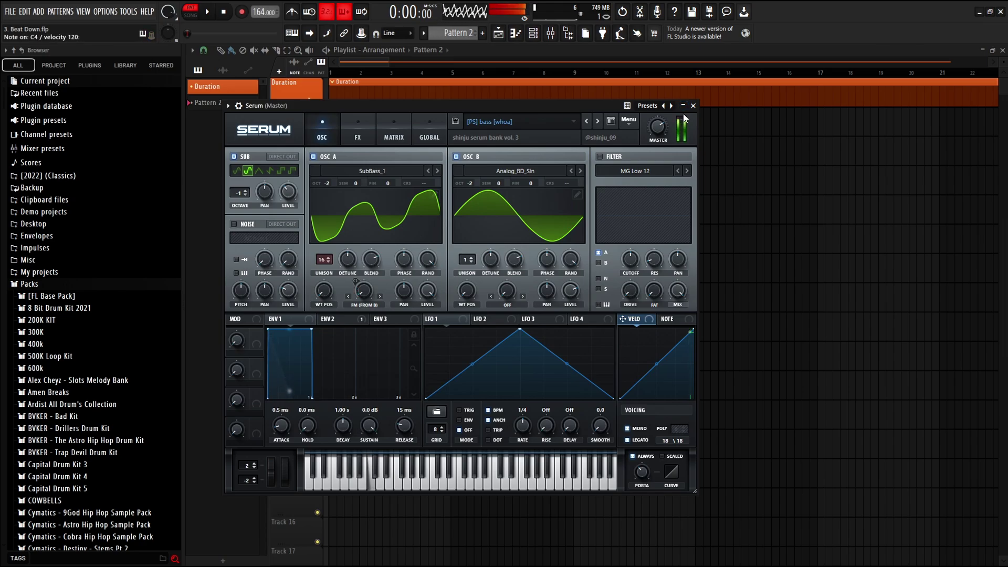
drag(469, 109, 486, 125)
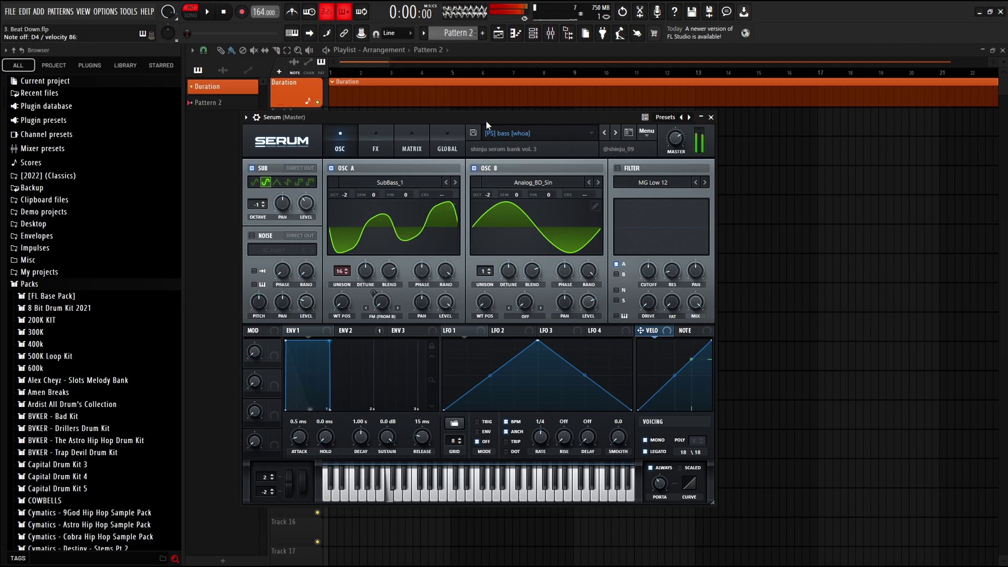
click(711, 117)
click(523, 269)
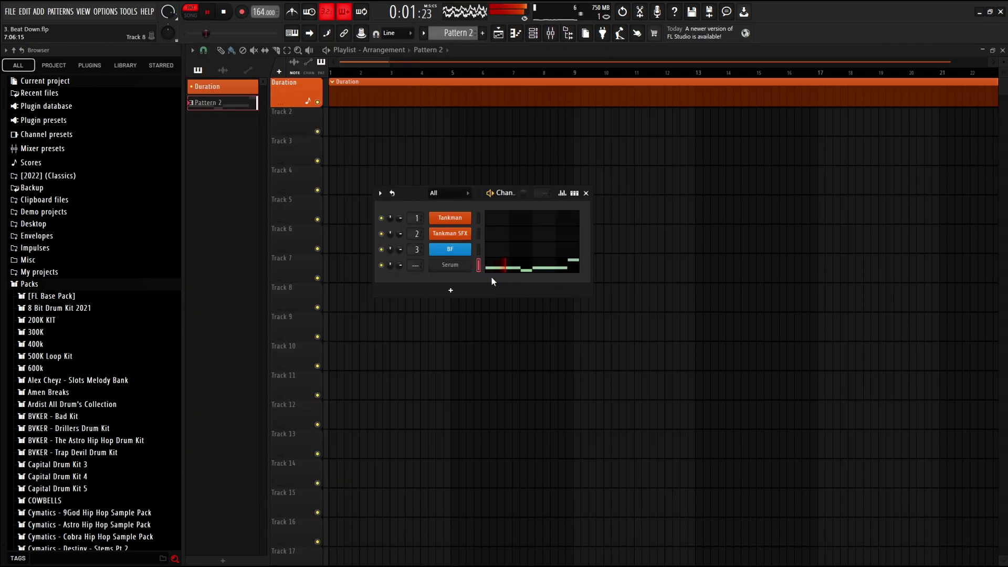
- Stop playback and clone the Serum channel in the channel rack
right_click(462, 267)
click(527, 356)
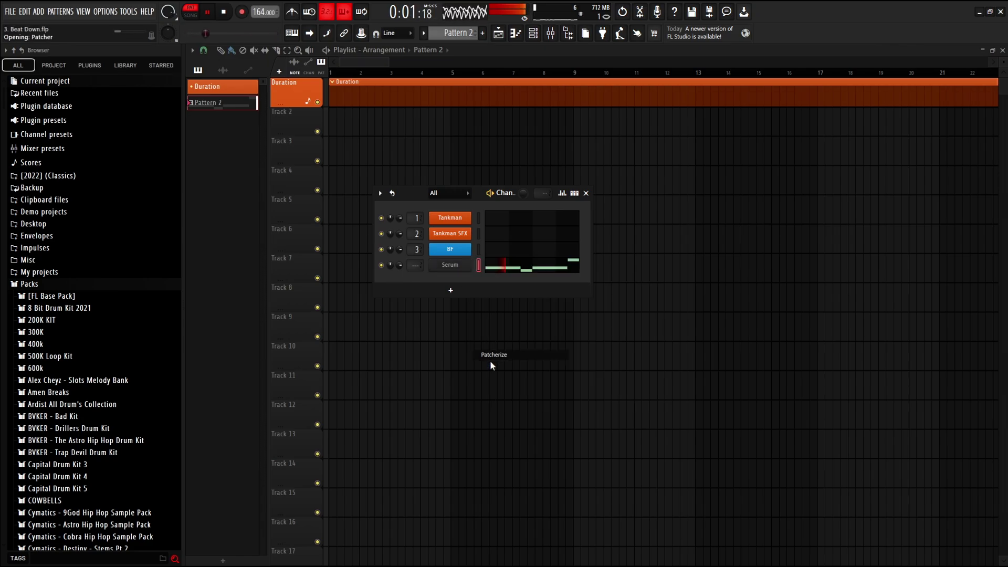
key(space)
drag(398, 120, 424, 129)
key(Escape)
key(alt+c)
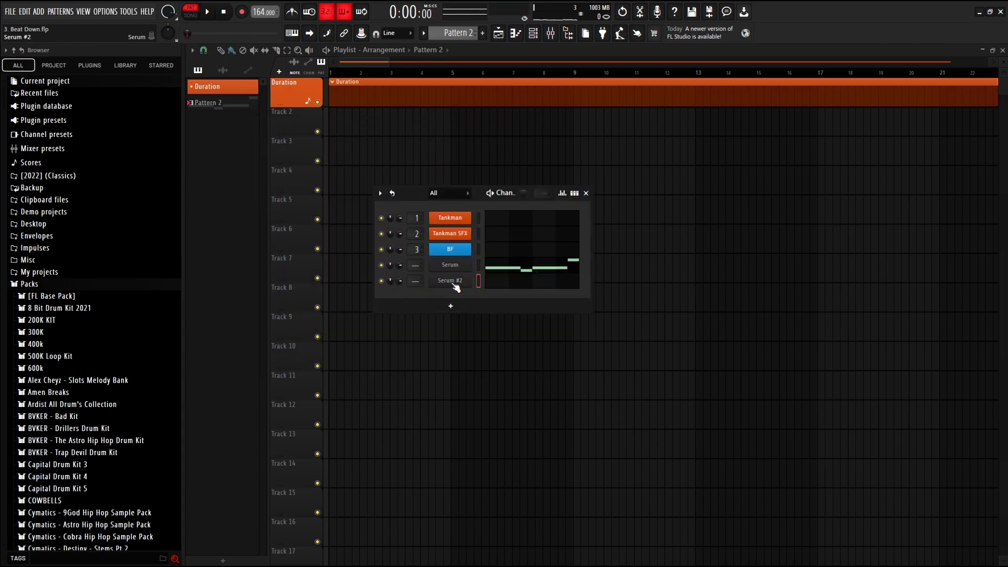
- Try adding a Dexed channel to the channel rack, close its window and delete the channel again
click(451, 306)
click(436, 307)
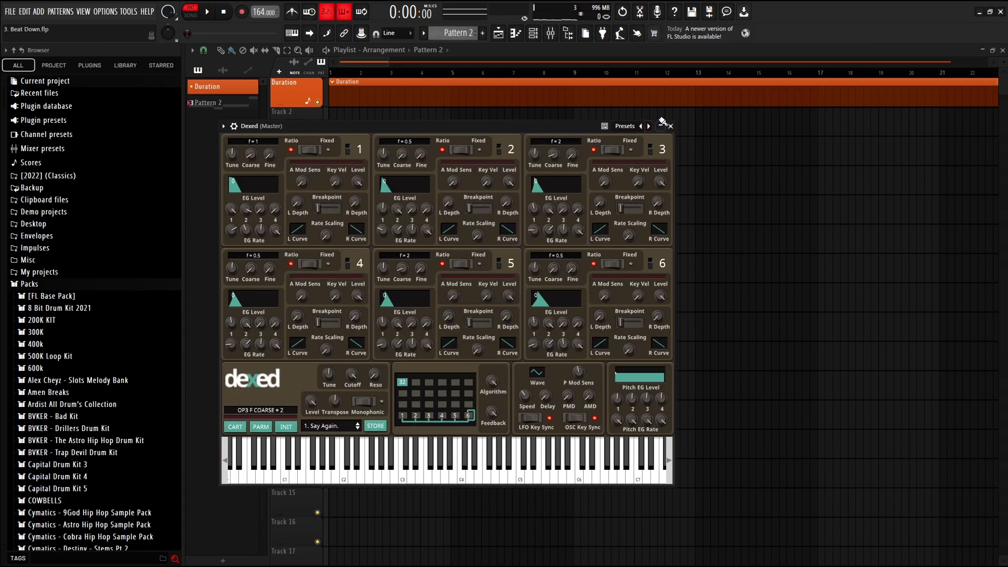
click(670, 126)
click(451, 305)
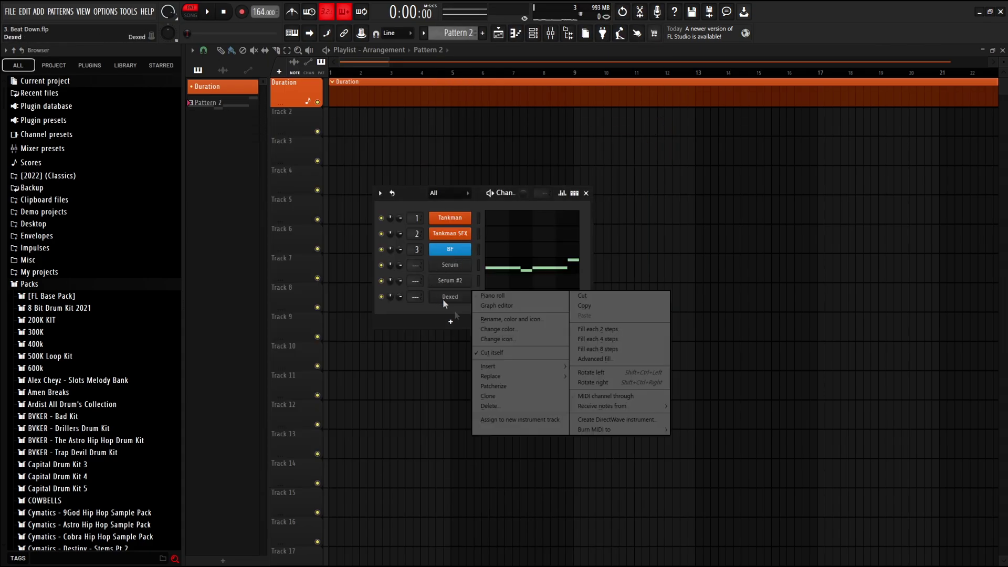
click(487, 403)
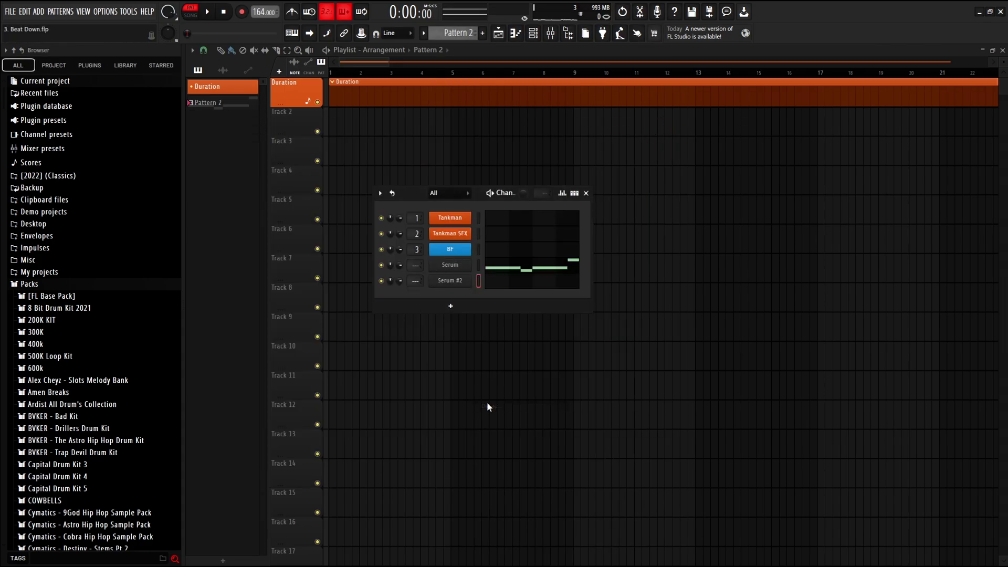
- Load the lead [tower] preset from shinju serum bank vol. 2 into Serum #2
click(451, 280)
click(535, 137)
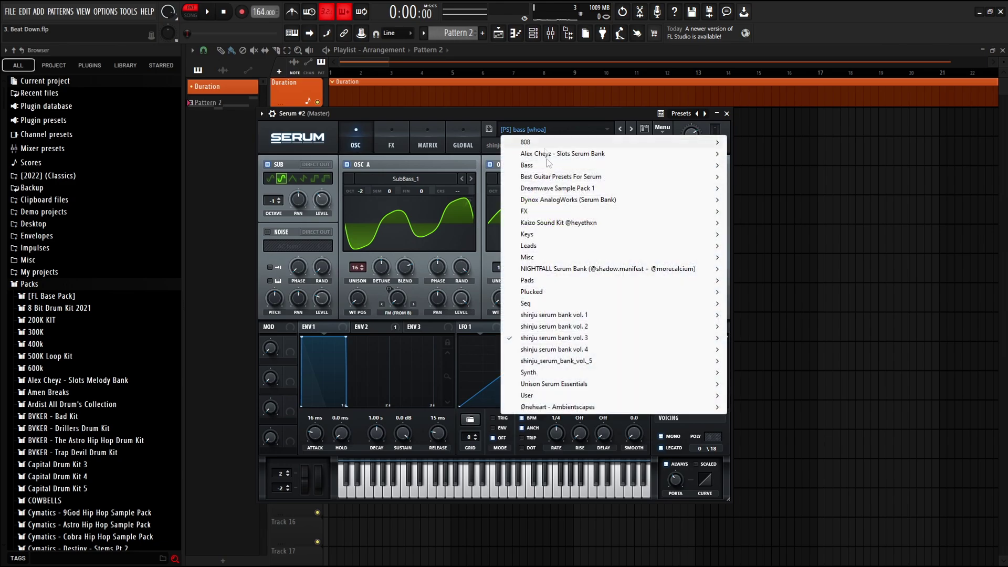
mouse_move(558, 327)
click(752, 268)
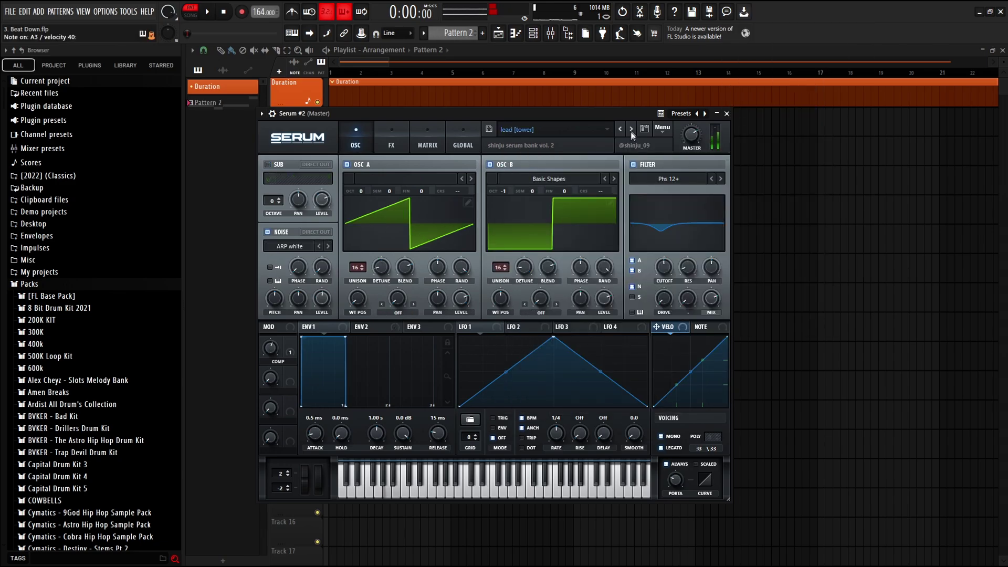
- Toggle the Compressor in Serum #2's effects, close the plugin window and open the channel's notes in Pattern 2
click(392, 139)
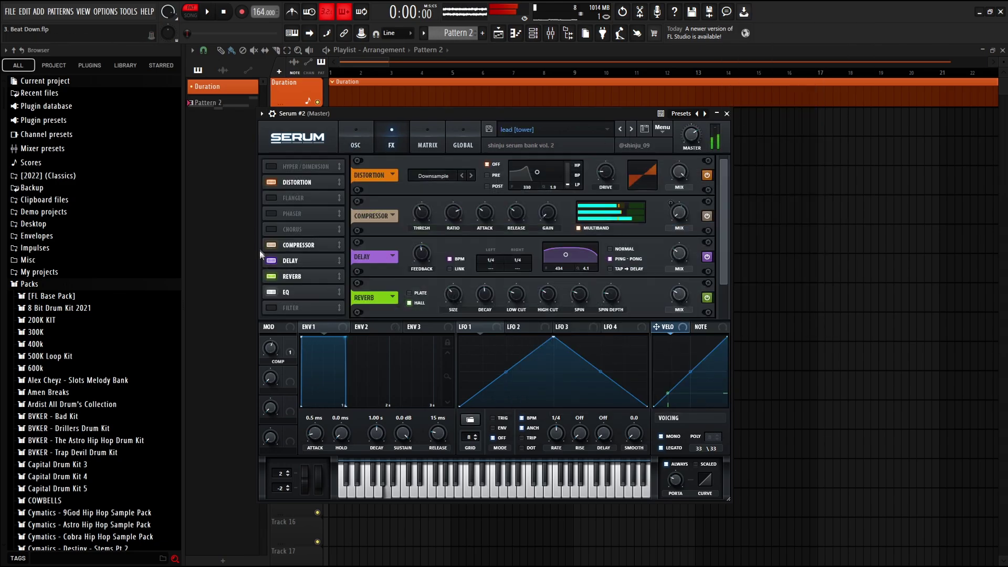
click(272, 245)
click(369, 143)
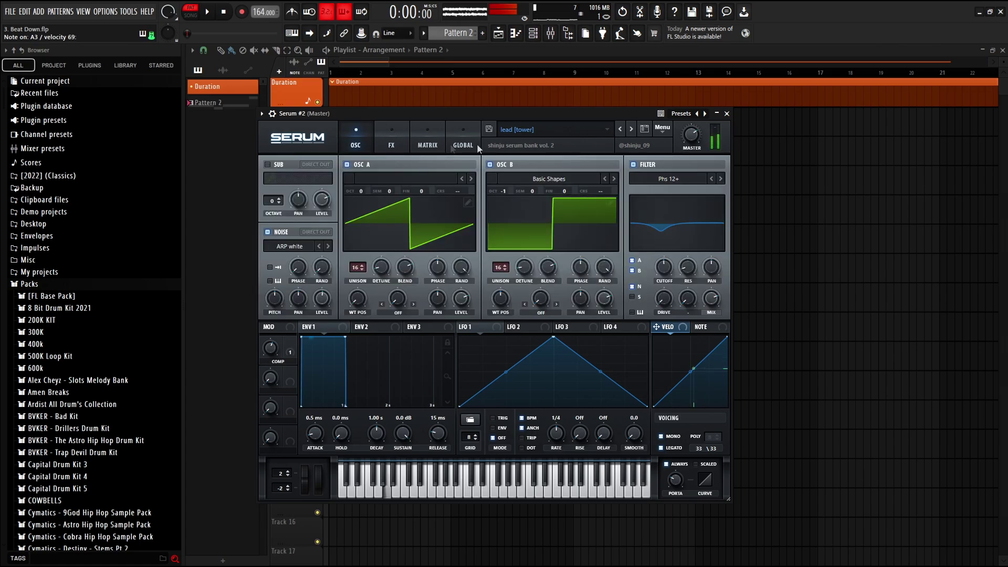
click(727, 113)
click(499, 281)
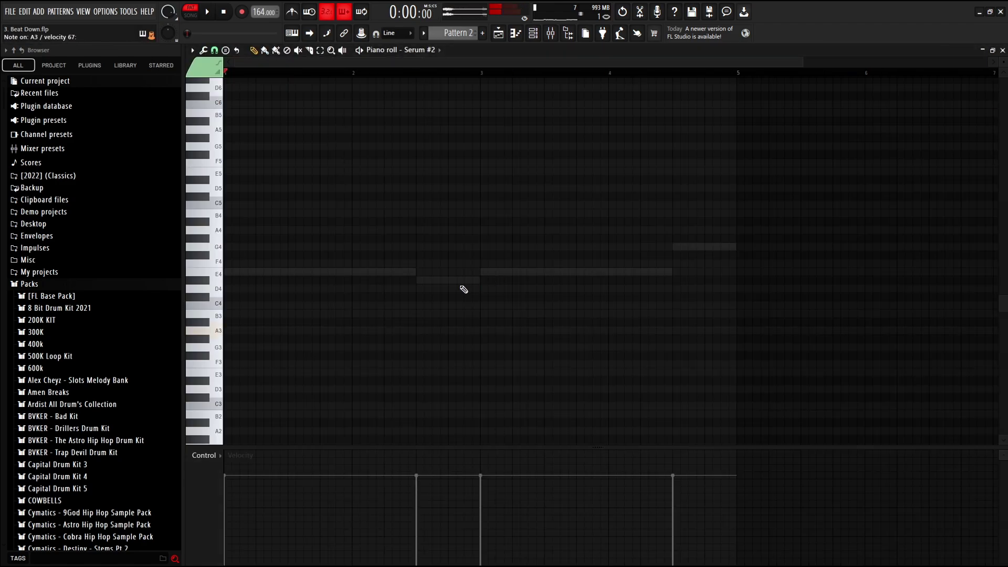
- Place three E4 notes, each three steps long, at steps 1, 6 and 11 of bar 1 and audition them
click(235, 285)
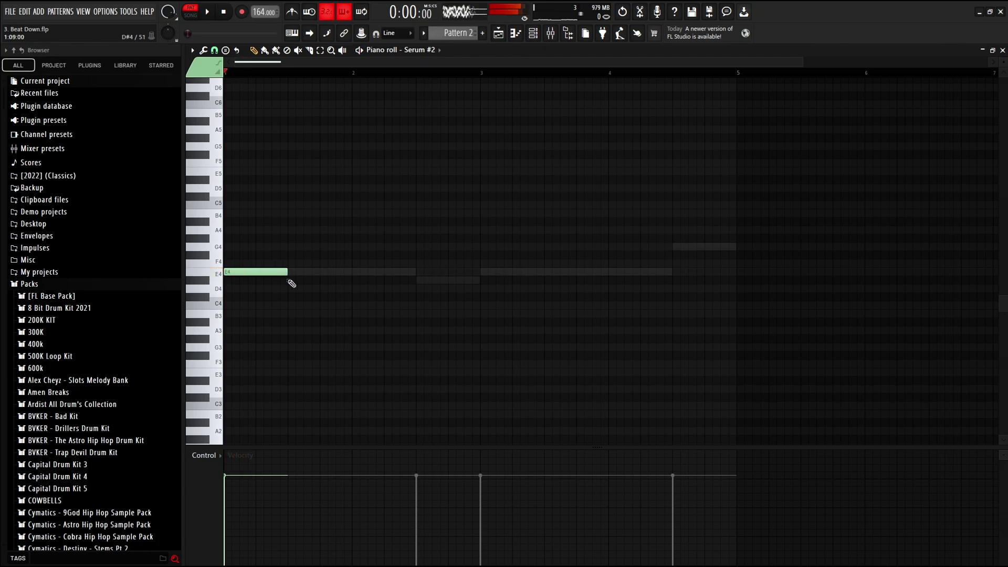
click(278, 272)
right_click(296, 271)
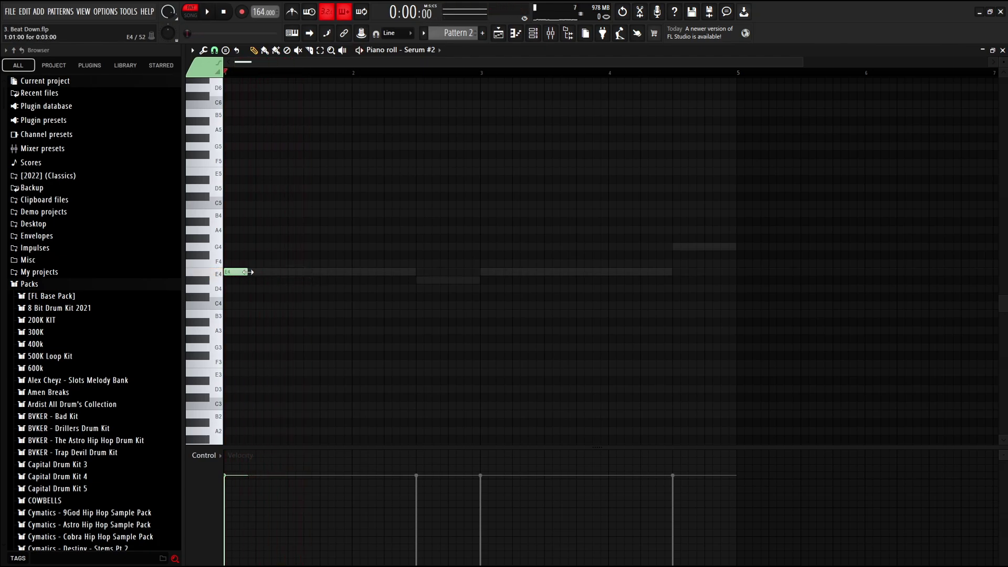
click(264, 272)
key(space)
key(space)
key(space)
click(304, 272)
key(space)
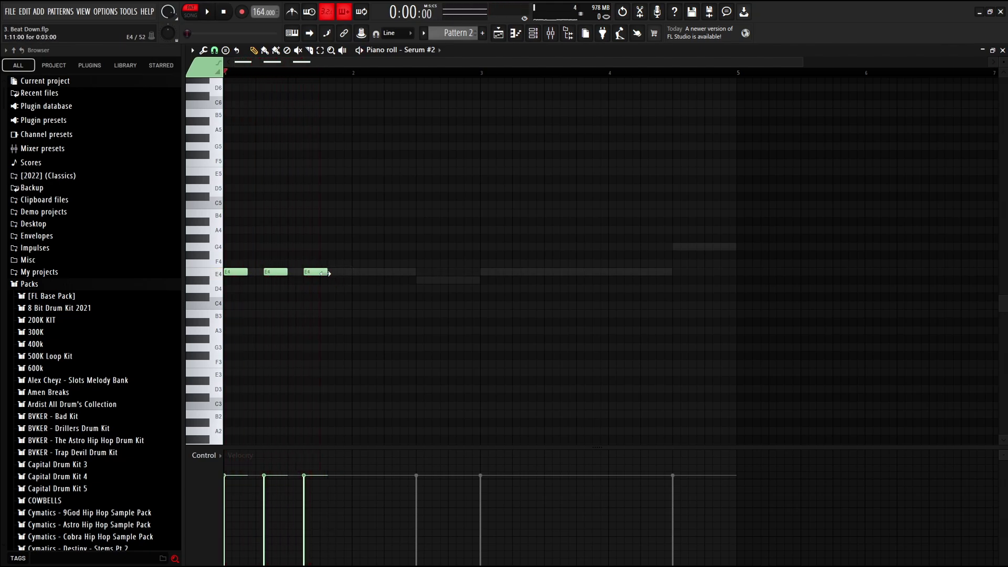
- Add two three-step D#4 notes at step 13 of bar 1 and the start of bar 2, shortening the third E4
click(325, 280)
key(space)
drag(351, 280, 343, 280)
mouse_move(362, 280)
mouse_down()
mouse_move(346, 278)
mouse_move(354, 279)
mouse_up()
key(space)
- Check the portamento time in Serum #2 and play the melody
click(533, 33)
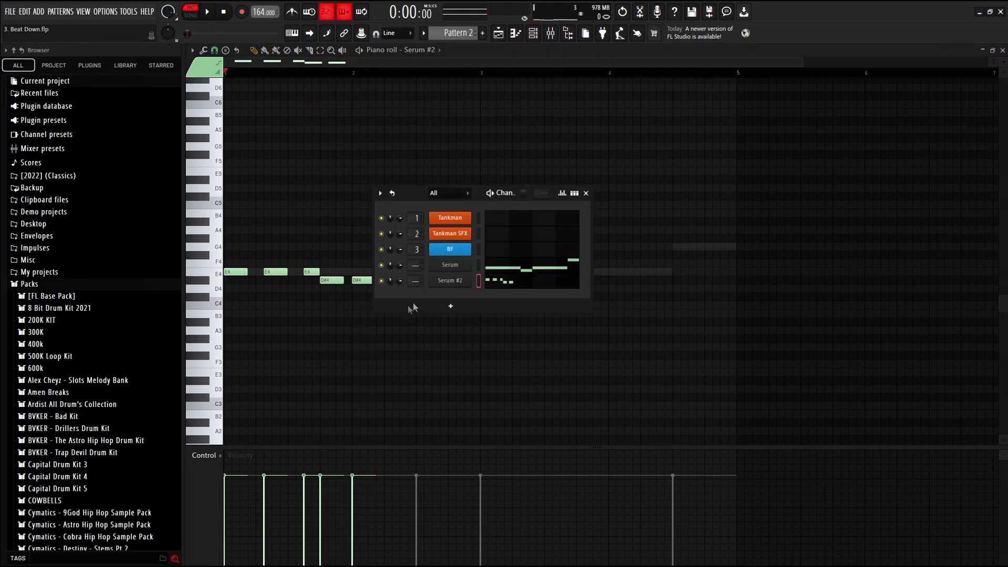
click(451, 281)
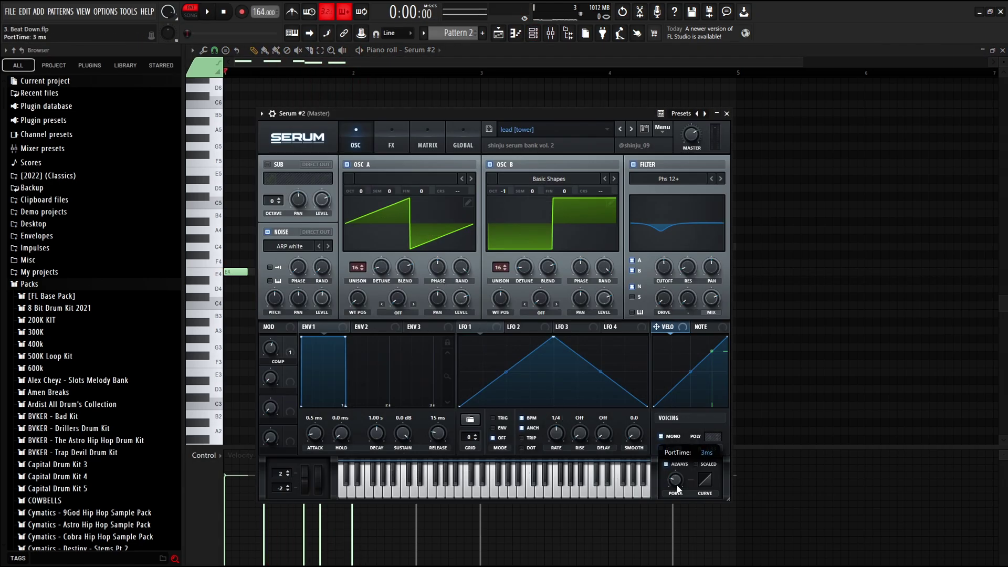
key(space)
key(Escape)
key(Escape)
key(space)
key(space)
- Replace the two D#4 notes with a single three-step D#4 at step 15 of bar 1
drag(318, 271, 316, 271)
key(space)
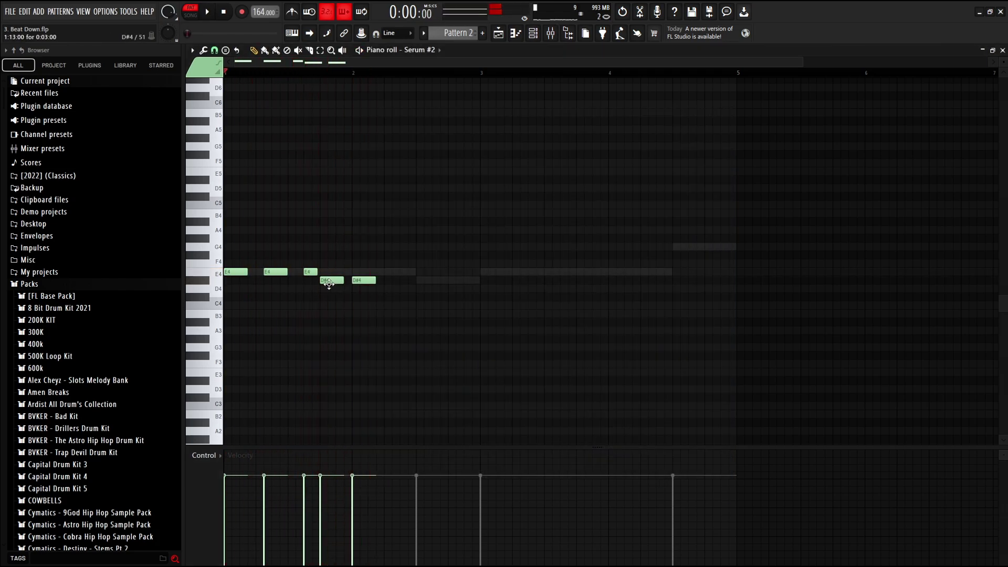
right_click(328, 283)
right_click(360, 281)
key(space)
click(338, 282)
key(space)
- Redraw the third E4 three steps long at step 11 and add a D#4 at step 3 of bar 2
right_click(311, 273)
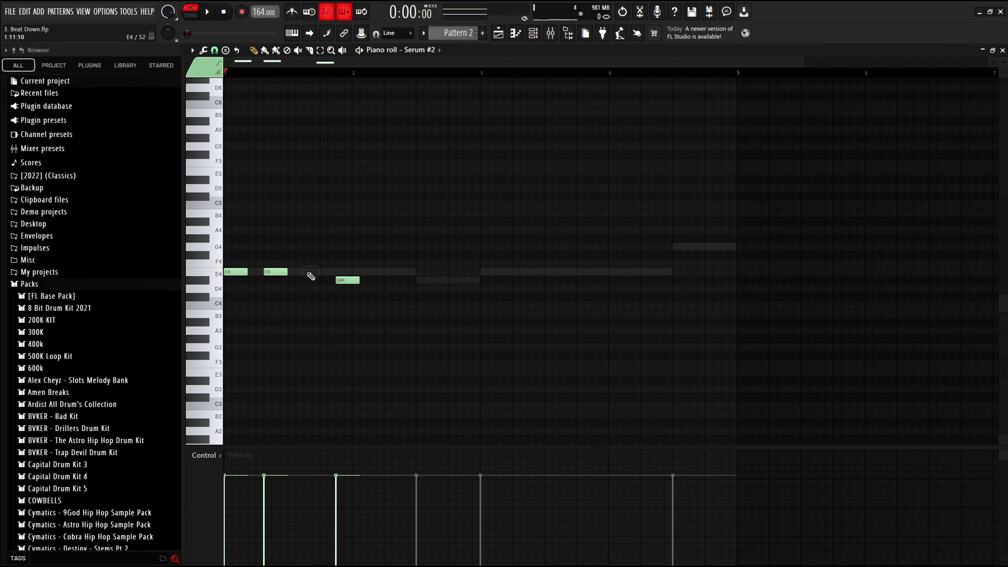
click(307, 273)
key(space)
click(371, 281)
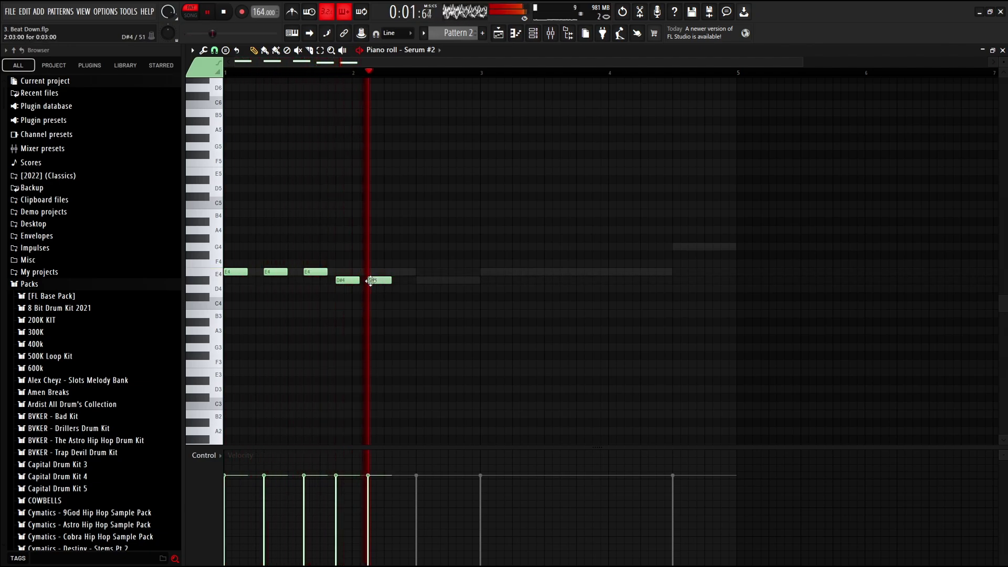
- Move the first D#4 to step 14 of bar 1, shorten the third E4 and replay the melody
drag(338, 280, 331, 280)
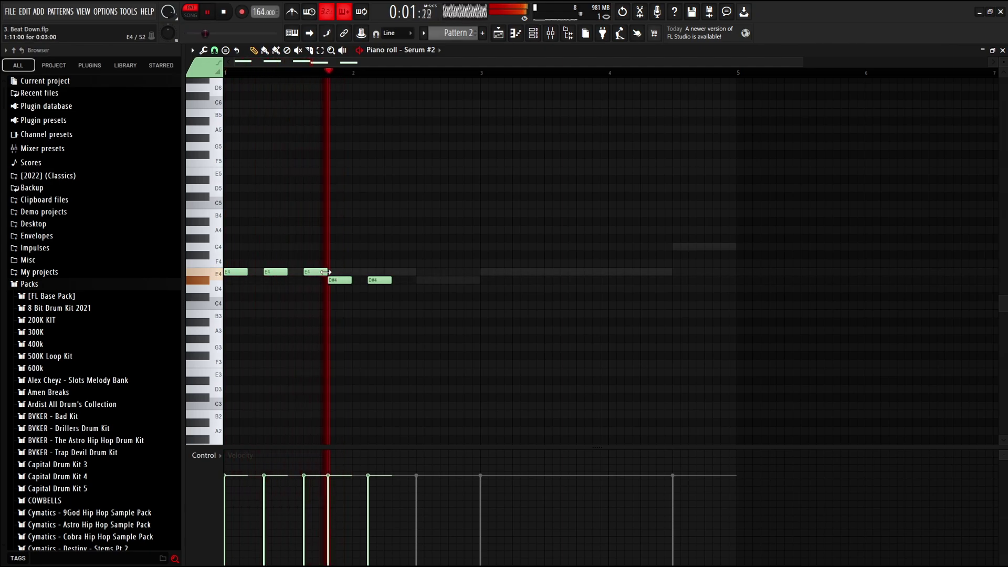
drag(327, 272, 320, 272)
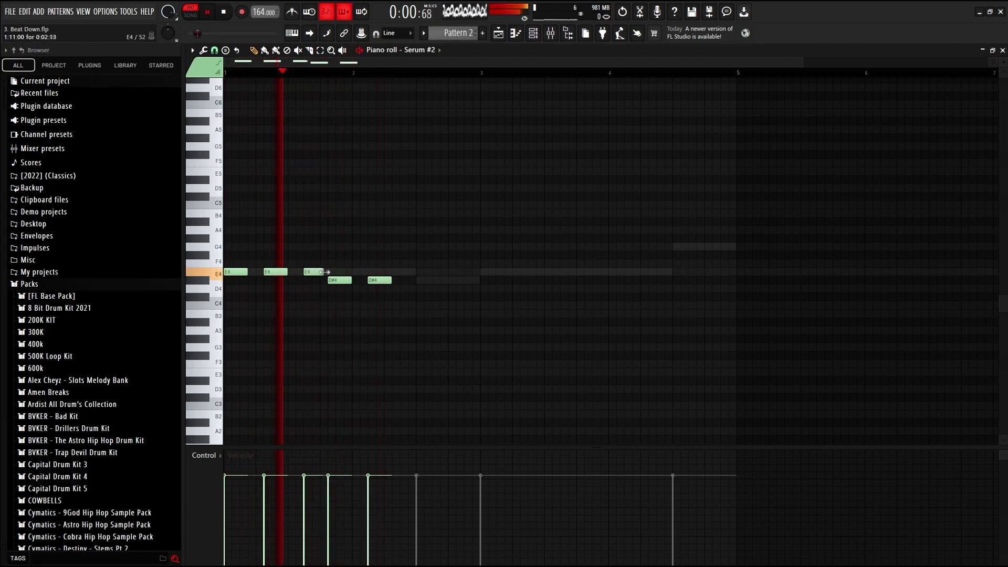
key(space)
key(space)
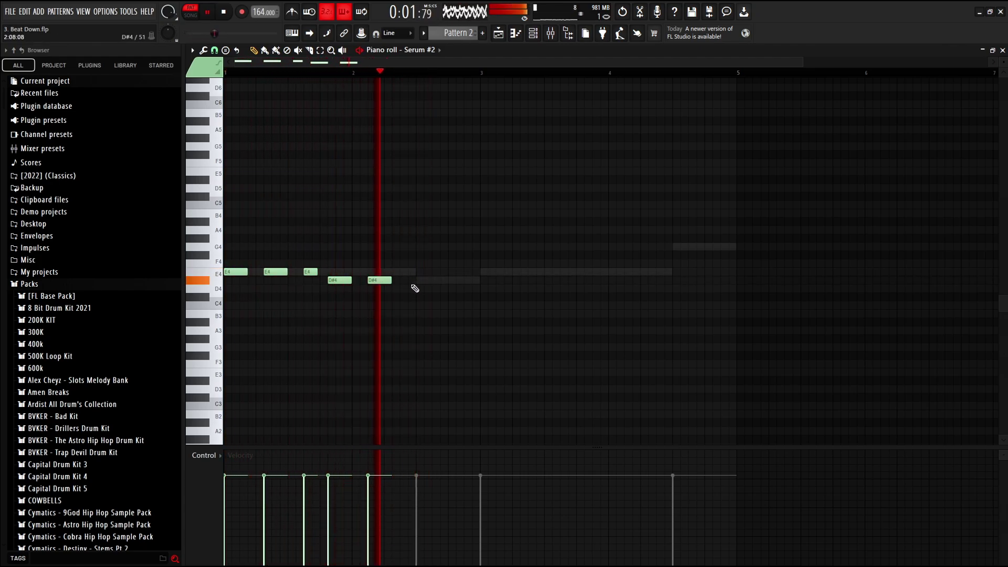
- Replace the shortened third E4 with a full three-step E4 at step 11 of bar 1
key(space)
right_click(309, 272)
click(309, 272)
key(space)
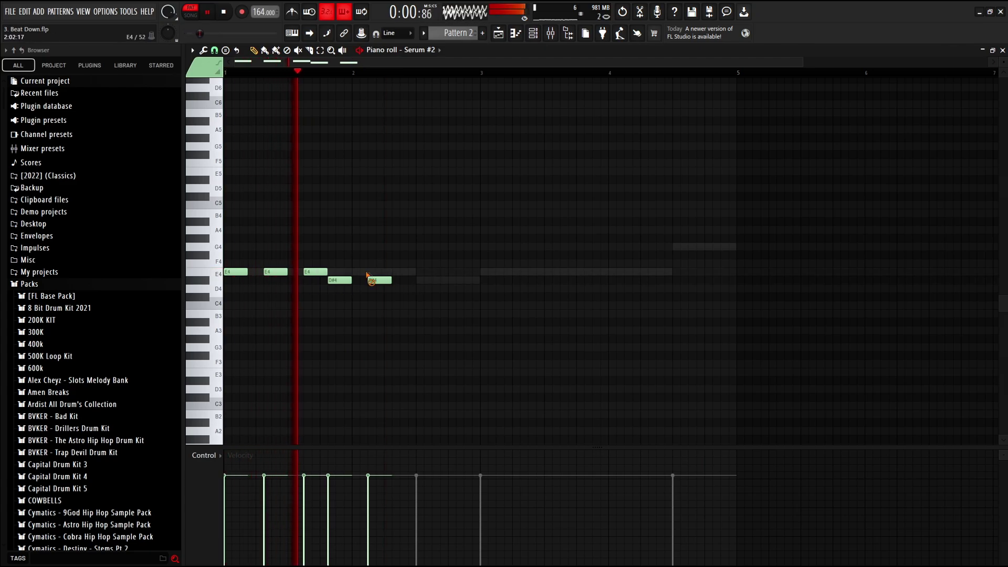
key(space)
- Try ending the phrase at step 7 of bar 2 with two short D#4 hits, and with a single three-step D#4
click(403, 281)
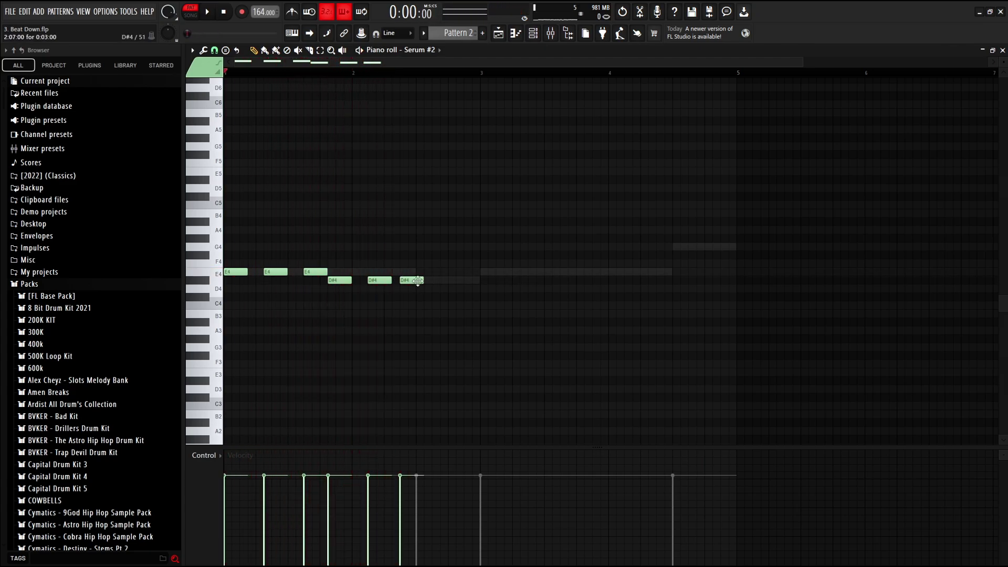
click(409, 281)
key(space)
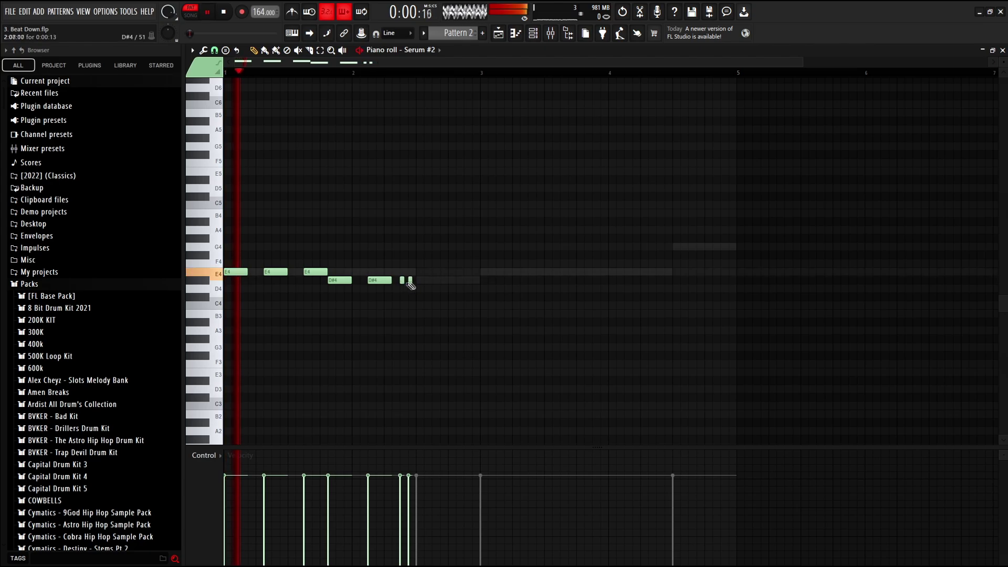
key(space)
right_click(410, 280)
right_click(402, 280)
key(space)
click(401, 279)
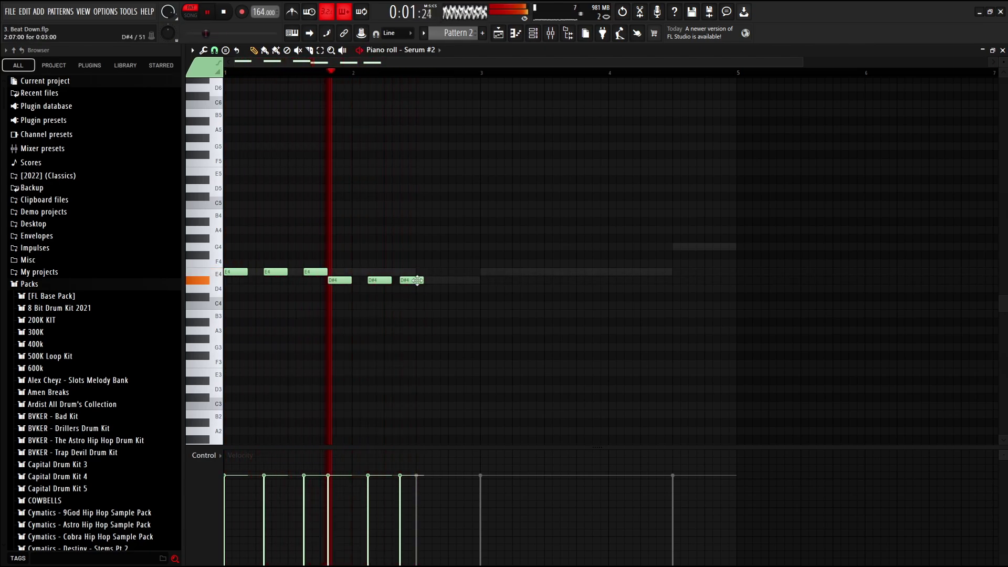
key(space)
- Delete all the E4 and D#4 notes from the Serum #2 melody
right_click(412, 280)
right_click(380, 281)
right_click(340, 280)
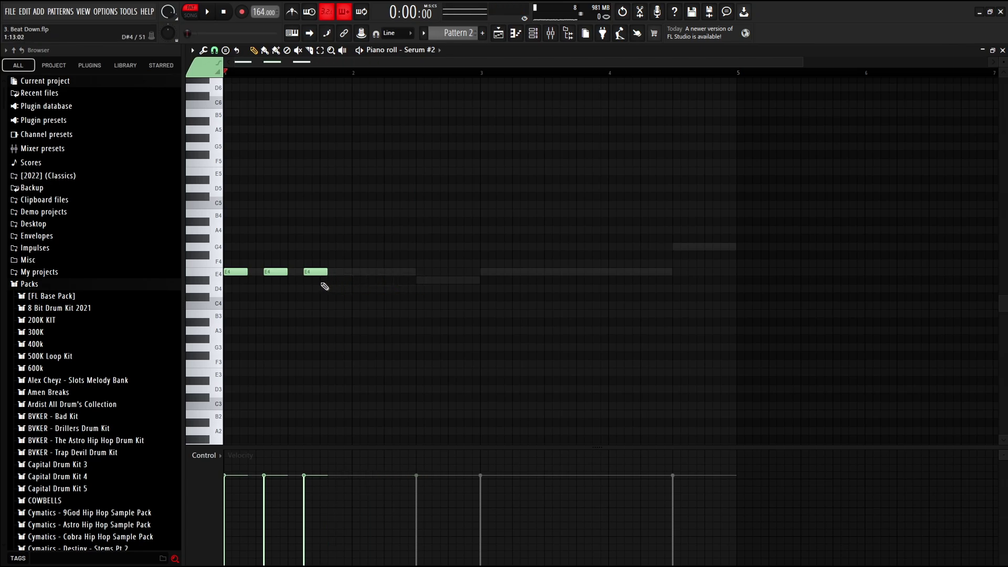
right_click(315, 272)
right_click(276, 272)
right_click(236, 272)
- Place three E4 notes, each five steps long, at steps 1, 7 and 13 of bar 1
mouse_move(229, 263)
mouse_down()
mouse_move(226, 281)
mouse_move(226, 272)
mouse_up()
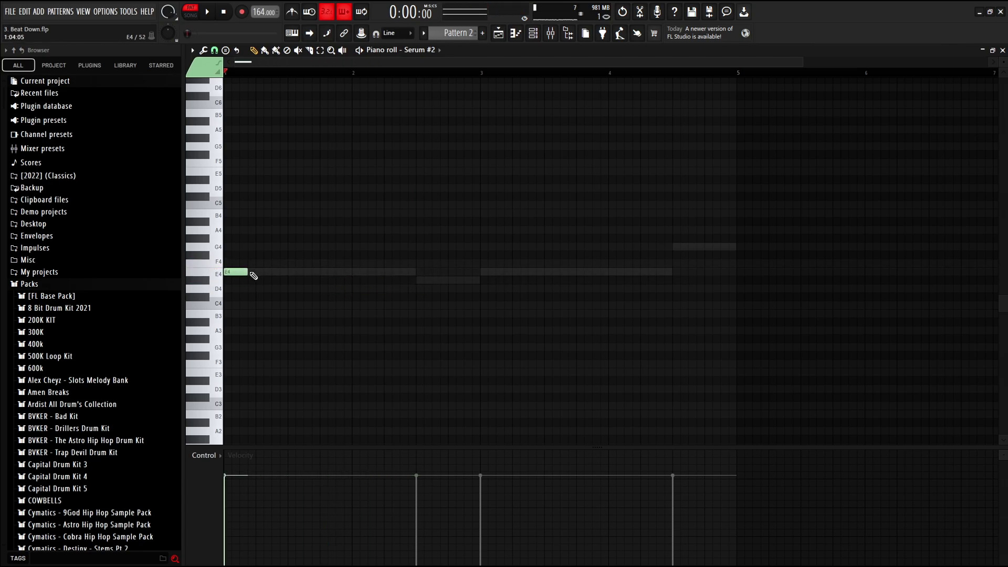
click(253, 272)
right_click(253, 272)
drag(248, 272, 266, 272)
click(275, 272)
key(space)
click(323, 272)
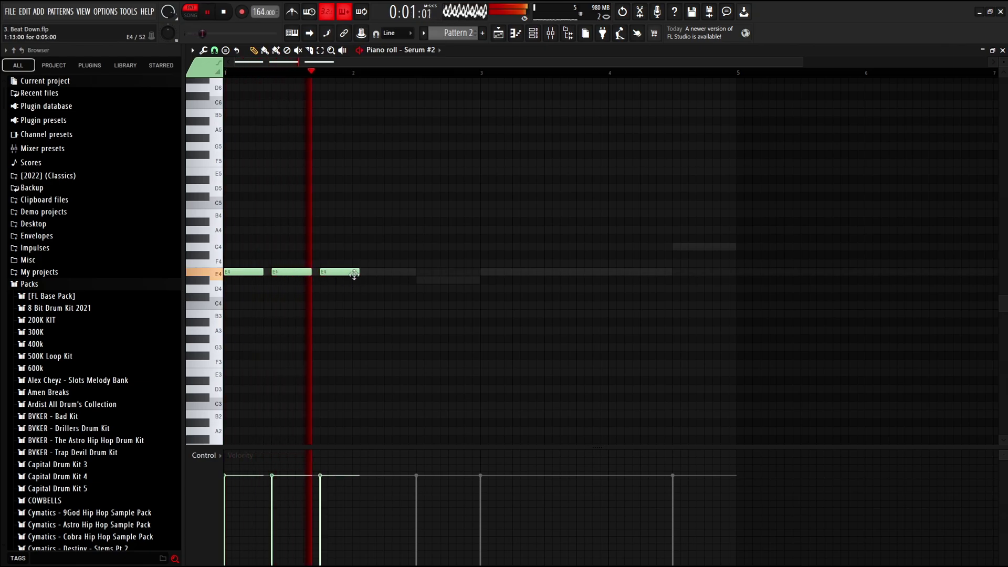
- Shorten the third E4 to the end of bar 1 and place five-step D#4 notes at steps 1, 7 and 13 of bar 2
drag(362, 270, 392, 281)
click(357, 280)
click(407, 280)
click(455, 280)
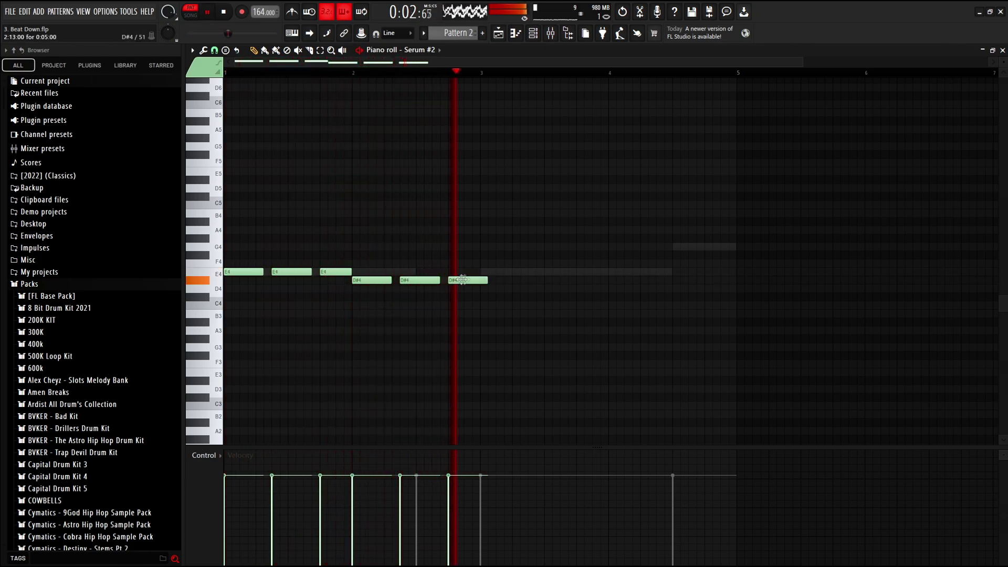
- Shorten the last D#4 and add a second short D#4 at step 15 of bar 2
key(space)
drag(487, 279, 458, 280)
click(469, 279)
key(space)
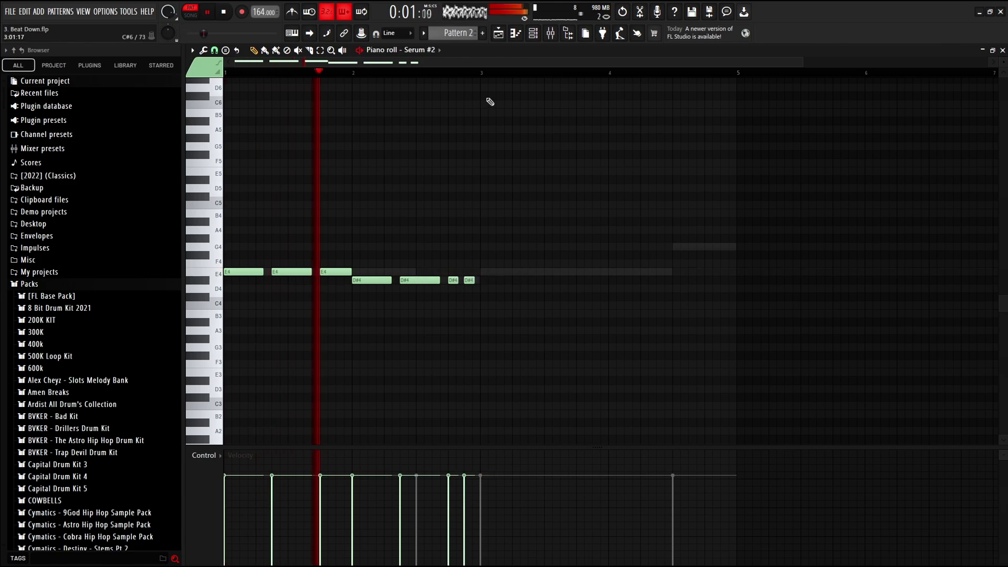
- Duplicate the whole two-bar melody into bars 3 and 4 and clear the selection
key(ctrl+a)
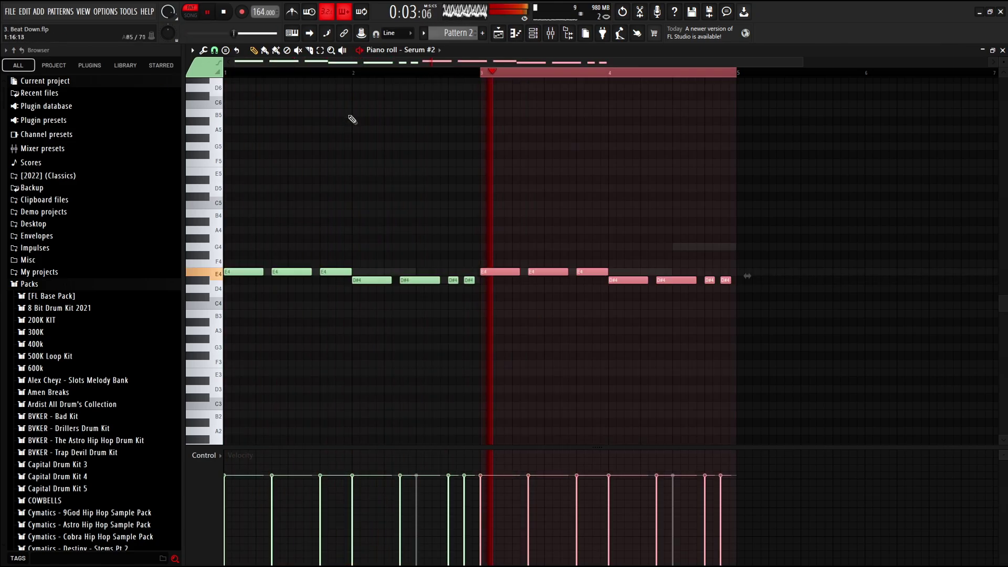
click(287, 73)
drag(287, 73, 225, 74)
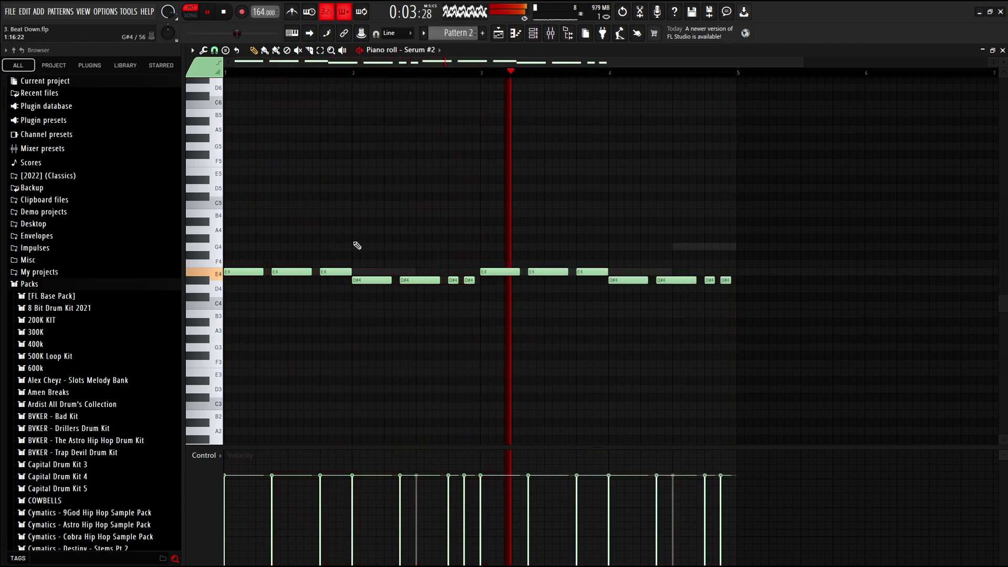
- Raise the last two short D#4 notes at the end of bar 4 to G4
key(F5)
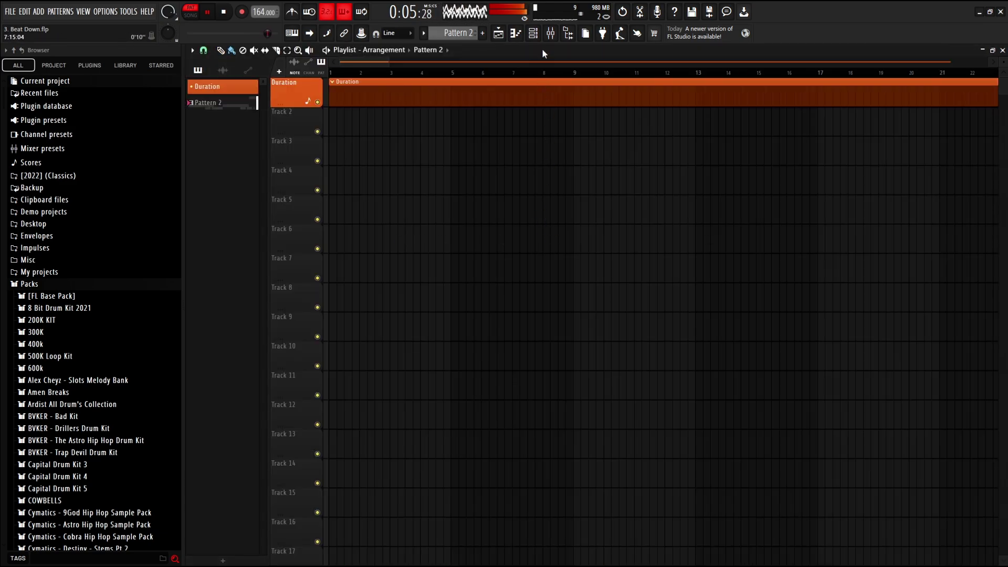
click(533, 33)
click(533, 33)
click(516, 33)
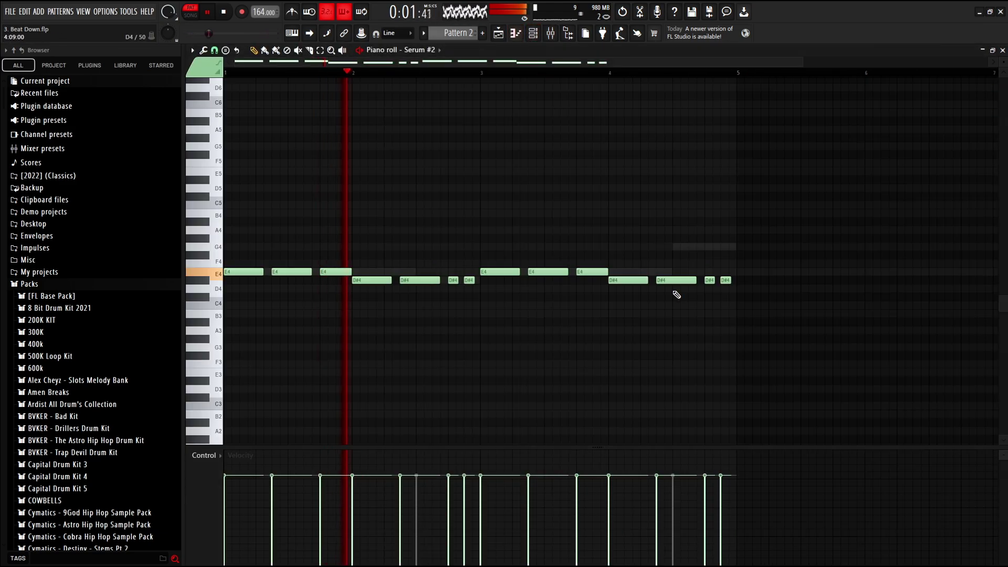
key(Up)
key(Up)
key(Up)
key(Up)
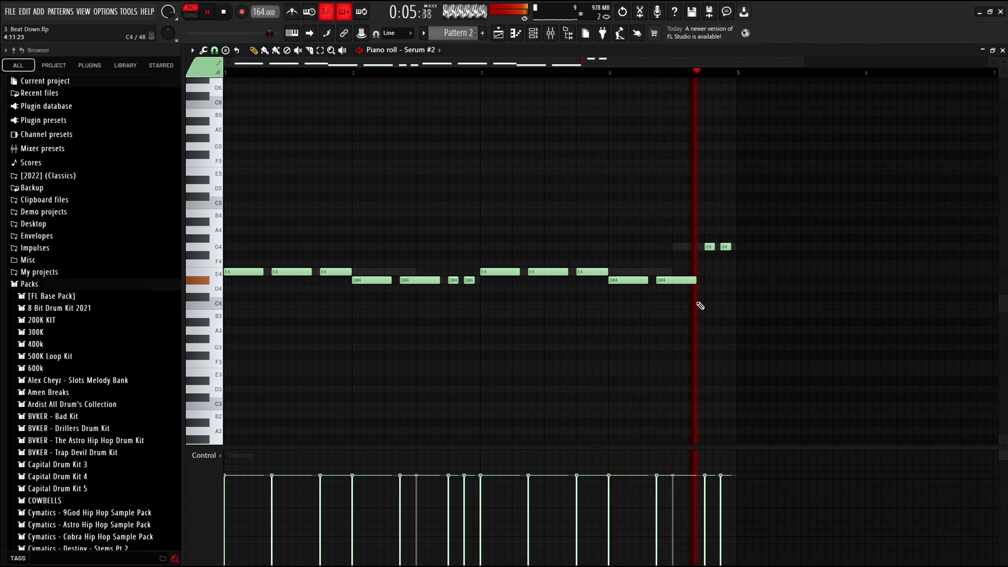
- Stop playback and split Pattern 2 by channel into separate Serum and Serum #2 patterns
key(F5)
key(space)
click(533, 33)
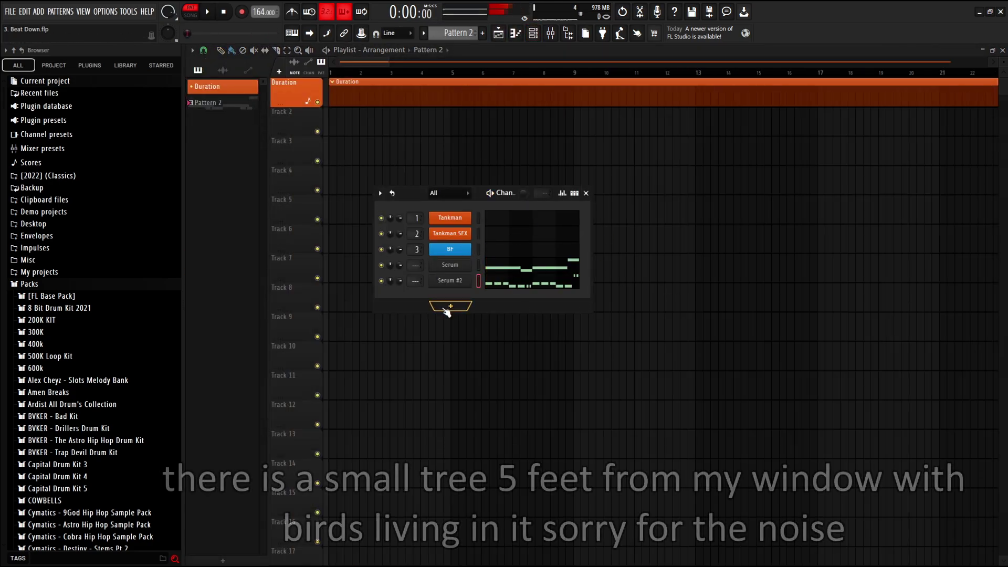
key(F6)
right_click(239, 105)
click(267, 280)
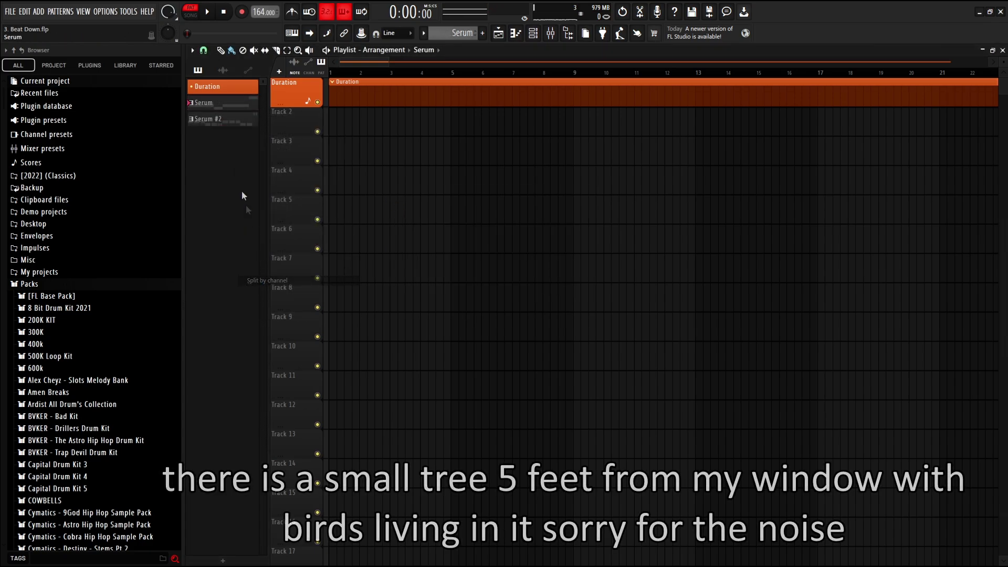
- Place the Serum pattern on Track 2 and the Serum #2 pattern on Track 3 at the start of the playlist
drag(239, 109, 339, 114)
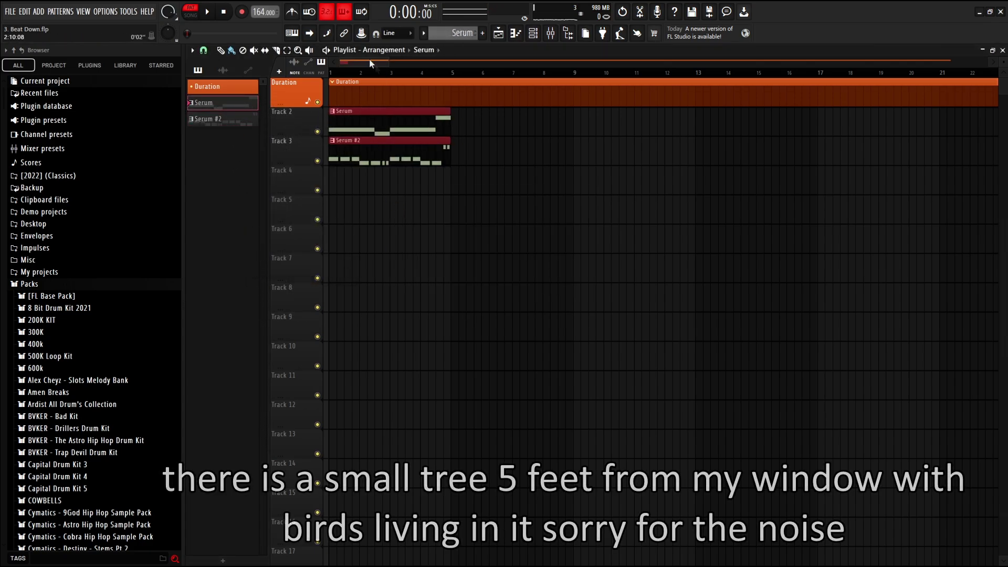
key(space)
key(ctrl+d)
- Route the Serum and Serum #2 channels to mixer tracks 4 and 5, then close the mixer and channel rack
click(535, 35)
key(space)
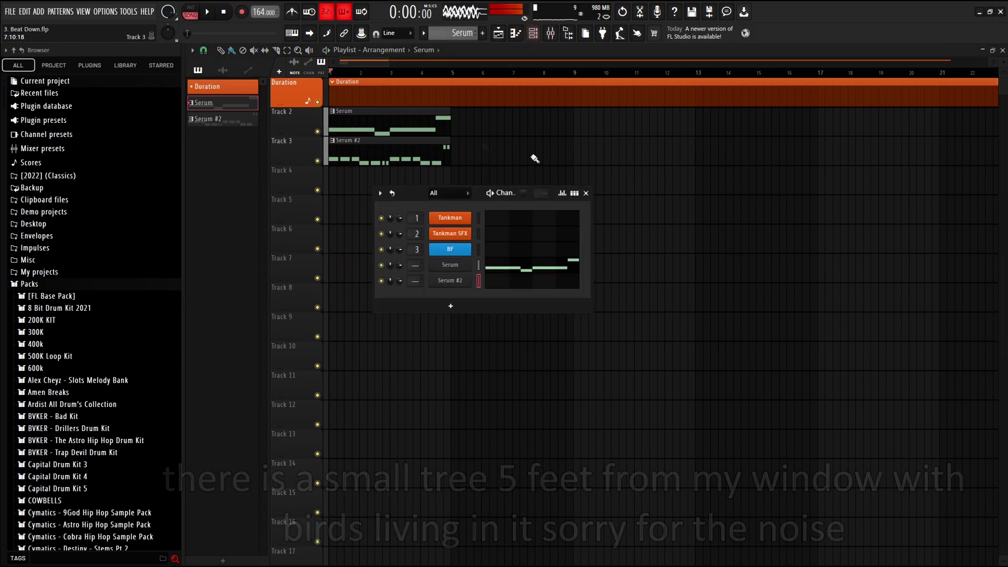
click(551, 32)
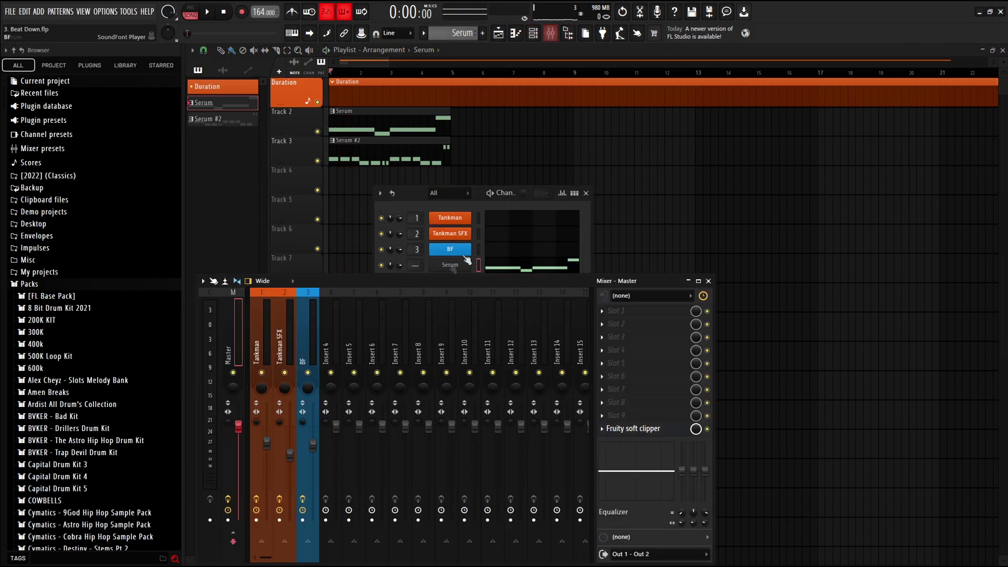
right_click(339, 343)
mouse_move(399, 370)
click(472, 380)
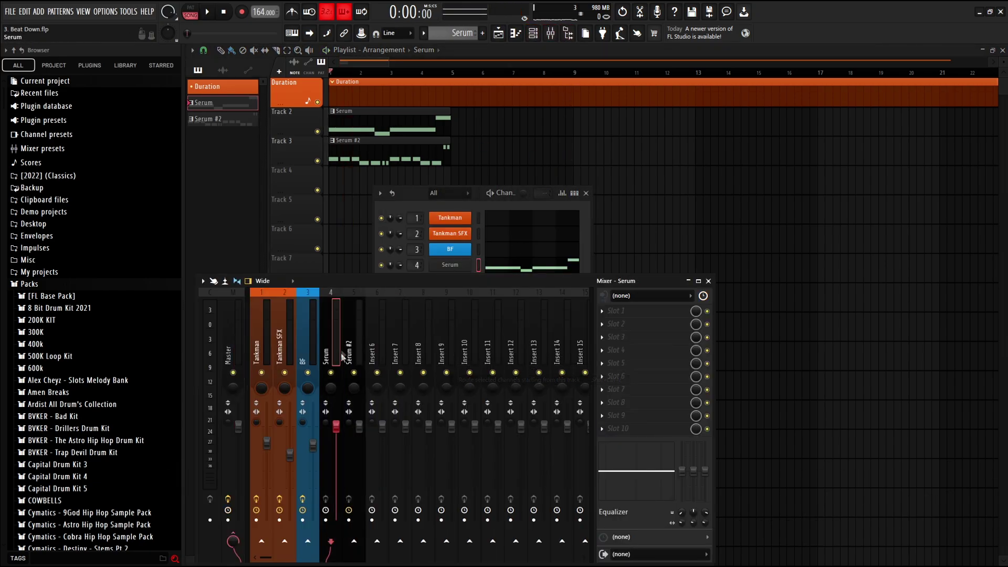
key(F9)
key(F6)
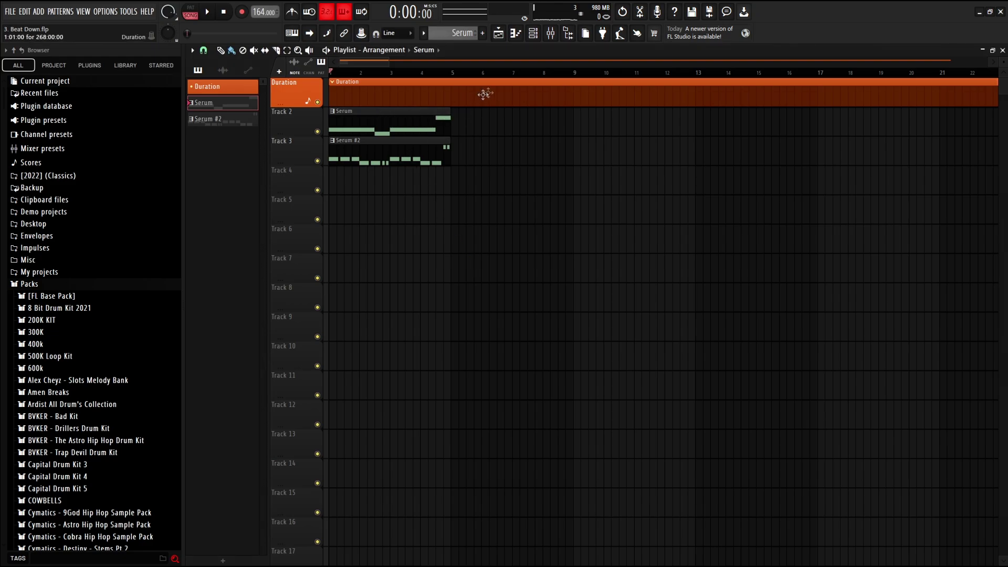
- Open the mixer and move an empty insert track ahead of the Serum tracks
click(550, 33)
click(372, 352)
key(alt+Left)
key(alt+Left)
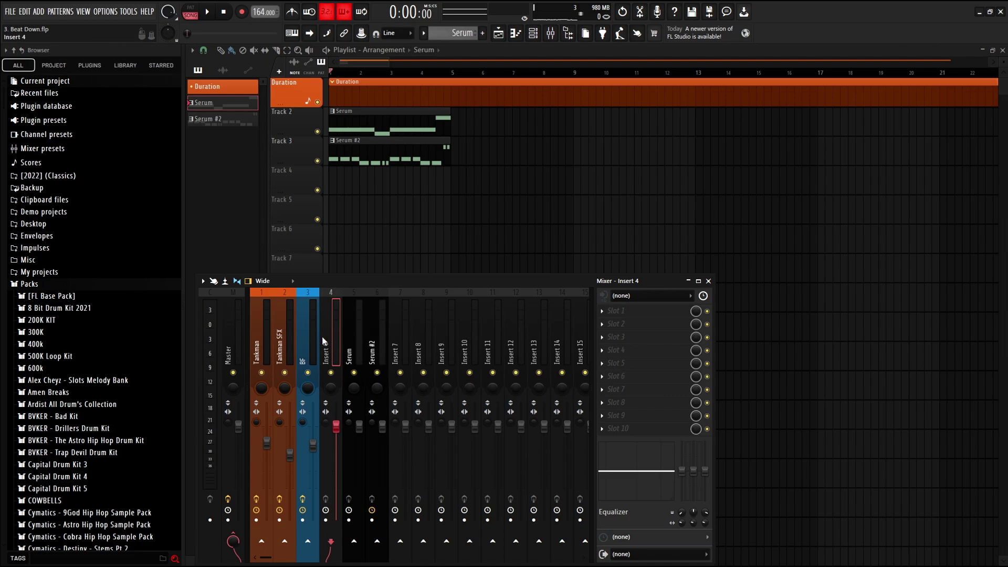
- Dock the empty Insert 4 mixer track to the Left section
click(275, 344)
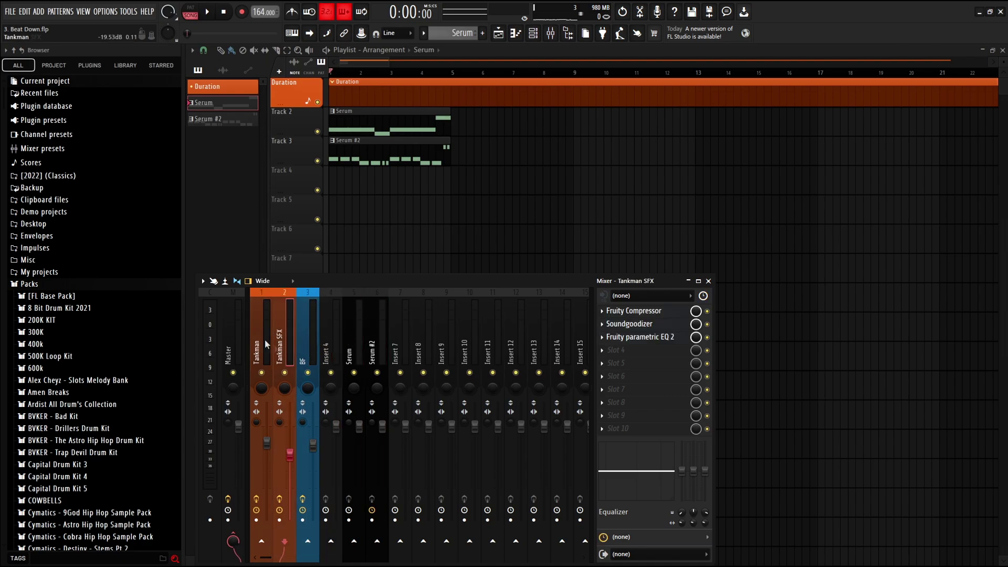
click(324, 350)
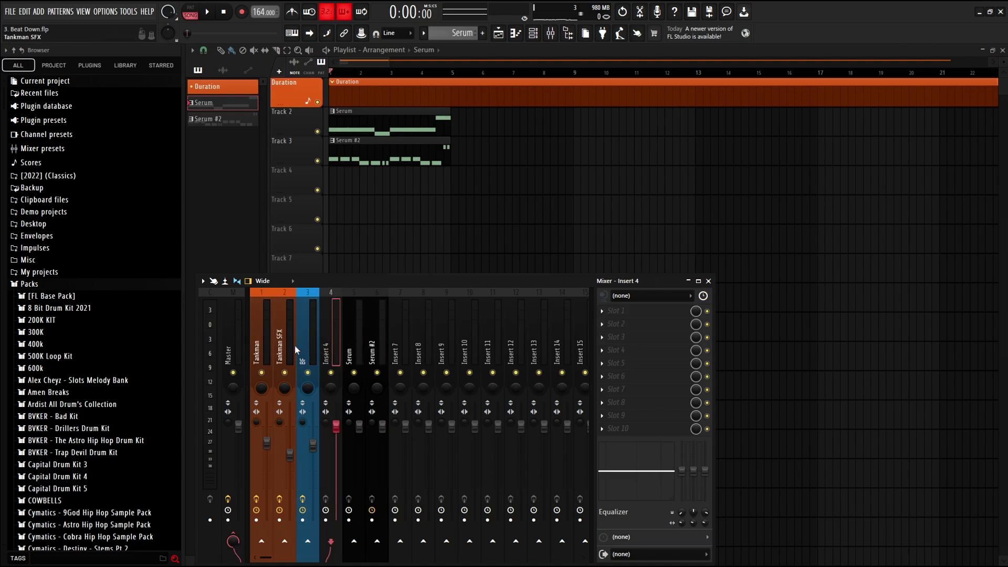
right_click(330, 349)
mouse_move(363, 517)
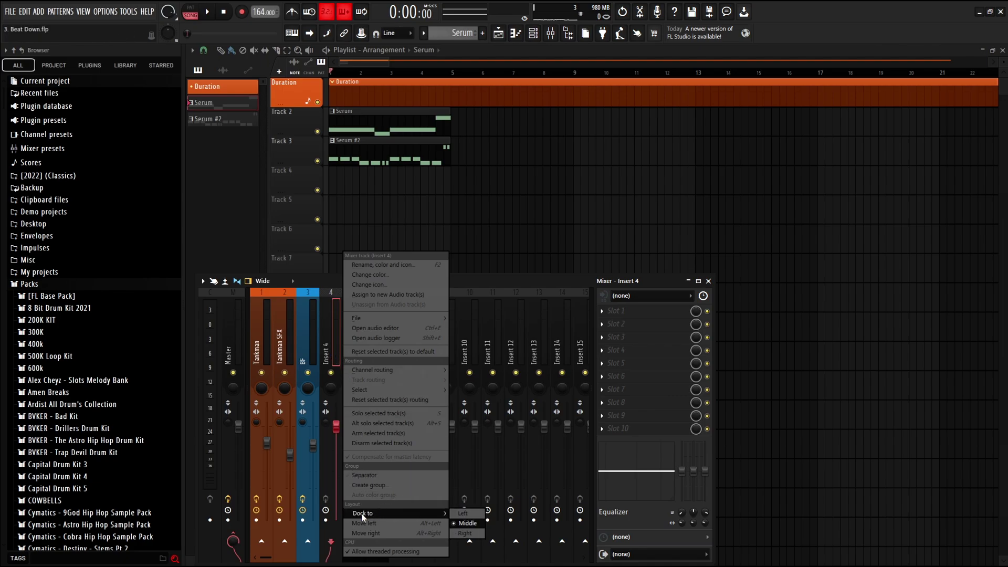
click(460, 514)
- Rename the Insert 4 mixer track as Sidechain and color it red
right_click(259, 333)
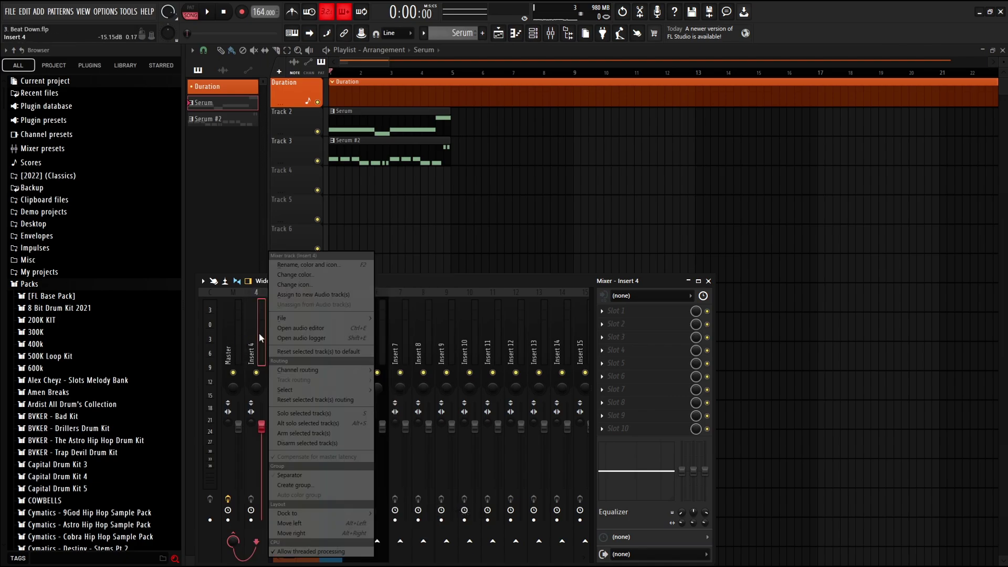
click(285, 257)
click(278, 255)
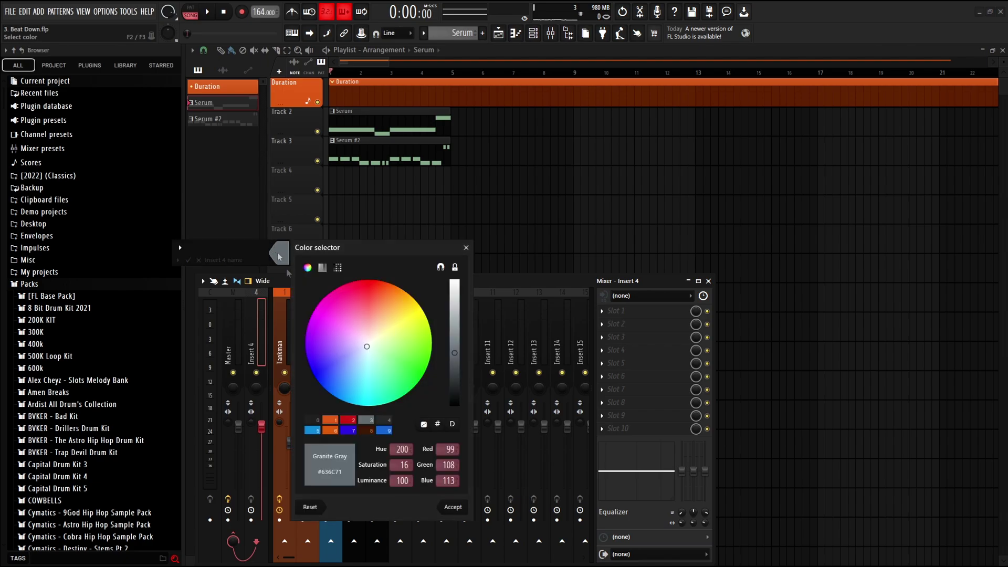
double_click(353, 421)
text(Sidechain)
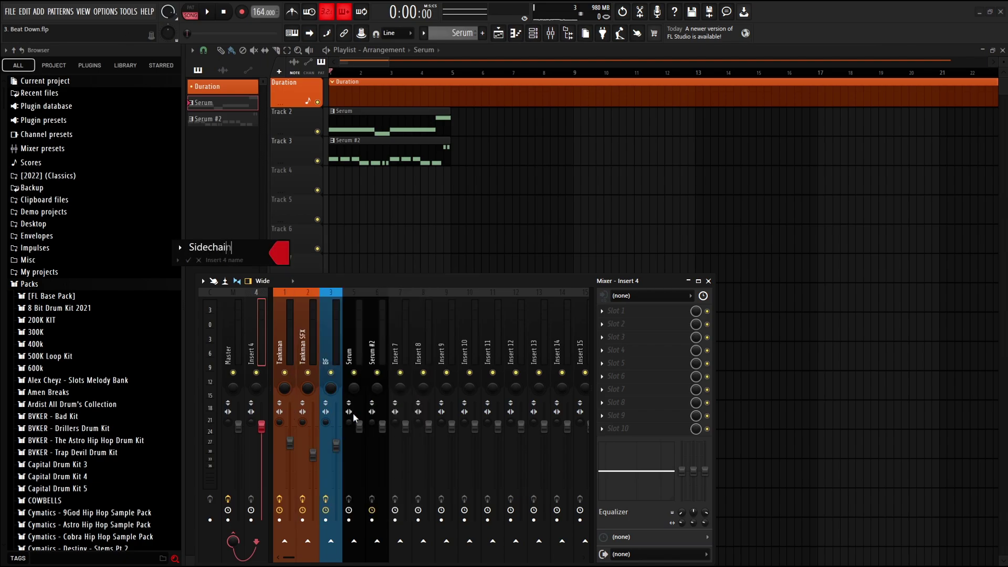
key(Return)
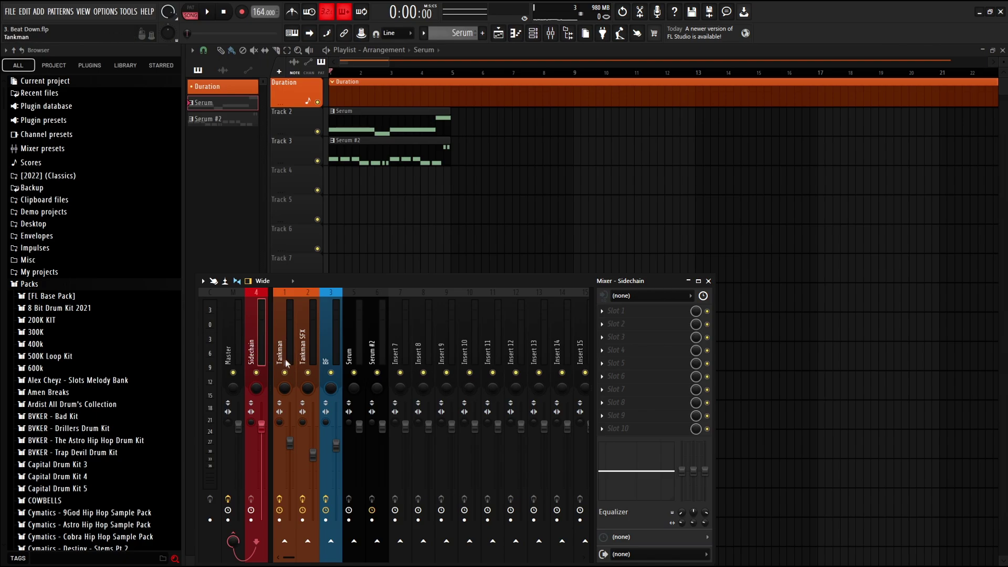
- Route the Serum and Serum #2 mixer tracks only to the Sidechain track and check each one's routing
click(350, 347)
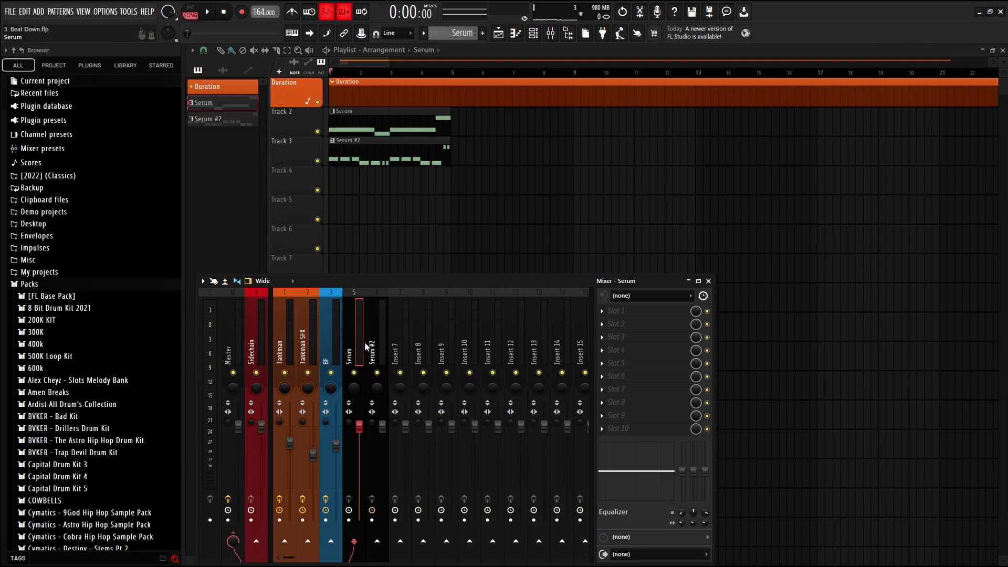
ctrl+click(363, 347)
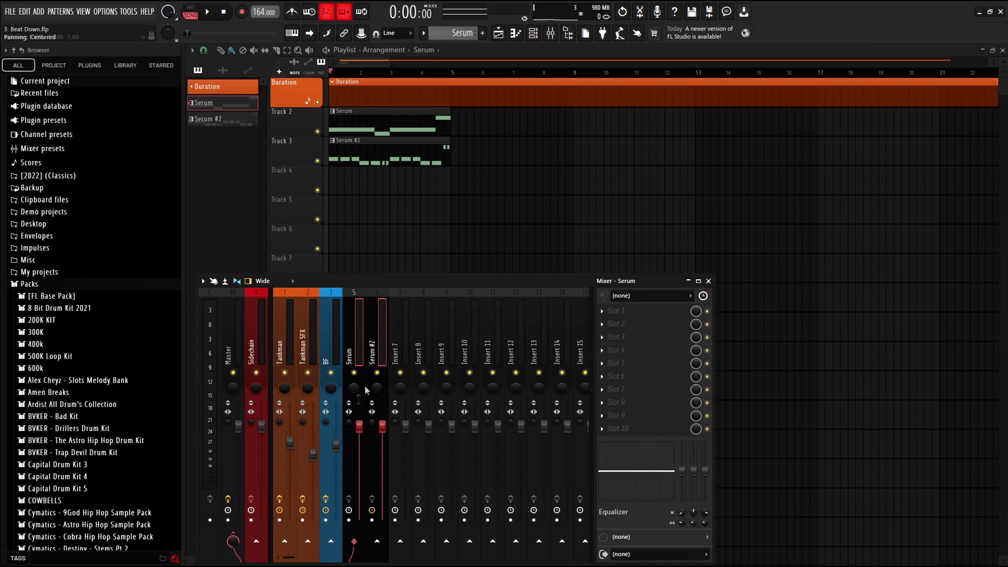
right_click(258, 549)
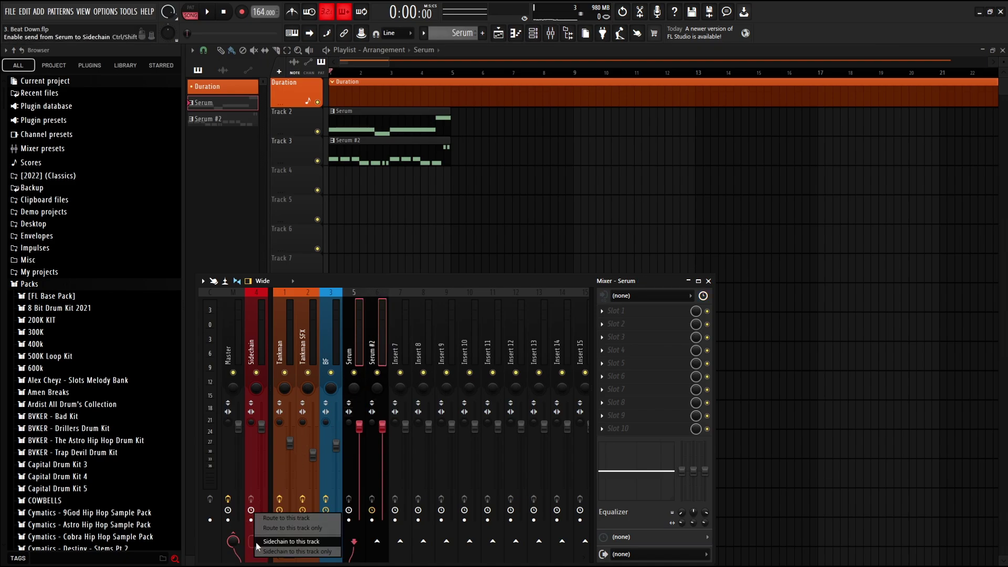
click(297, 528)
click(351, 342)
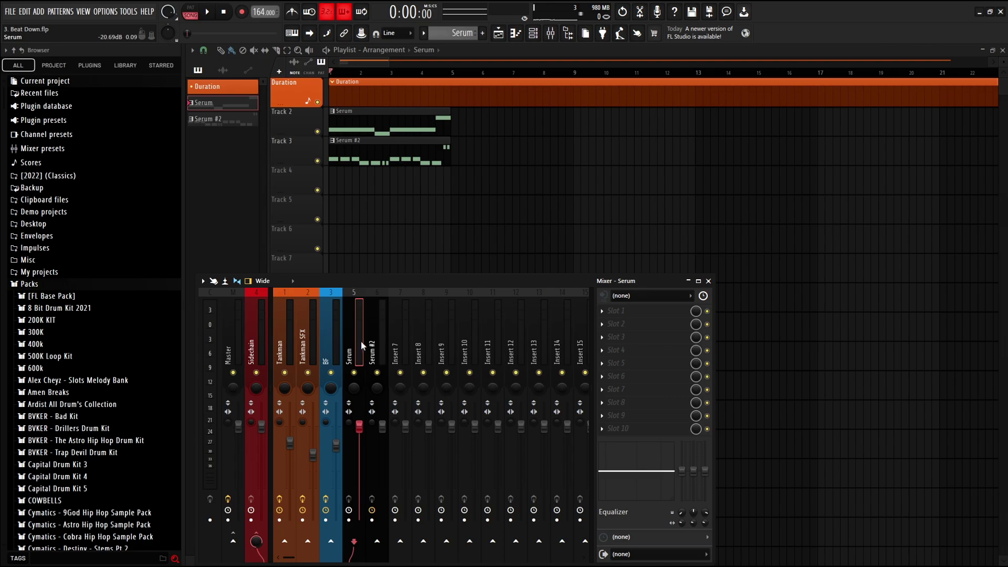
click(376, 341)
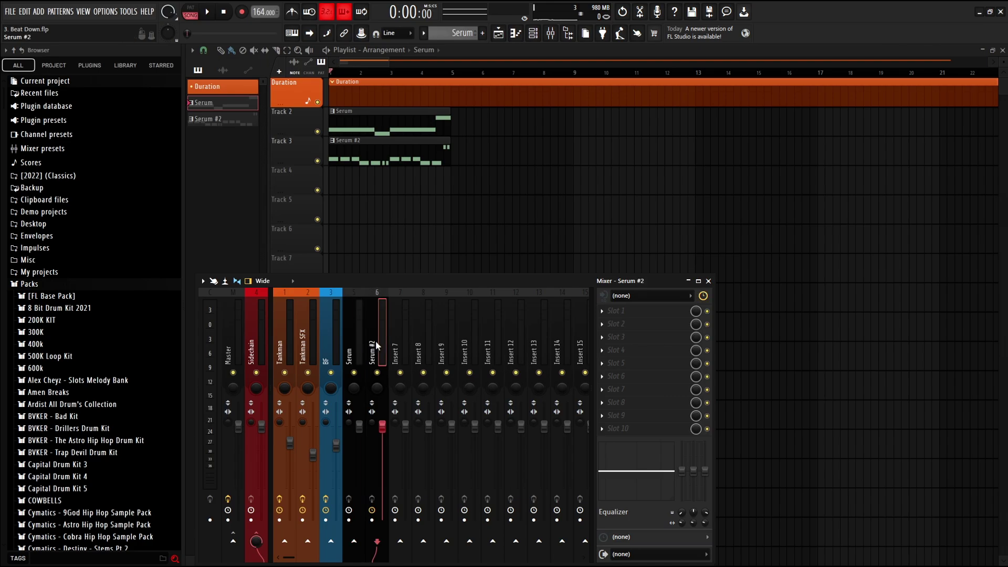
click(350, 359)
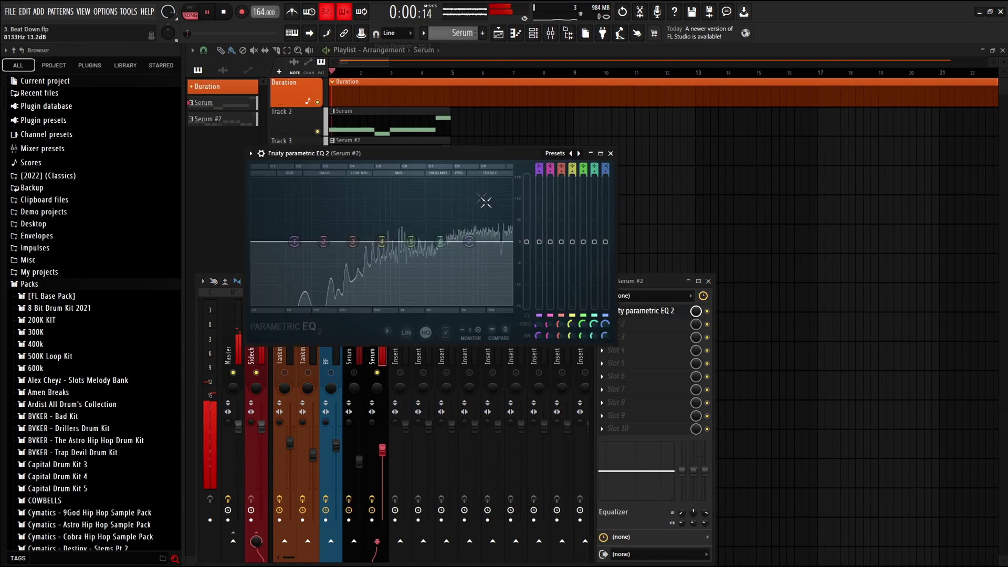
- Apply a bass cut to Serum #2 in Fruity parametric EQ 2, adjust its low cutoff, and close the EQ
click(558, 155)
click(580, 161)
drag(341, 243, 350, 241)
click(610, 153)
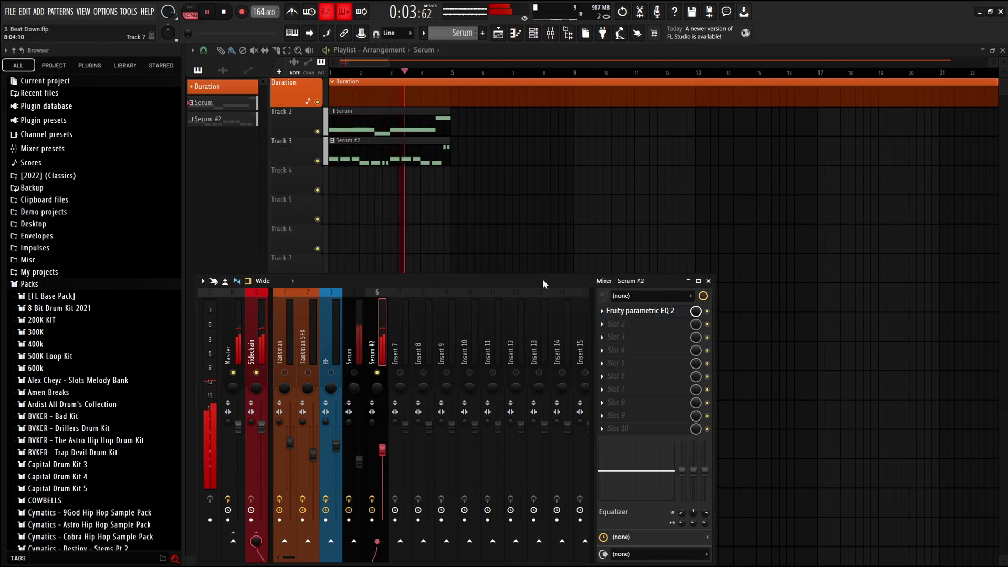
click(663, 312)
click(554, 154)
click(487, 185)
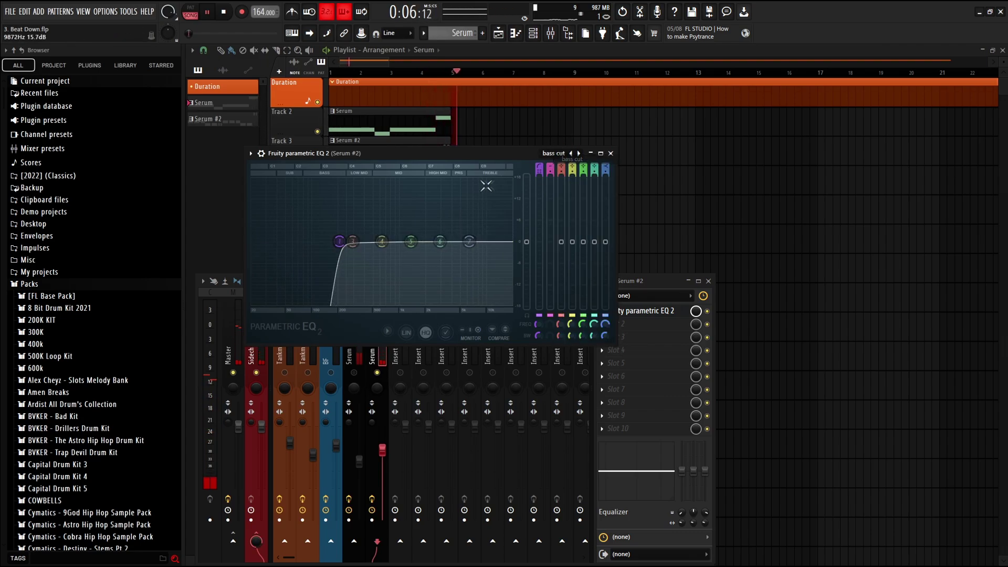
key(Escape)
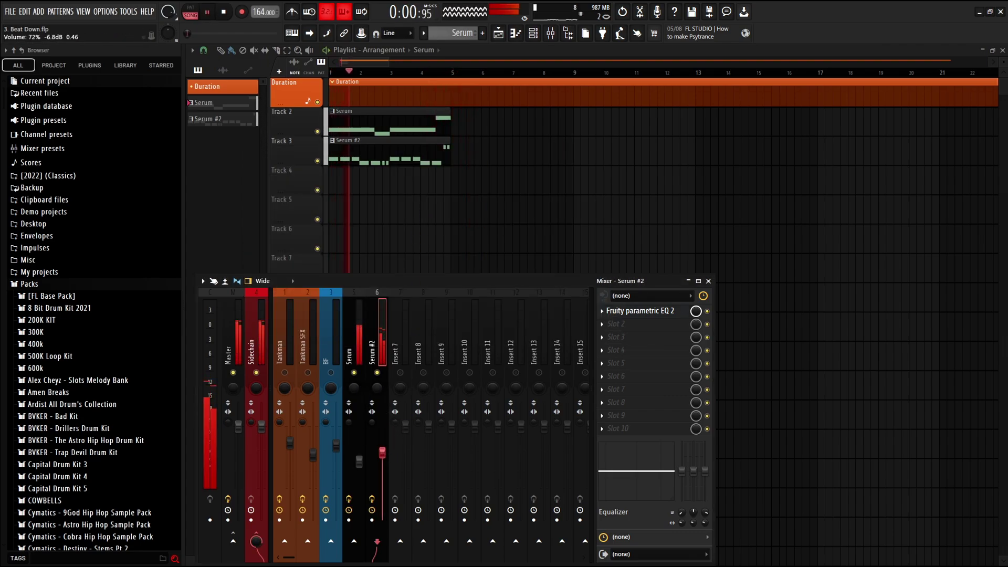
- Balance the Serum and Serum #2 mixer volumes against each other during playback, with Serum at about 74%
scroll(381, 453, down, 3)
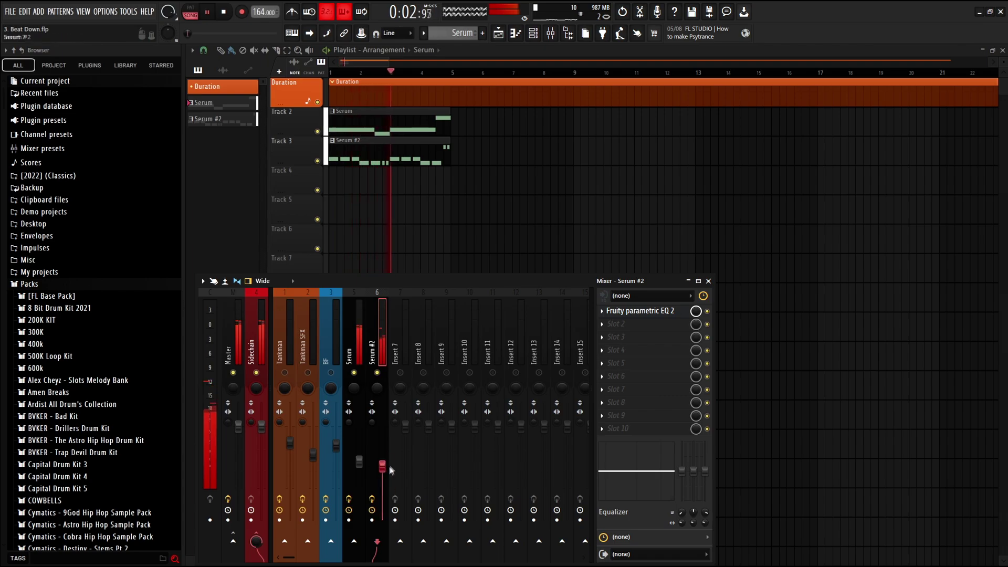
drag(380, 453, 362, 453)
key(space)
key(space)
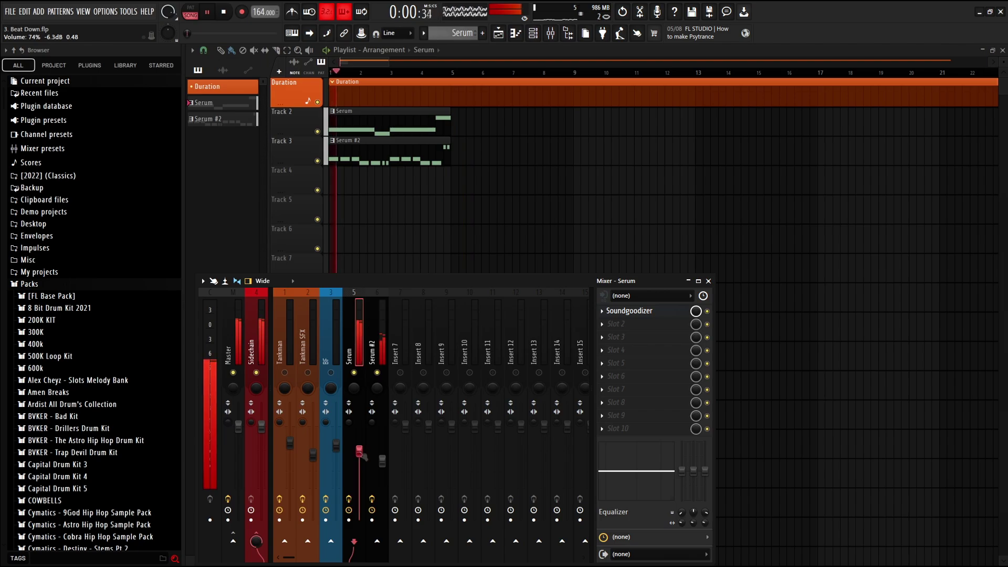
drag(359, 448, 360, 448)
- Toggle the solo state of the Serum mixer track and close the mixer
click(252, 344)
click(243, 350)
right_click(355, 373)
key(F9)
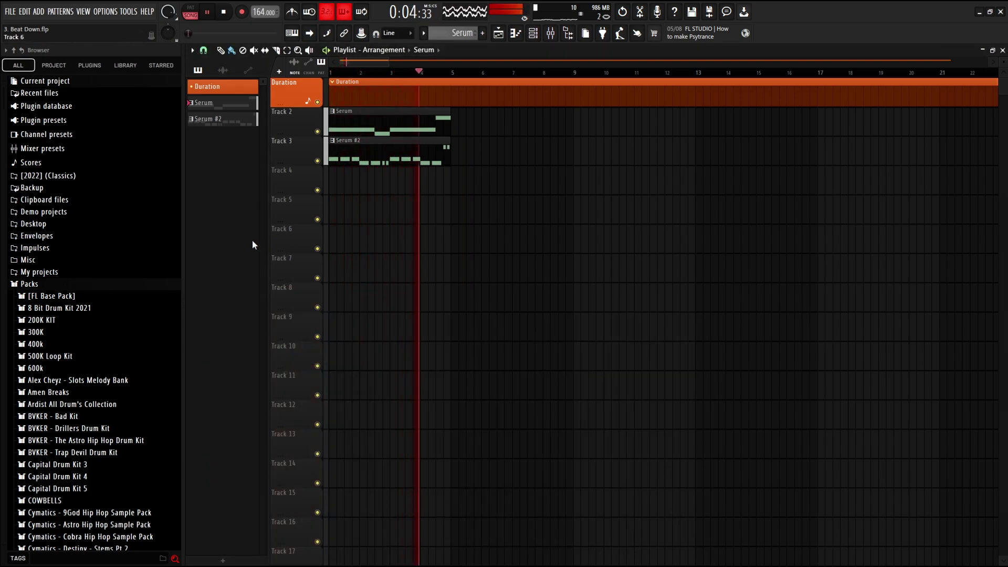
- Stop playback and set a playlist time selection over bars 1 to 4
key(Page_Up)
key(Page_Up)
key(space)
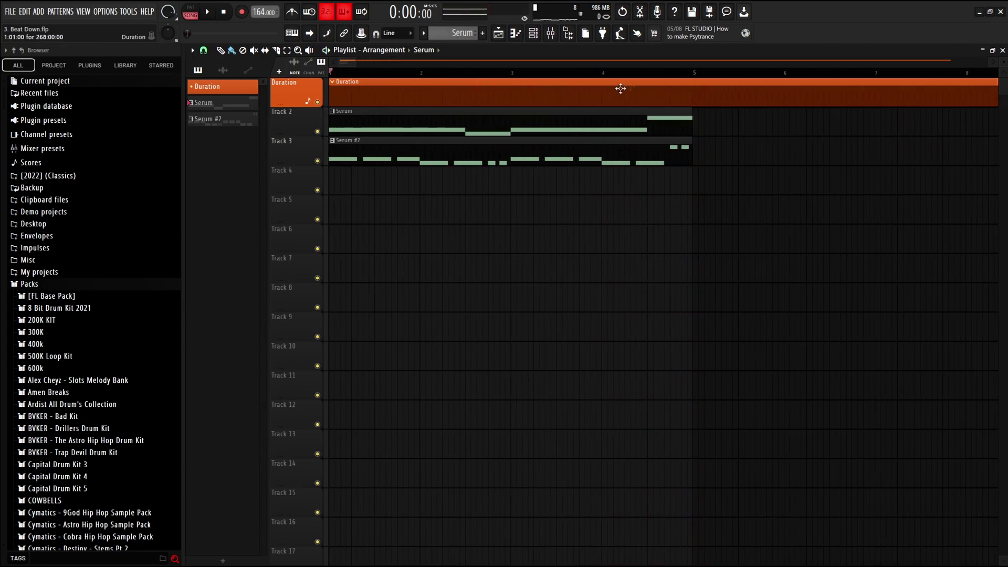
drag(694, 72, 247, 93)
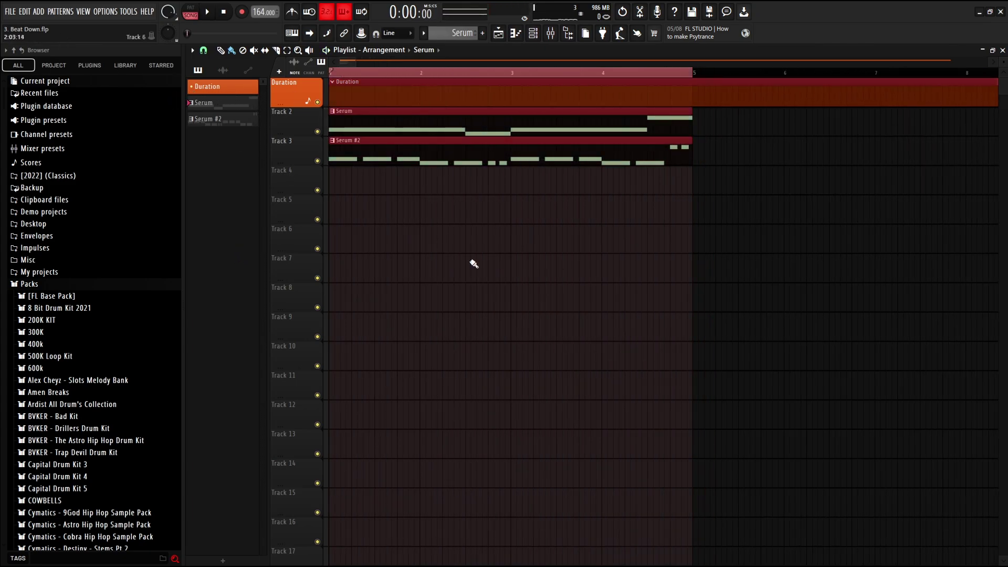
key(Page_Down)
drag(332, 72, 229, 98)
right_click(503, 280)
- Browse the sample packs to the Kicks folder in Cymatics Project X, under Drums - One Shots
scroll(91, 352, down, 5)
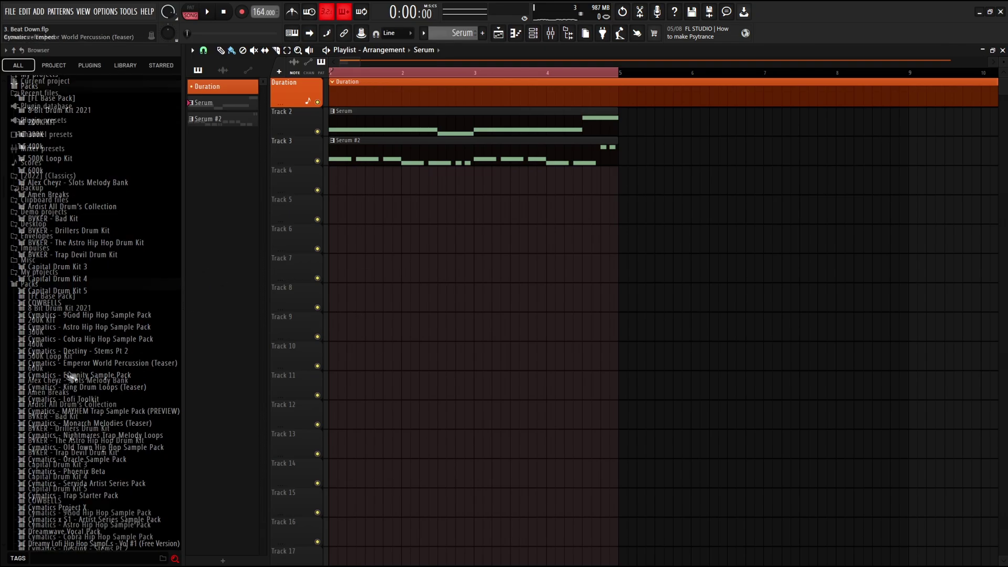
scroll(87, 347, up, 5)
scroll(83, 341, down, 4)
scroll(73, 318, down, 4)
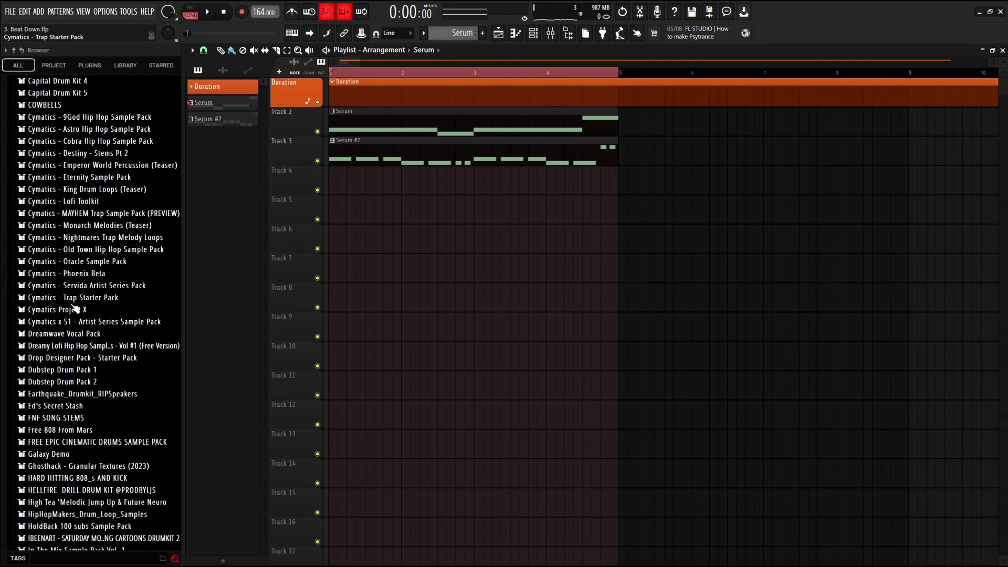
click(73, 314)
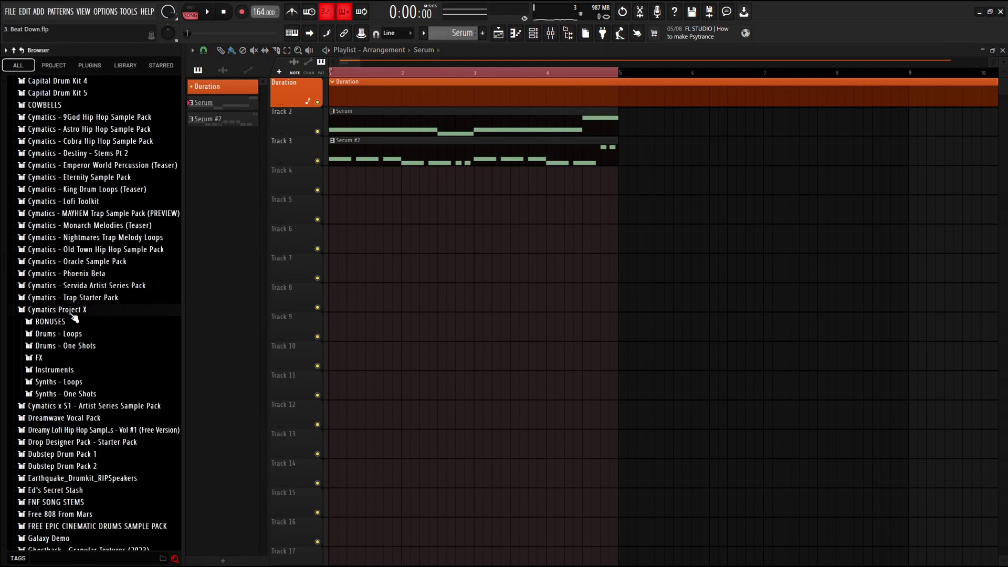
click(75, 349)
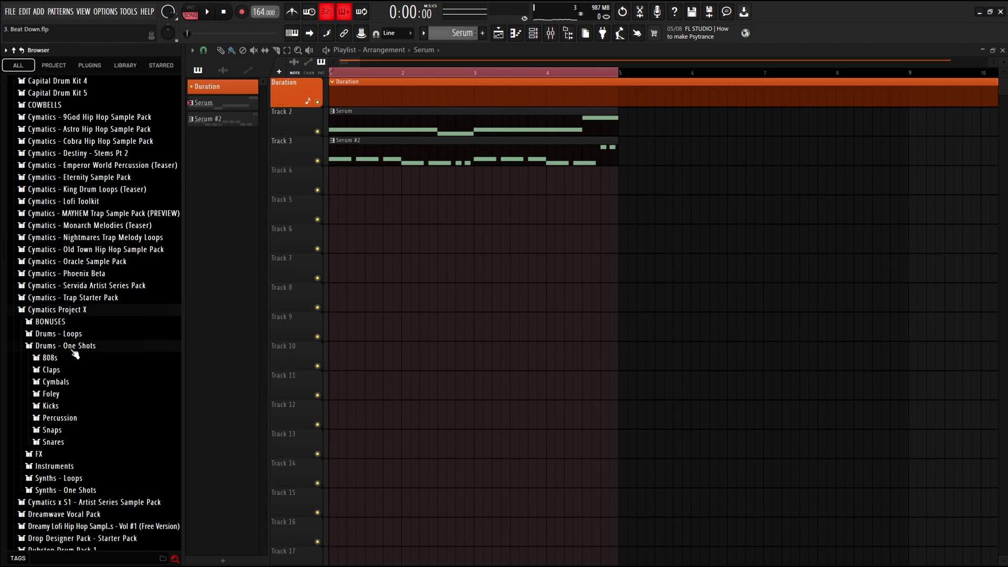
click(53, 407)
- Audition kicks around X Kick 36, place Cymatics - X Kick 36 - E at the start of Track 4, and play it
scroll(77, 284, down, 8)
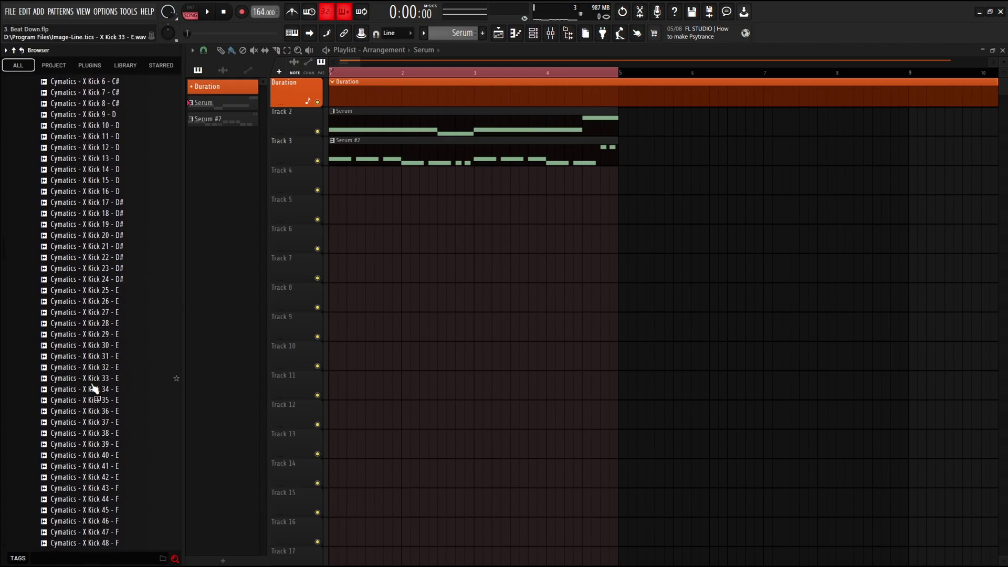
click(92, 391)
click(89, 401)
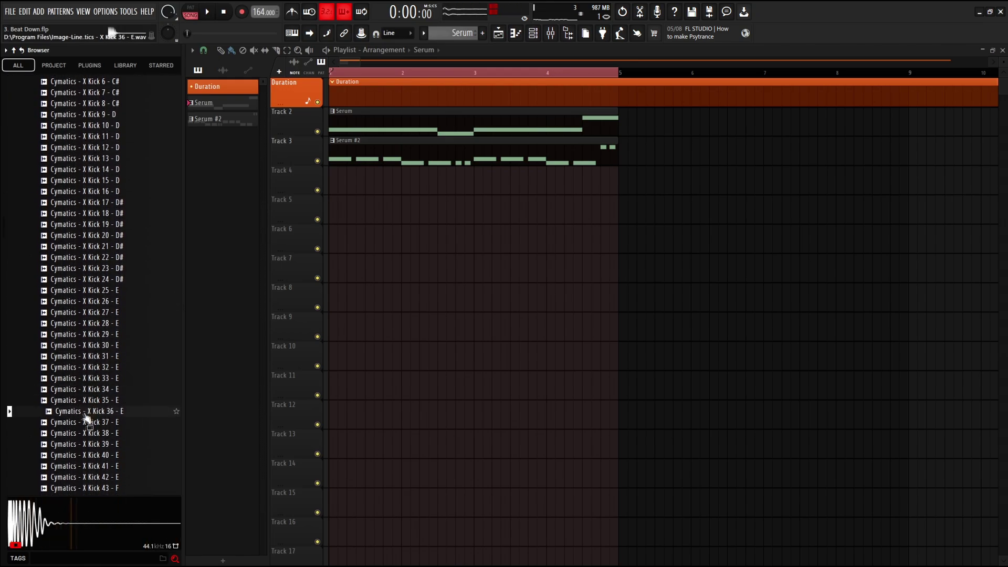
click(78, 424)
drag(79, 411, 336, 194)
key(space)
key(space)
- Place X Snare 38 on Track 5 and X Snare 43 on Track 6 at beat 3 of bar 1, then play them back
drag(84, 369, 368, 204)
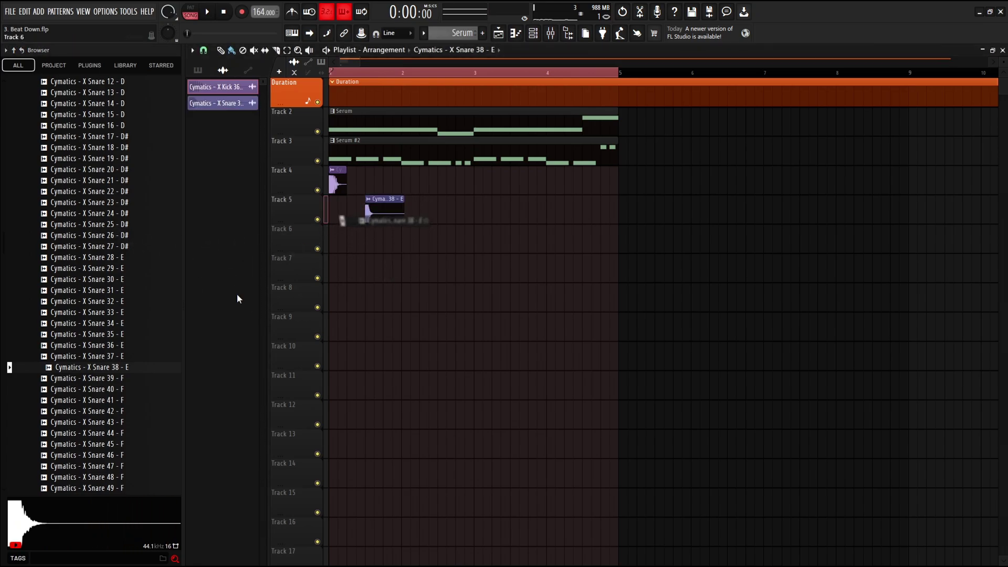
click(67, 425)
click(69, 436)
drag(68, 424, 368, 239)
key(space)
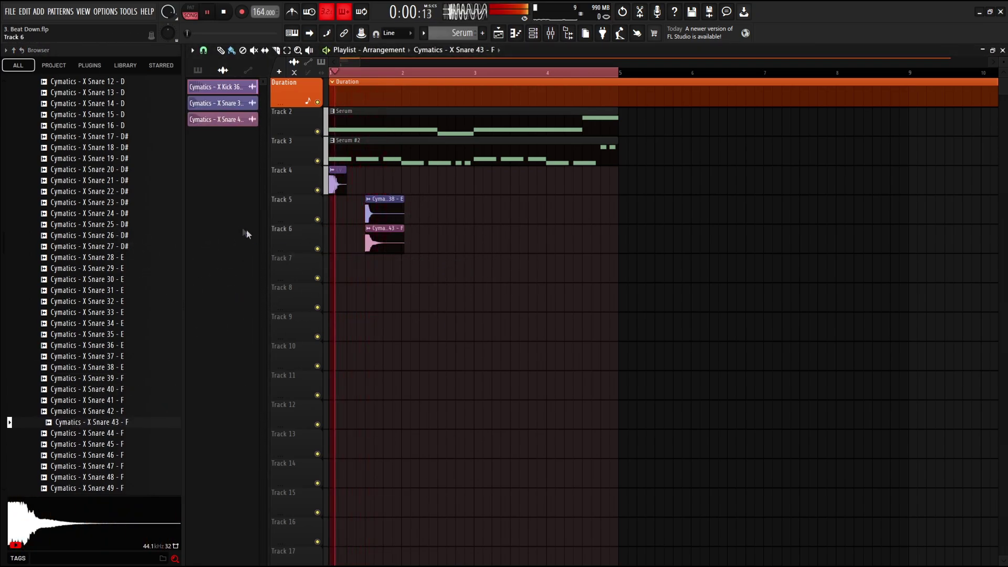
key(space)
- Audition several more samples in the Drums - One Shots folders
scroll(79, 210, up, 10)
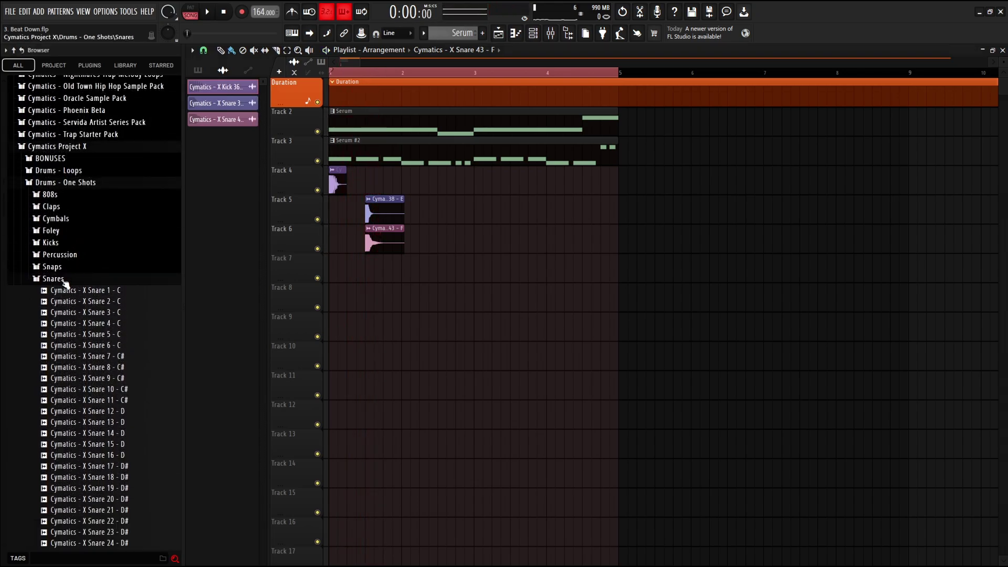
click(62, 279)
click(64, 278)
click(77, 345)
click(81, 334)
click(82, 324)
click(83, 315)
click(90, 303)
click(85, 290)
- Open the Claps folder and audition the clap samples from X Clap 54 up through X Clap 43
scroll(74, 284, up, 8)
click(53, 345)
click(52, 273)
scroll(83, 347, down, 10)
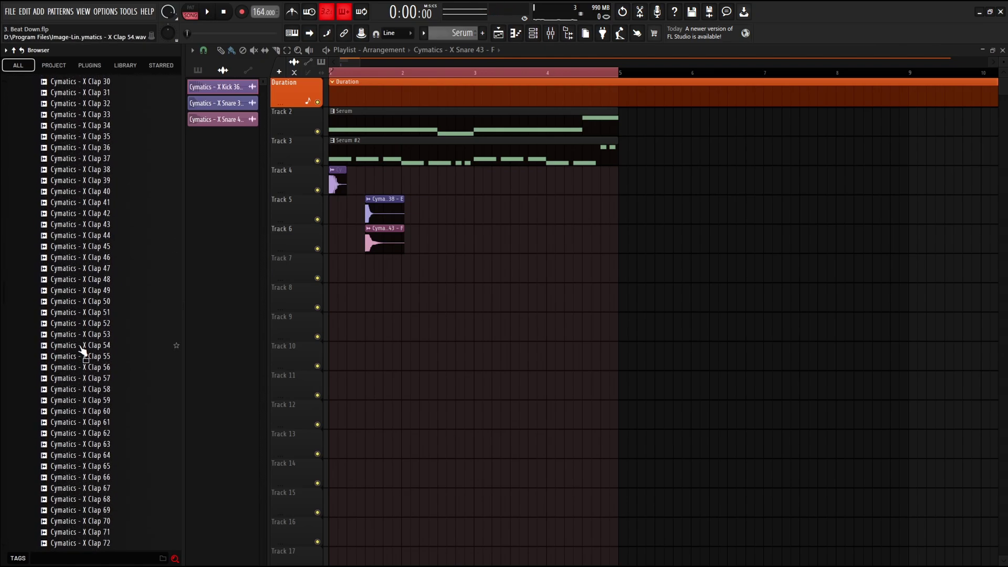
click(83, 346)
click(84, 336)
click(84, 324)
click(85, 314)
click(84, 302)
click(84, 291)
click(87, 280)
click(88, 269)
click(91, 260)
click(95, 249)
click(97, 239)
click(97, 227)
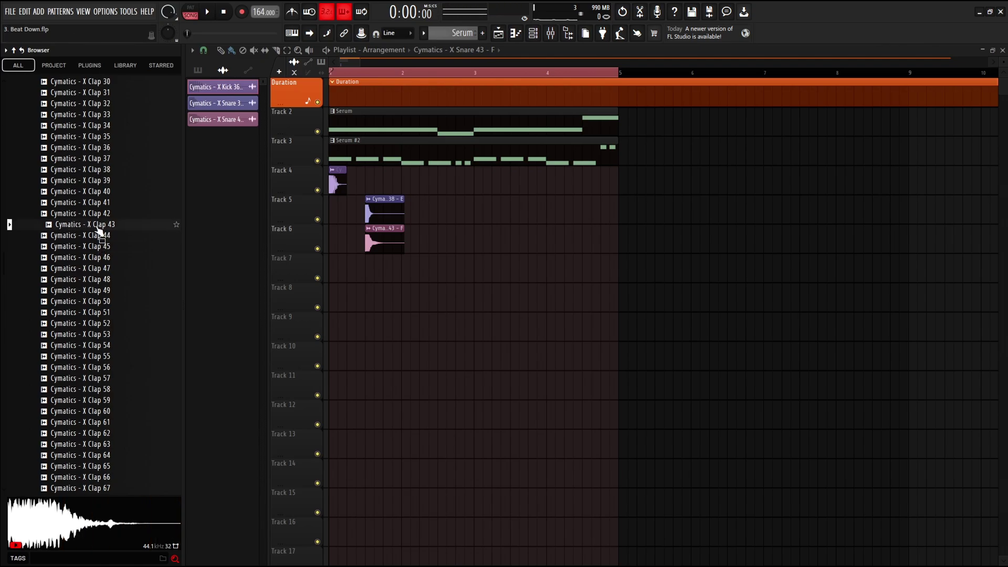
- Place Cymatics - X Clap 44 on Track 7 at beat 3 of bar 1 and play the layered drums
drag(100, 237, 370, 271)
key(space)
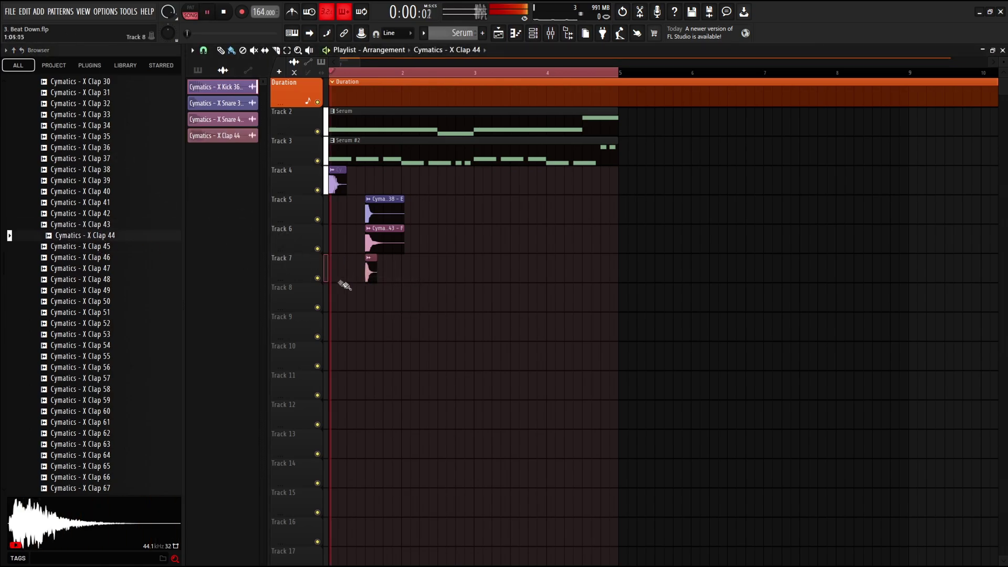
key(space)
key(space)
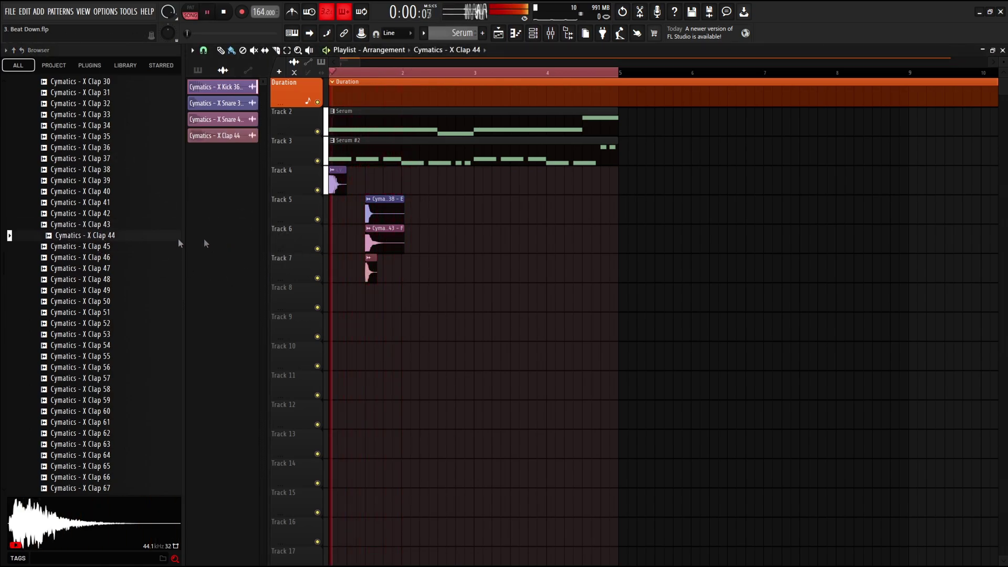
- Replace X Clap 44 with Cymatics - X Clap 33 on Track 7 at beat 3 of bar 1 and play the drums
right_click(226, 138)
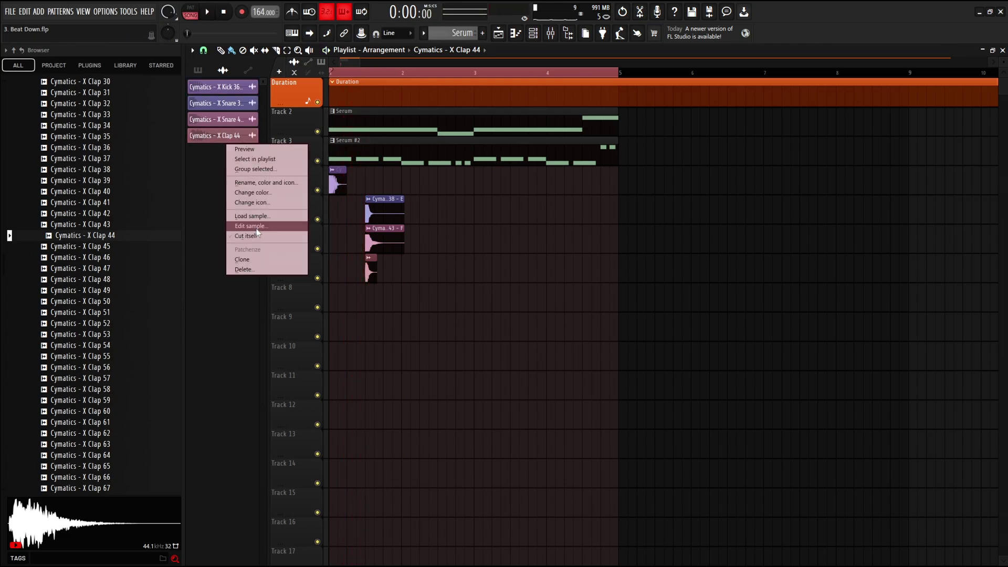
click(245, 269)
click(89, 148)
click(90, 137)
click(93, 126)
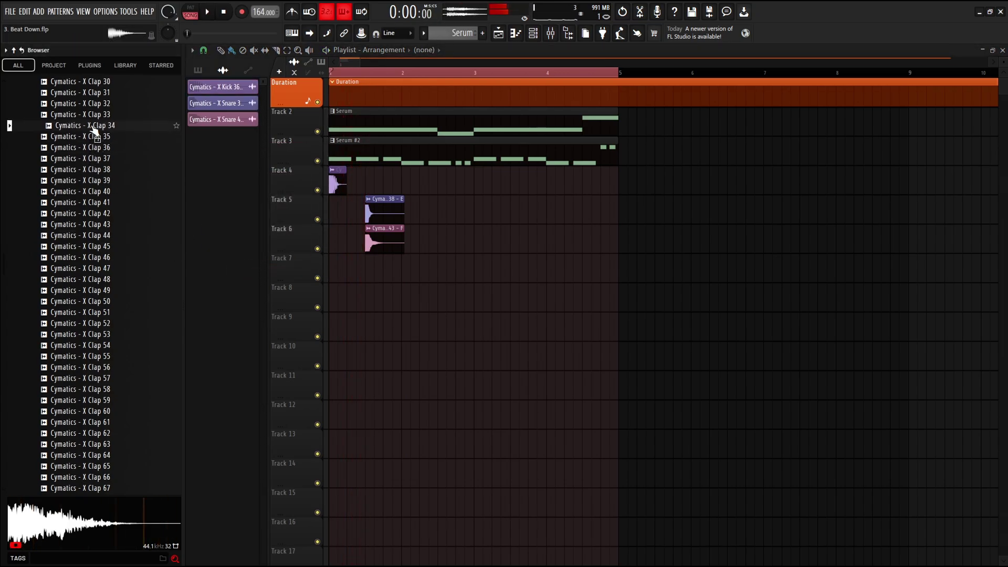
drag(95, 114, 363, 274)
key(space)
scroll(44, 297, up, 8)
scroll(44, 297, up, 8)
key(space)
- Open the Hihats - Closed folder and audition closed hi-hat samples up to X Closed Hihat 26
click(76, 279)
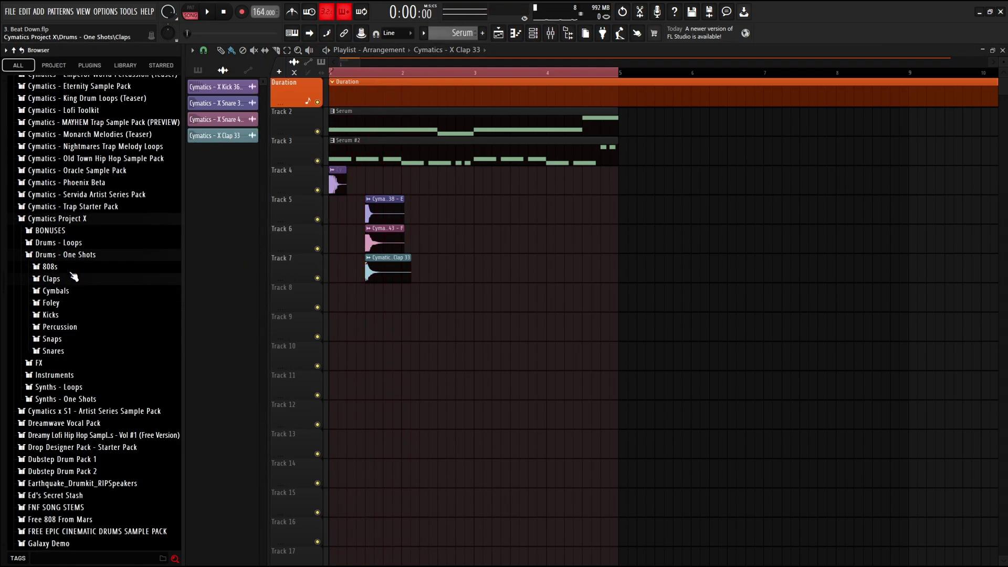
click(72, 256)
click(65, 255)
click(68, 303)
click(79, 315)
click(93, 391)
click(95, 379)
click(94, 369)
- Place Cymatics - X Closed Hihat 26 at half-beat intervals on Track 8 from the start of bar 1 and play it
mouse_move(261, 347)
mouse_down()
mouse_move(339, 307)
mouse_move(332, 308)
mouse_move(363, 304)
mouse_up()
key(space)
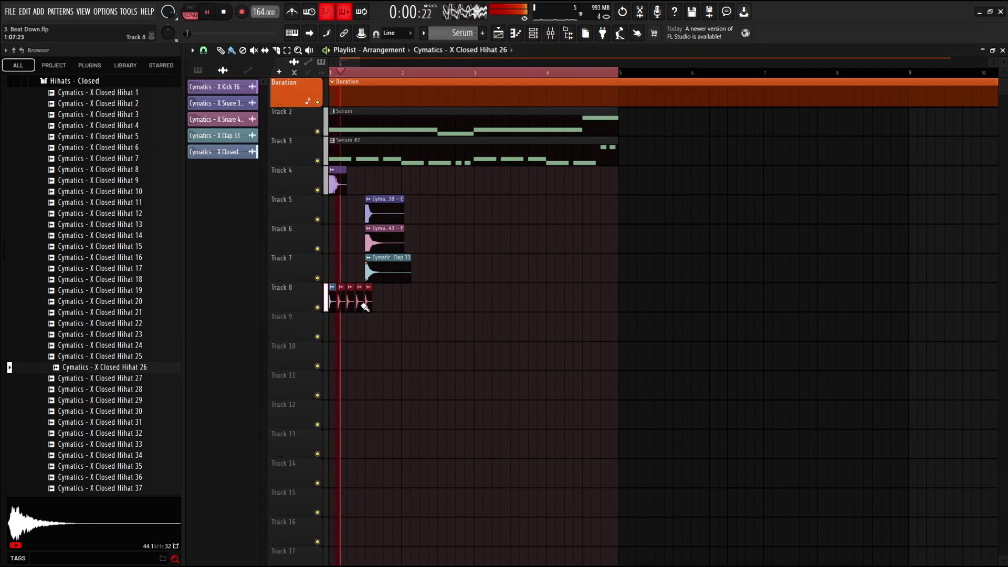
key(space)
- Try other hi-hat placements on Track 8 during playback and clear the hi-hat clips from the track
right_click(366, 307)
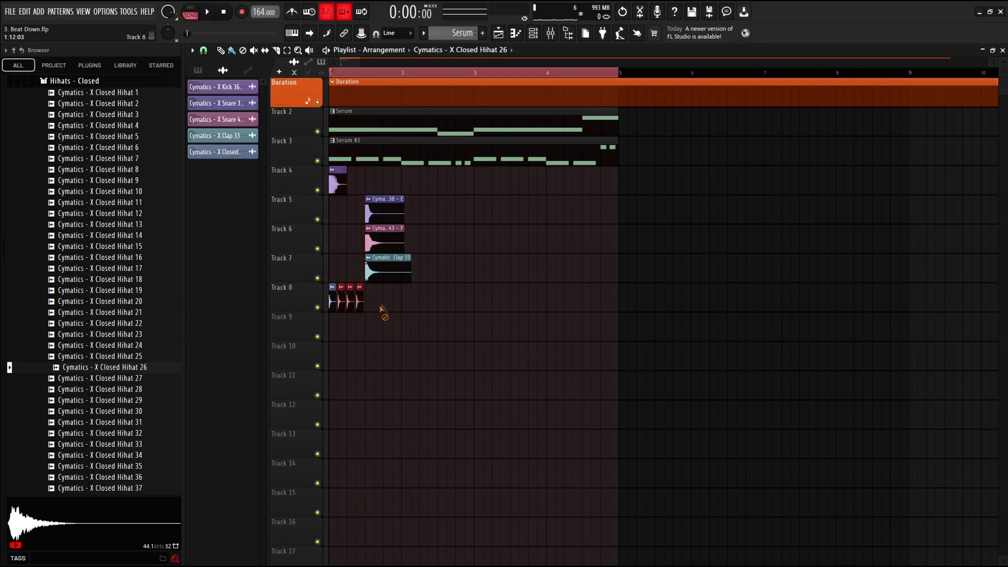
click(349, 303)
key(space)
click(366, 305)
click(383, 309)
key(space)
right_click(385, 308)
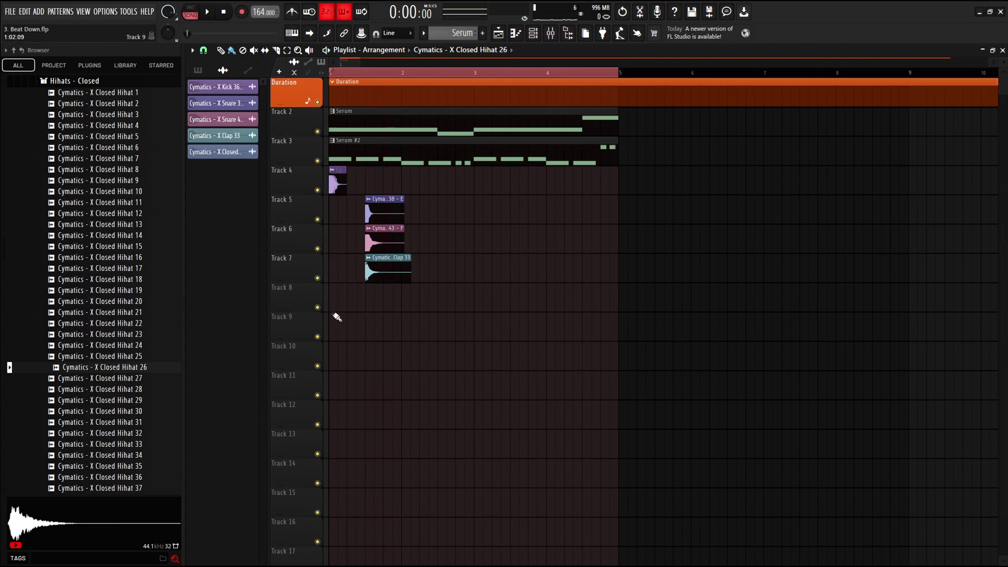
- Collapse the hi-hat and drum subfolders and the Cymatics Project X folder in the browser
scroll(71, 310, up, 4)
click(75, 278)
click(71, 255)
click(68, 219)
click(86, 184)
- Extend the X Closed Hihat 26 clip on Track 8 to one beat and repeat it on all four beats of bar 1
scroll(294, 318, up, 5)
scroll(296, 321, down, 2)
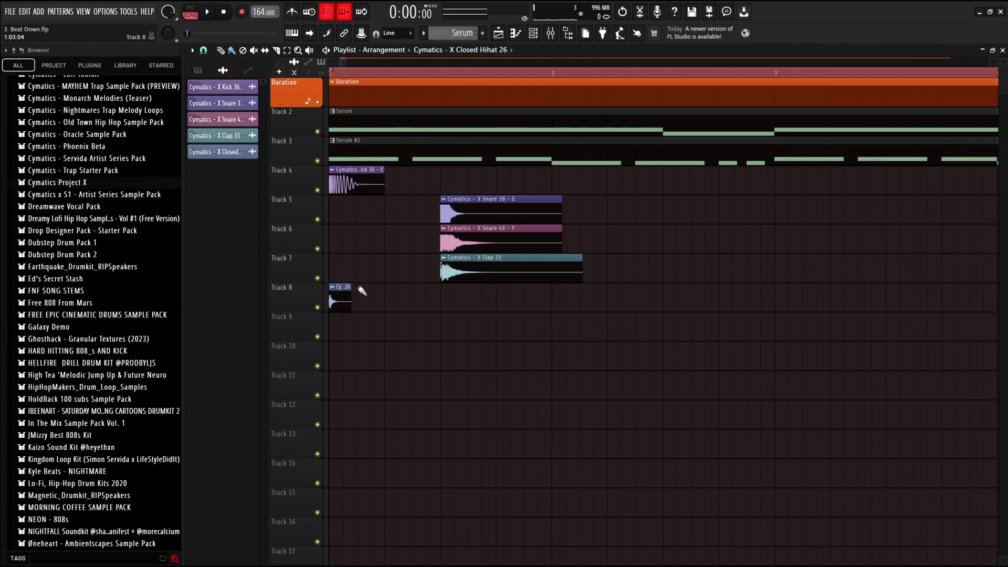
drag(351, 287, 393, 287)
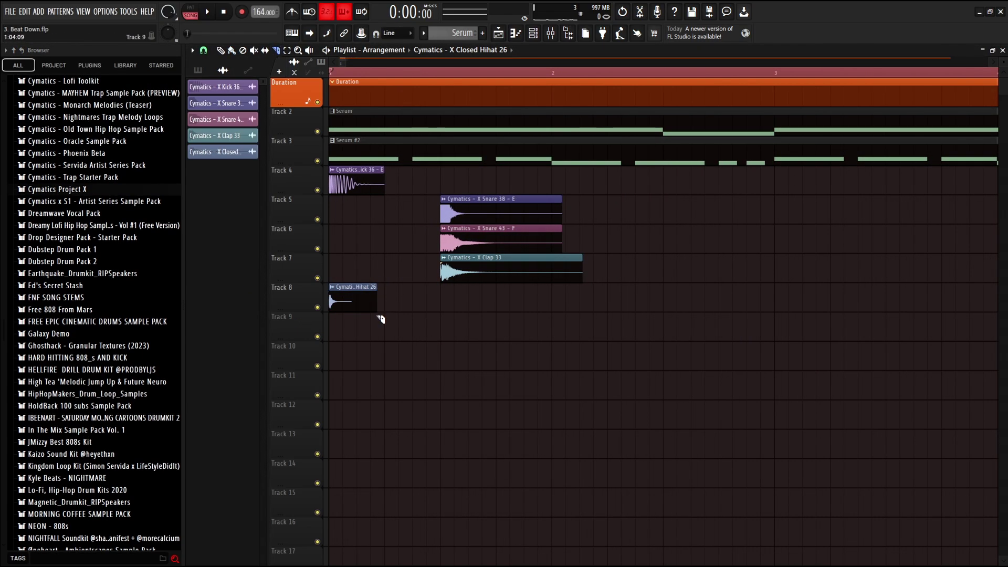
scroll(389, 290, down, 2)
drag(347, 302, 383, 301)
drag(453, 304, 333, 300)
key(ctrl+z)
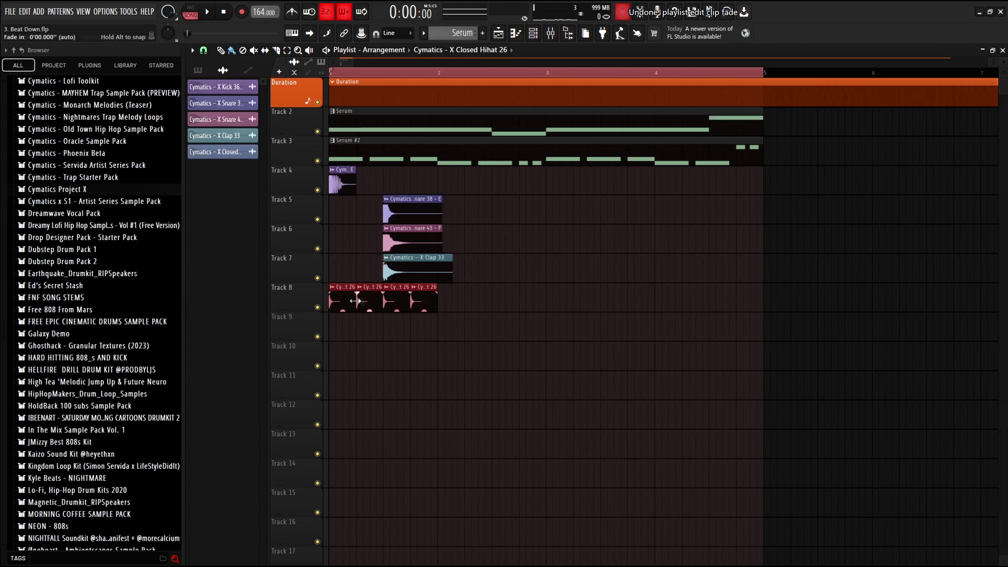
key(ctrl+d)
key(space)
key(space)
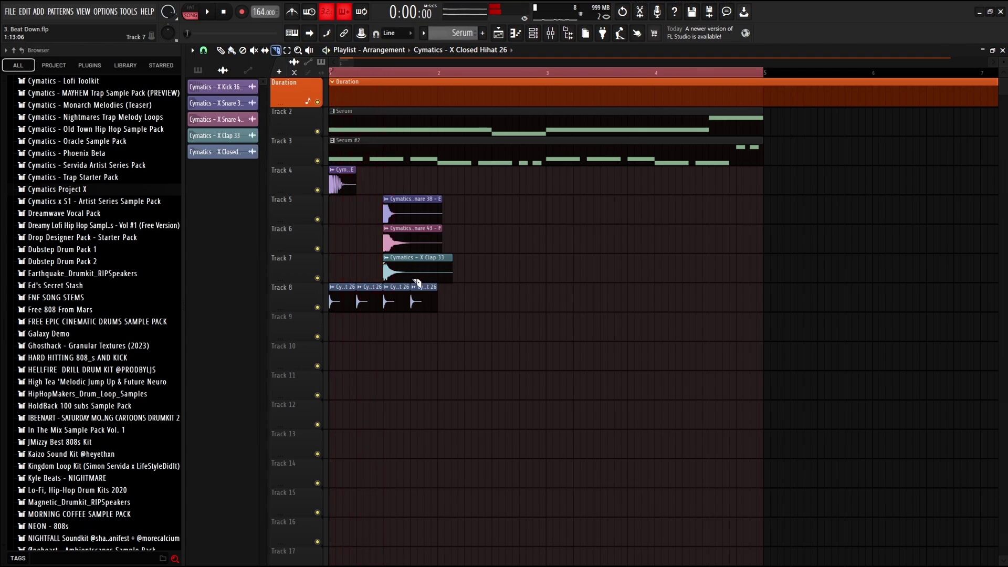
- Slice off the tails of the X Clap 33, X Snare 38 and X Snare 43 clips and play the bar
drag(418, 218, 416, 247)
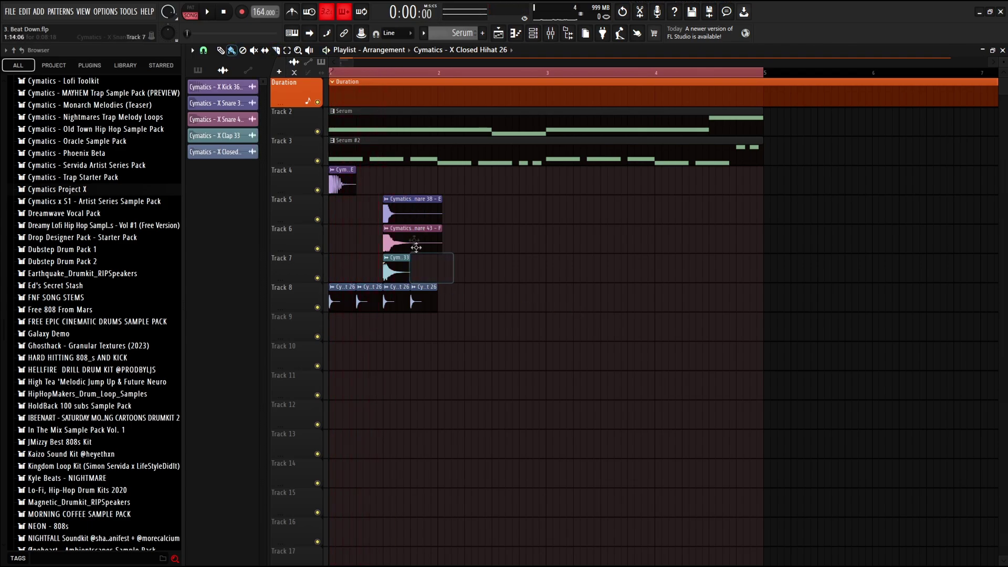
right_click(408, 210)
click(420, 215)
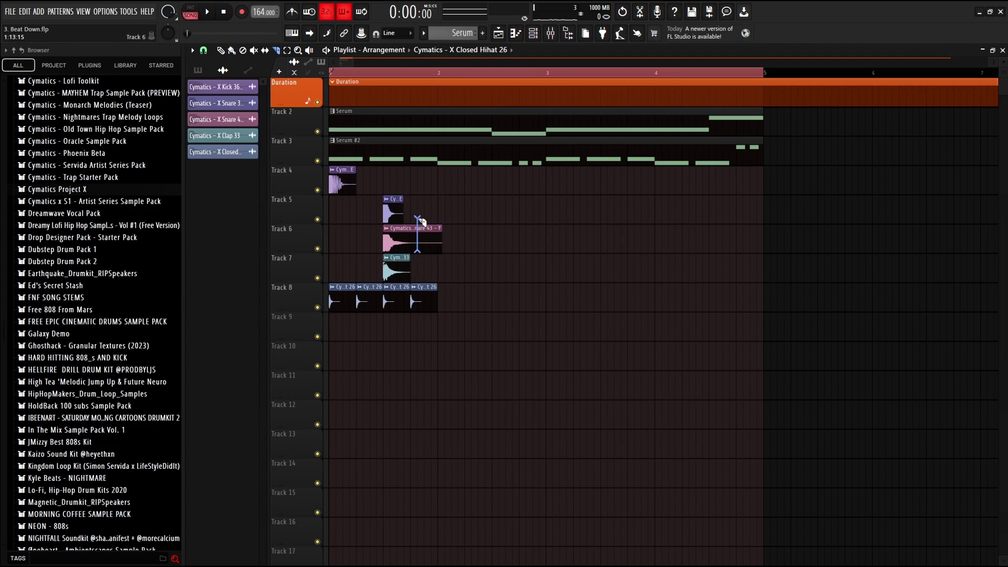
drag(420, 221, 419, 253)
key(space)
key(space)
- Repeat the snare, clap and hi-hat clips through bar 4, keeping only the bar 1 kick on Track 4
drag(451, 340, 330, 203)
drag(341, 183, 666, 184)
right_click(674, 234)
right_click(672, 172)
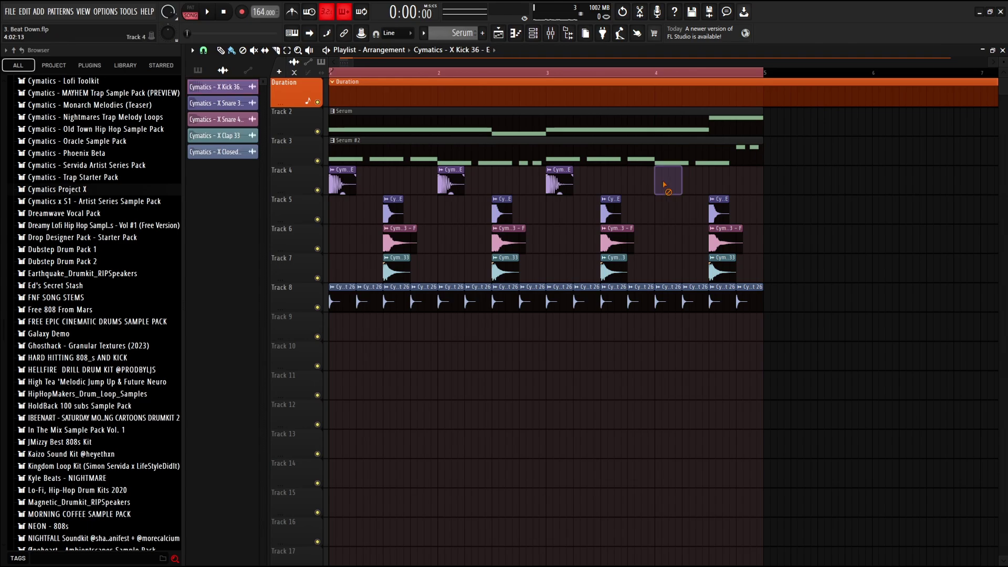
right_click(560, 181)
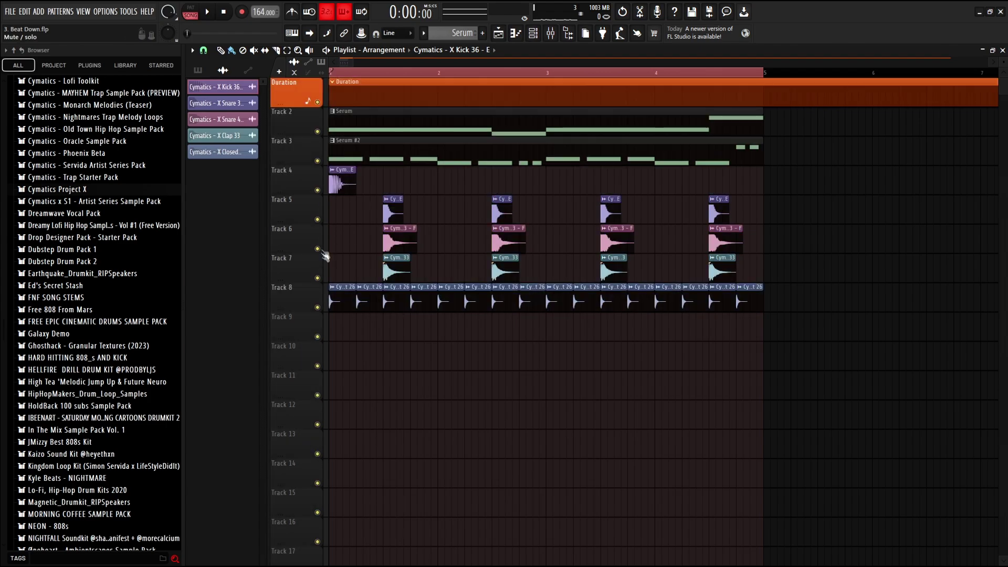
- Add X Kick 36 clips on Track 4 half a beat after beat 2 and on beat 4 of bar 1, checking the playback
key(space)
click(372, 187)
click(420, 187)
key(space)
right_click(428, 189)
key(space)
click(427, 185)
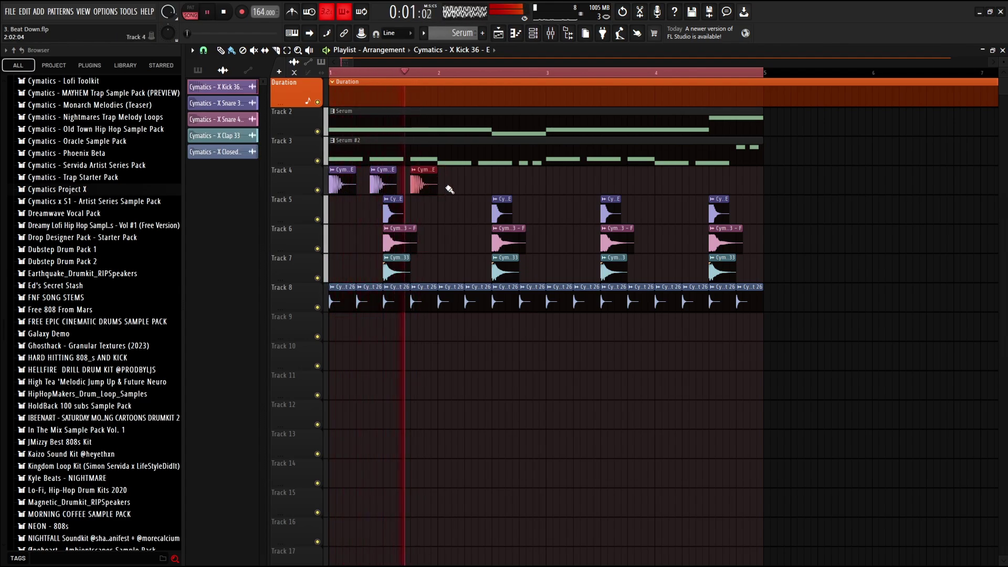
key(space)
- Add X Kick 36 clips on beats 1 and 2 of bar 2 on Track 4 and play the pattern
drag(437, 179, 416, 179)
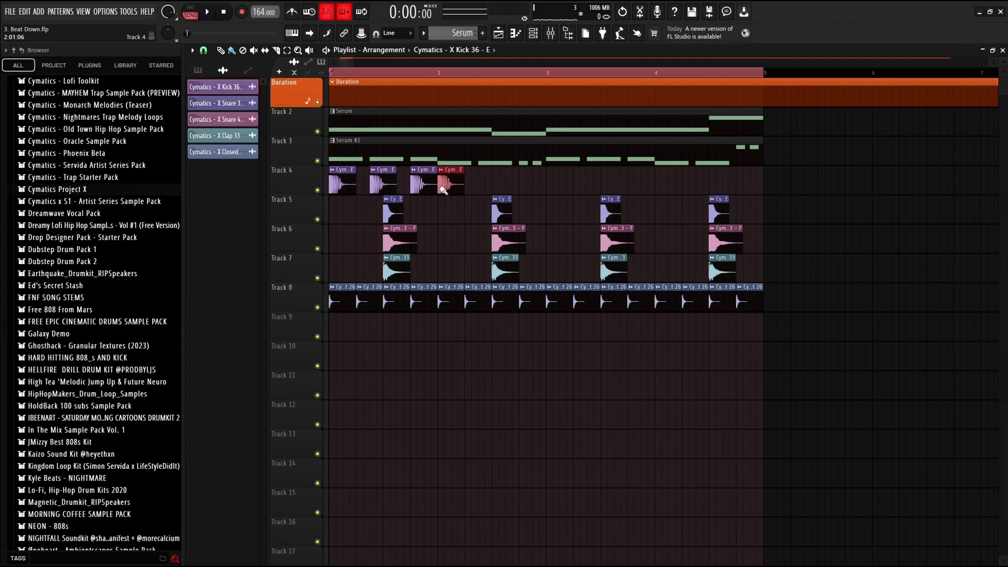
key(space)
click(466, 186)
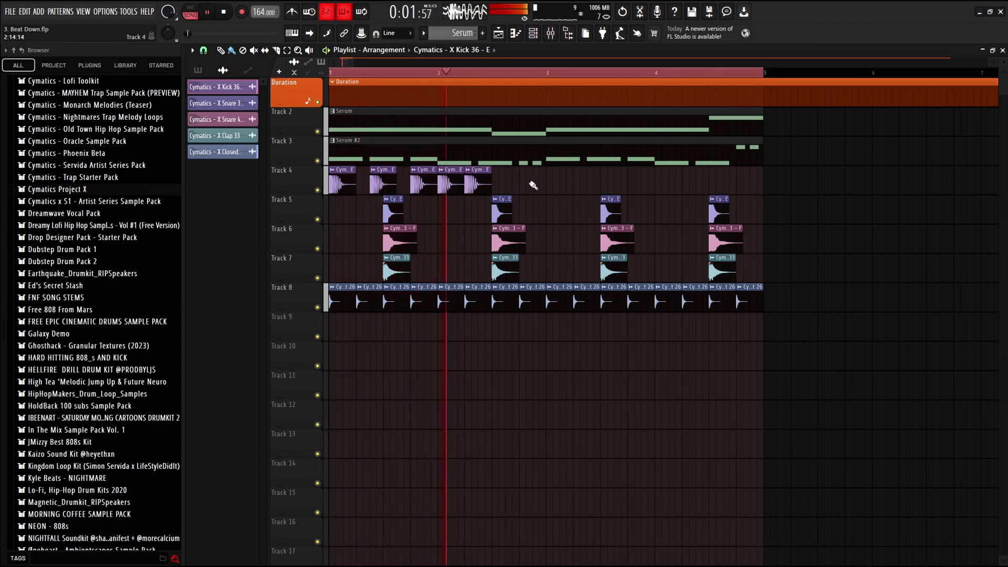
- Duplicate the two-bar kick pattern into bars 3 and 4 and play it back
key(space)
key(ctrl+b)
key(space)
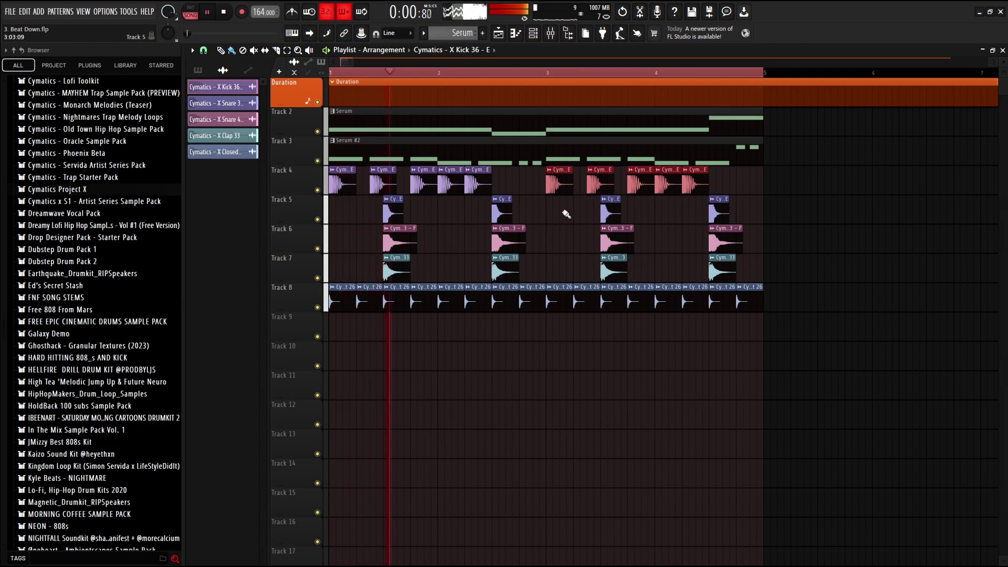
key(ctrl+d)
- Slice off the tails of the second kick clips in bars 1 and 3 so they end at the snares
key(c)
right_click(601, 177)
drag(398, 188, 383, 188)
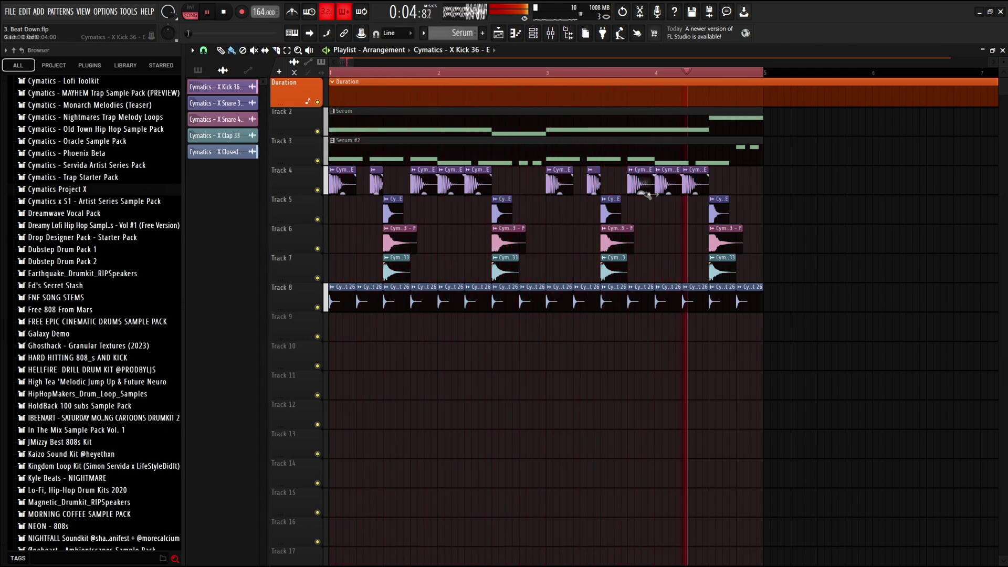
- Cut the first kick in bar 4 to half a beat, add another kick right after it, and play the drums
key(space)
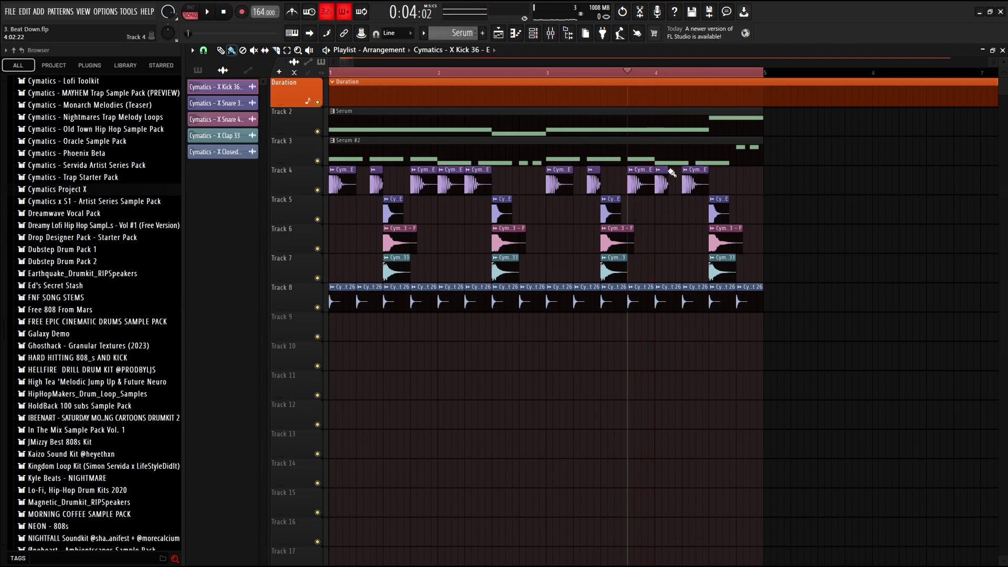
click(678, 187)
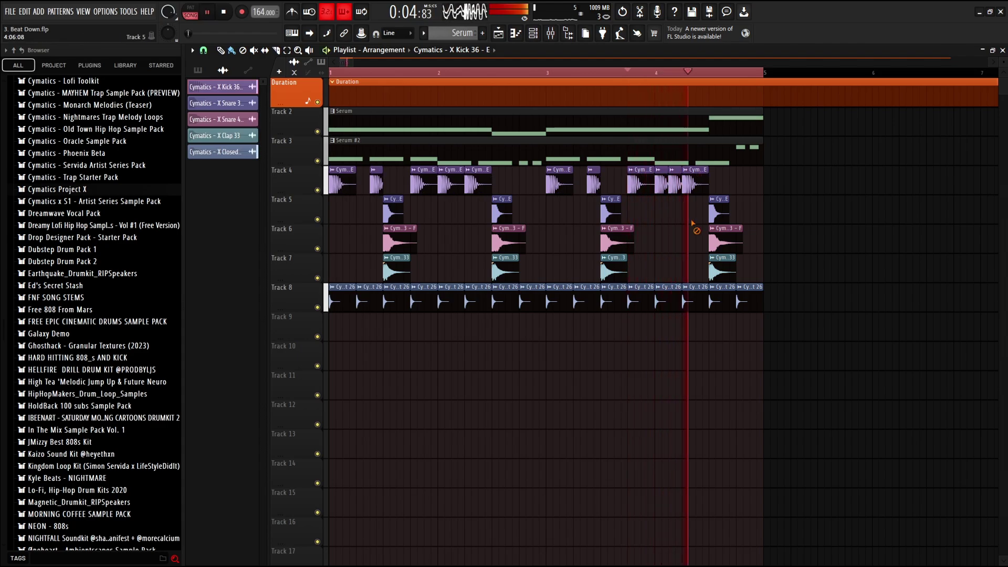
click(373, 84)
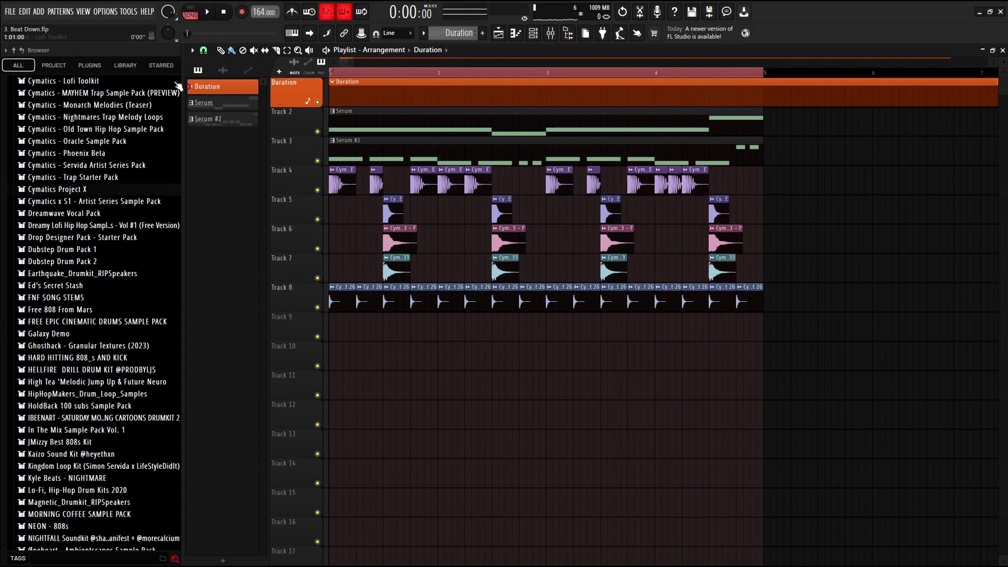
key(space)
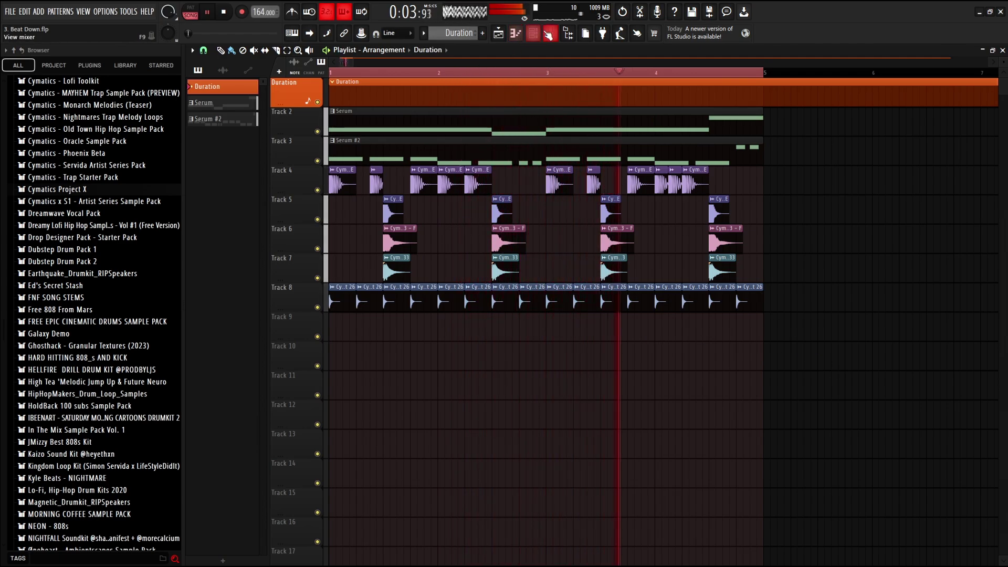
- Select the kick, snare, clap and hi-hat channels and route them to mixer tracks 7 to 11
click(549, 33)
key(space)
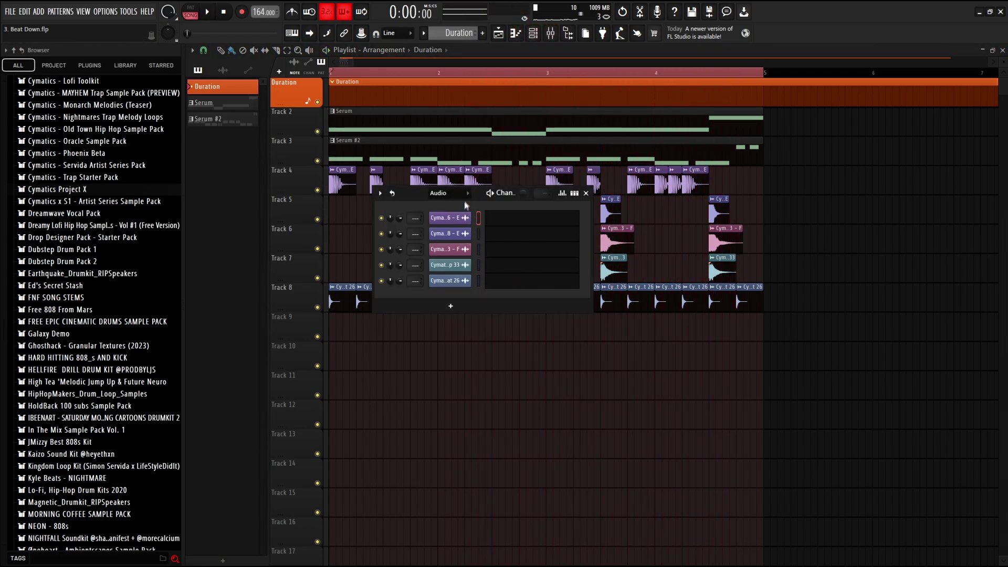
drag(479, 282, 505, 386)
click(533, 33)
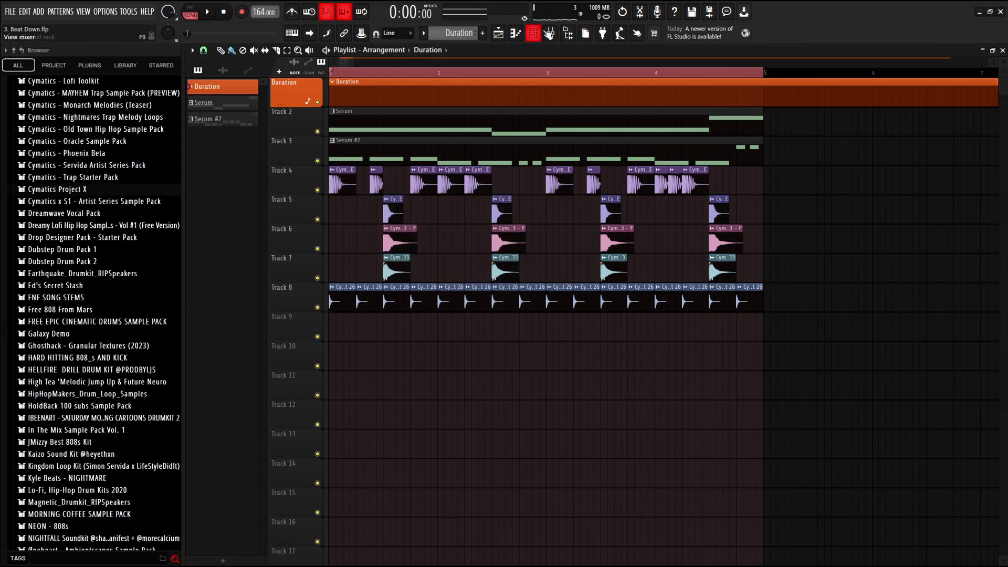
click(533, 33)
click(551, 33)
right_click(376, 342)
mouse_move(443, 369)
click(572, 368)
key(F9)
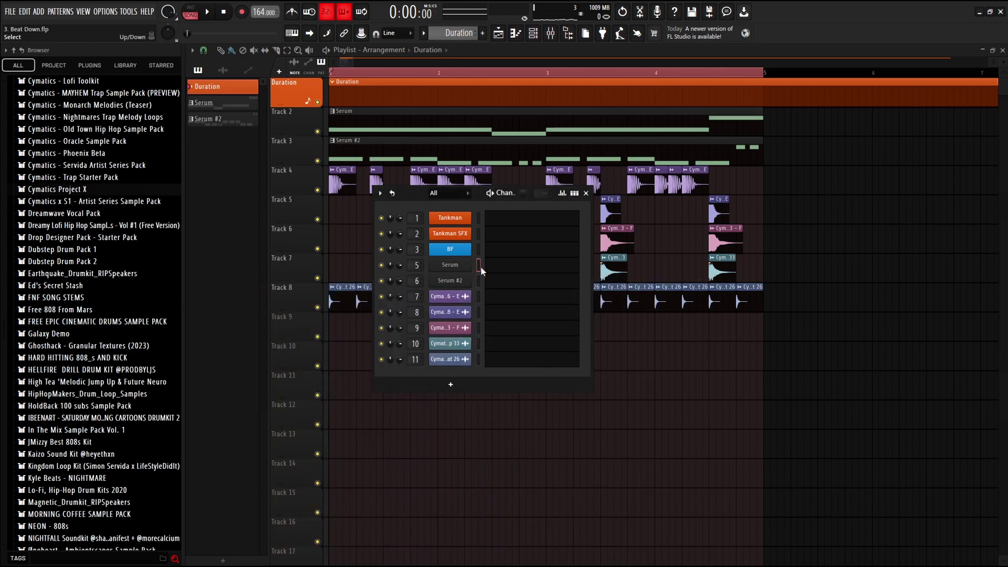
key(F6)
- Clear the playlist's four-bar loop selection and check the playback
double_click(676, 73)
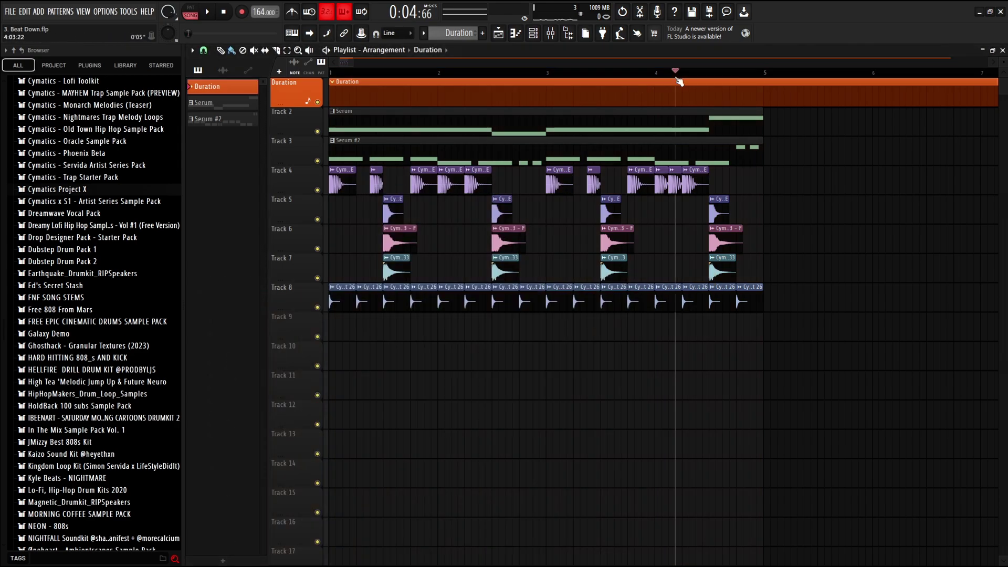
key(space)
key(space)
- Delete the Duration clip to play the arrangement without it, and undo the deletion
right_click(369, 95)
key(space)
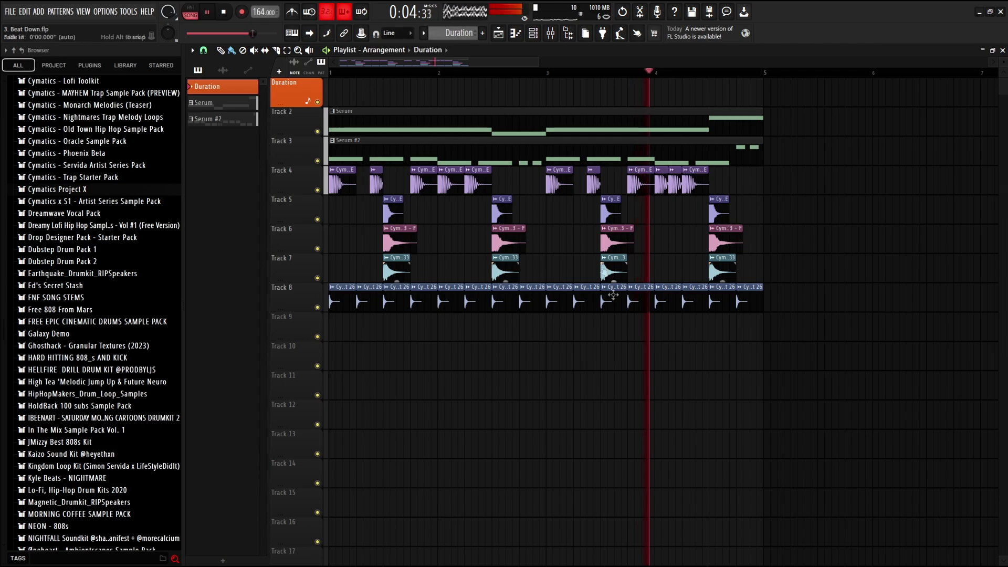
key(ctrl+z)
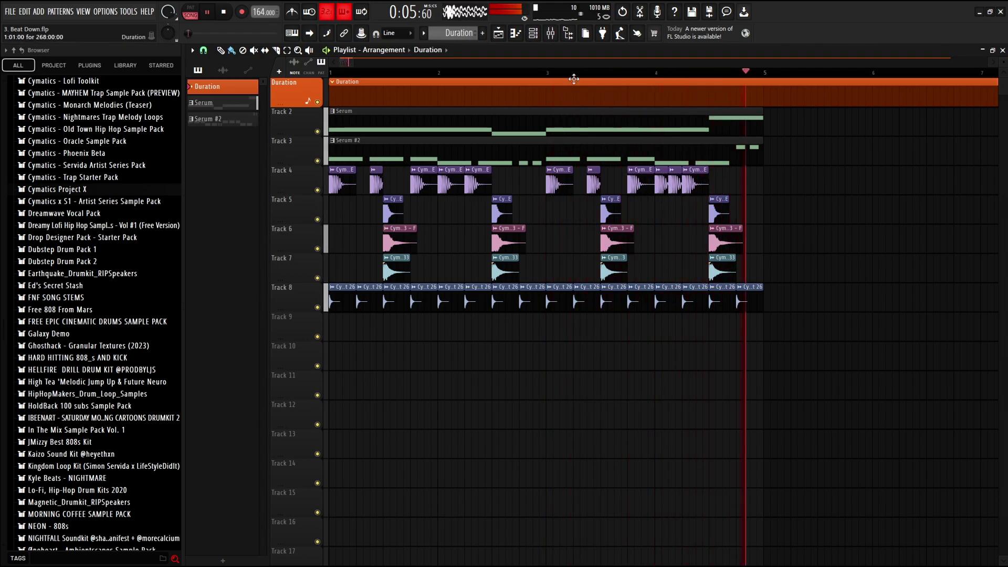
key(space)
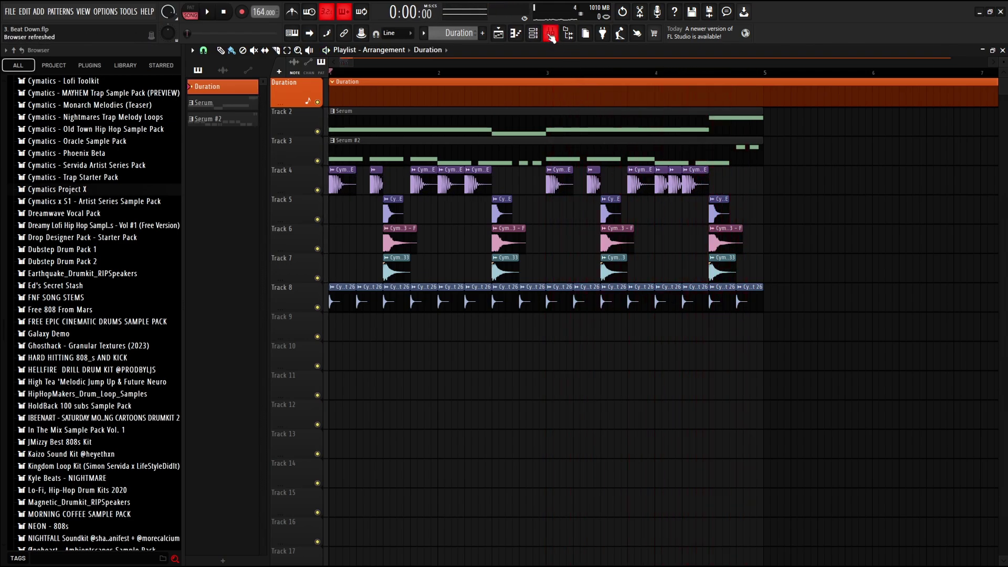
- Isolate the Sidechain and X Kick 36 mixer tracks and lower the kick's volume during playback
click(550, 34)
click(409, 355)
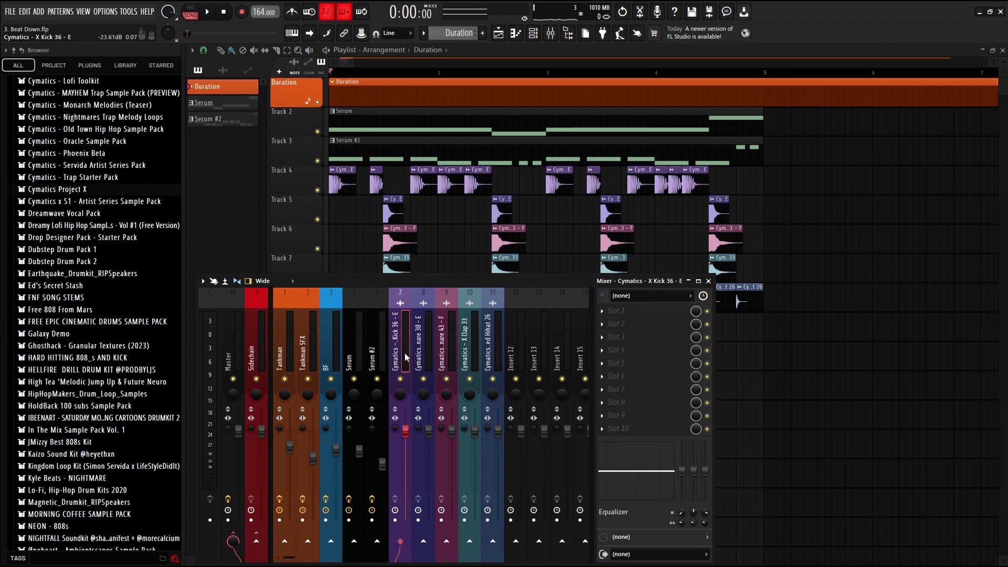
right_click(256, 379)
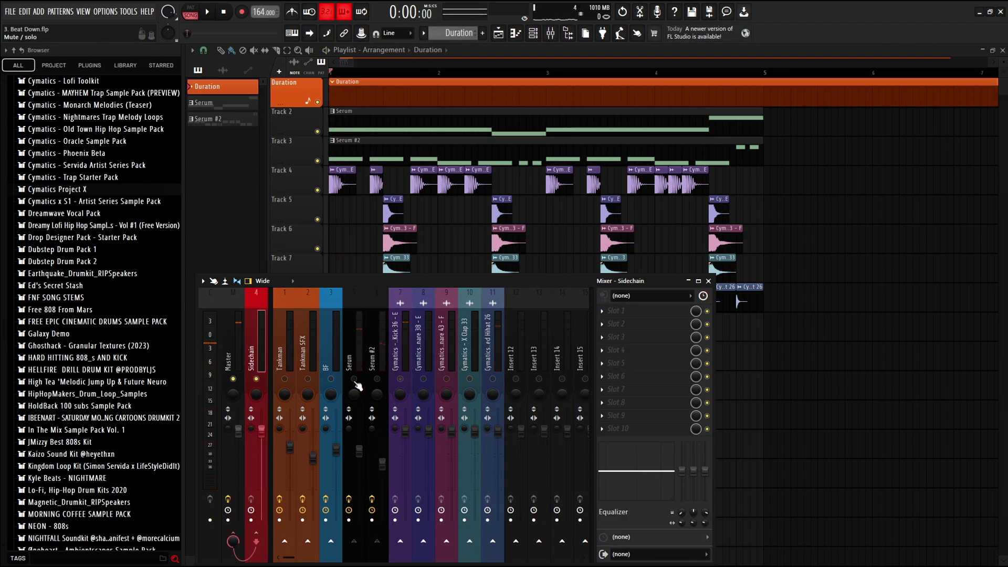
key(space)
click(407, 444)
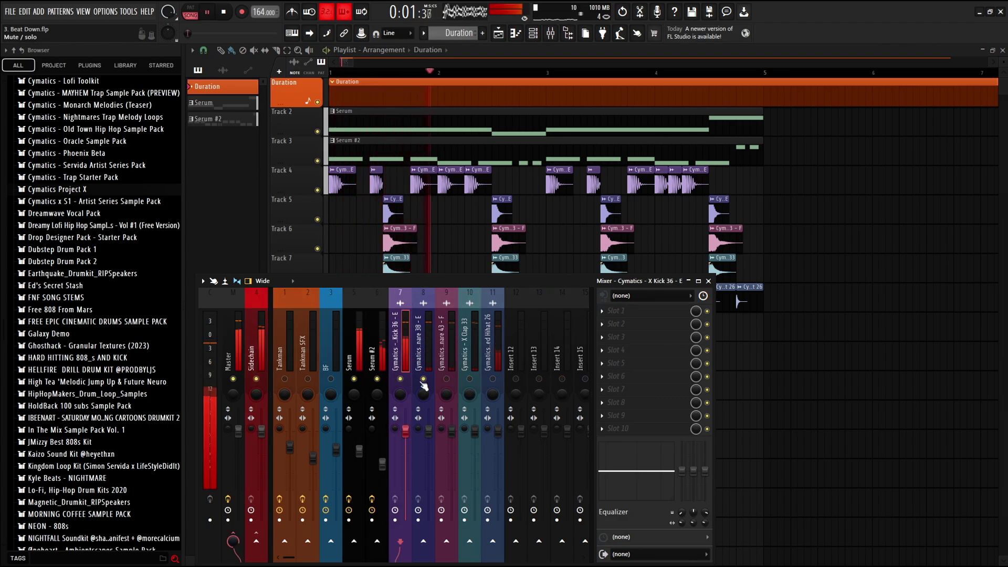
drag(405, 433, 405, 444)
- Add Soundgoodizer to the X Kick 36 mixer track's first effect slot and raise the kick's volume slightly during playback
key(space)
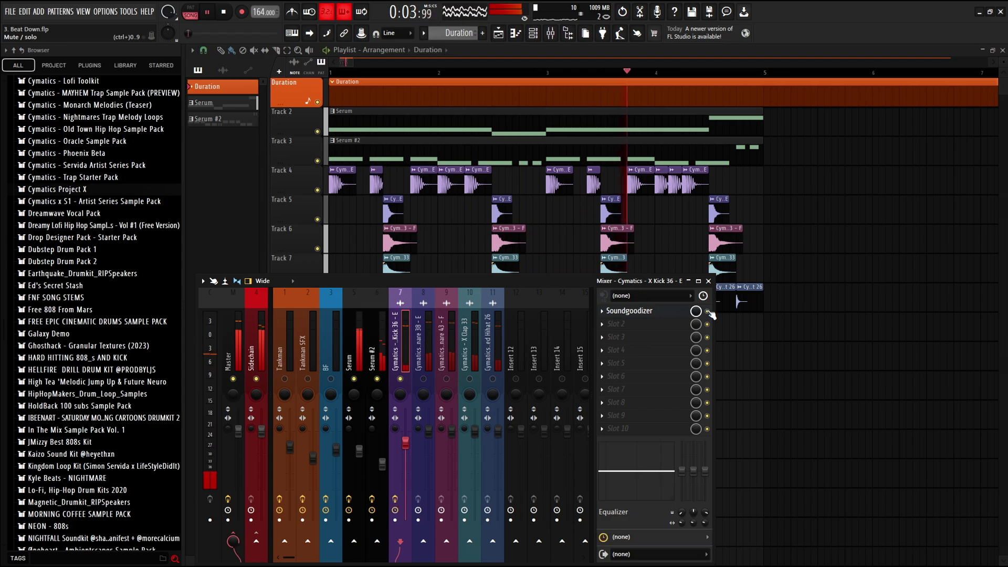
key(space)
key(space)
drag(408, 445, 409, 442)
key(space)
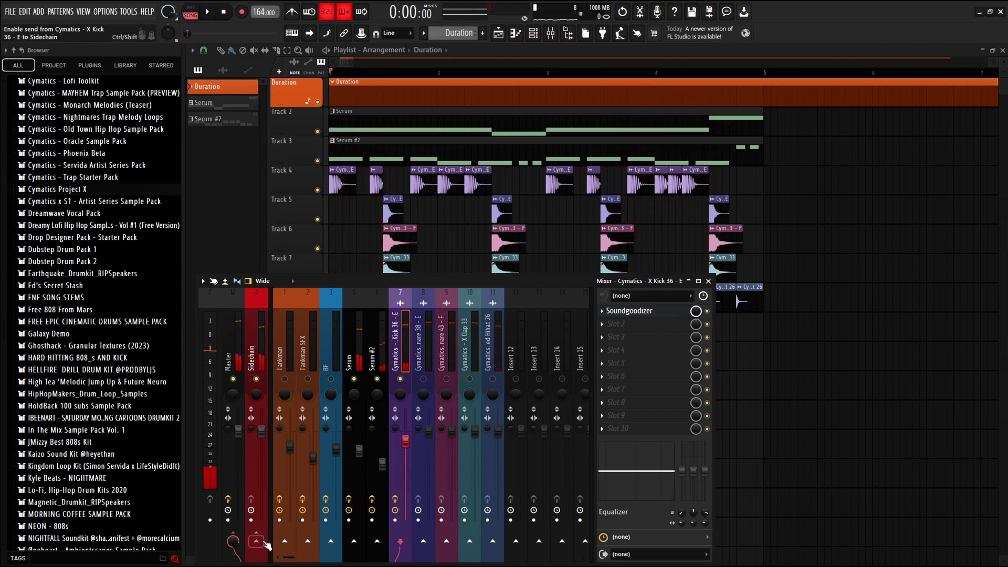
- Unmute the X Snare 38 mixer track, play it briefly, and set the playback start at the first snare hit
click(424, 385)
key(space)
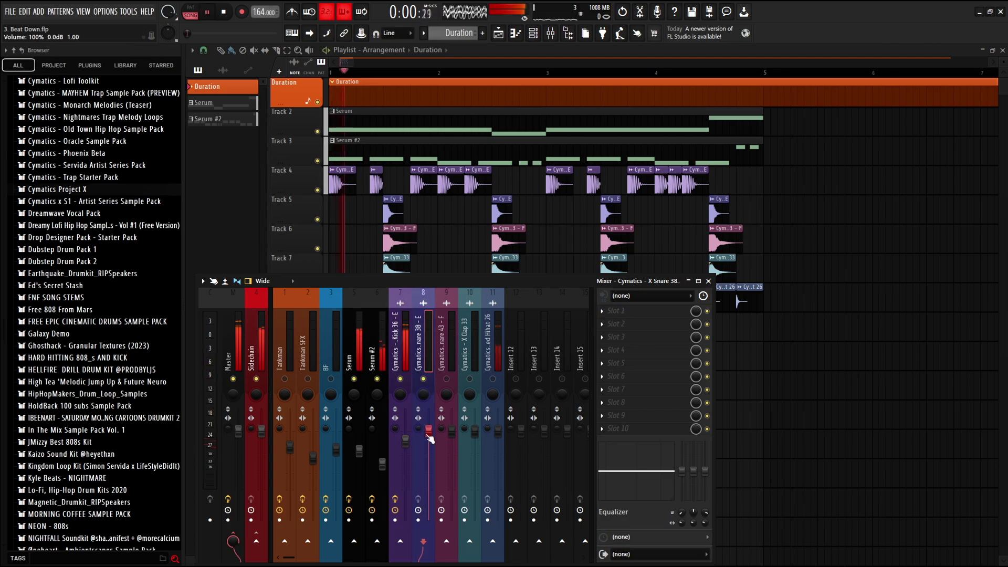
key(space)
key(F9)
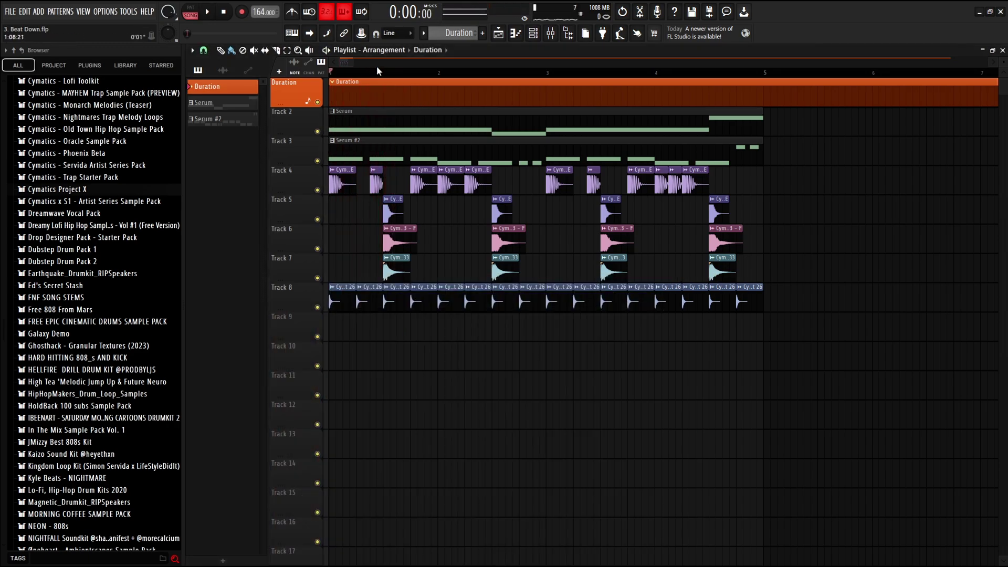
scroll(376, 66, right, 1)
click(359, 72)
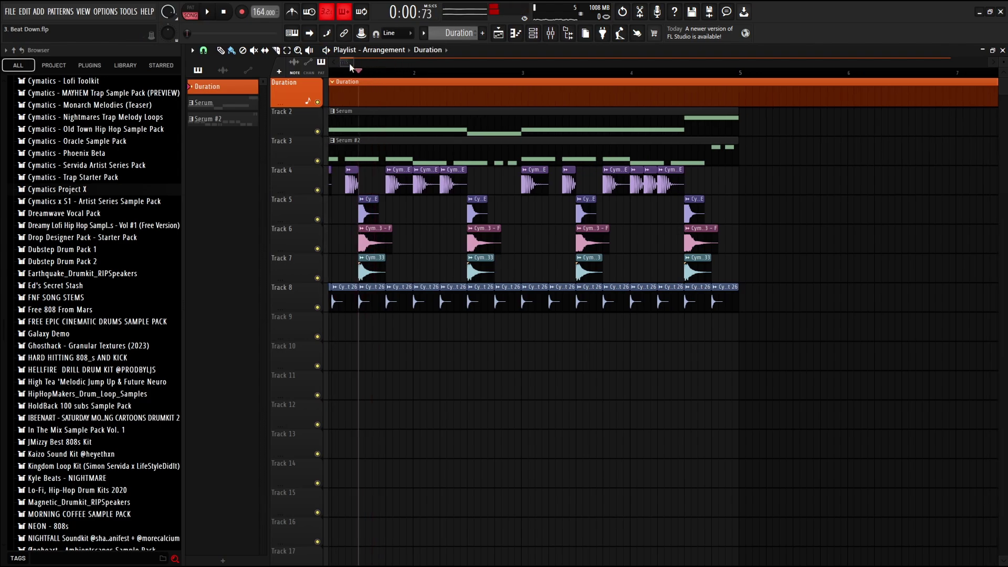
key(F6)
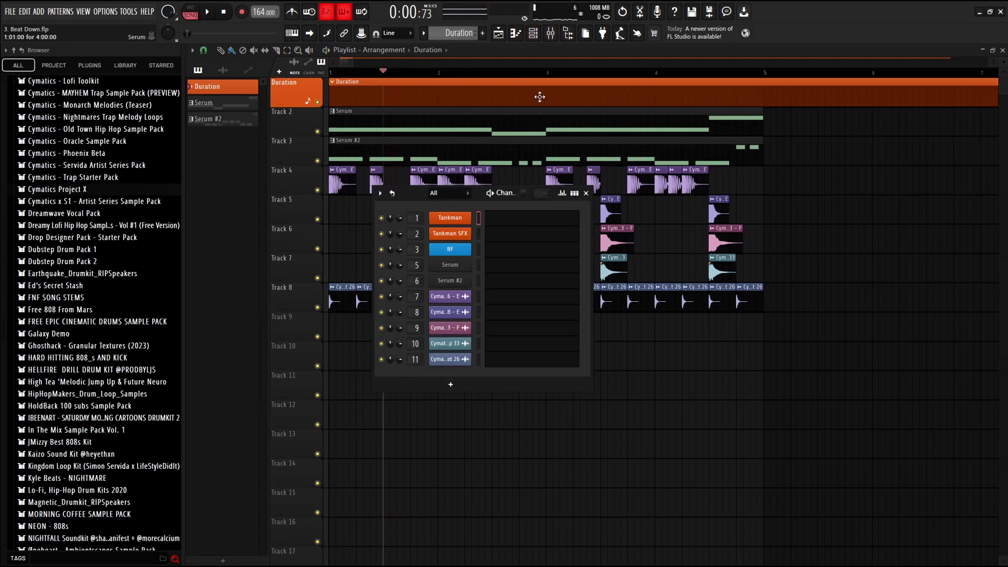
key(F6)
- Replay the snare hit several times and lower the X Snare 38 mixer volume to about 48%
key(F9)
key(space)
key(space)
key(space)
key(space)
key(space)
key(space)
key(space)
key(space)
drag(428, 460, 429, 478)
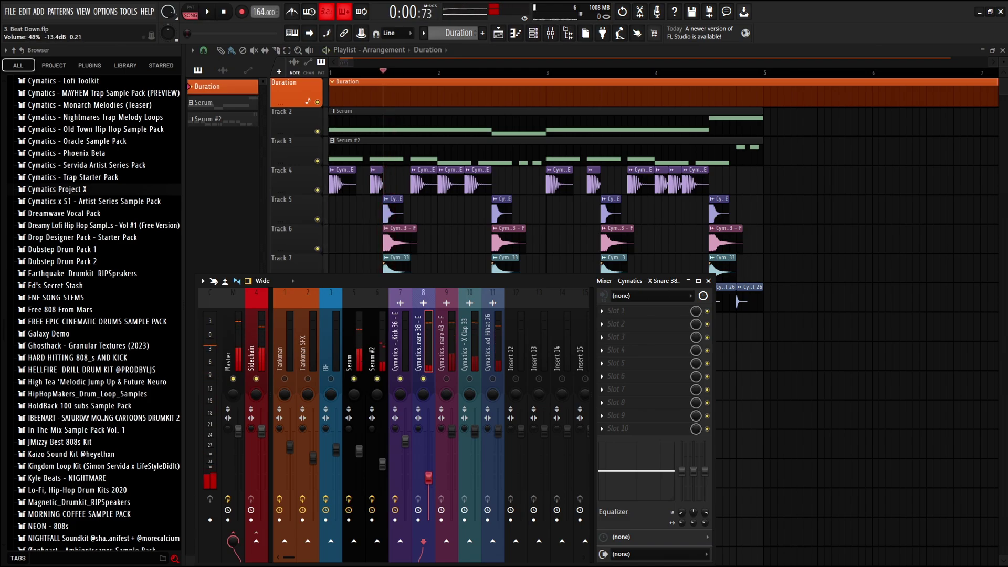
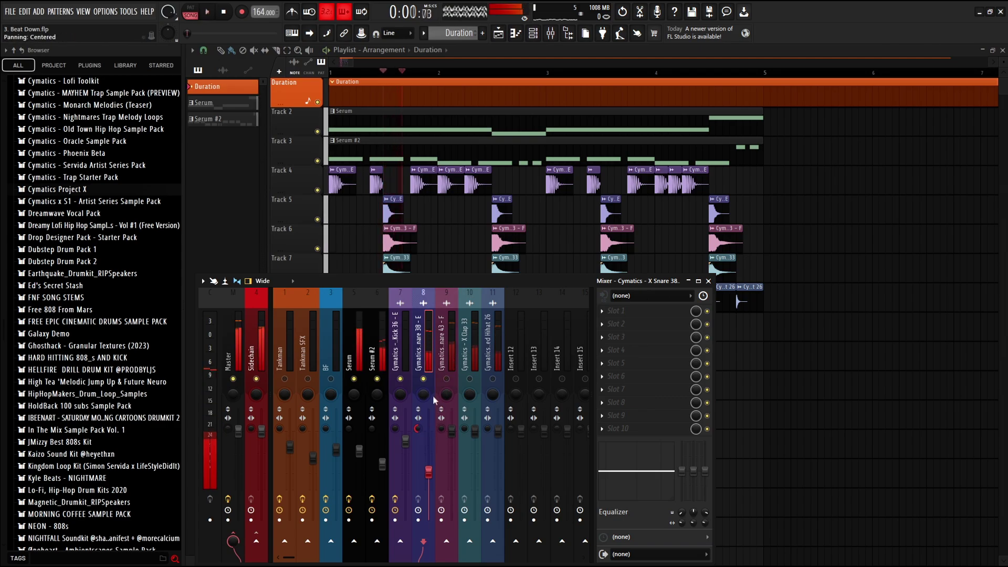
- Unmute the X Snare 43 and X Clap 33 mixer tracks, lower the X Snare 43 volume, and play the beat
click(450, 370)
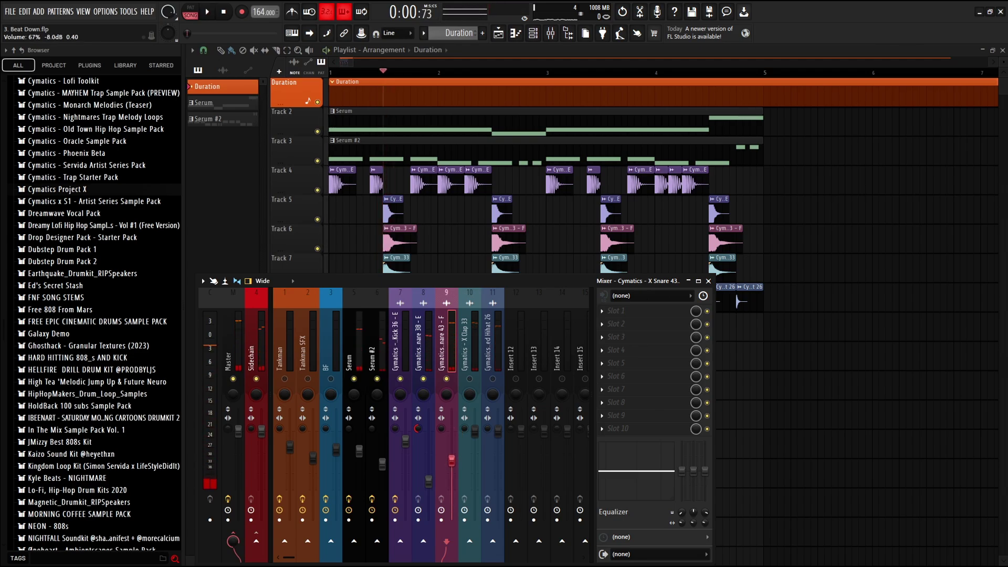
click(469, 379)
drag(453, 450, 453, 455)
key(space)
key(space)
click(469, 379)
click(470, 378)
key(space)
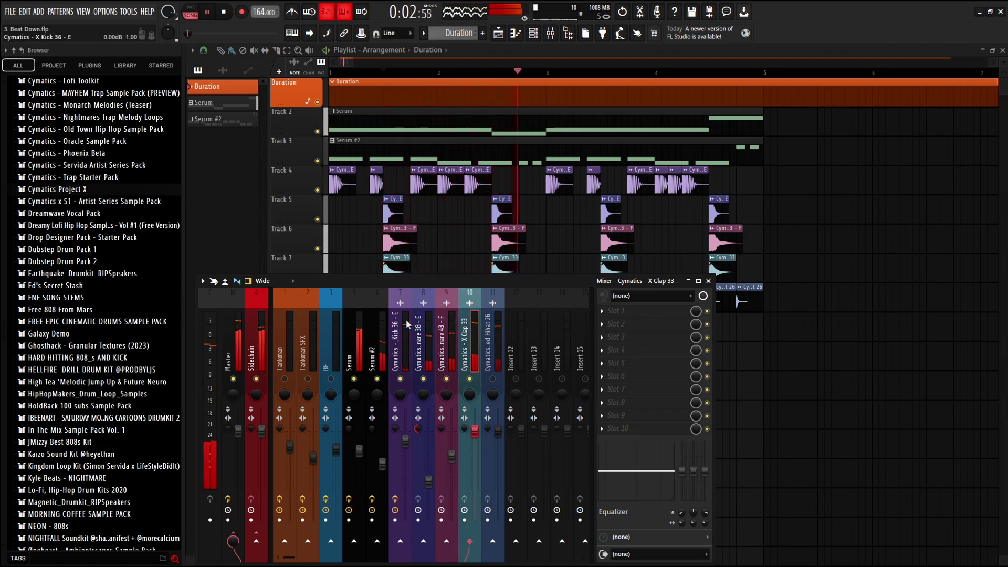
- Raise the X Snare 38 volume and compare it with X Snare 43 by enabling only one snare at a time
drag(426, 485, 432, 468)
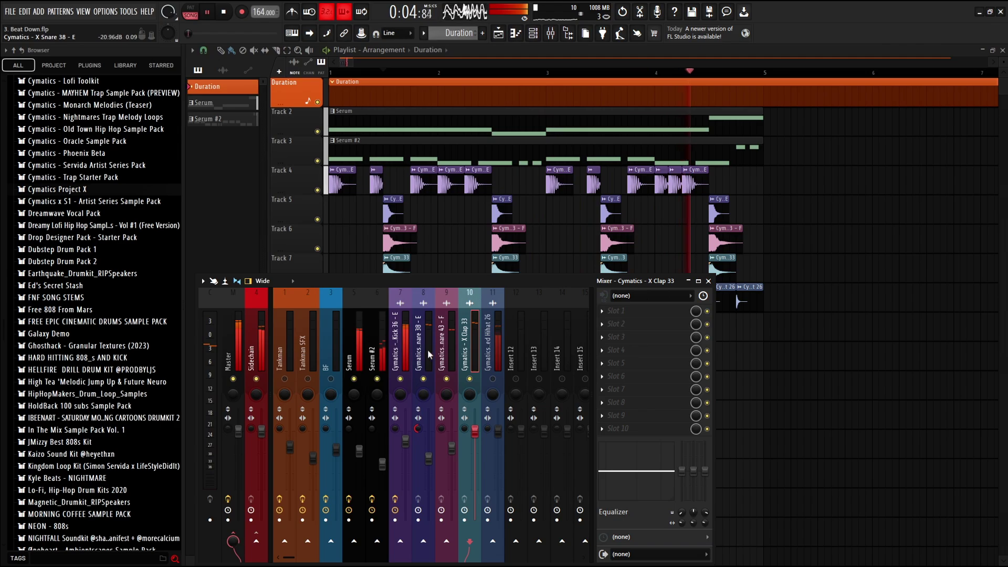
click(431, 362)
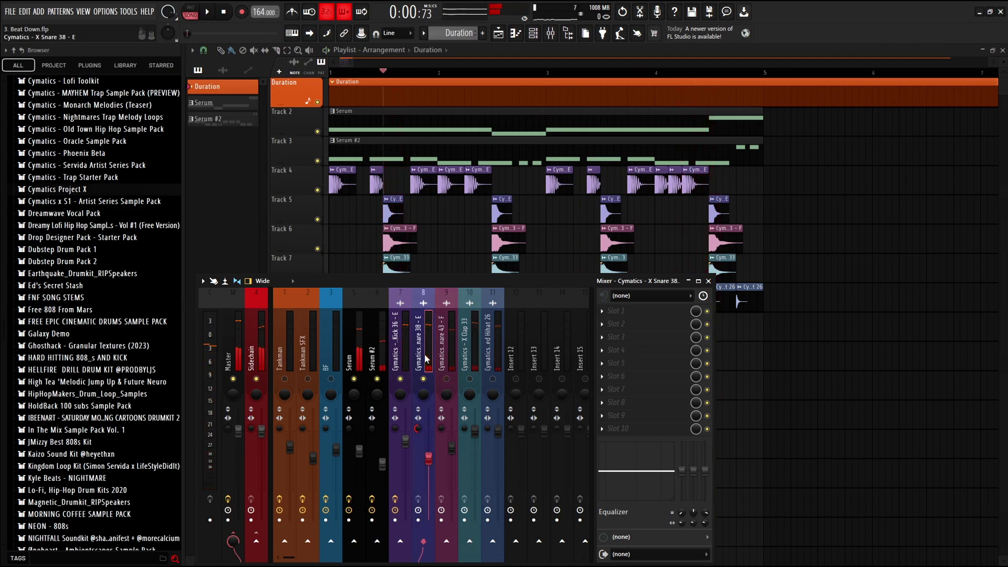
click(446, 384)
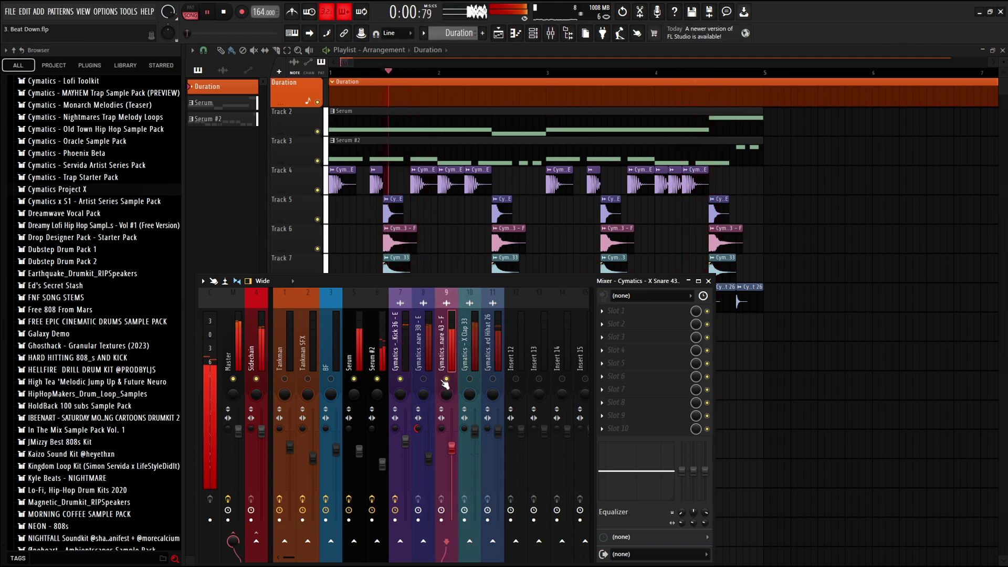
key(space)
click(412, 353)
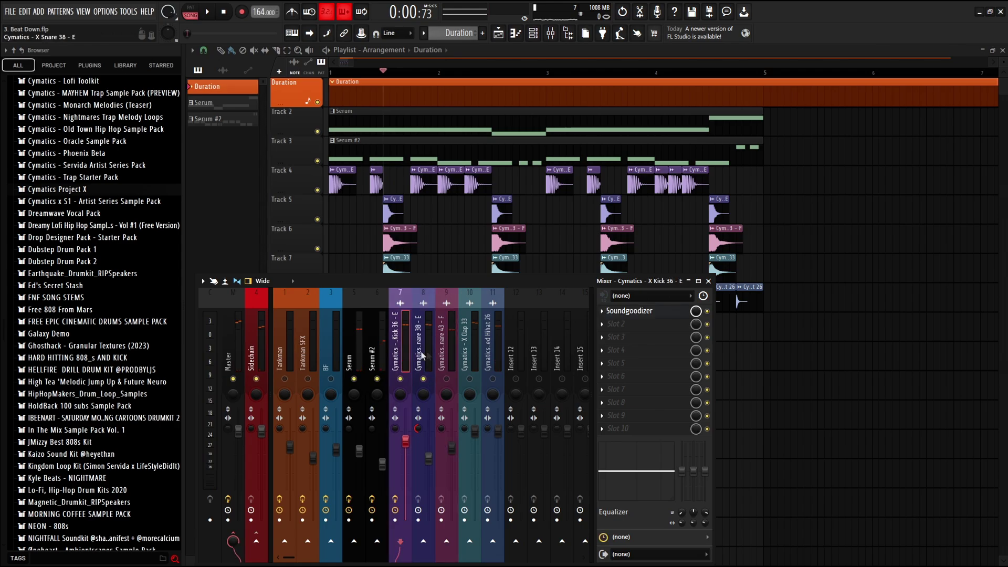
click(415, 356)
- Replay the first snare hit repeatedly with only X Snare 38 layered over the kick and lower its volume slightly
key(space)
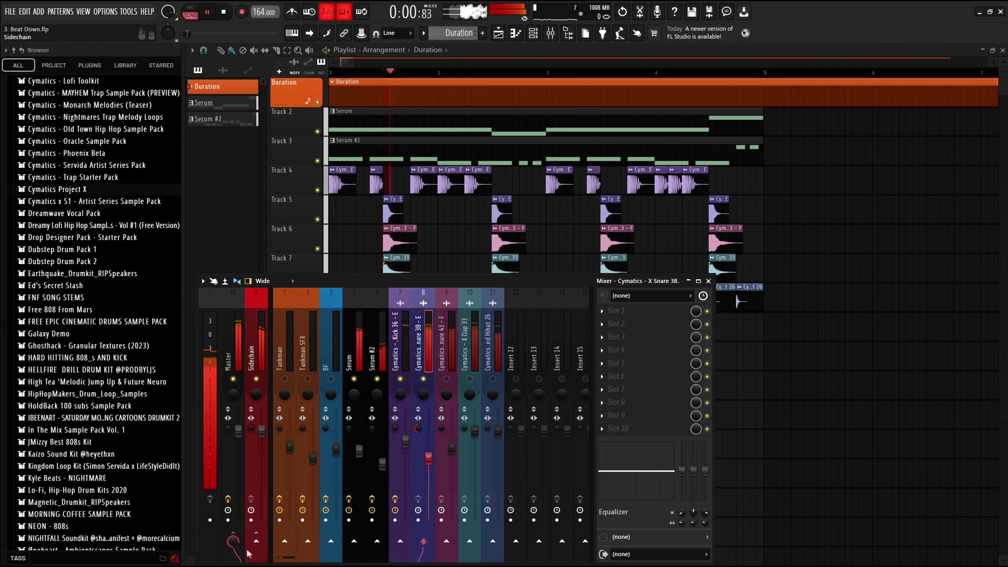
key(space)
key(space)
key(space)
key(space)
key(space)
key(space)
key(space)
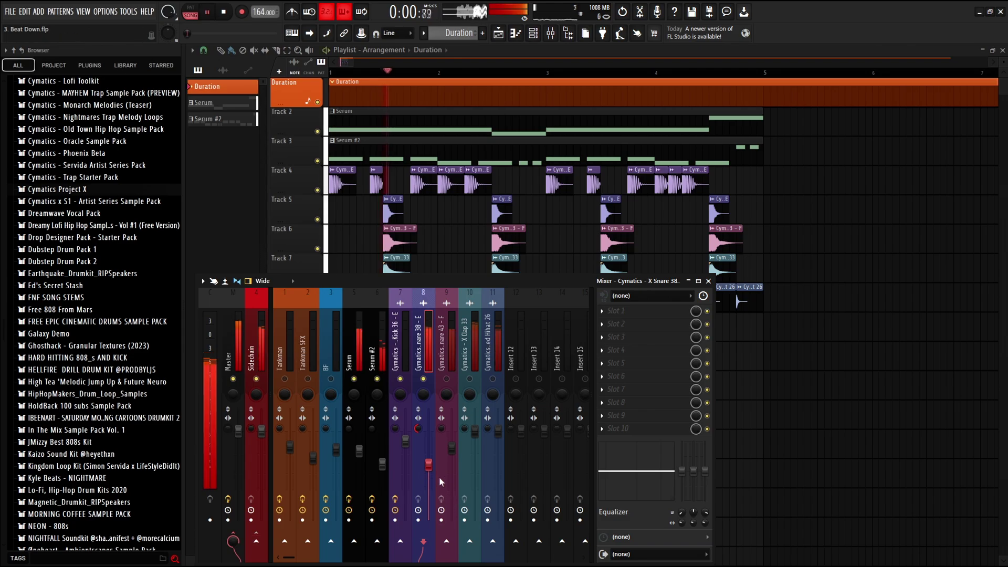
drag(428, 465, 429, 468)
- Re-enable the X Snare 43 and X Clap 33 tracks, raise X Snare 43 slightly, and play the layered snares
click(455, 365)
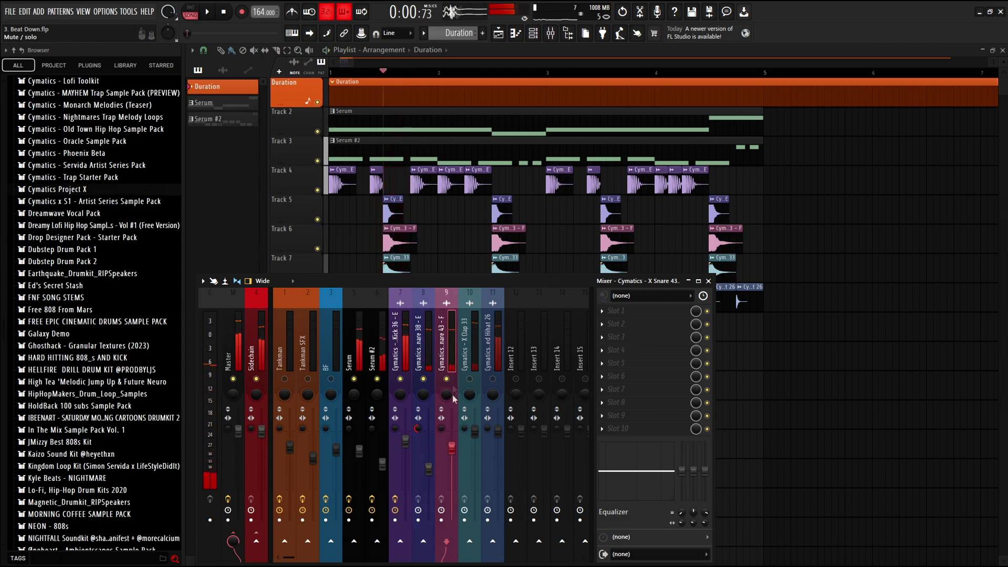
click(479, 383)
key(space)
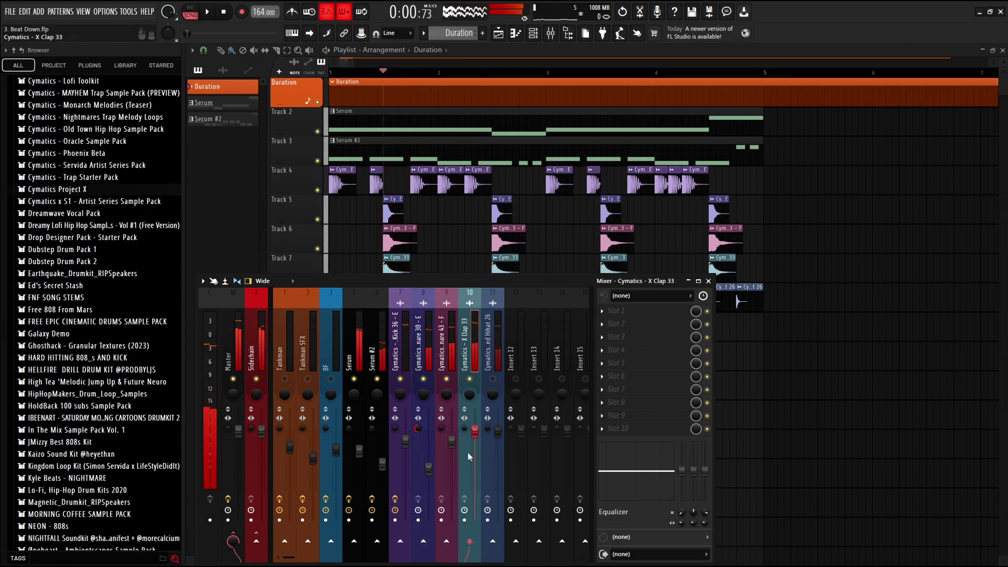
click(423, 397)
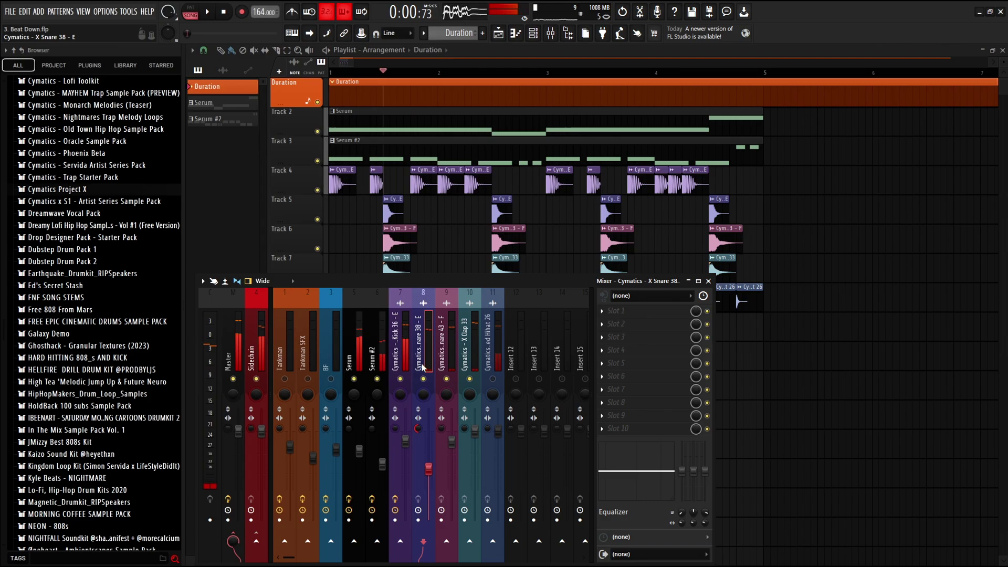
key(space)
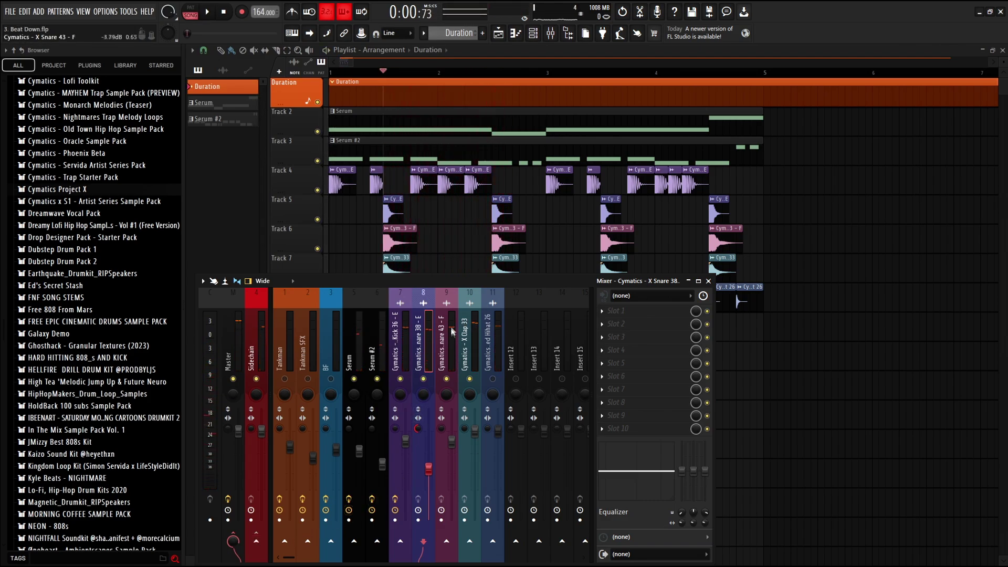
- Sidechain the X Kick 36 and X Snare 38 mixer tracks to the Sidechain track
click(404, 345)
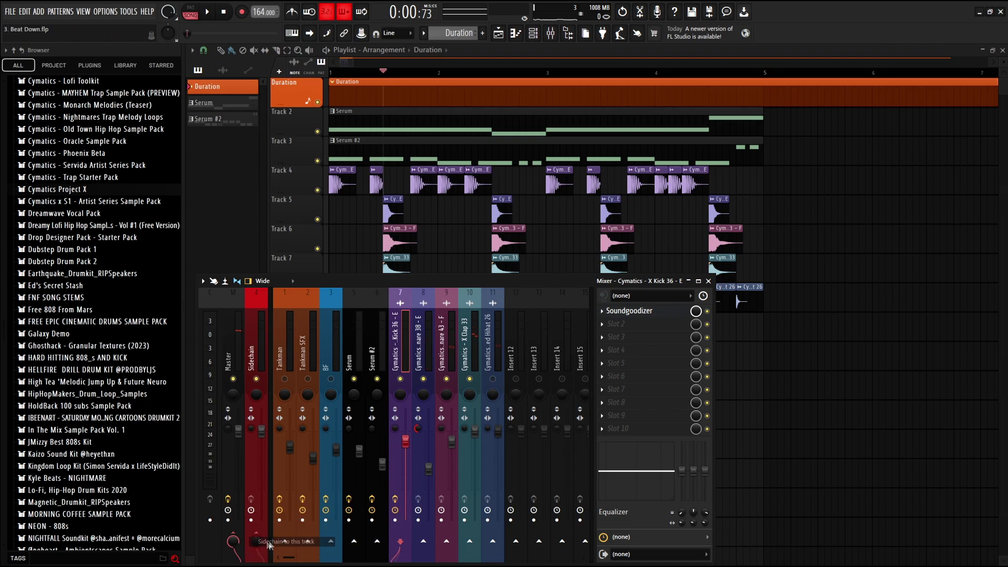
key(Right)
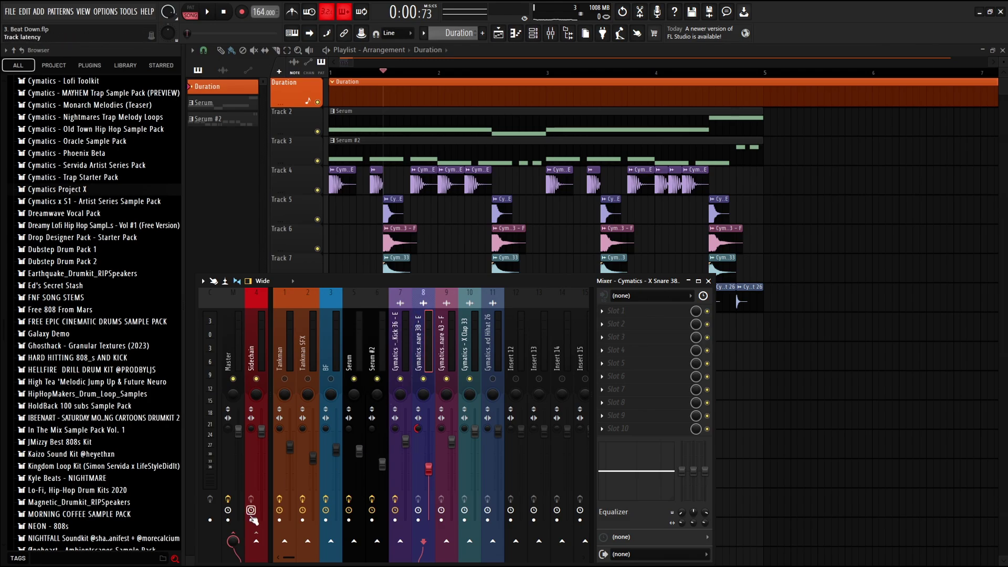
right_click(259, 546)
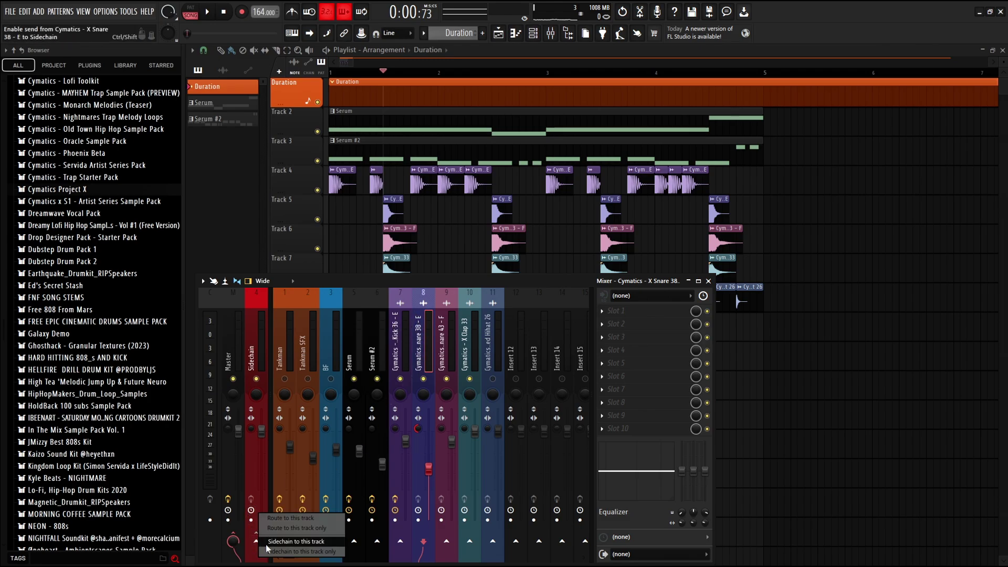
click(269, 542)
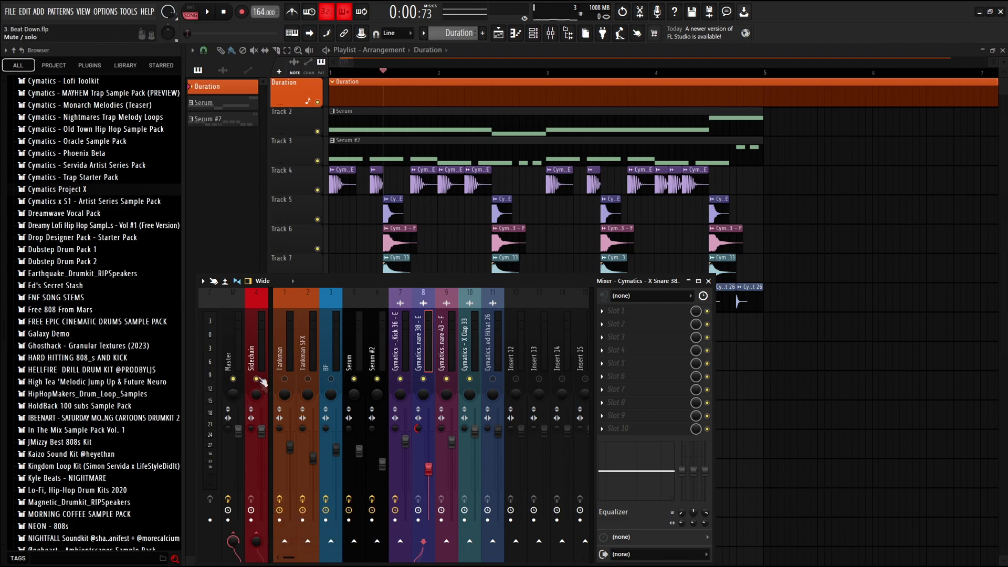
right_click(284, 541)
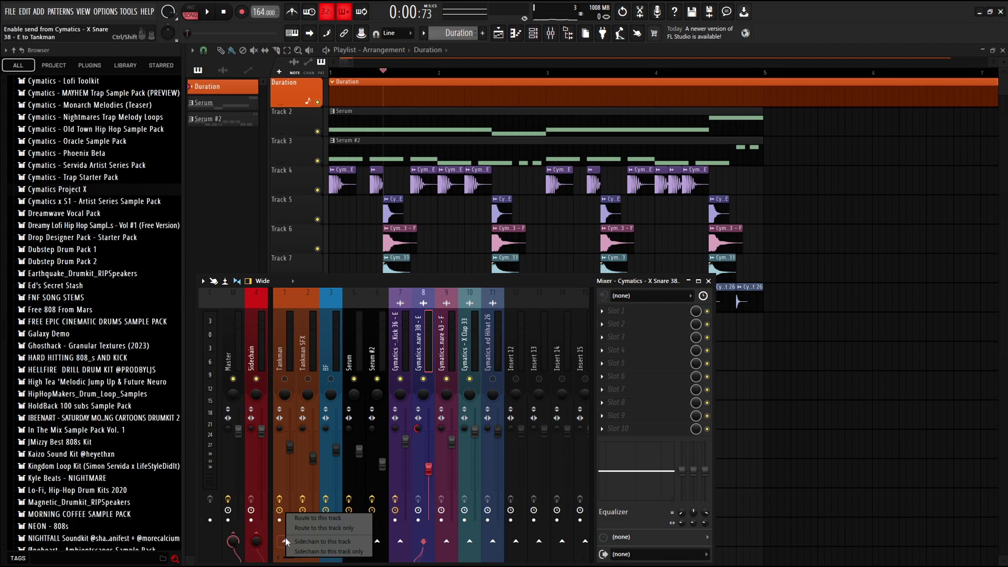
click(424, 353)
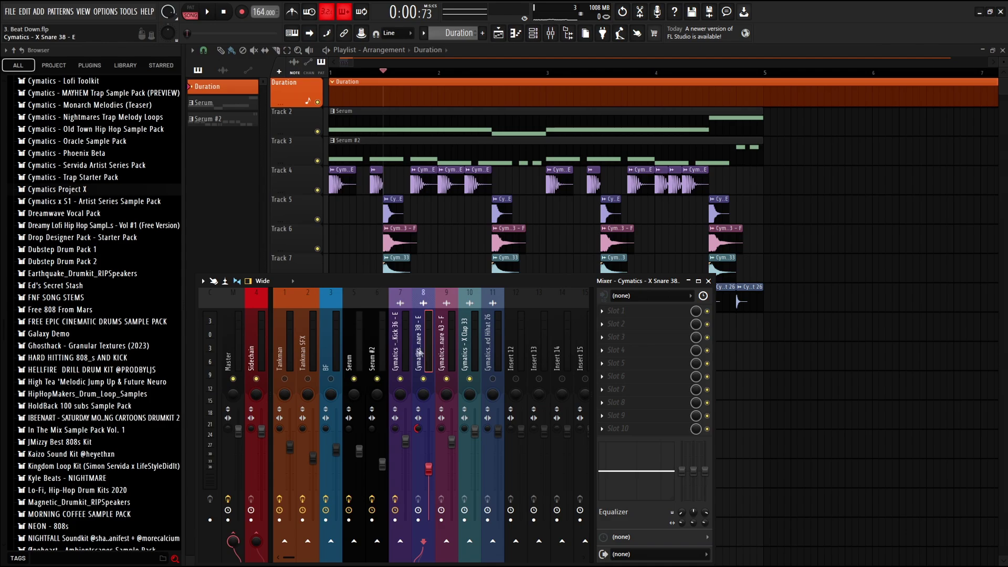
- Route the Serum mixer track only to the Sidechain track
click(366, 351)
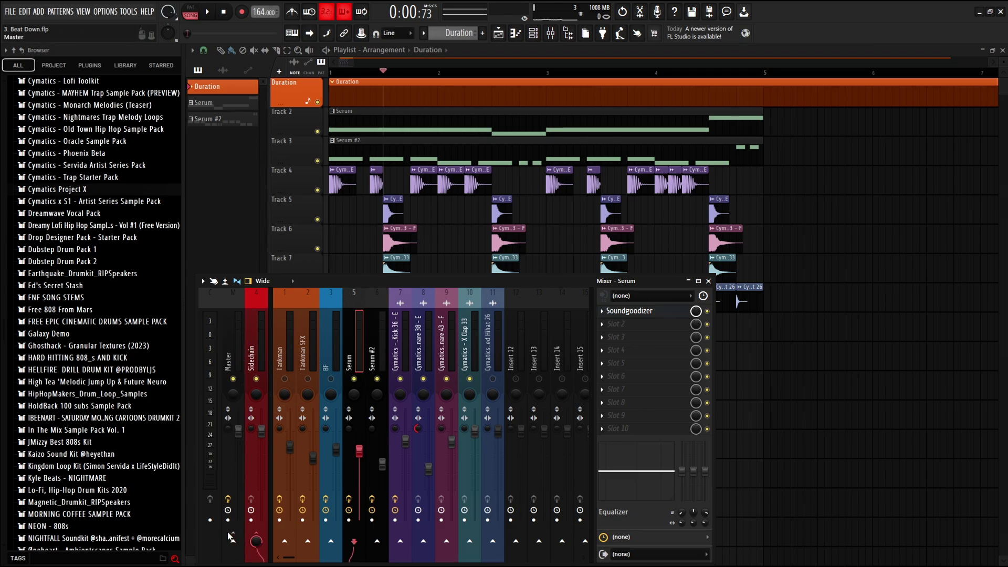
right_click(254, 536)
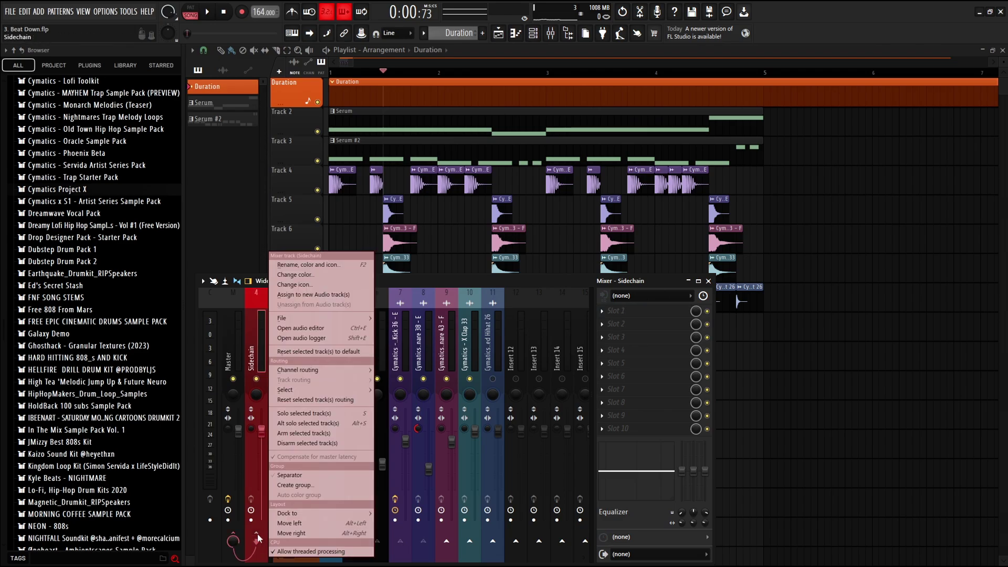
click(240, 318)
click(349, 359)
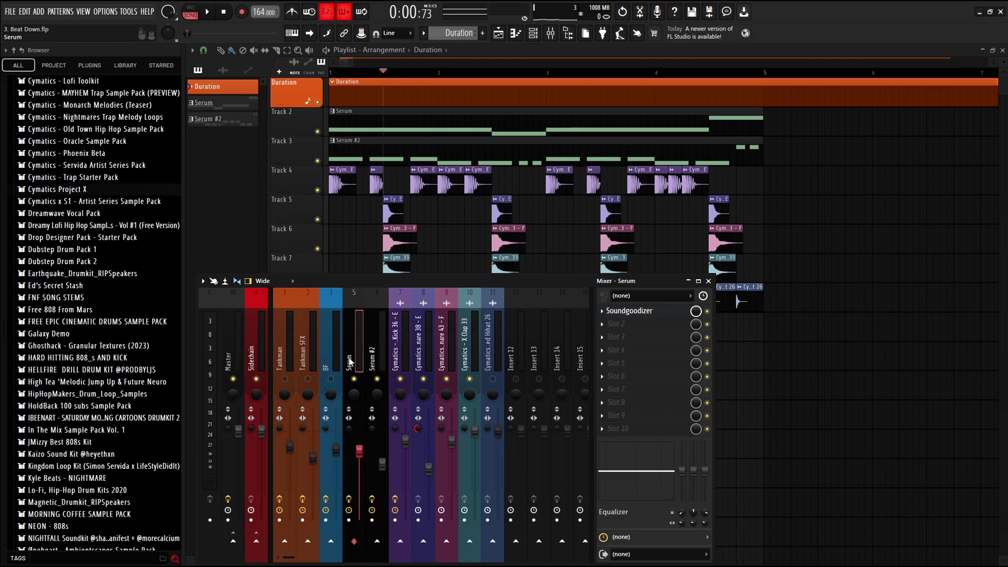
right_click(254, 540)
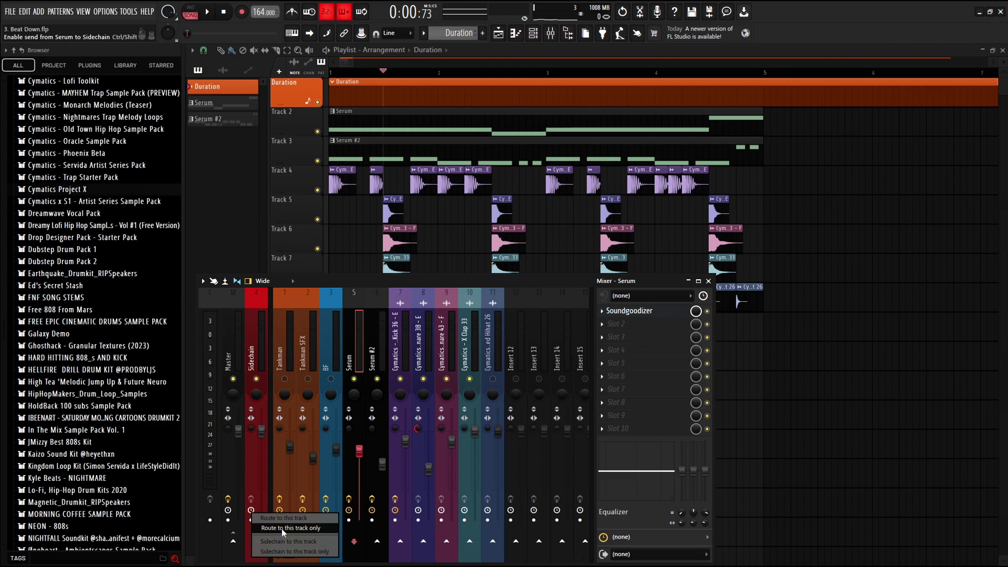
click(281, 529)
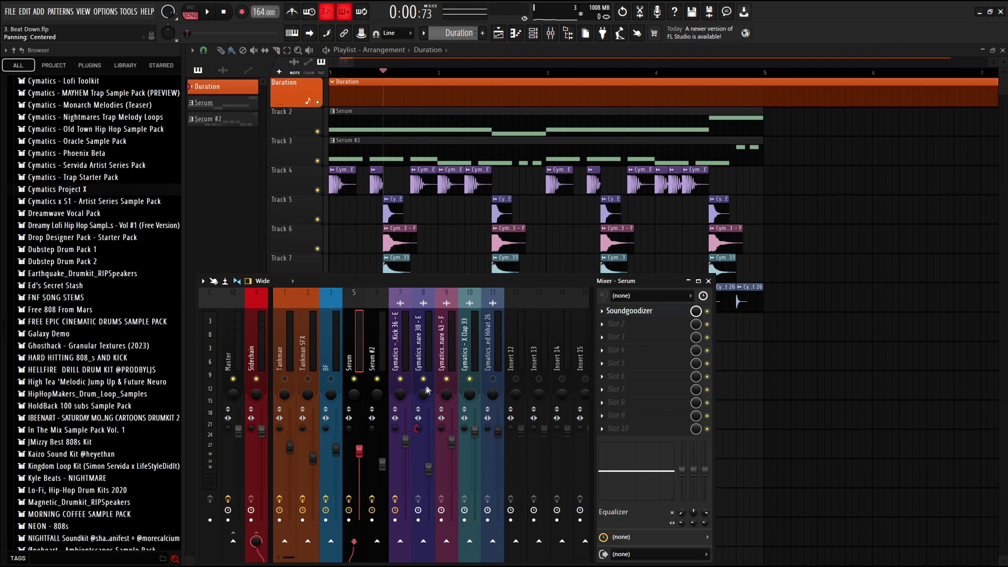
- Unmute the X Closed Hihat 26 track during playback and lower its volume to about 75%
key(space)
drag(498, 429, 501, 456)
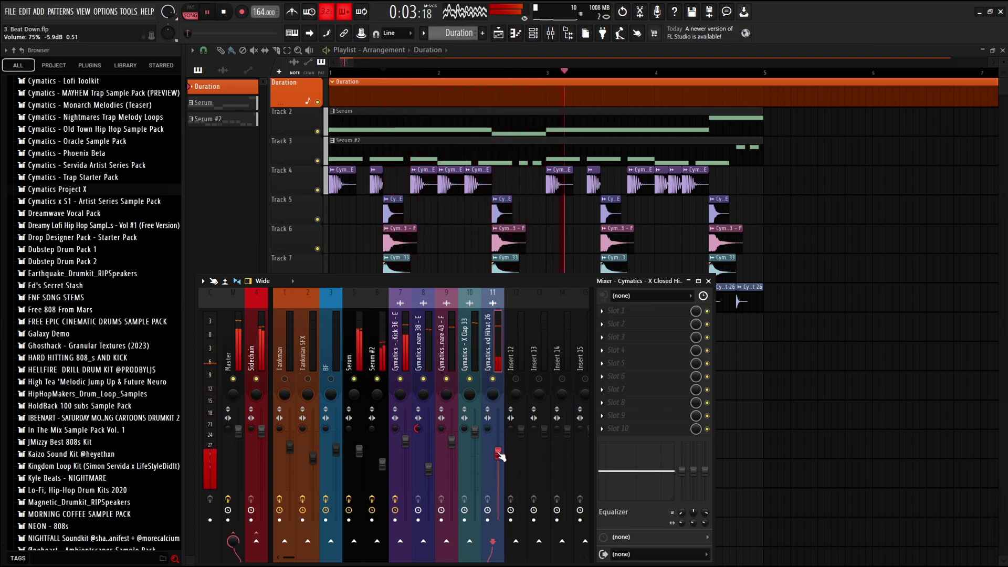
key(space)
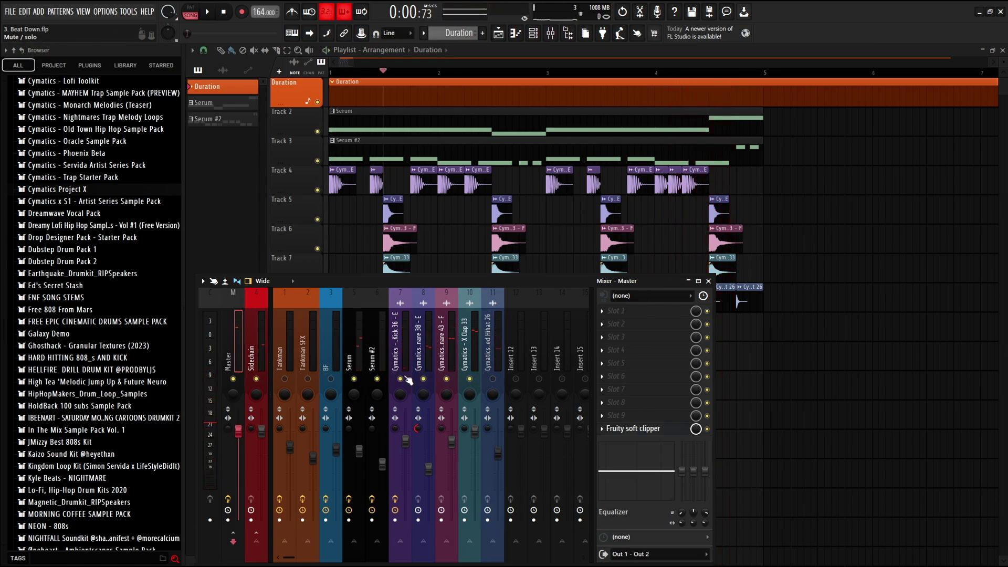
- Play the beat and load Fruity Limiter into effect slot 2 of the Sidechain mixer track
key(space)
click(258, 347)
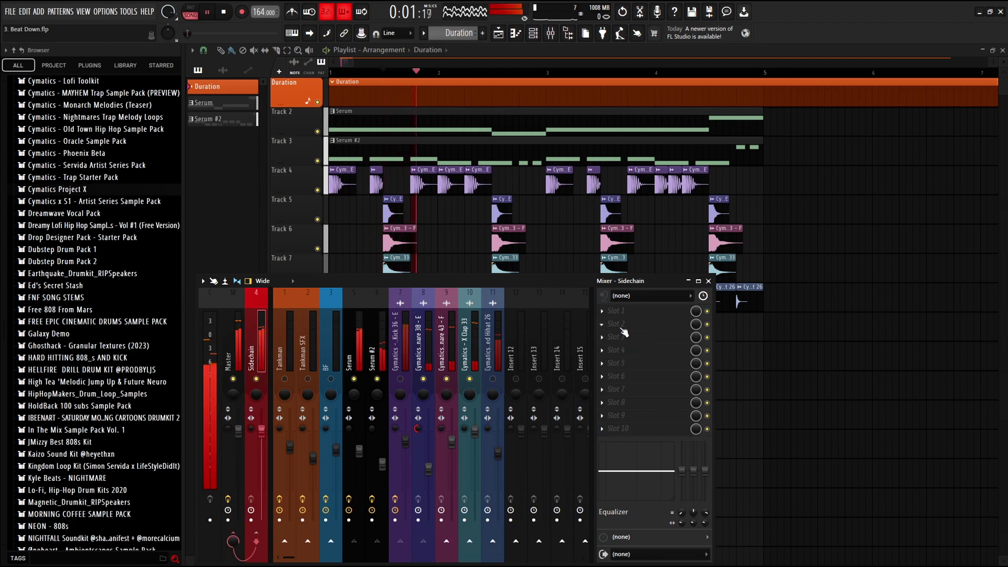
key(space)
key(F9)
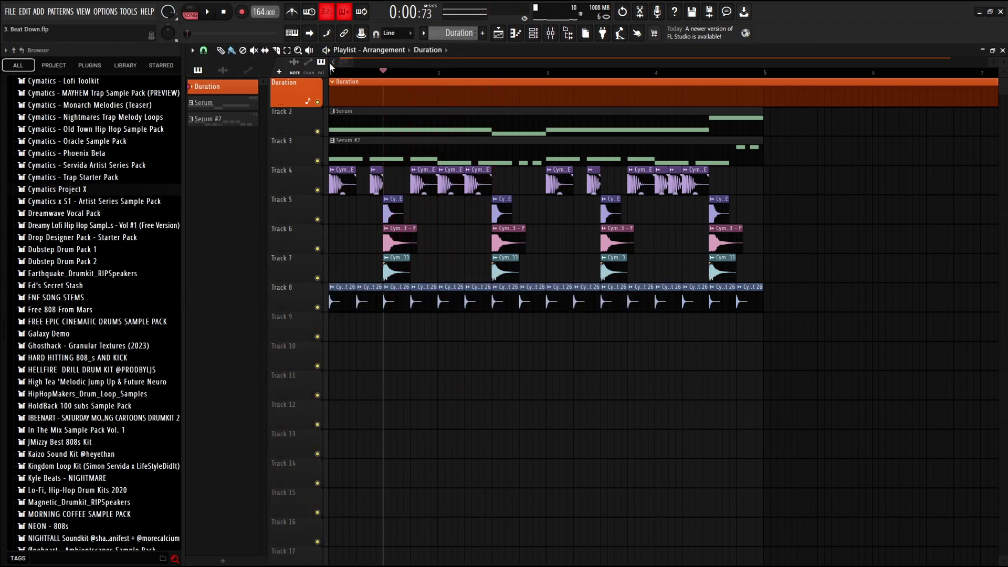
key(space)
key(F9)
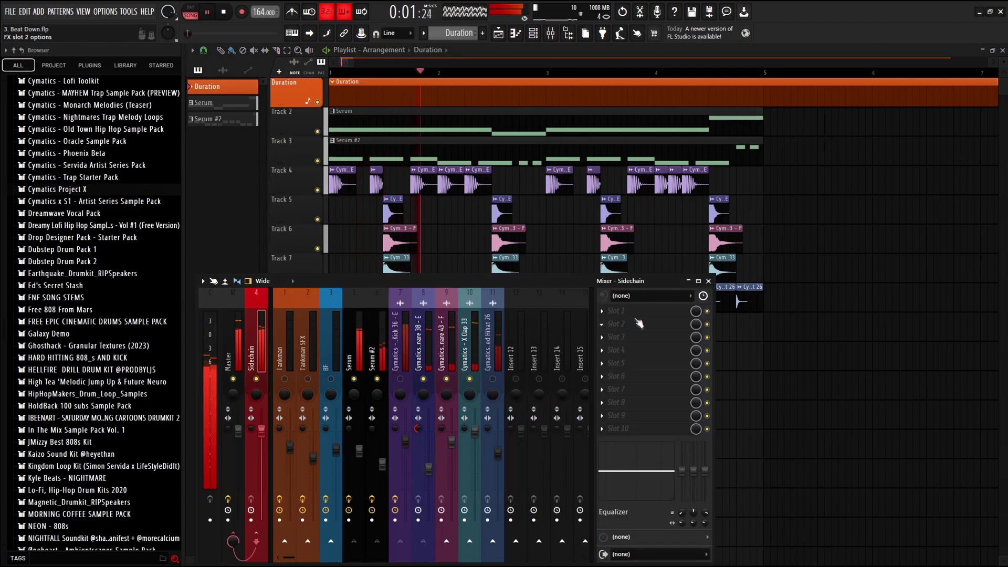
click(210, 284)
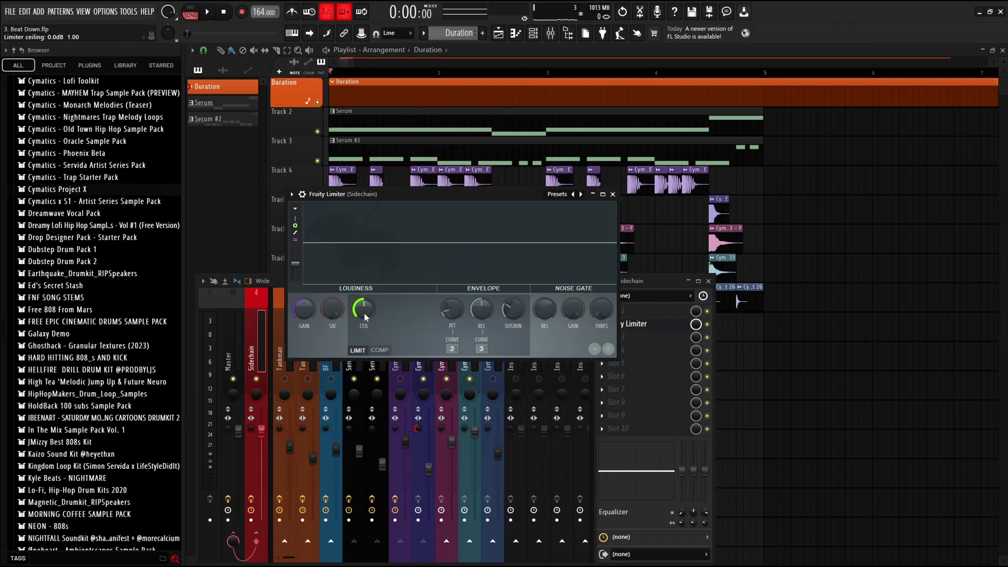
- Raise the Fruity Limiter's ceiling to 12.0 dB and briefly play the beat through it
drag(364, 310, 364, 257)
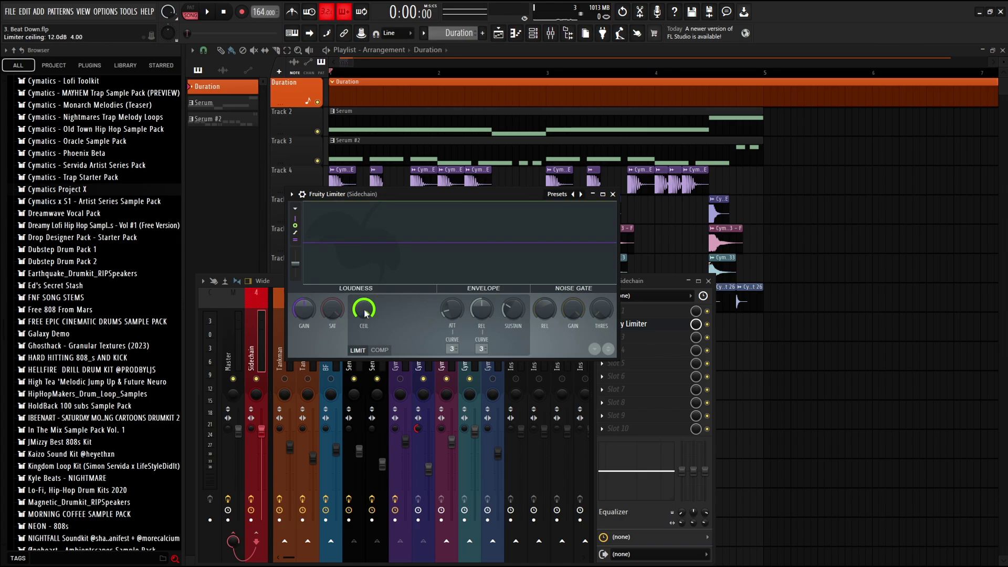
key(space)
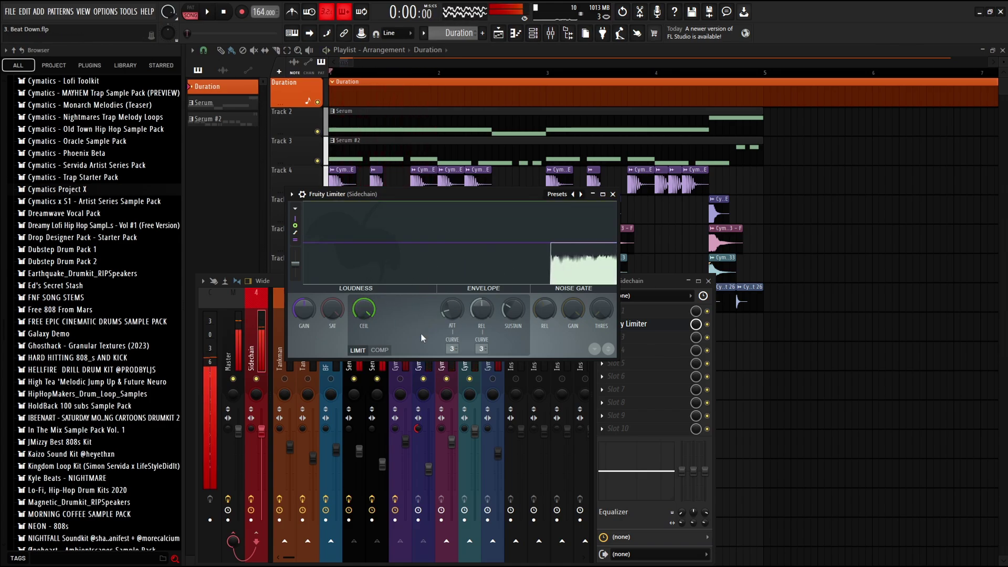
key(space)
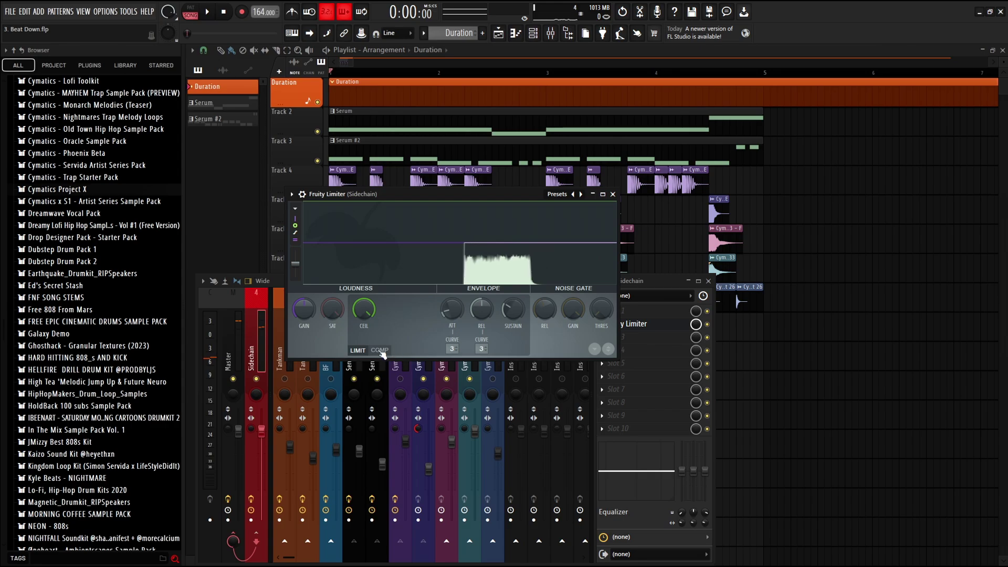
- Apply the Sidechain preset to the Fruity Limiter and set its compressor sidechain input to Cymatics - X Snare 38
click(381, 351)
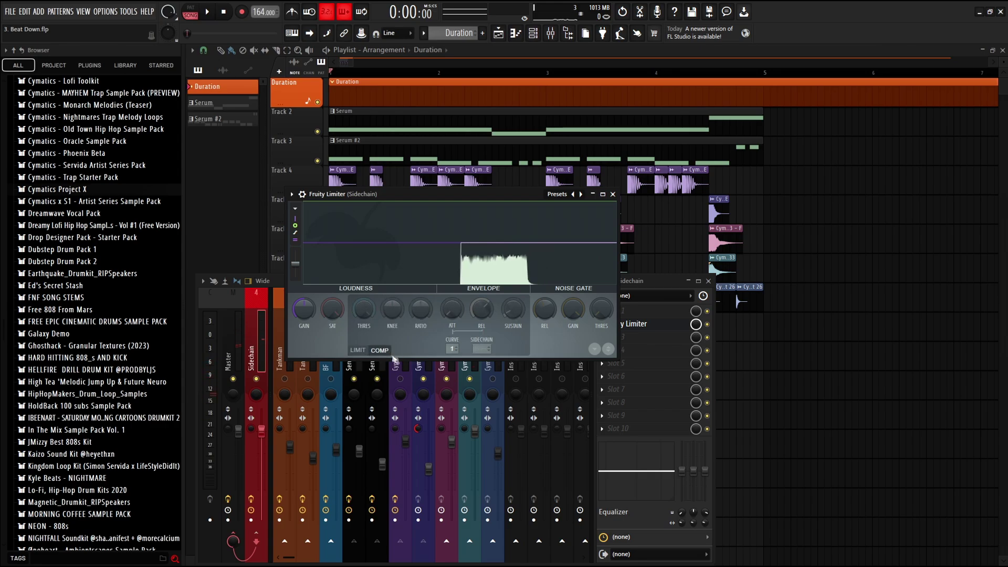
click(558, 195)
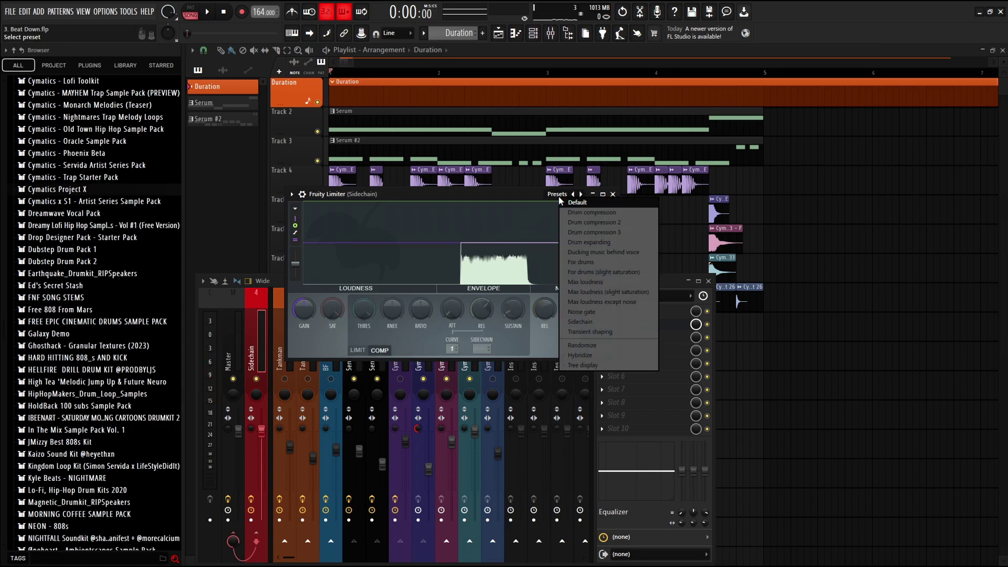
click(588, 323)
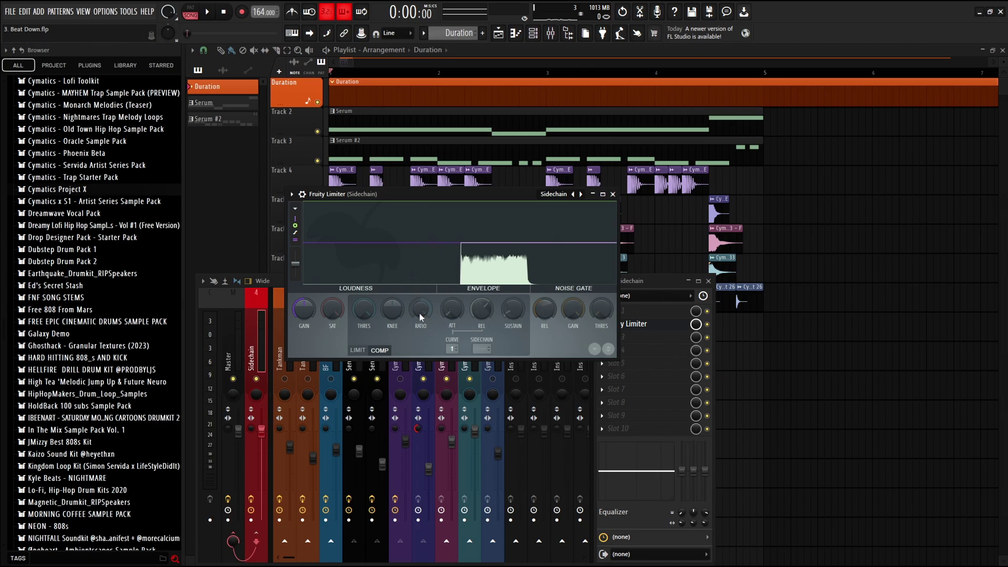
click(359, 350)
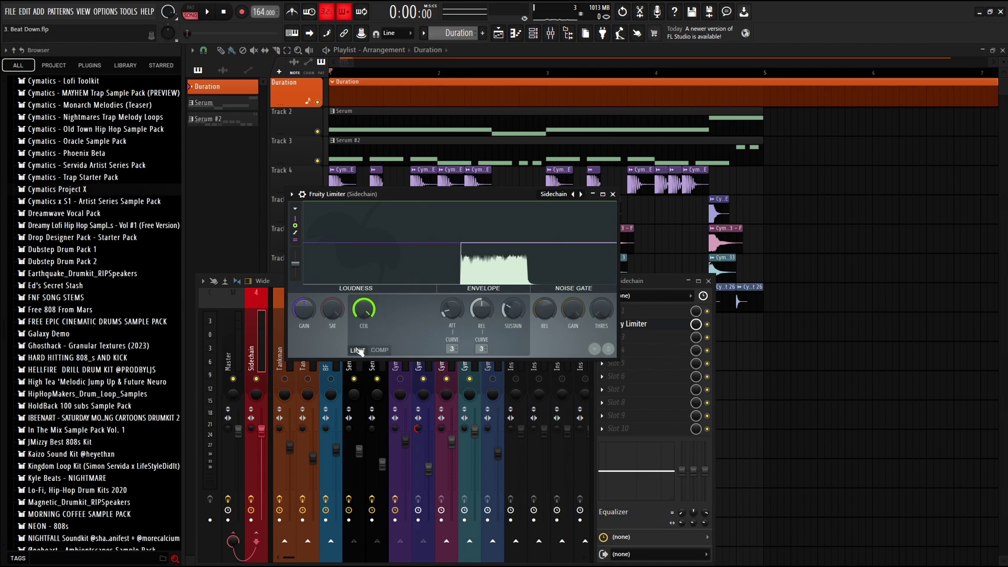
click(379, 350)
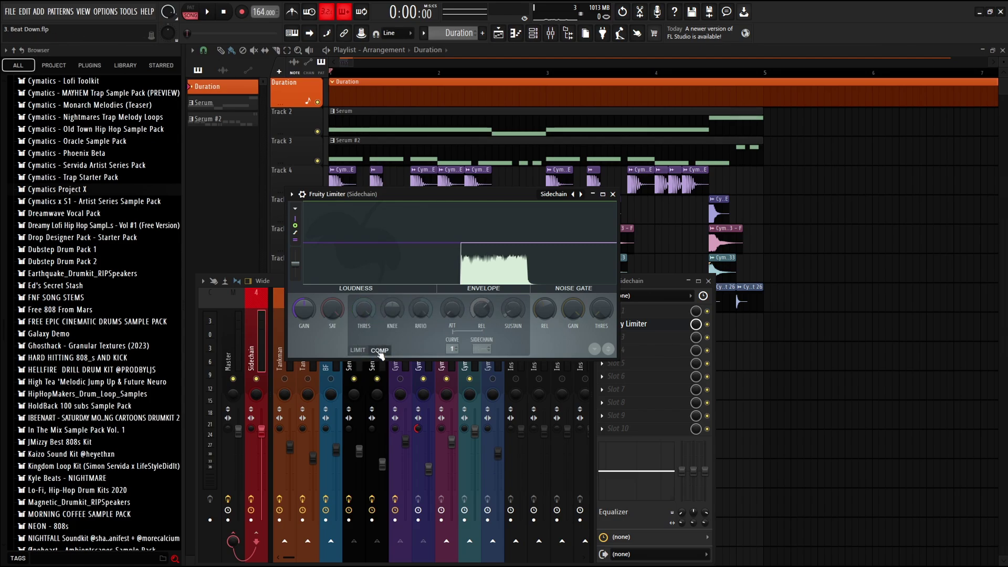
click(474, 349)
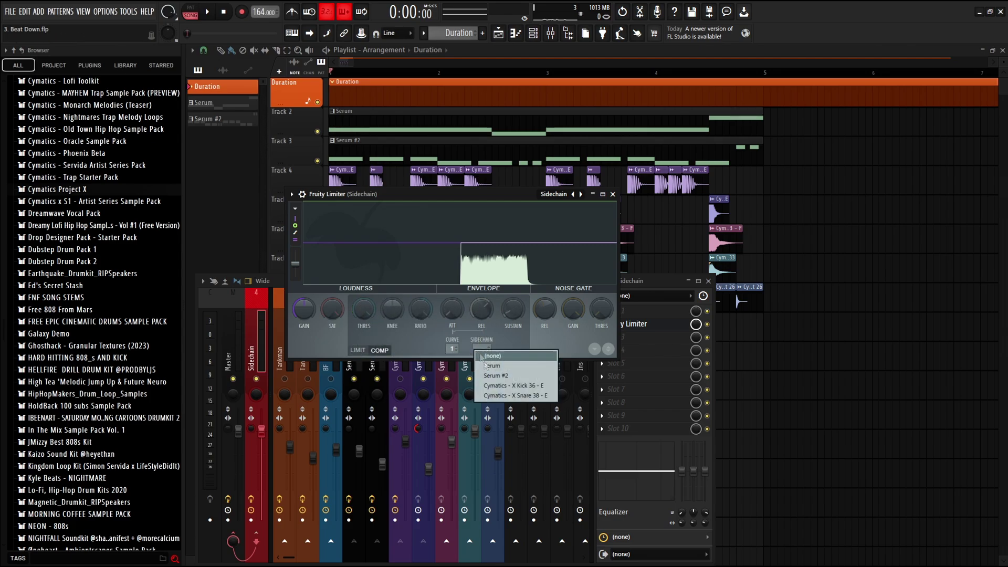
click(517, 396)
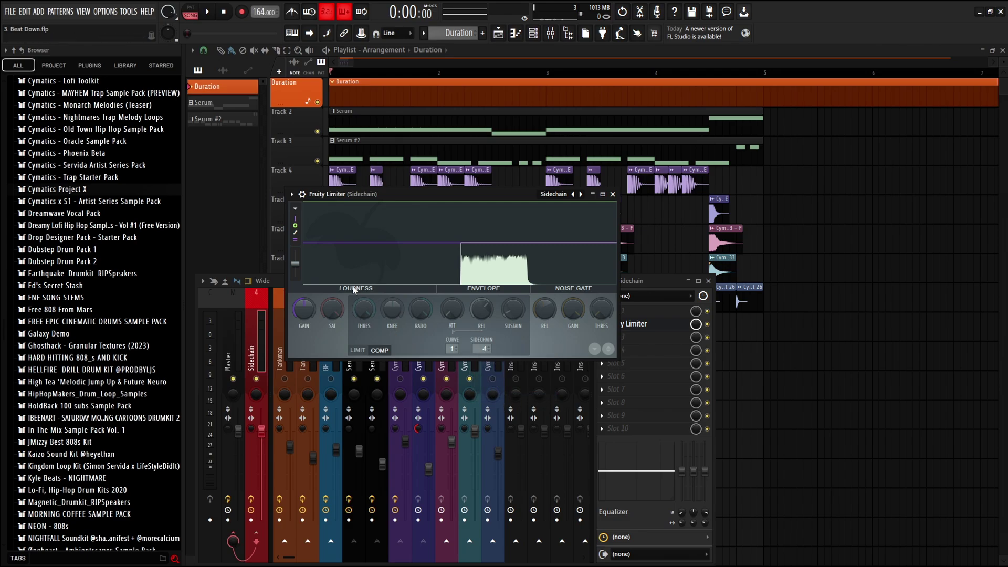
- Lower the snare-fed compressor threshold to about -28.2 dB, reset its knee to 0%, and audition the ducking
drag(361, 303, 361, 328)
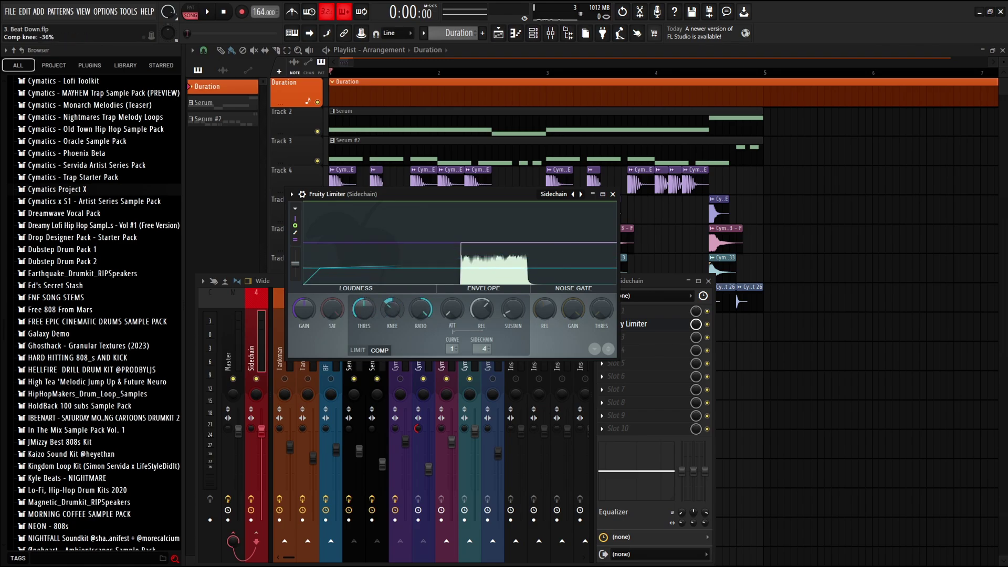
right_click(393, 312)
click(395, 317)
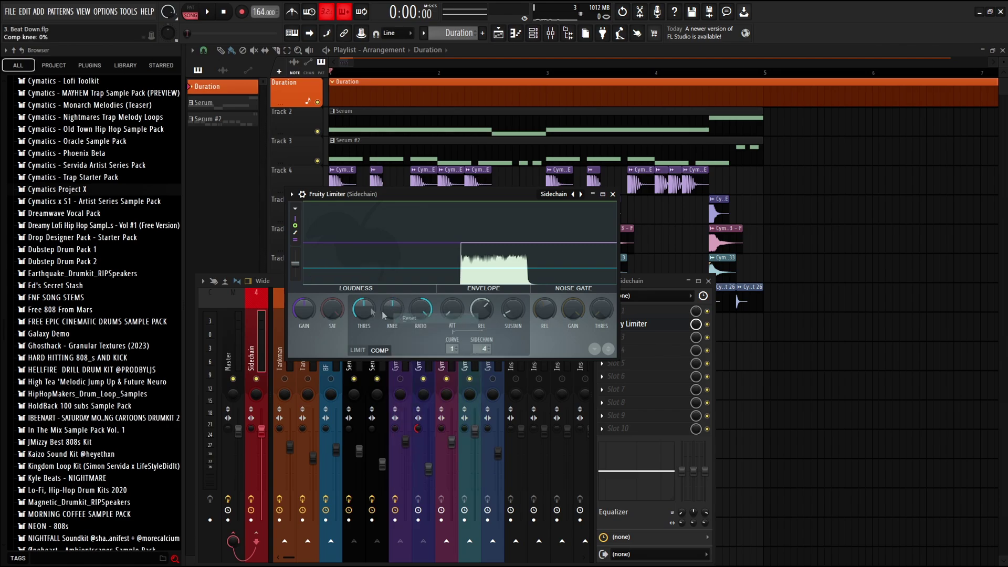
drag(366, 309, 366, 348)
key(space)
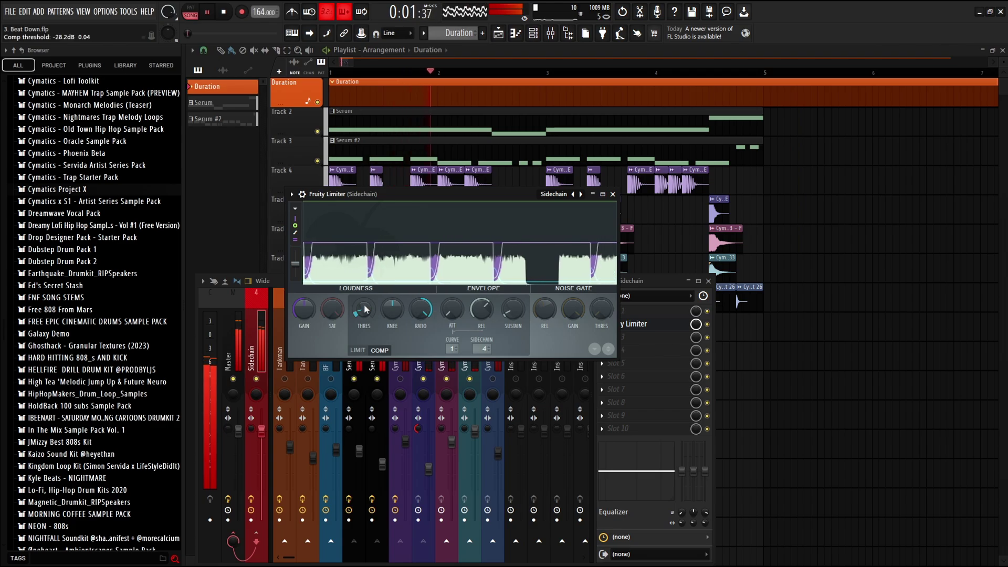
drag(365, 307, 364, 305)
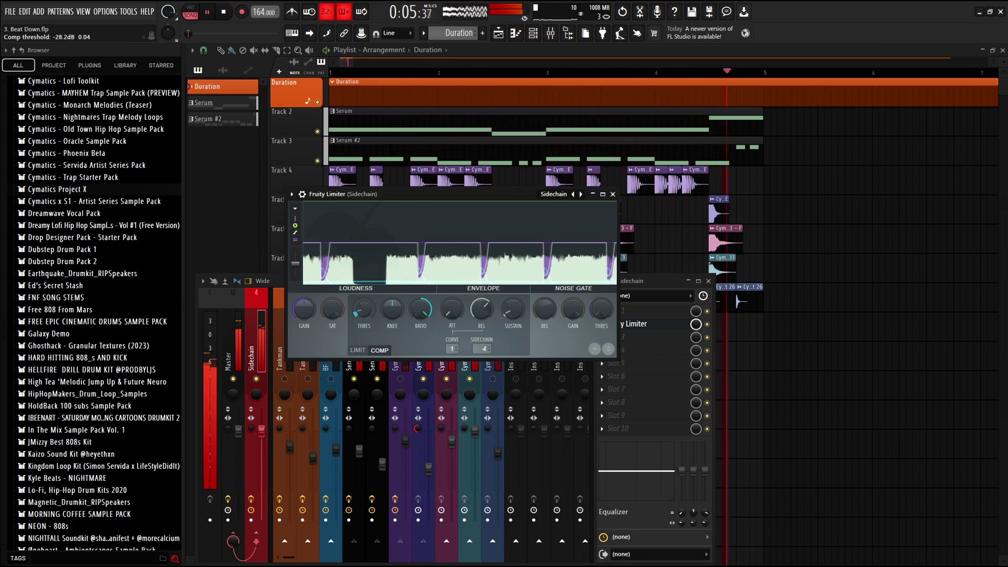
key(Escape)
key(space)
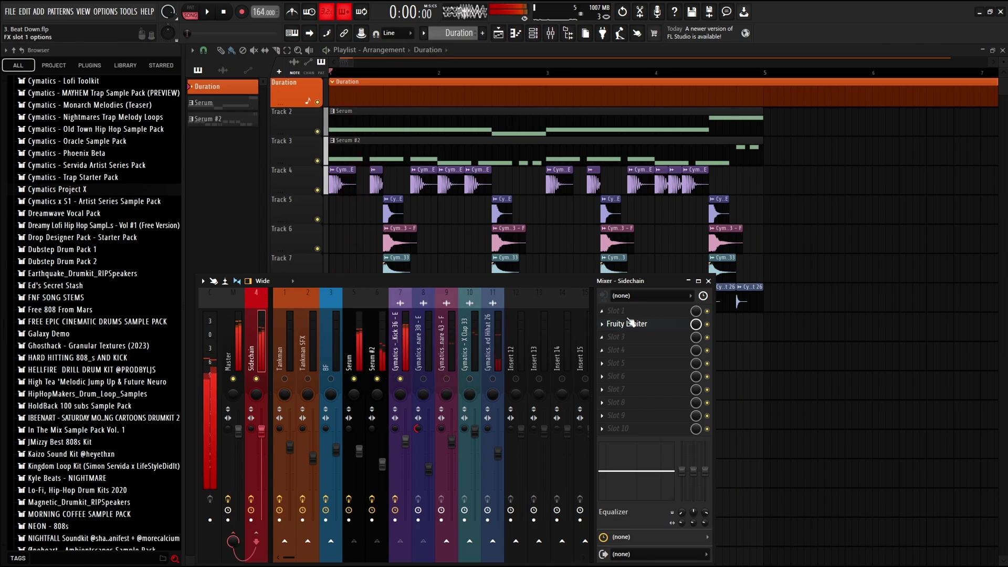
- Load a second Fruity Limiter into effect slot 1 of the Sidechain track and apply its Sidechain preset
click(602, 324)
click(213, 284)
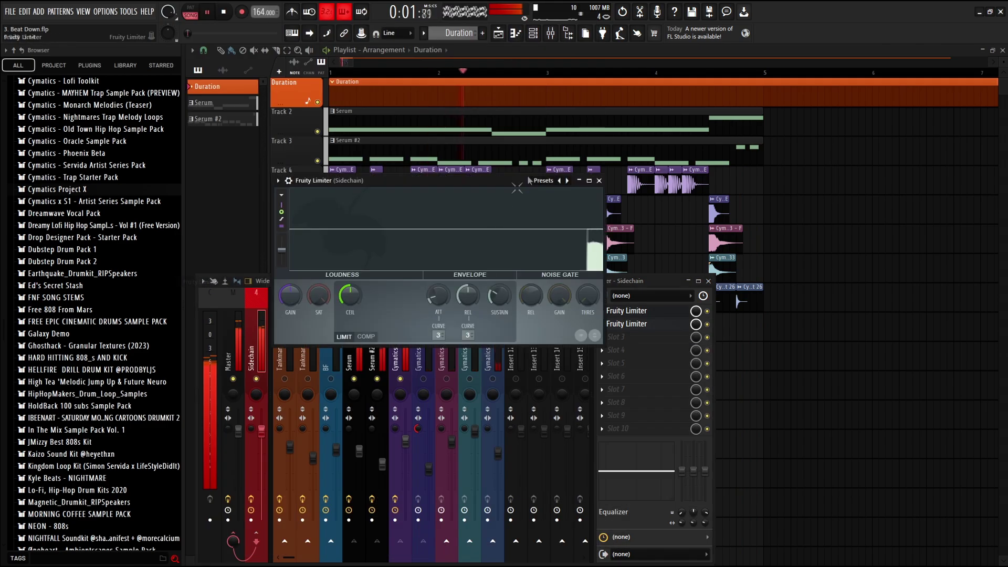
click(544, 180)
click(573, 307)
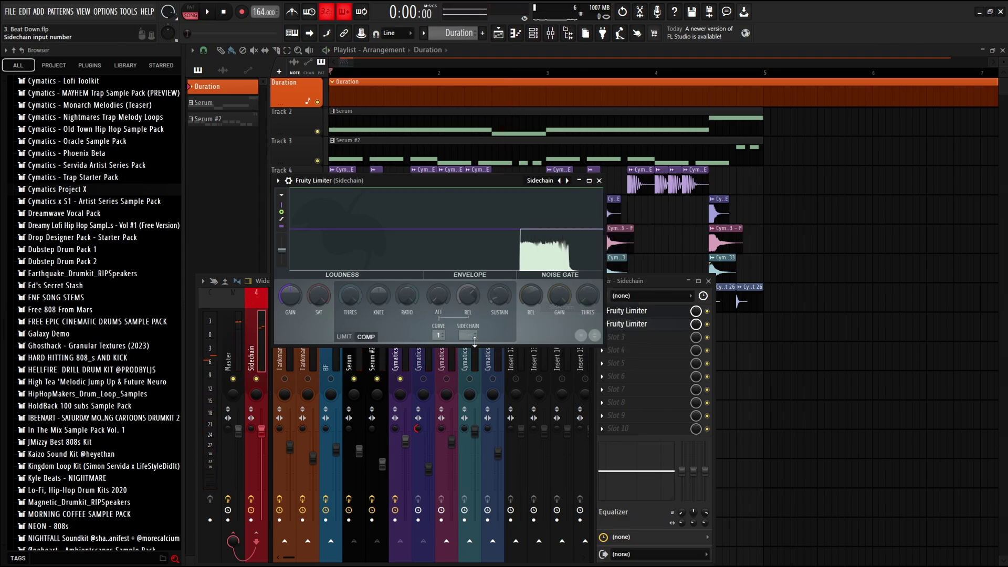
- Set the second limiter's sidechain input to the X Kick 36 track and adjust its compressor threshold to about -17.4 dB over repeated playback
drag(355, 310, 355, 337)
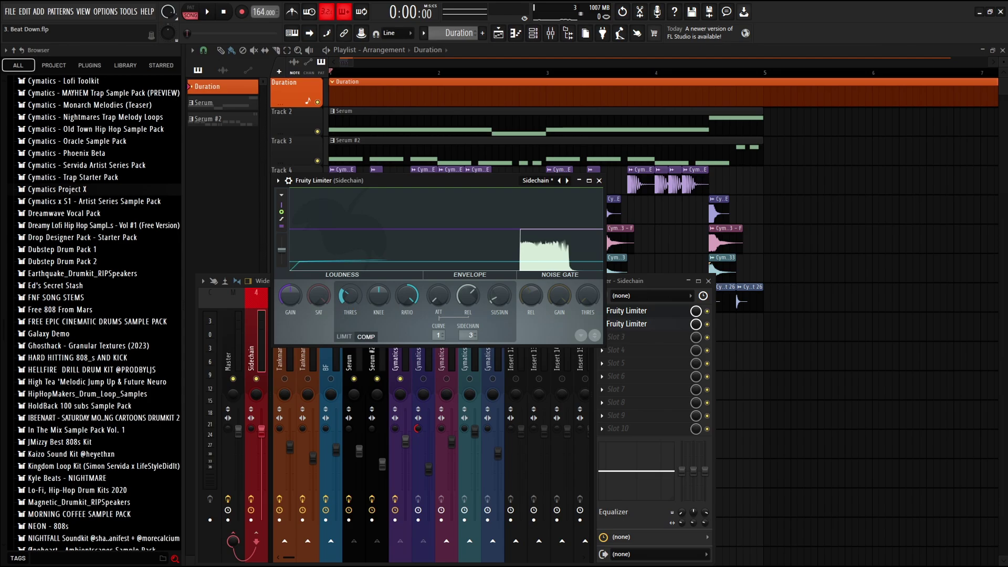
key(space)
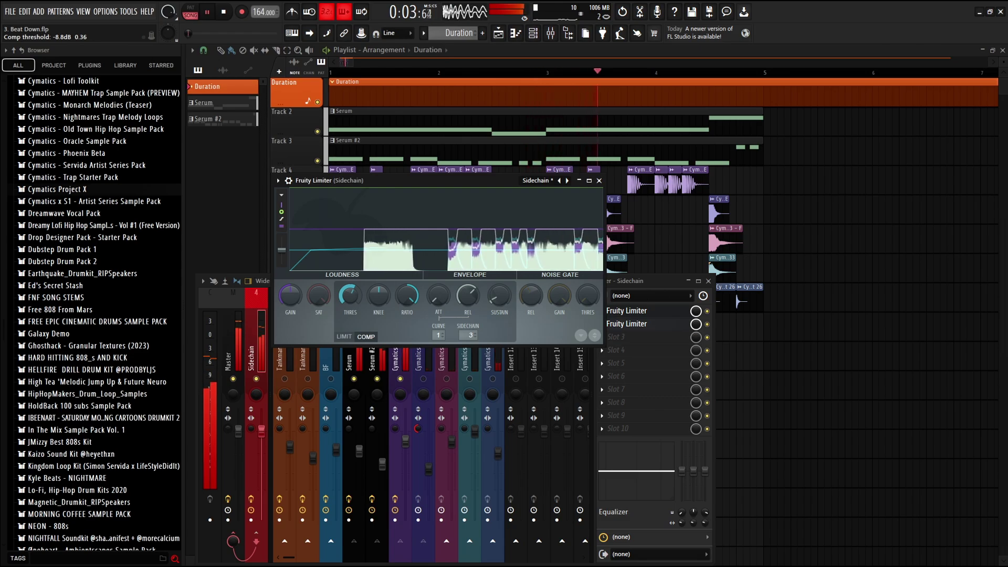
key(space)
mouse_move(349, 296)
mouse_down()
mouse_move(350, 321)
mouse_move(348, 288)
mouse_up()
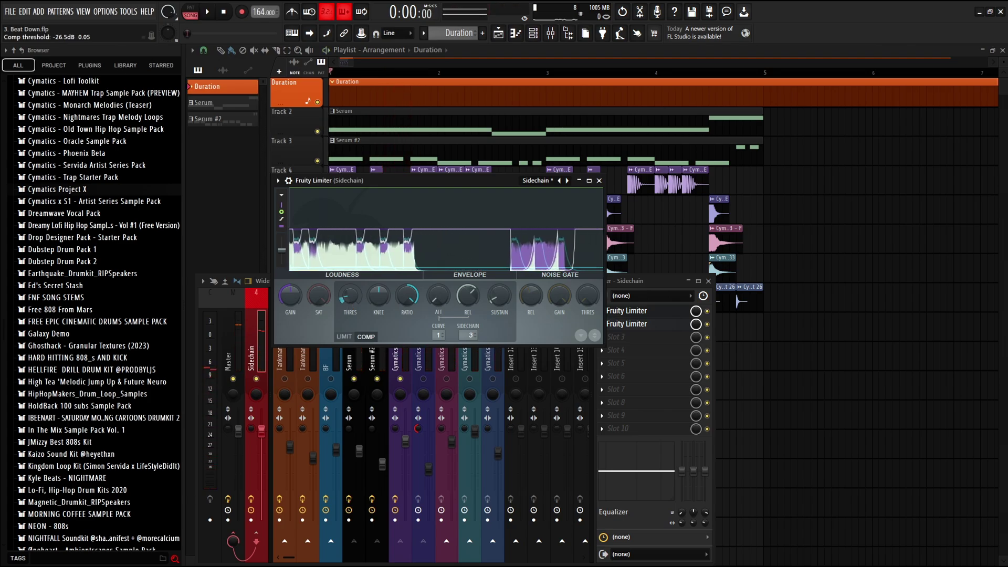
key(space)
key(space)
drag(348, 301, 349, 292)
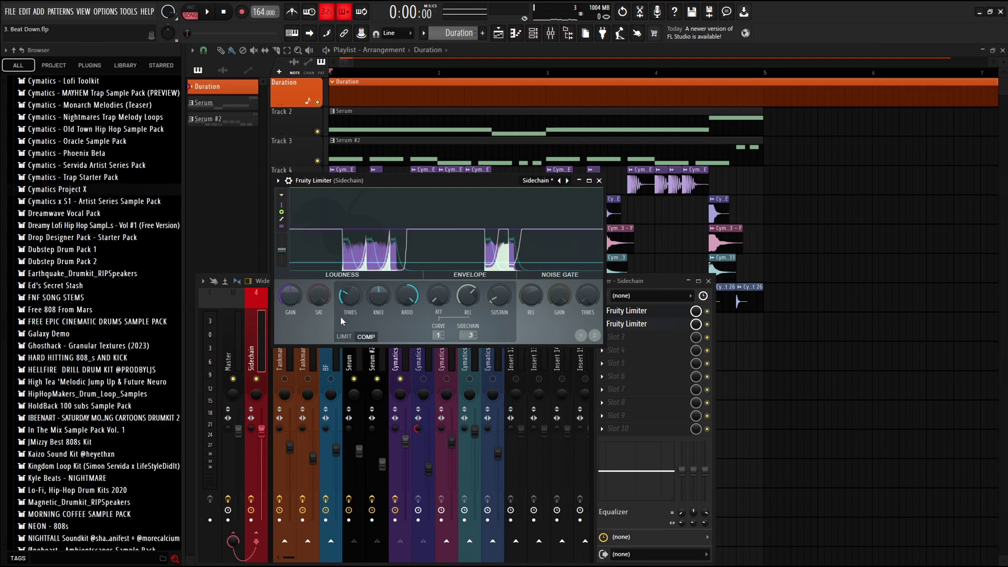
key(space)
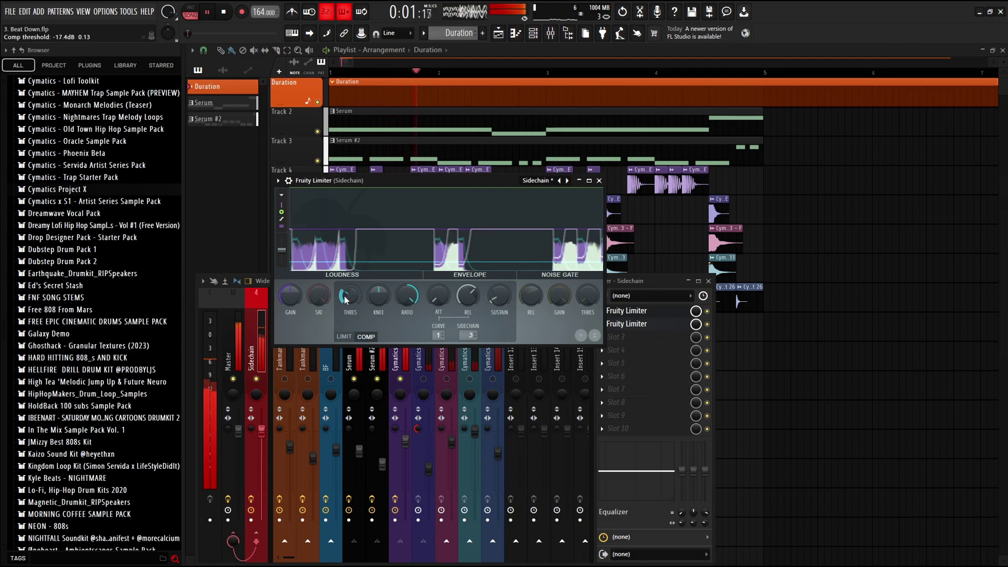
key(Escape)
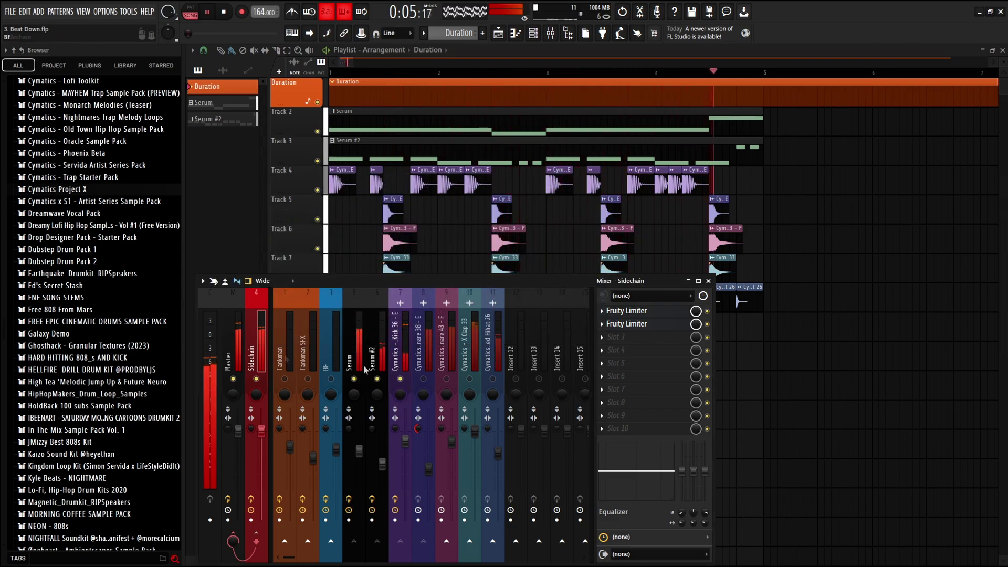
- Shorten the kick-fed compressor's release and lower its threshold to about -20.6 dB while the beat plays
click(625, 324)
key(space)
drag(351, 298, 353, 308)
key(space)
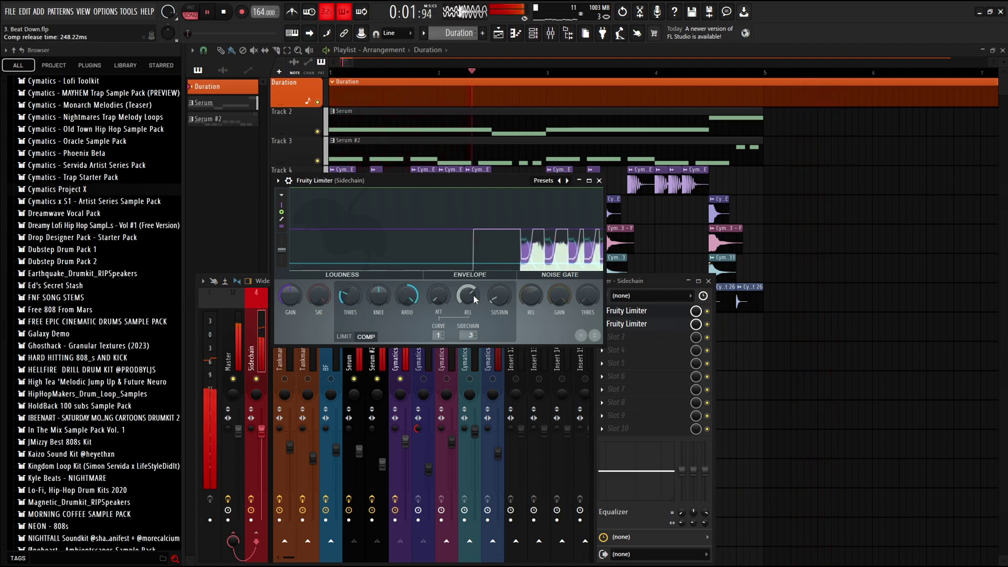
scroll(468, 295, down, 5)
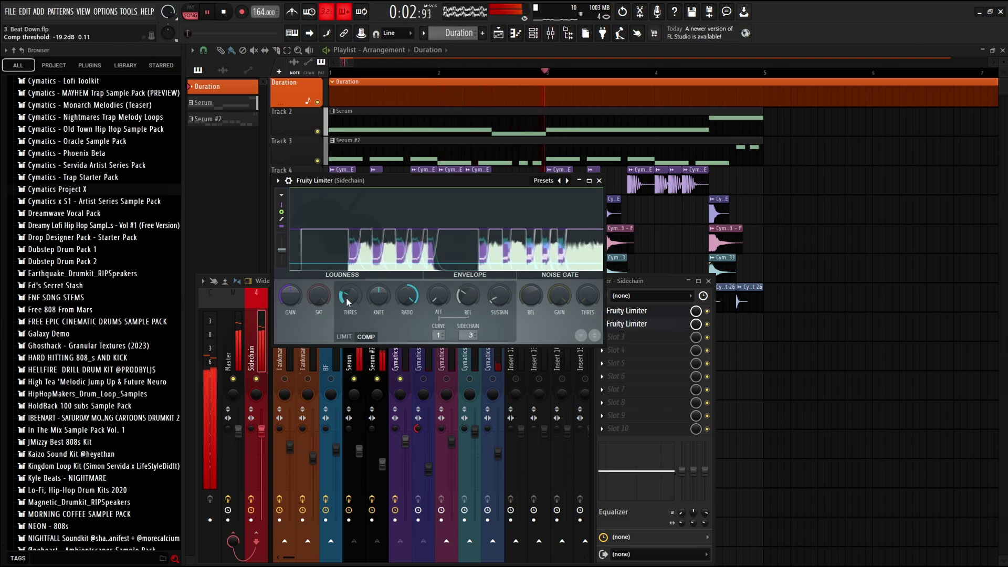
scroll(346, 298, down, 2)
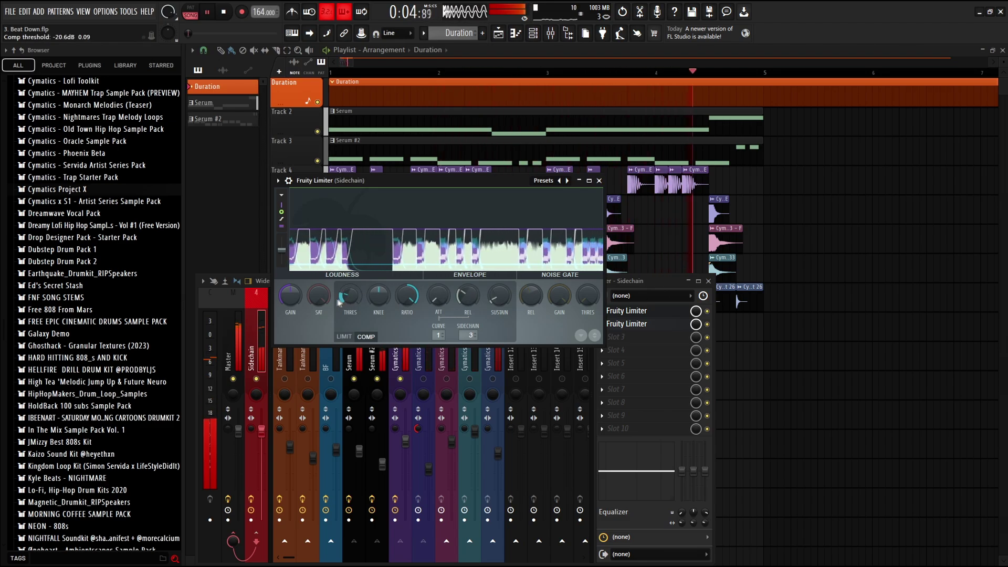
- Close the limiter, stop playback, and restore all muted mixer tracks with the Master track selected
key(Escape)
key(space)
click(234, 360)
right_click(257, 380)
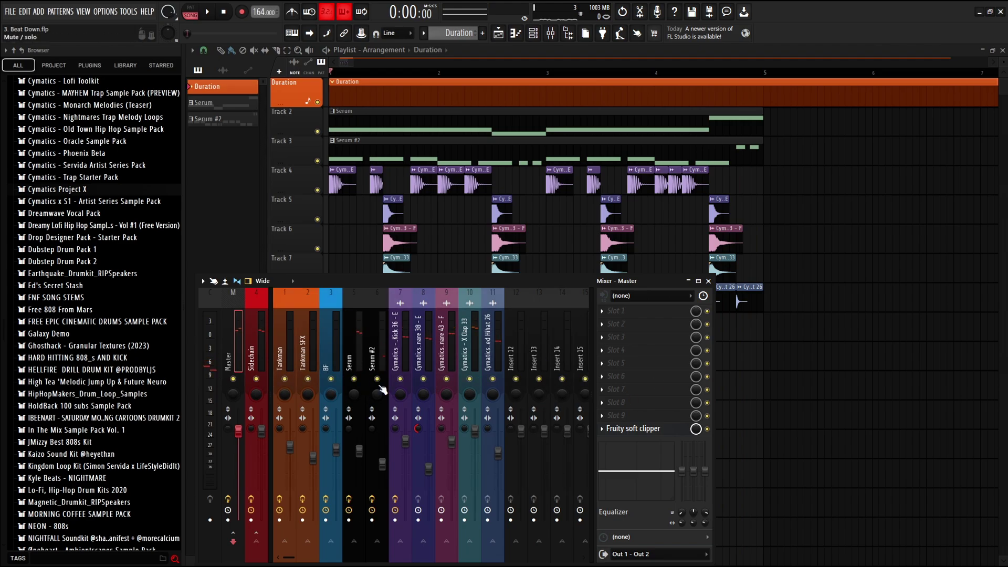
- Toggle solo on the X Kick 36 mixer track and enable the Serum track alongside it
right_click(401, 380)
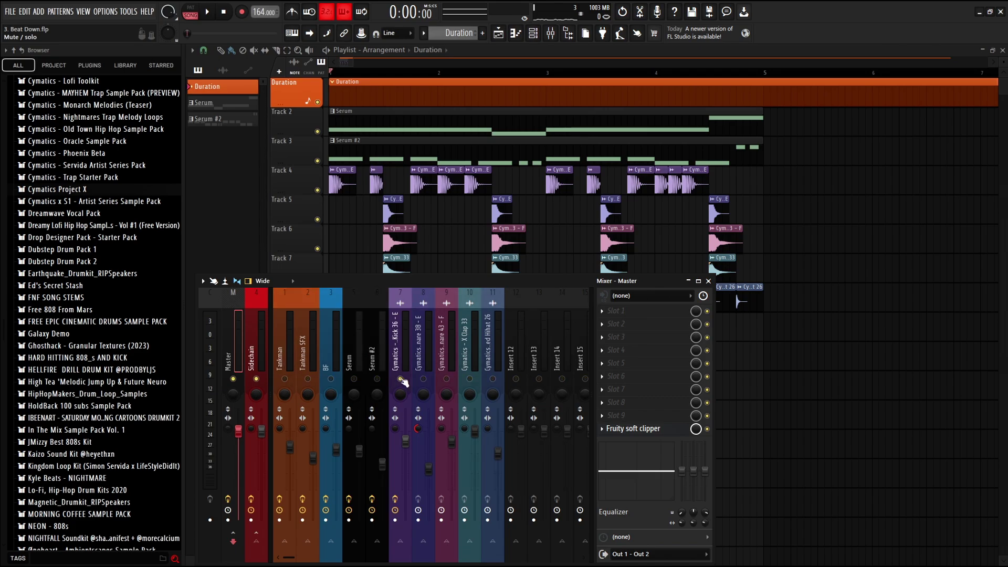
right_click(402, 380)
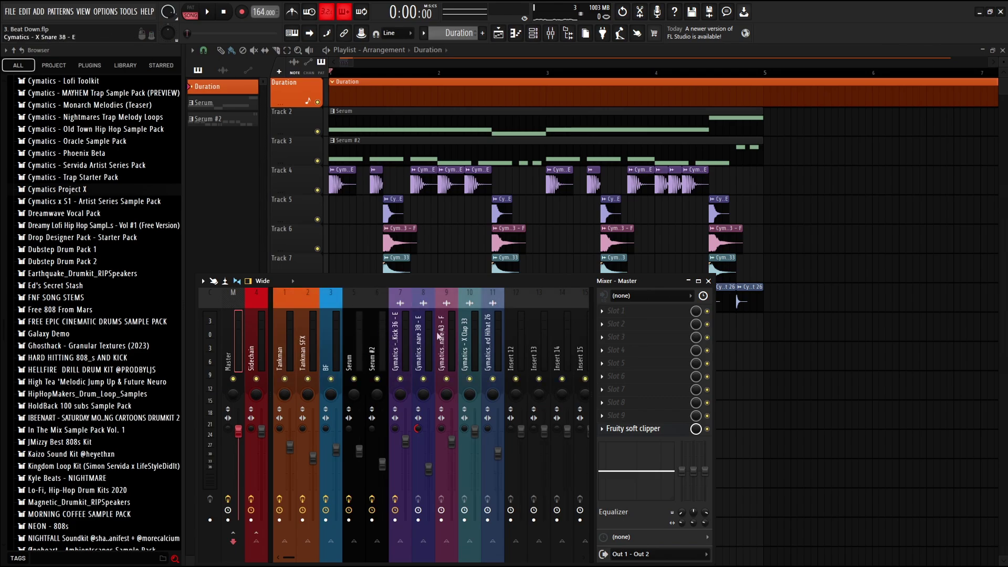
right_click(401, 380)
click(355, 379)
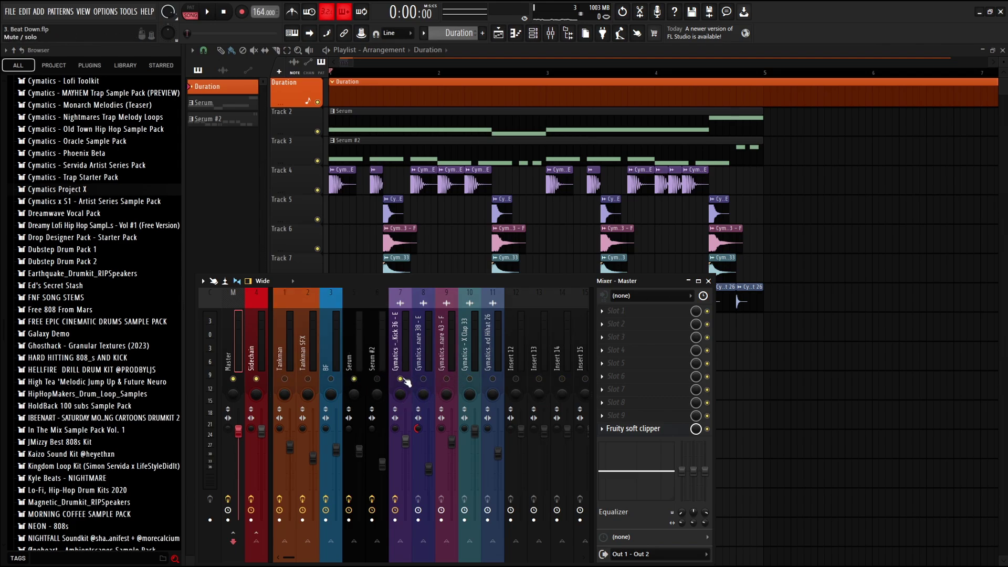
- Play the full beat and lower the X Closed Hihat 26 mixer track's volume to about 66%
key(F9)
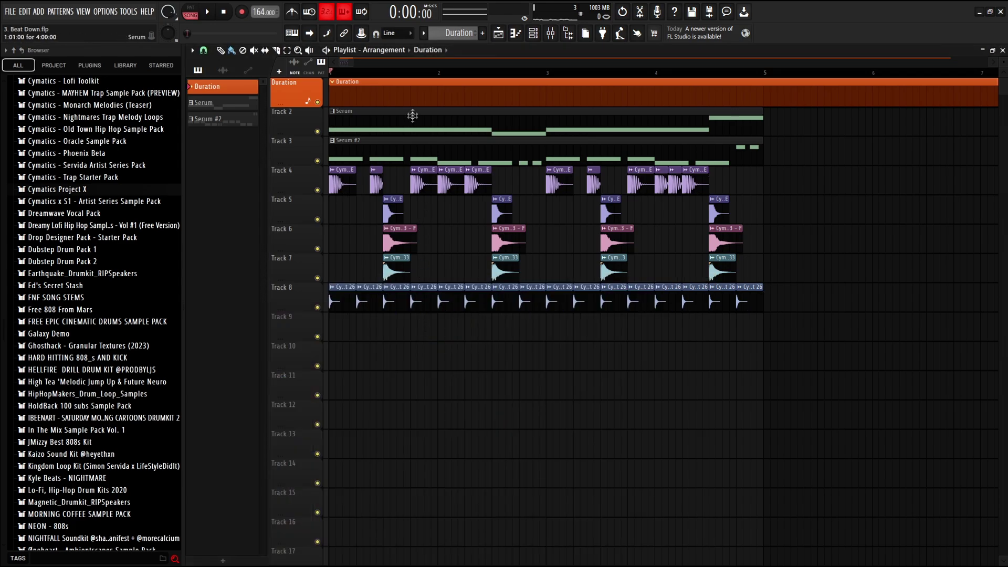
key(space)
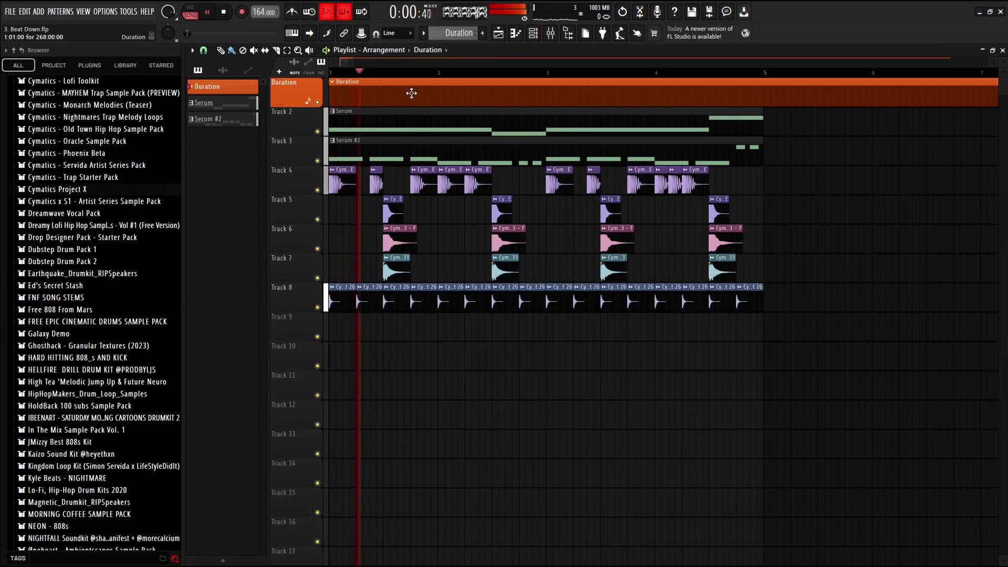
click(560, 30)
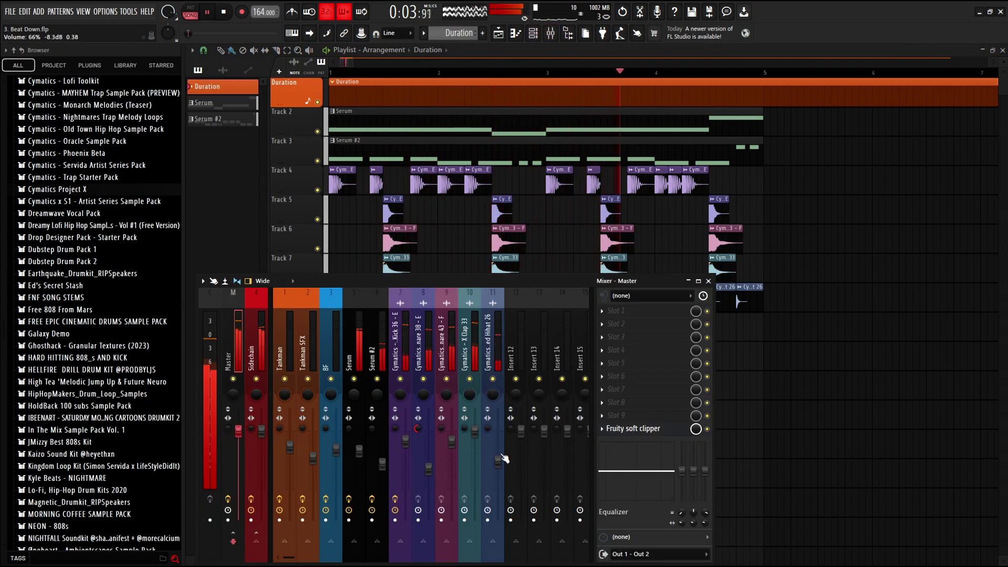
key(F9)
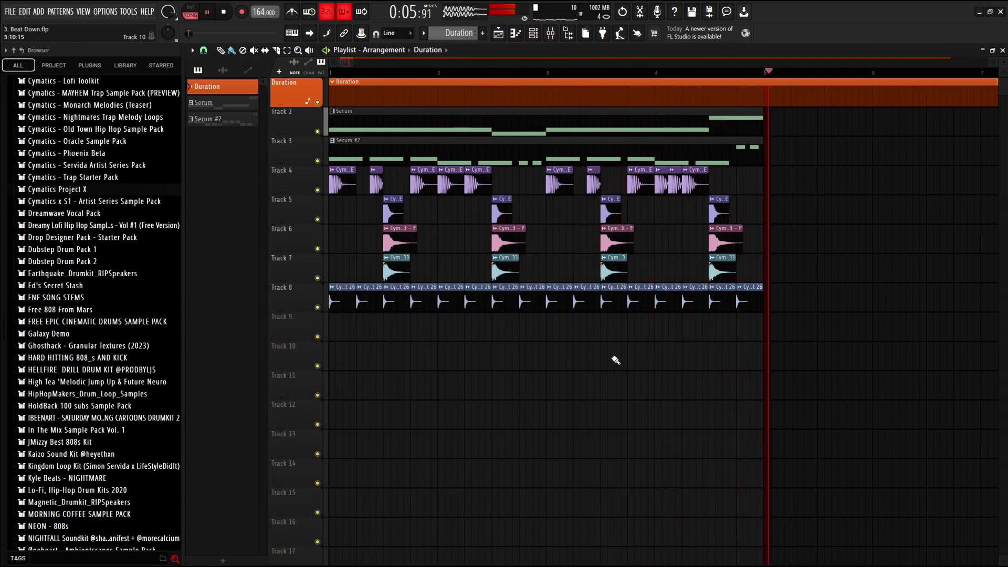
- Select all melody and drum clips on Tracks 2 to 8 in the playlist and move them to start at bar 5
scroll(613, 361, down, 2)
drag(715, 399, 226, 136)
key(space)
drag(378, 114, 706, 115)
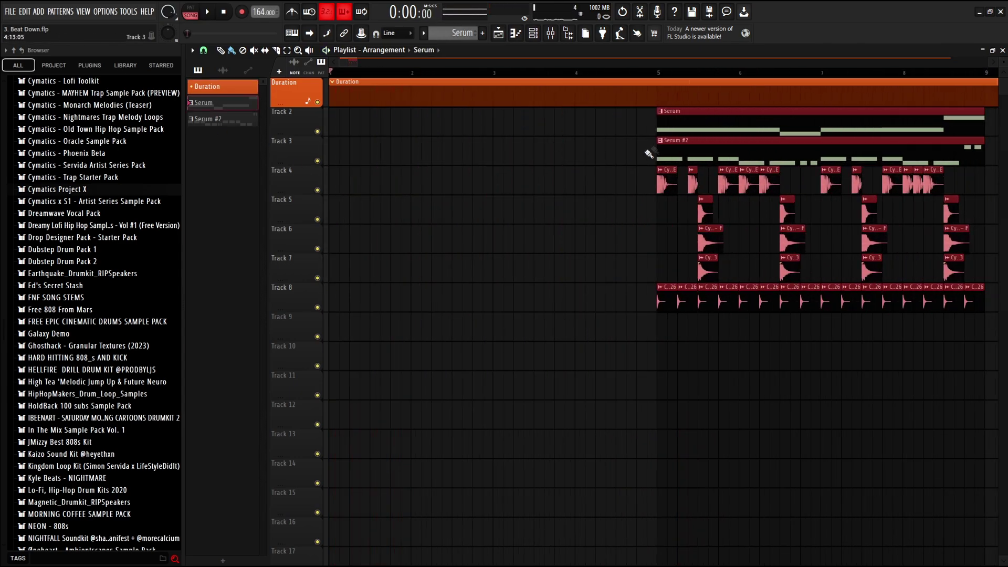
- Place a Serum #2 clip at bar 1 on Track 3, start playback, and save the project
click(596, 142)
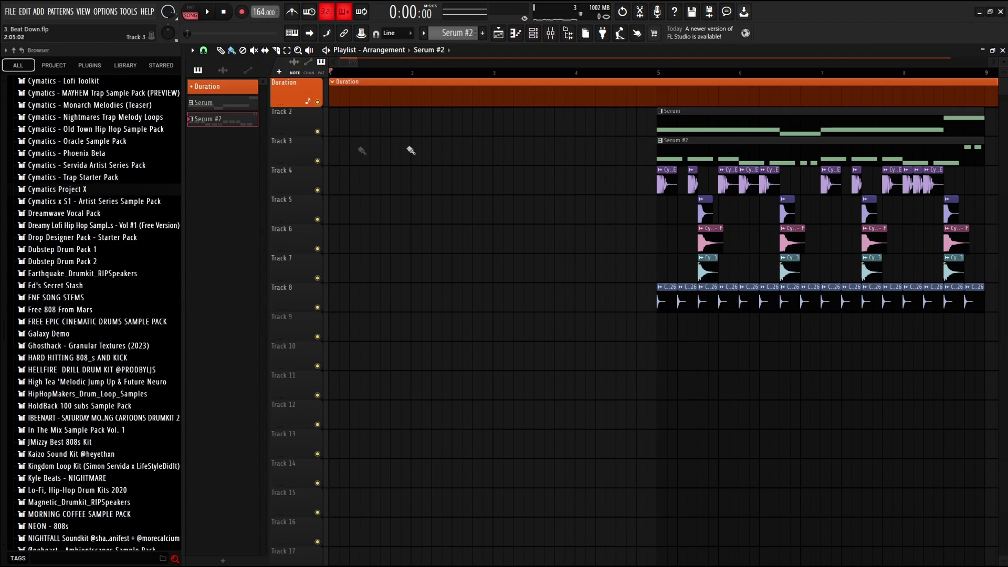
click(460, 150)
key(space)
scroll(512, 182, down, 2)
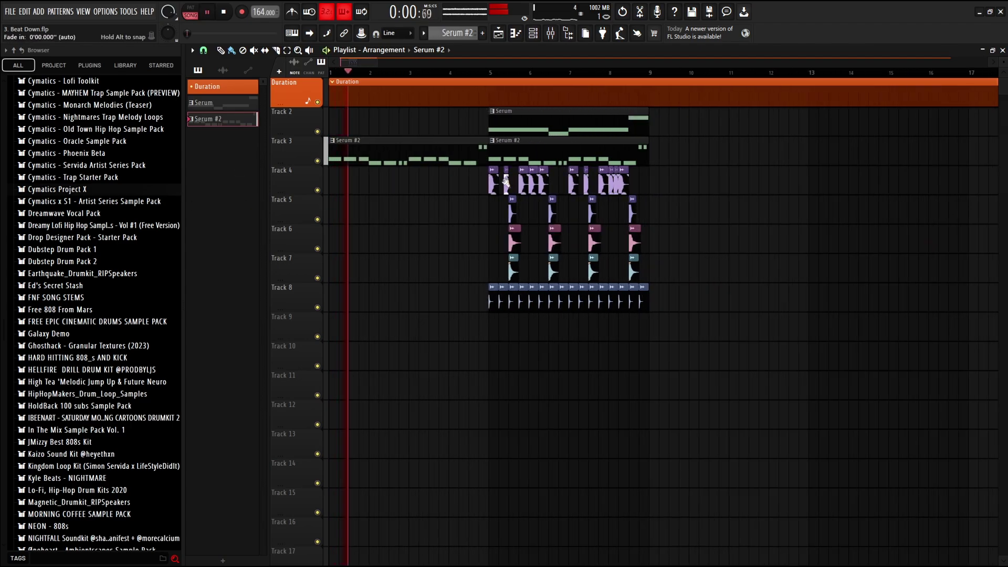
scroll(506, 182, down, 1)
key(ctrl+s)
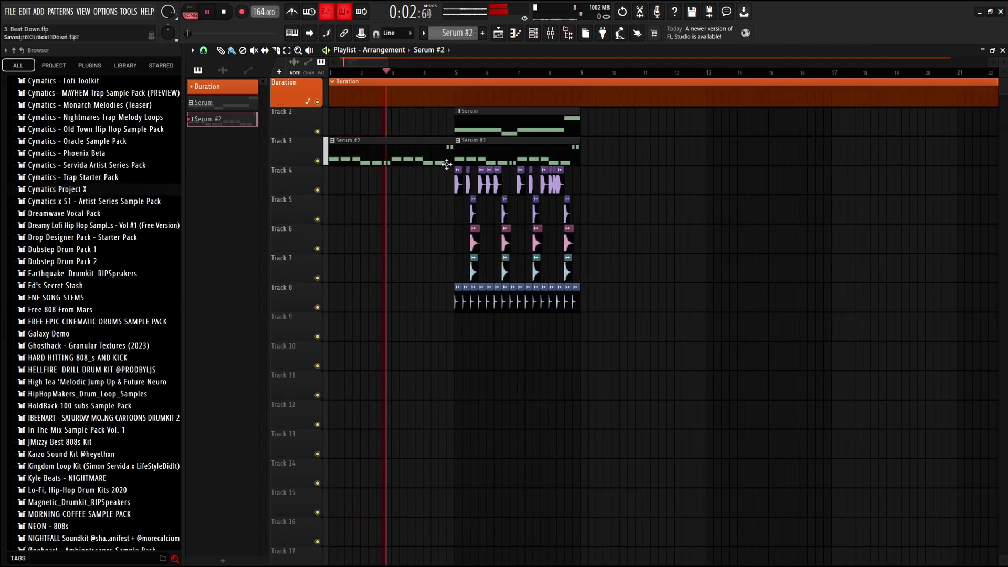
- Move the bar 5 section to bar 9, and fill bars 5 to 8 with Serum #2 on Track 3 and Serum on Track 2
drag(426, 167, 743, 417)
drag(518, 128, 421, 405)
key(space)
key(ctrl+z)
drag(481, 124, 420, 173)
key(ctrl+b)
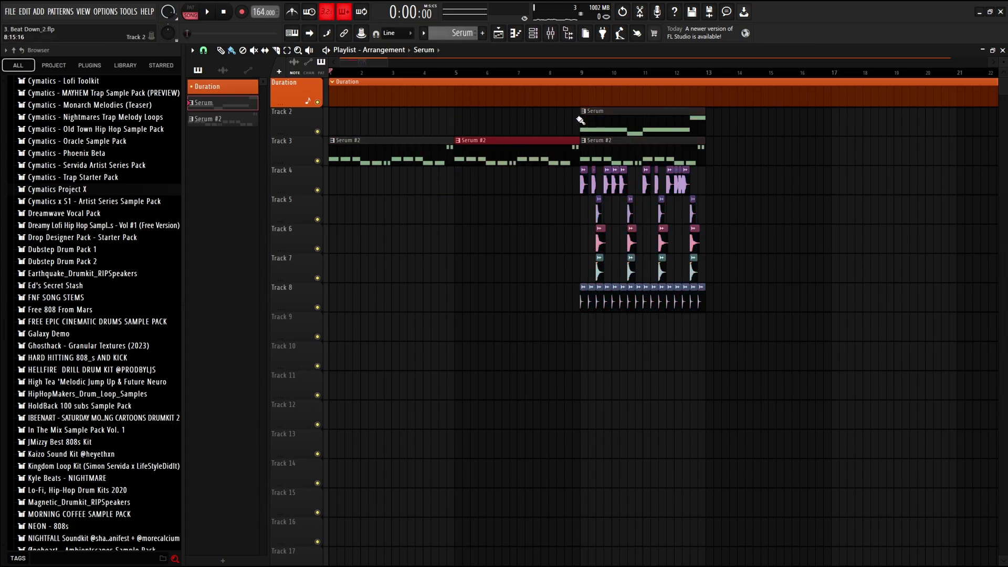
click(534, 126)
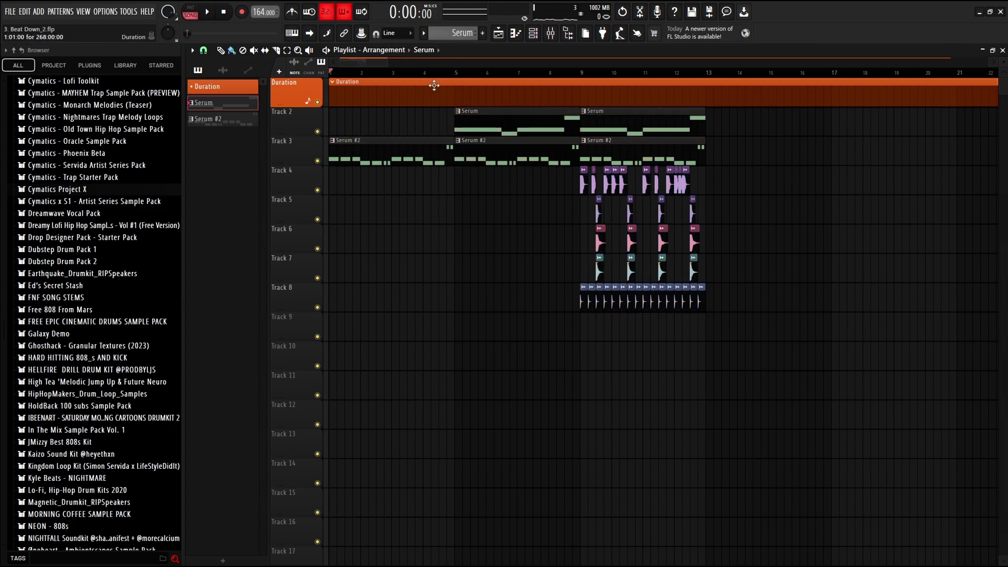
- Play the arrangement from the beginning
scroll(425, 66, right, 2)
scroll(360, 63, left, 2)
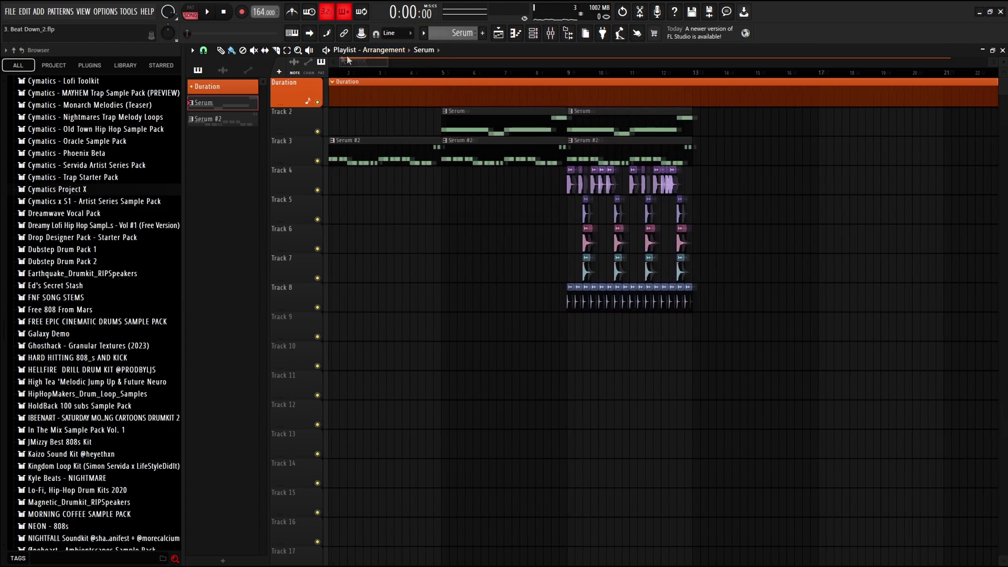
click(459, 77)
mouse_move(455, 75)
mouse_down()
mouse_move(586, 82)
mouse_move(329, 79)
mouse_up()
key(space)
- Duplicate the bar 9 melody and drum section on Tracks 2 to 8 three times to reach bar 25, and stop playback
drag(524, 371, 812, 176)
drag(745, 158, 644, 126)
key(ctrl+b)
scroll(487, 215, down, 2)
key(ctrl+b)
key(ctrl+b)
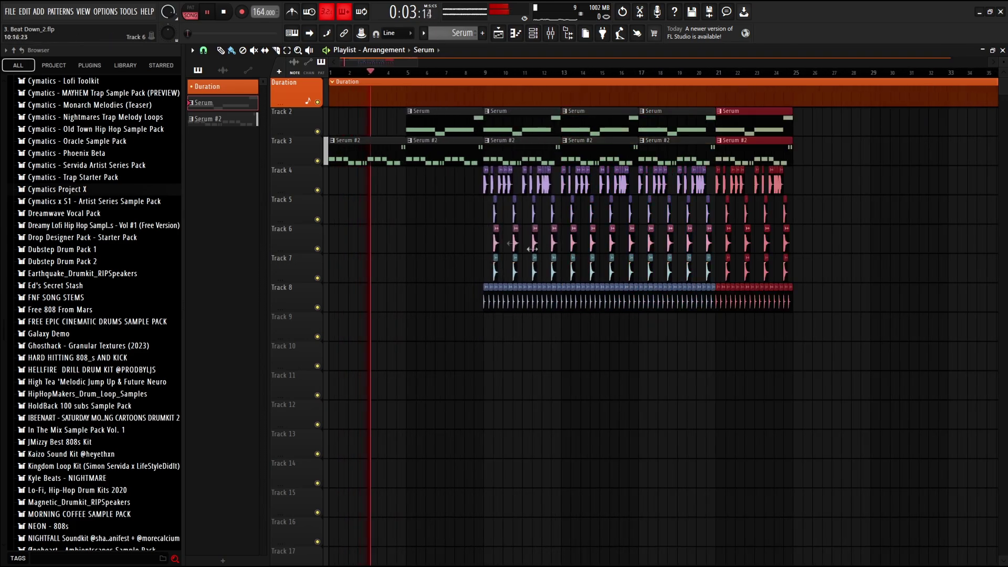
scroll(532, 248, up, 6)
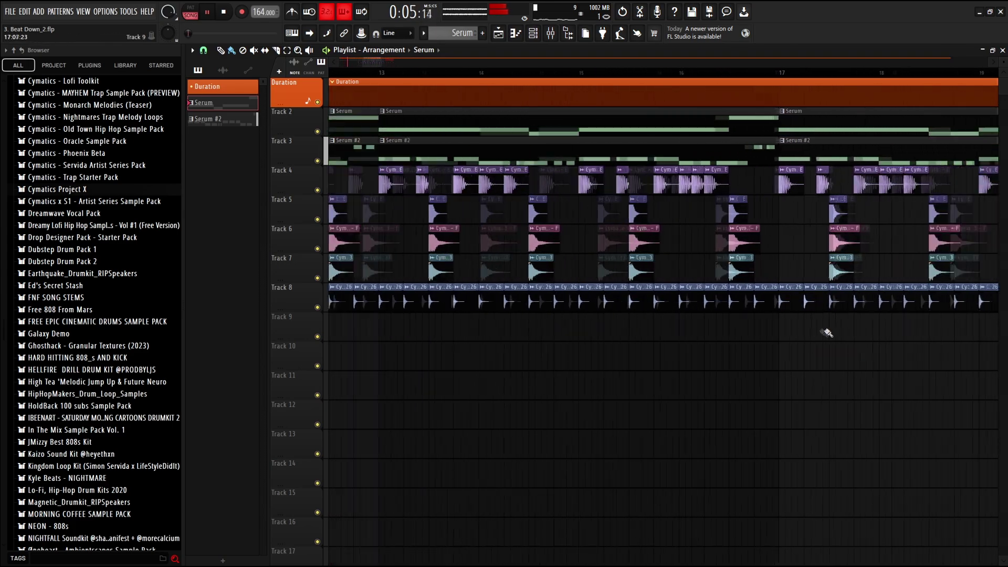
scroll(824, 332, down, 5)
key(space)
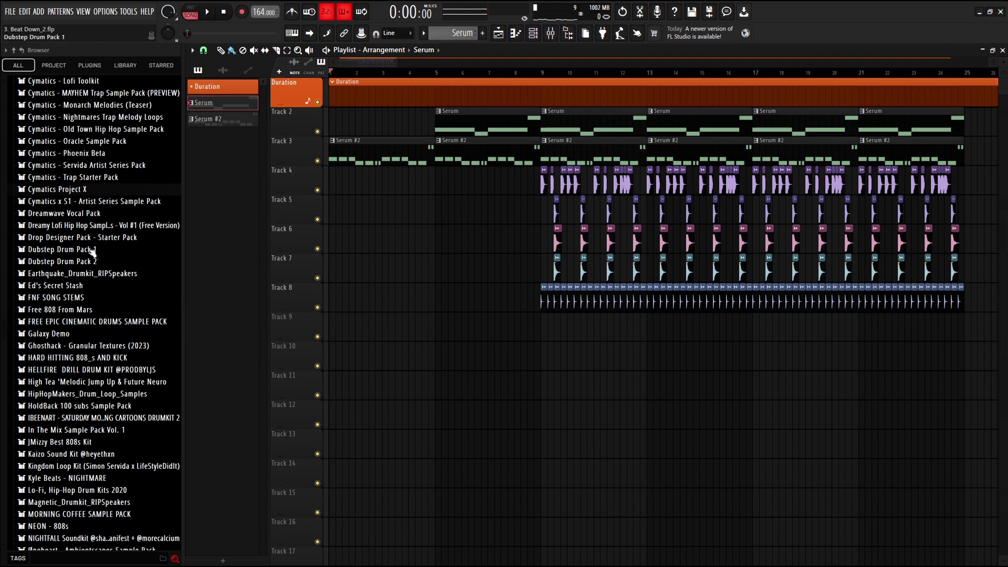
- Open the Various FX folder inside the FX folder of the Cymatics Project X pack
click(84, 189)
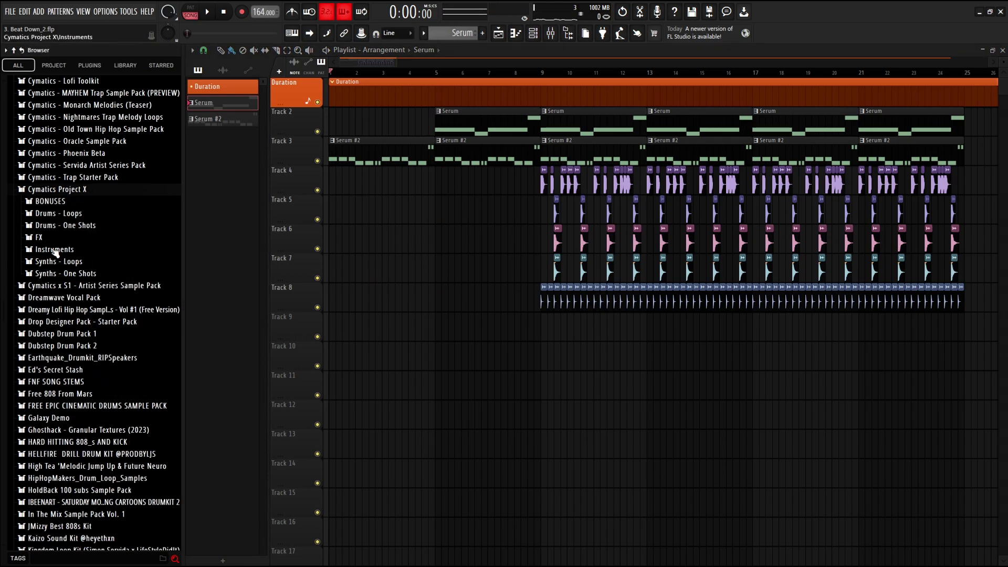
click(53, 239)
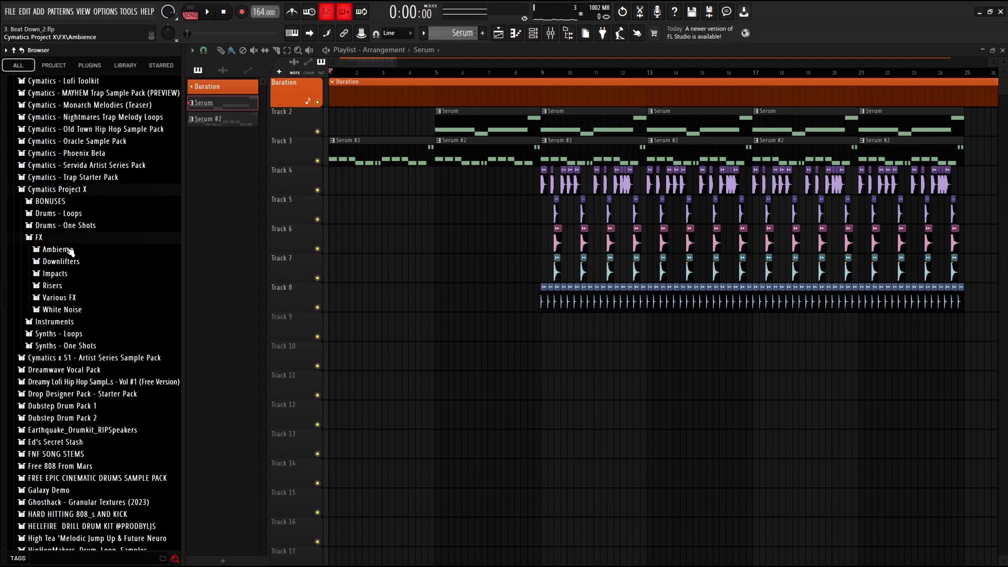
click(69, 298)
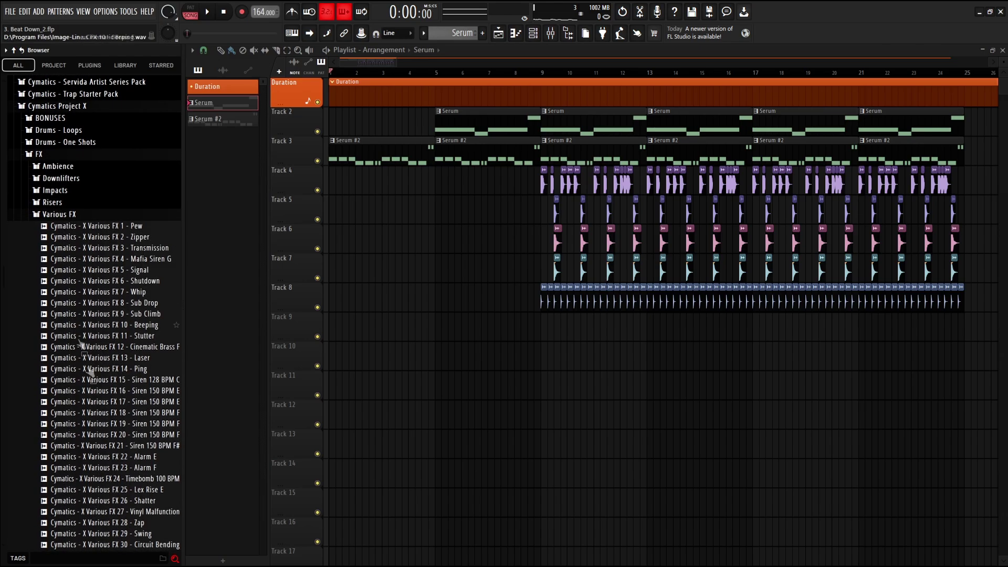
scroll(105, 346, down, 10)
- Audition the last Various FX samples and place X Various FX 26 - Shatter at bar 9 on Track 9
click(105, 336)
scroll(105, 336, up, 4)
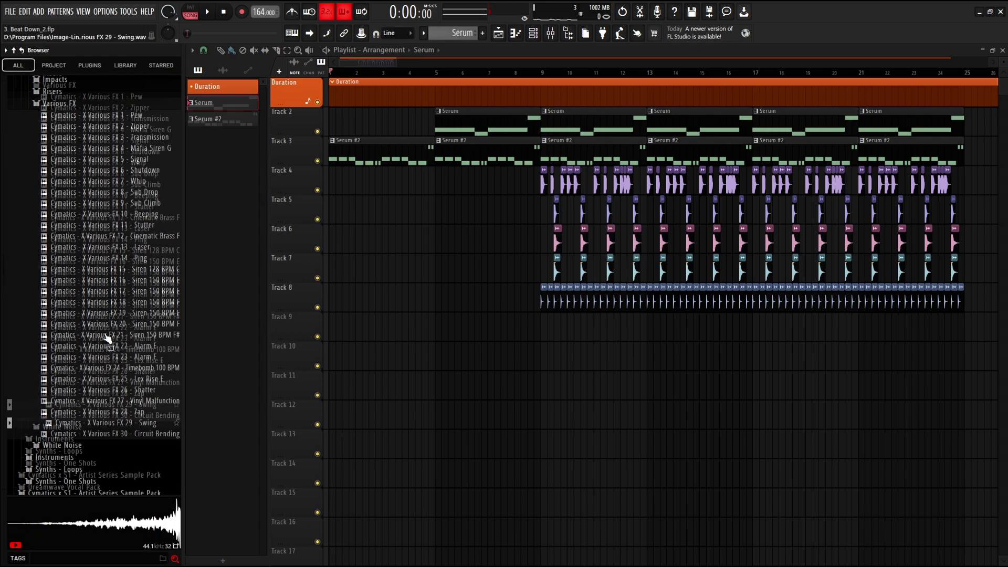
click(96, 478)
click(93, 457)
click(95, 436)
click(95, 427)
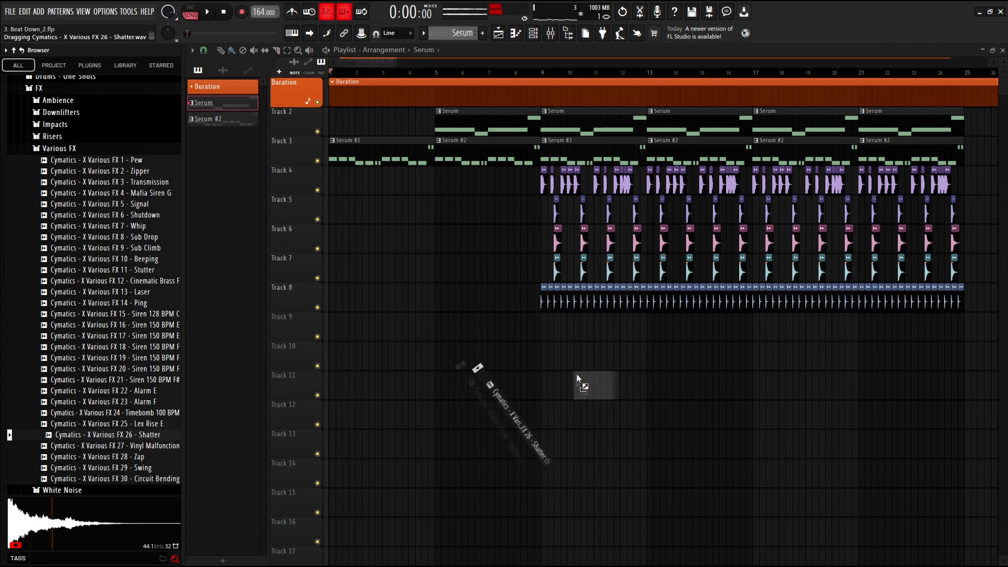
drag(577, 374, 539, 322)
- Audition the remaining Various FX samples from Timebomb up to Pew, and collapse the folder
click(83, 414)
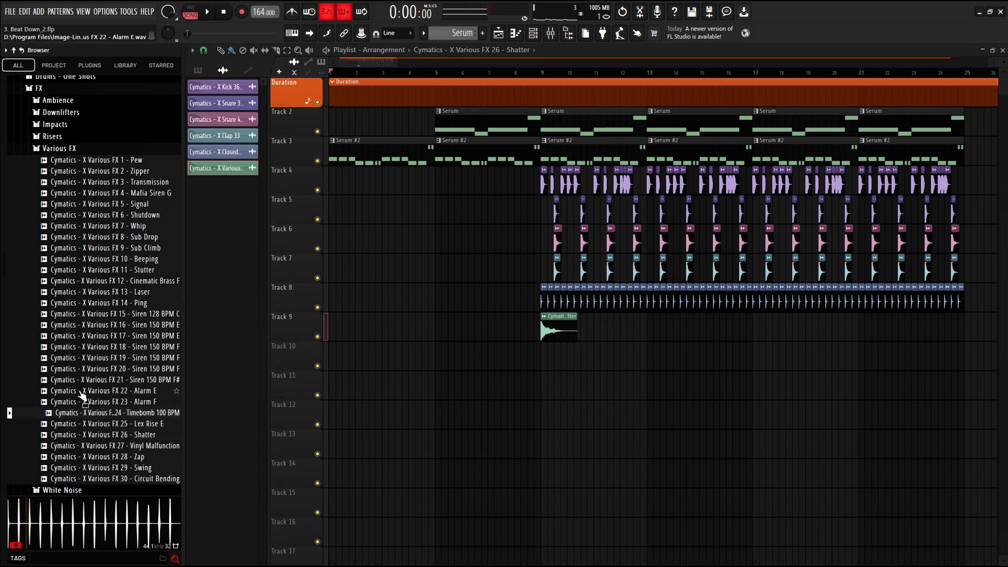
click(83, 391)
click(88, 380)
click(97, 369)
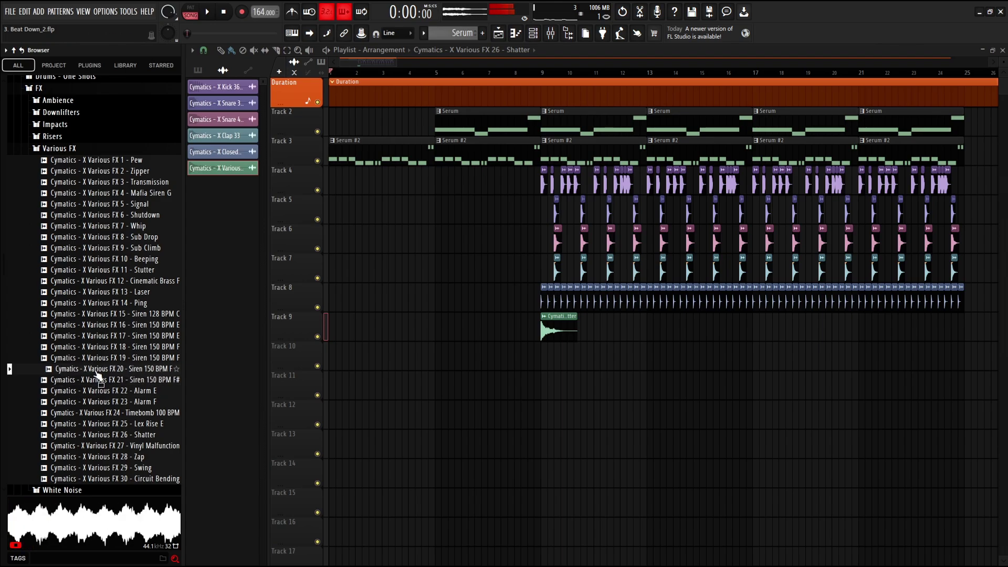
click(105, 358)
click(106, 337)
click(110, 304)
click(112, 293)
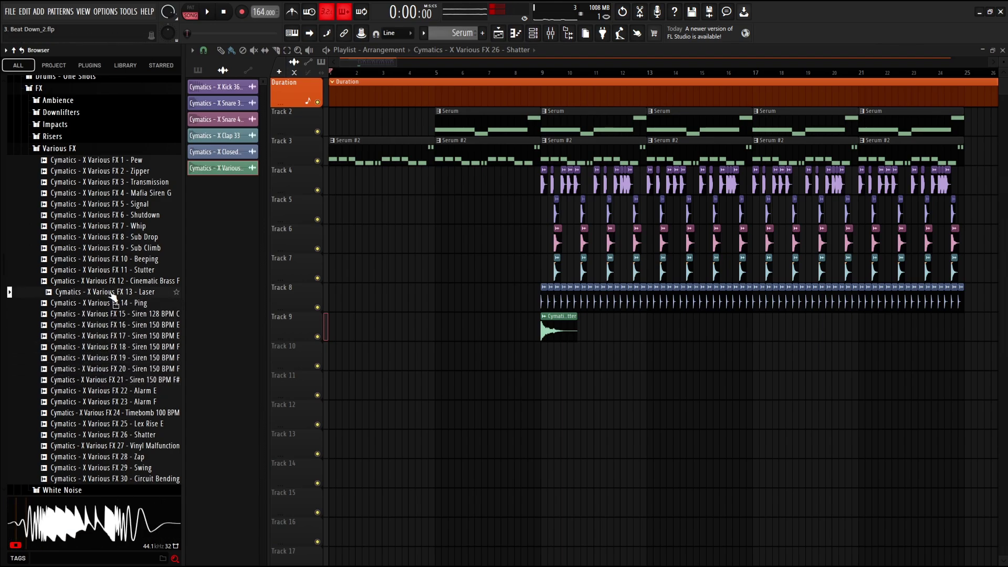
click(113, 282)
click(115, 270)
click(114, 237)
click(114, 226)
click(114, 214)
click(113, 192)
click(112, 182)
click(111, 174)
click(113, 162)
click(104, 152)
scroll(99, 179, up, 5)
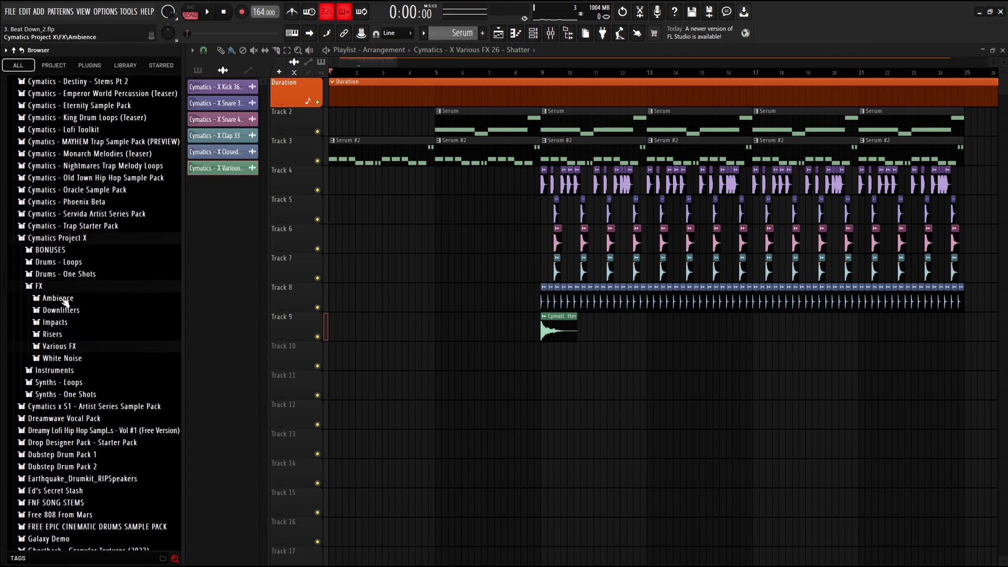
- Check the subfolders of Drums - One Shots in Cymatics Project X
click(69, 286)
click(78, 274)
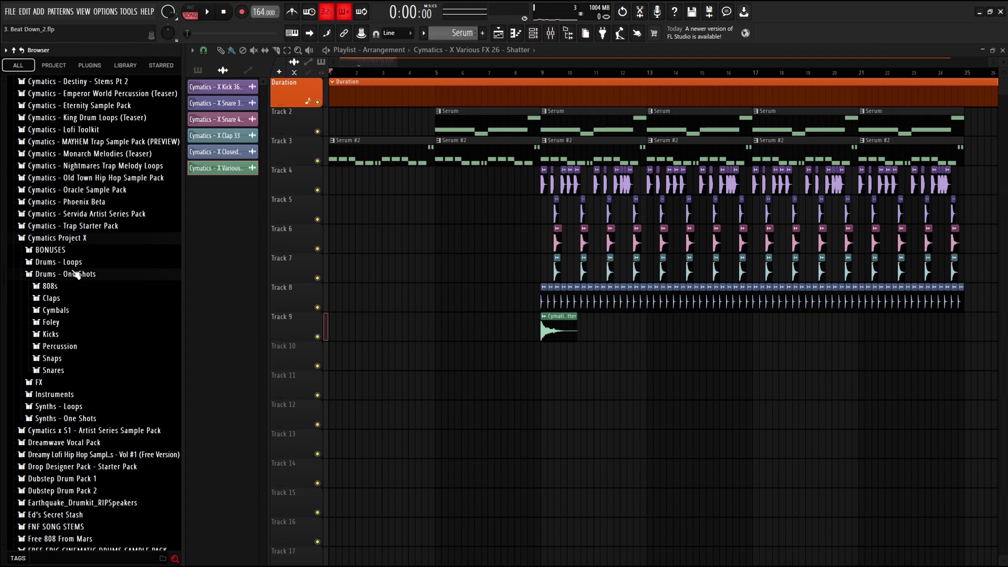
click(72, 274)
click(40, 286)
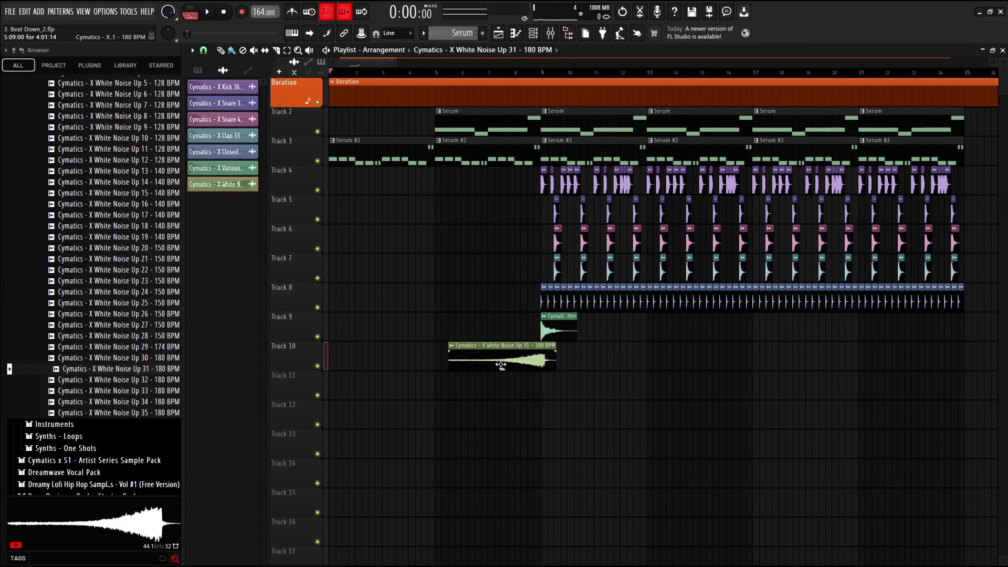
- Open the White Noise Up 31 clip's sample settings and set its source tempo to 180 BPM through tempo detection
double_click(501, 365)
click(496, 179)
click(472, 190)
right_click(422, 182)
click(448, 198)
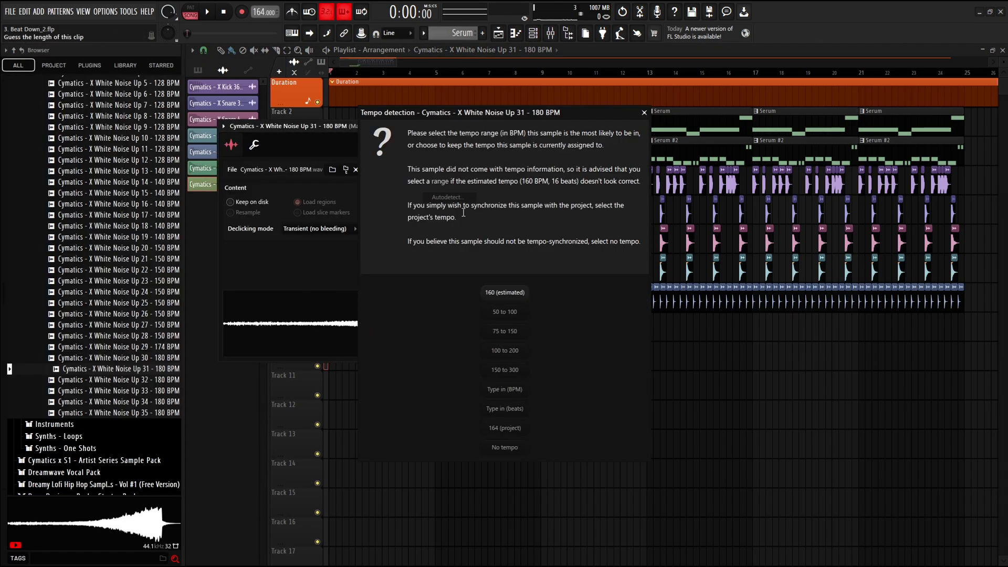
key(Escape)
right_click(424, 183)
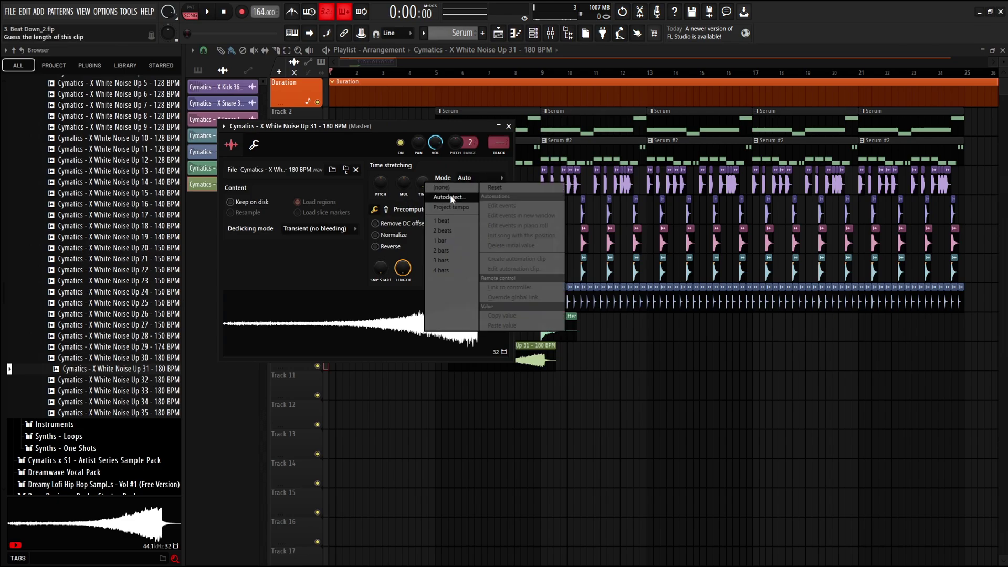
click(450, 198)
click(503, 393)
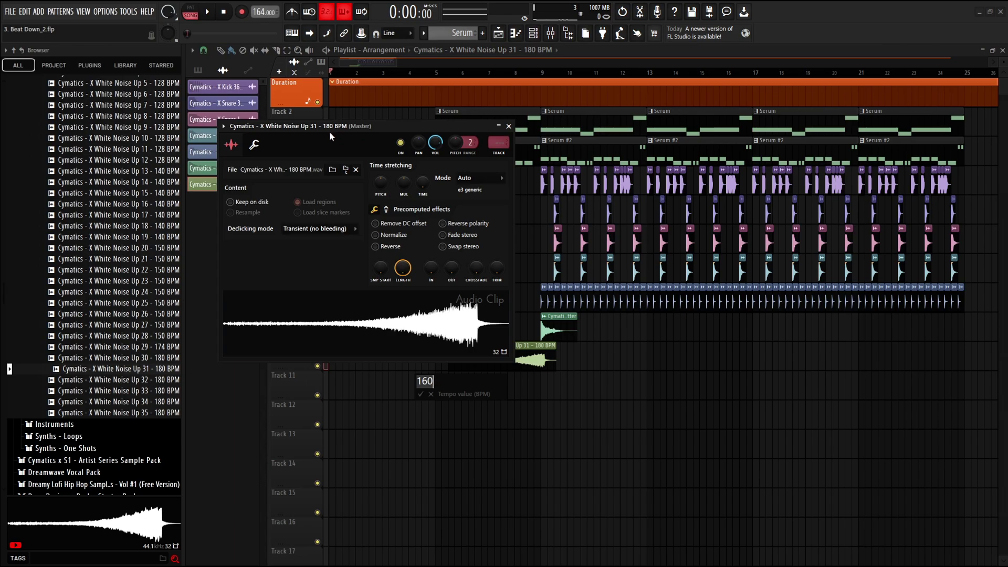
text(180)
key(Return)
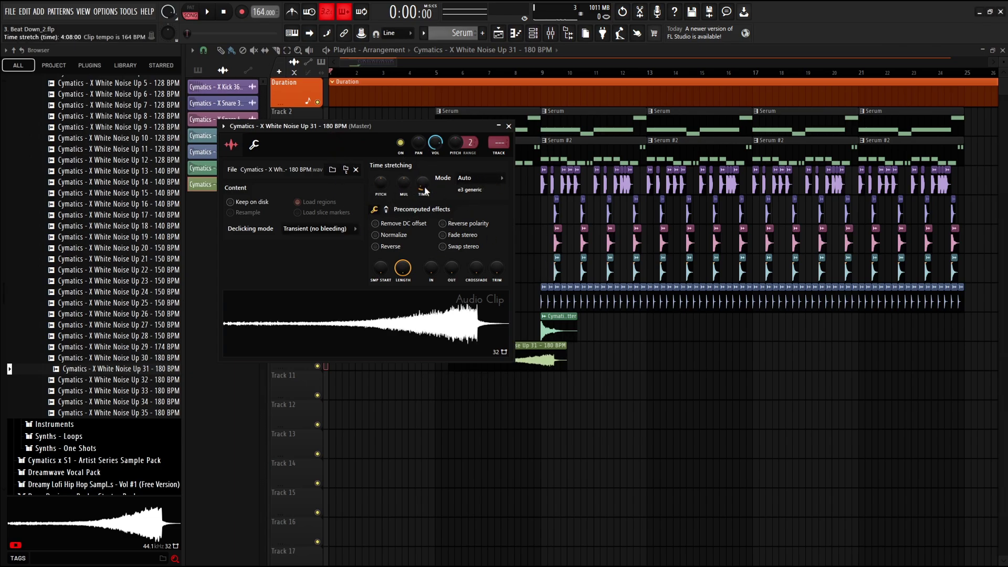
- Set the White Noise Up 31 clip's time-stretching mode to Auto and close its settings
click(477, 180)
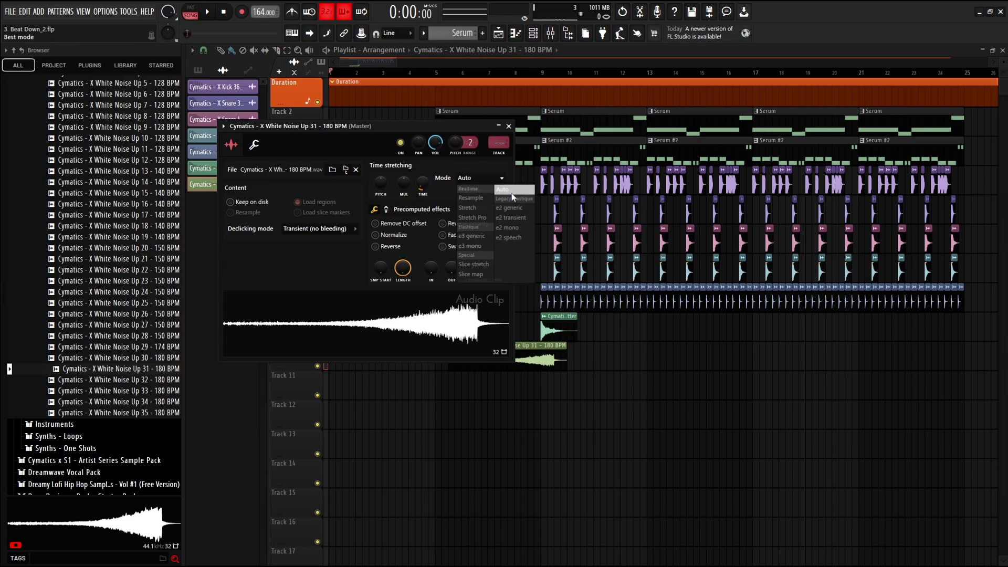
click(512, 194)
click(488, 179)
click(476, 165)
key(Escape)
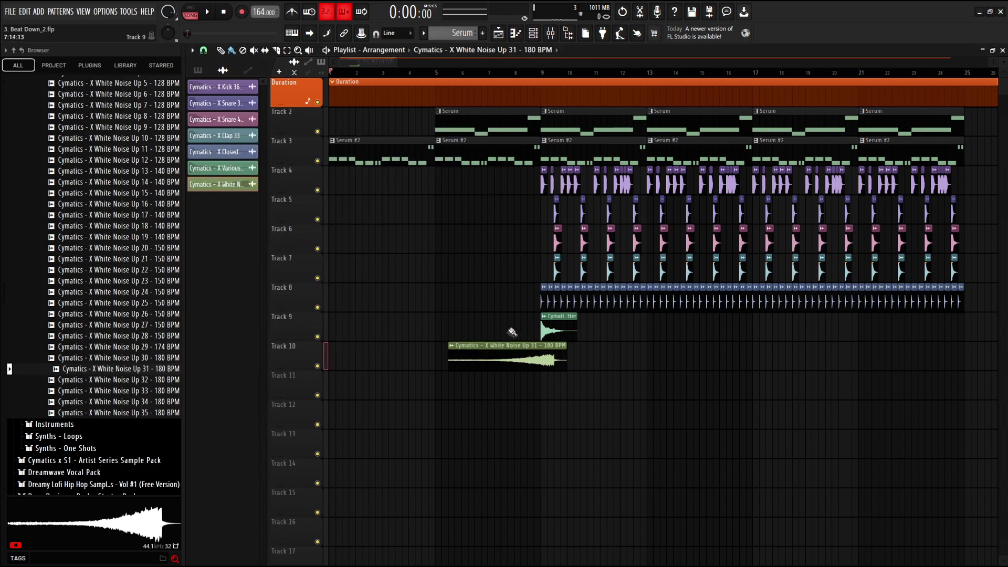
- Check the track levels in the mixer during playback, and close the mixer
scroll(512, 332, up, 3)
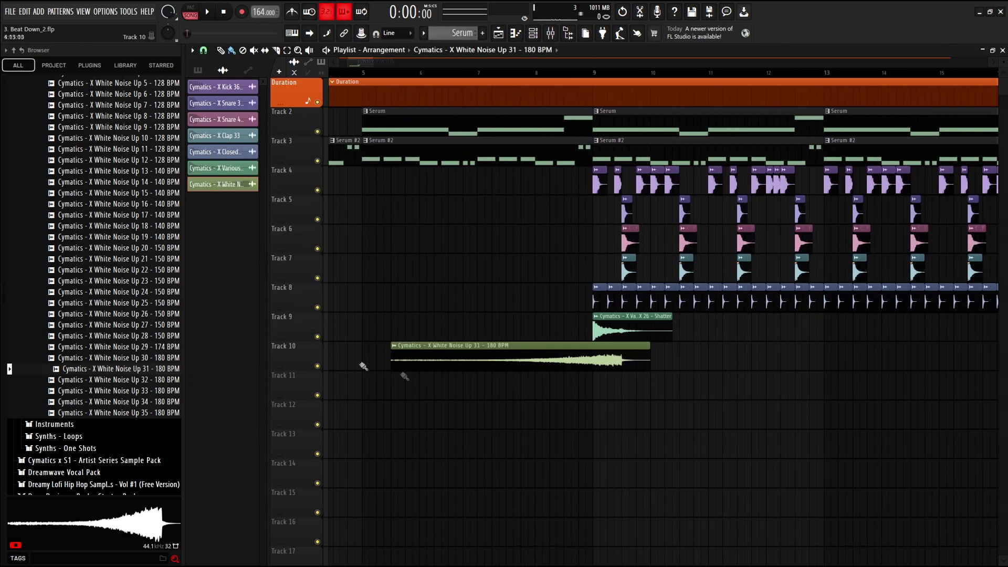
scroll(587, 392, up, 5)
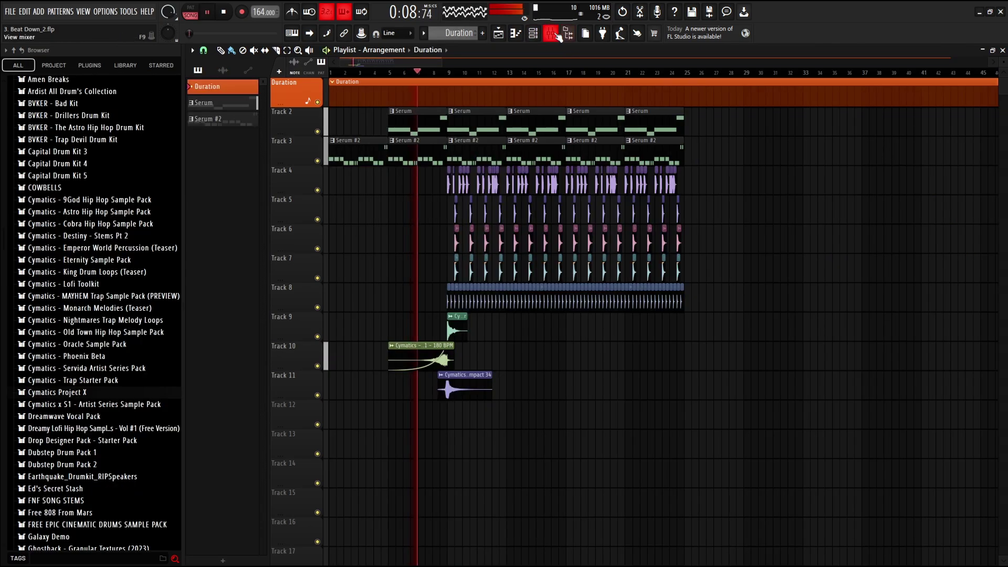
key(F9)
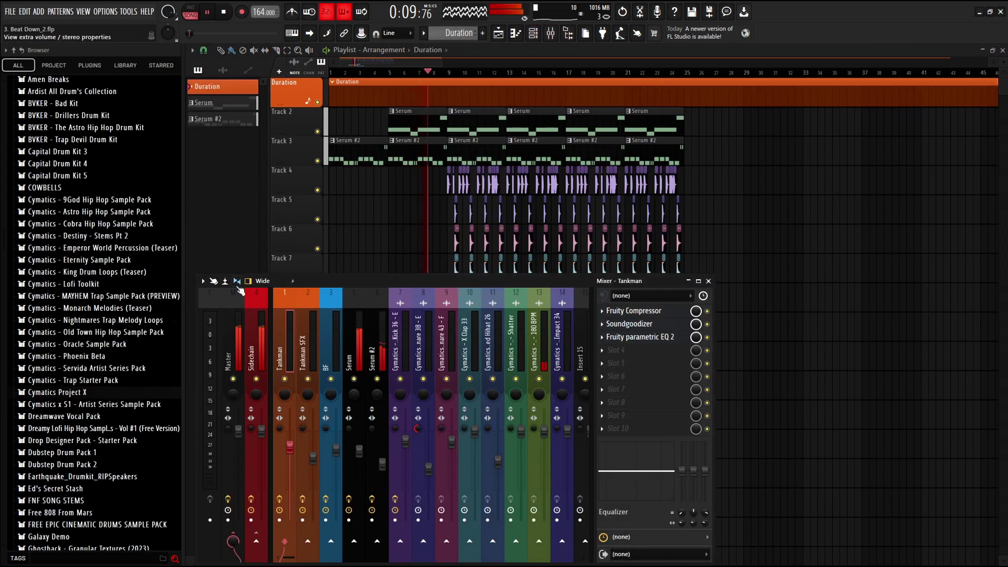
key(F9)
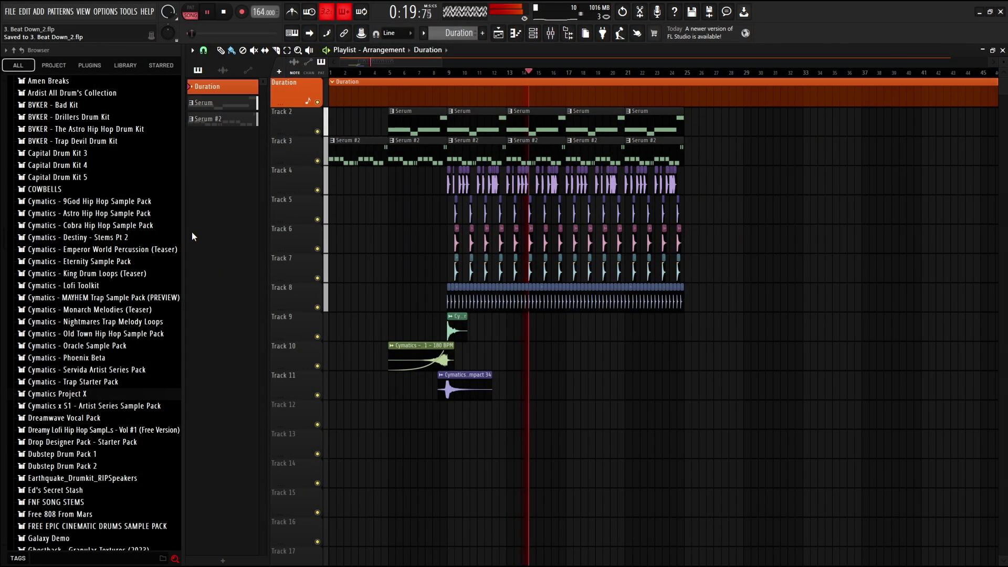
- Move the playhead to the third beat of bar 40, stop playback, and remove the closed hihats and Serum melody end after it
scroll(691, 264, up, 5)
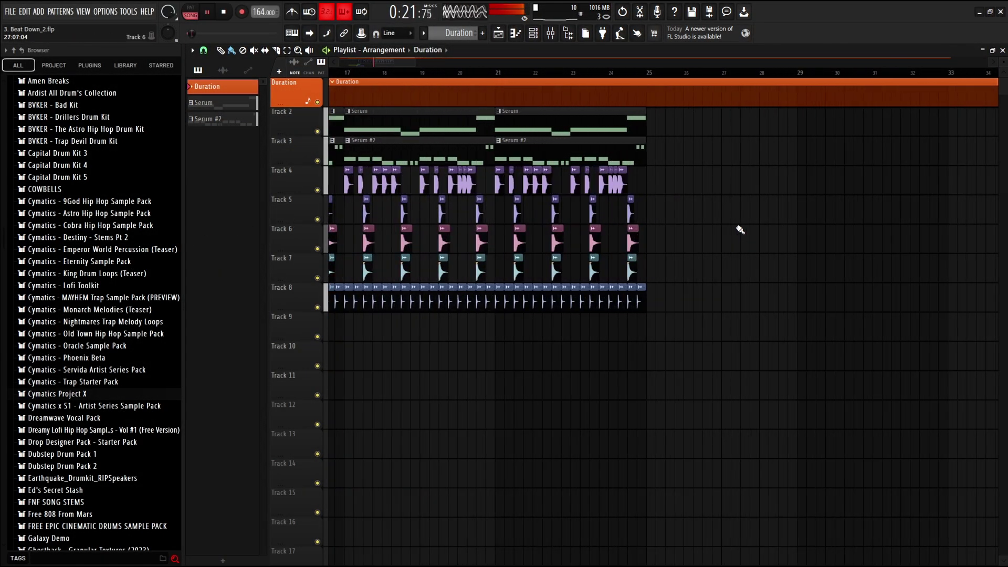
scroll(743, 232, down, 2)
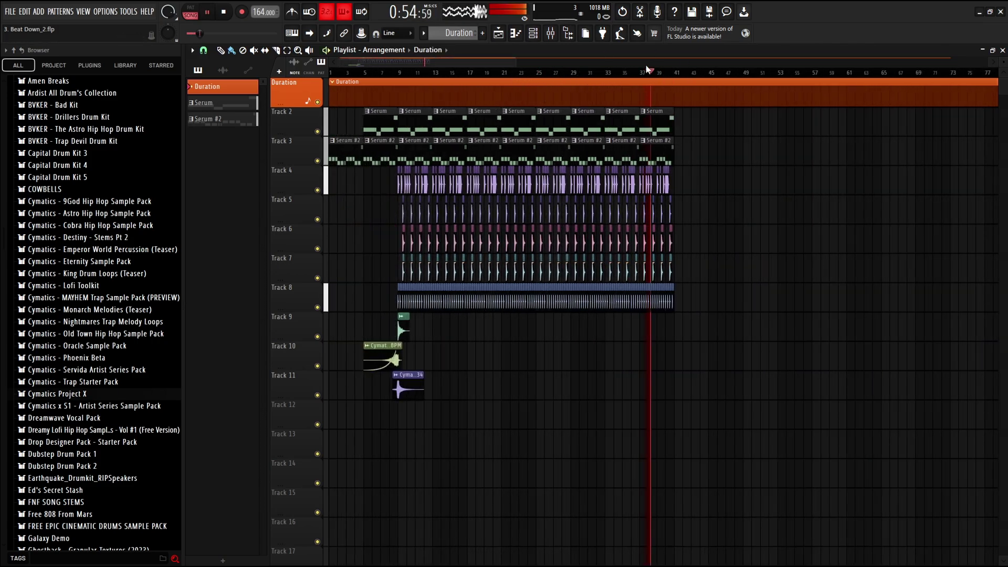
scroll(723, 126, up, 4)
scroll(598, 123, down, 2)
scroll(669, 162, up, 2)
click(506, 74)
key(space)
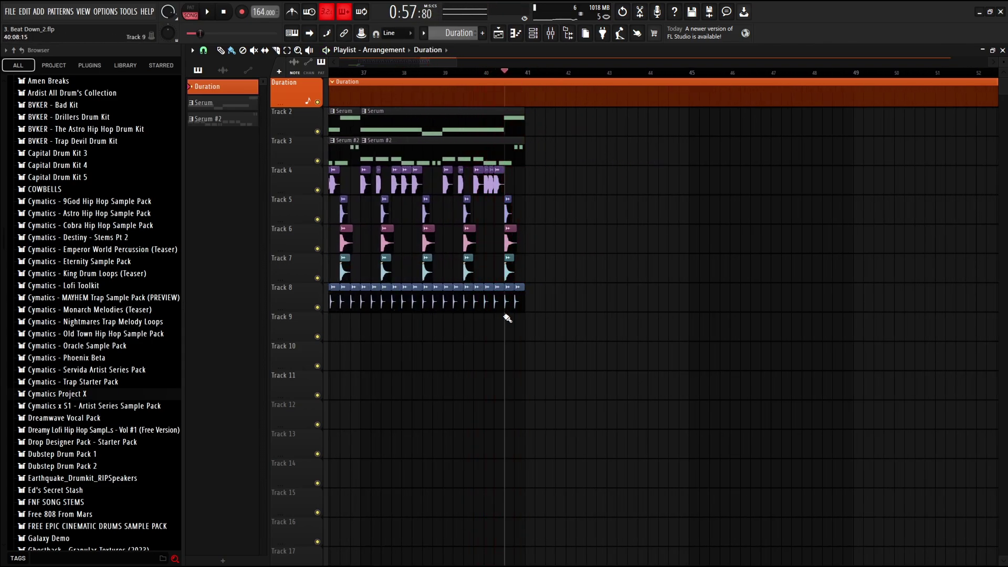
scroll(508, 318, up, 2)
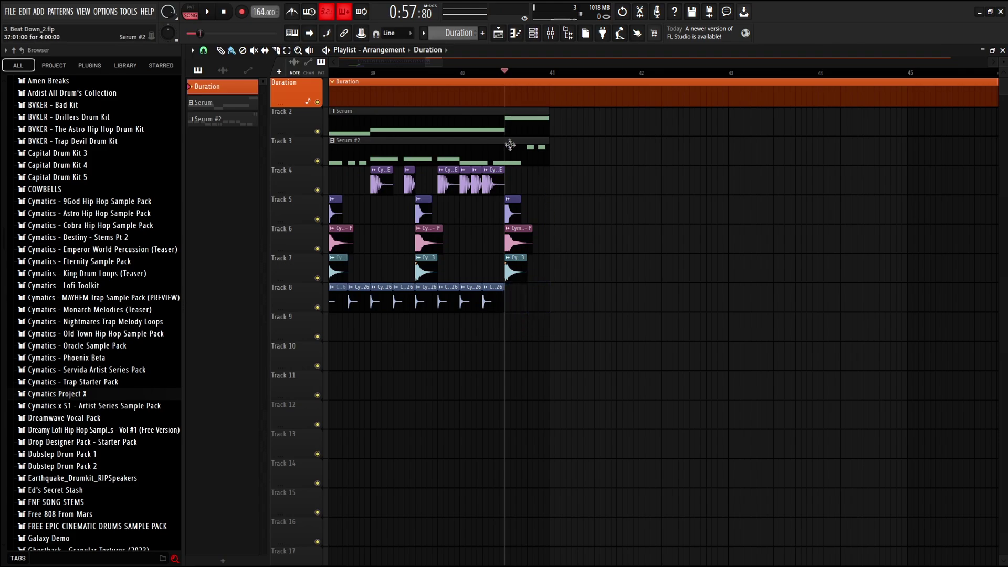
right_click(512, 114)
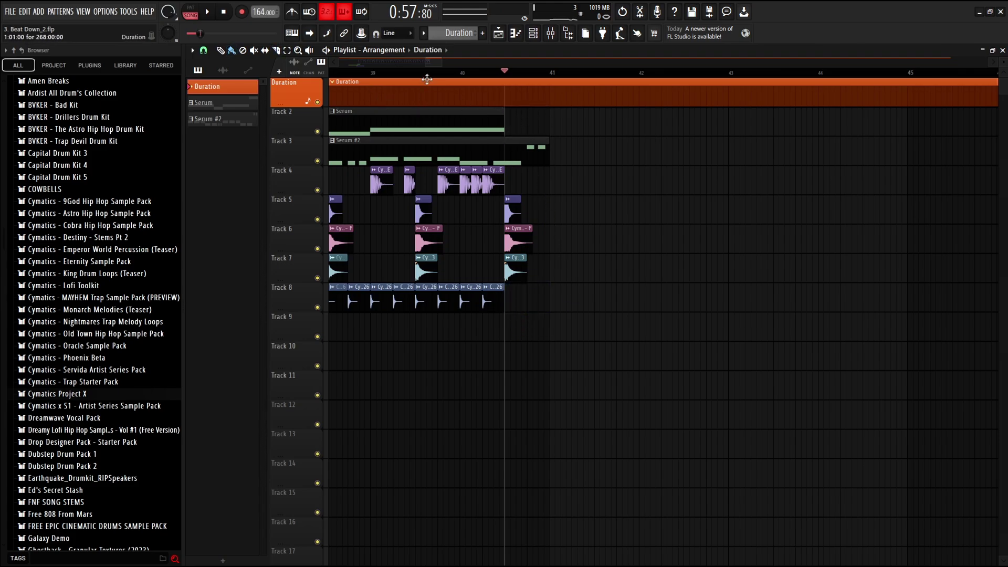
- Play back the section's ending around bar 41
key(space)
scroll(604, 252, down, 3)
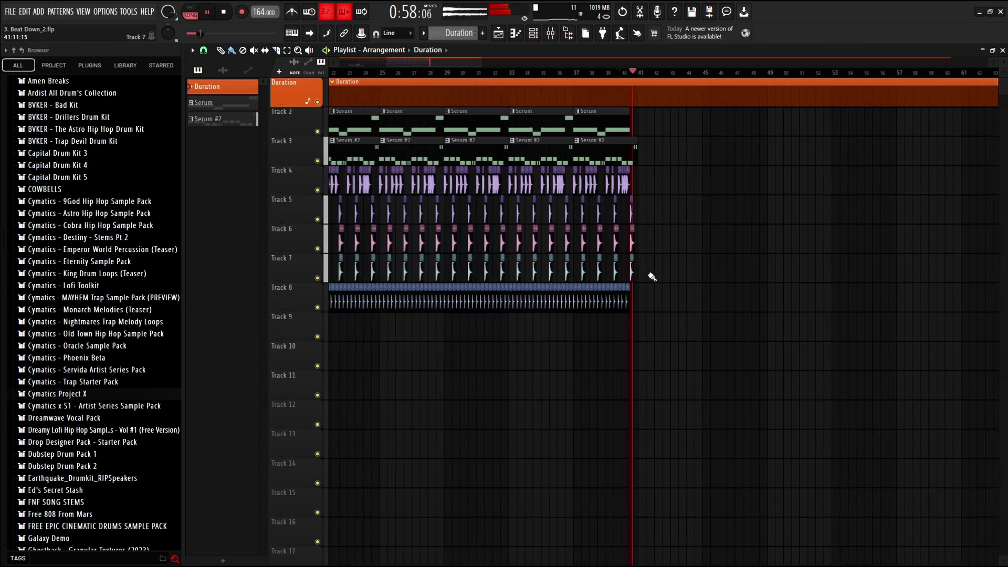
scroll(499, 155, down, 3)
key(space)
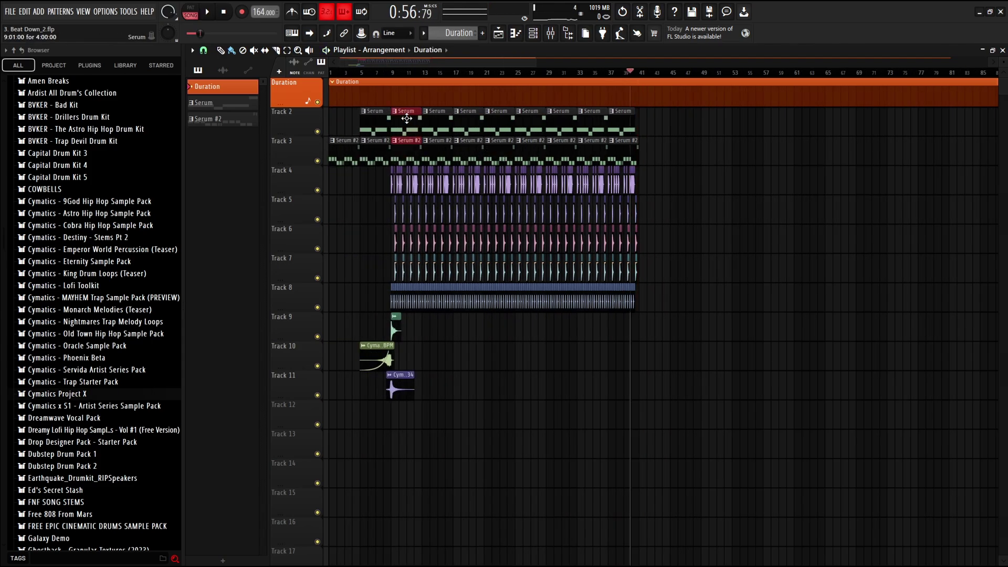
- Copy all melody and drum clips of the four-bar block at bar 9, with its Shatter and Impact 34 FX clips, to bar 41
scroll(388, 173, up, 6)
drag(393, 167, 754, 301)
ctrl+shift+click(683, 155)
ctrl+shift+click(637, 121)
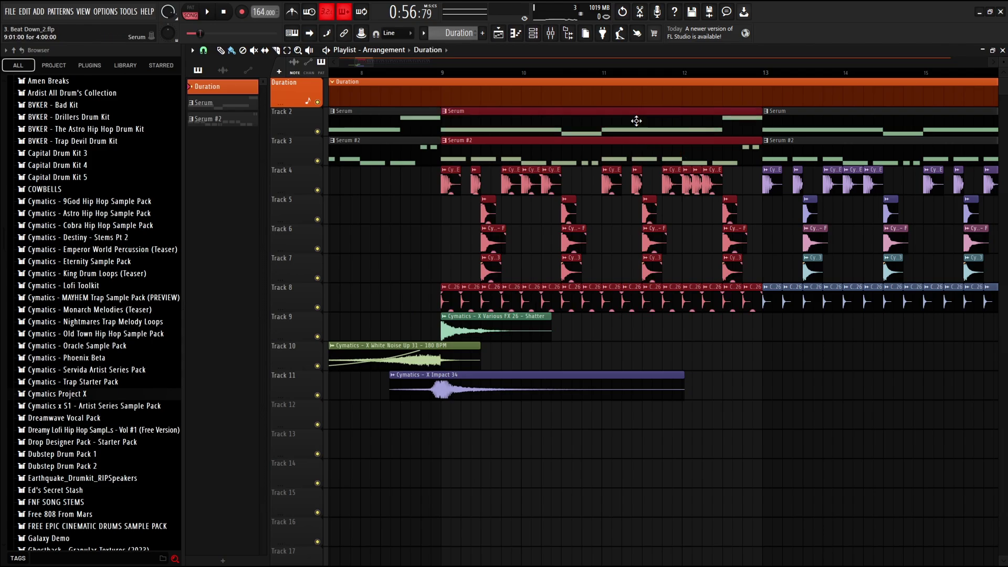
shift+click(497, 334)
shift+click(525, 386)
scroll(493, 341, down, 6)
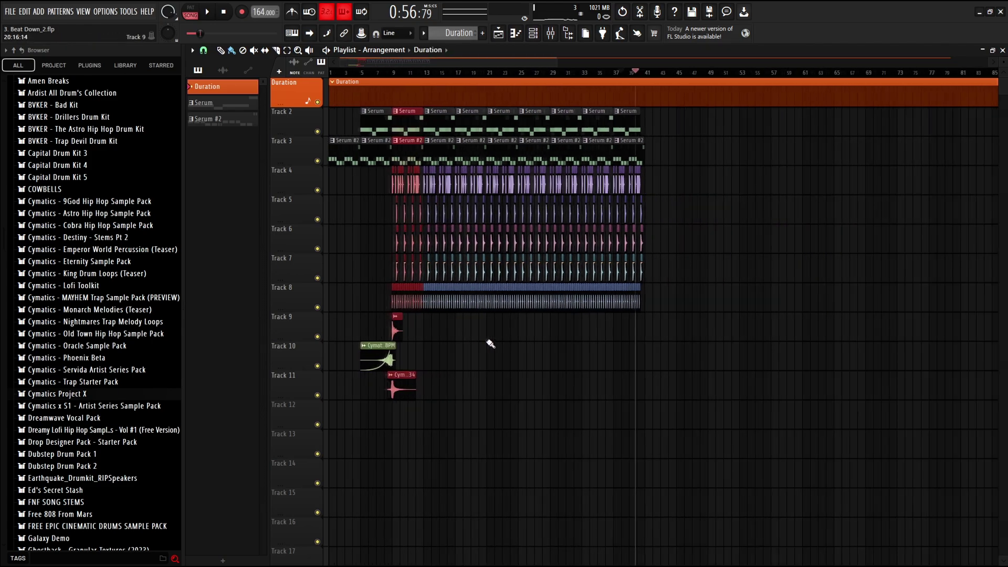
drag(395, 121, 631, 124)
scroll(585, 315, up, 5)
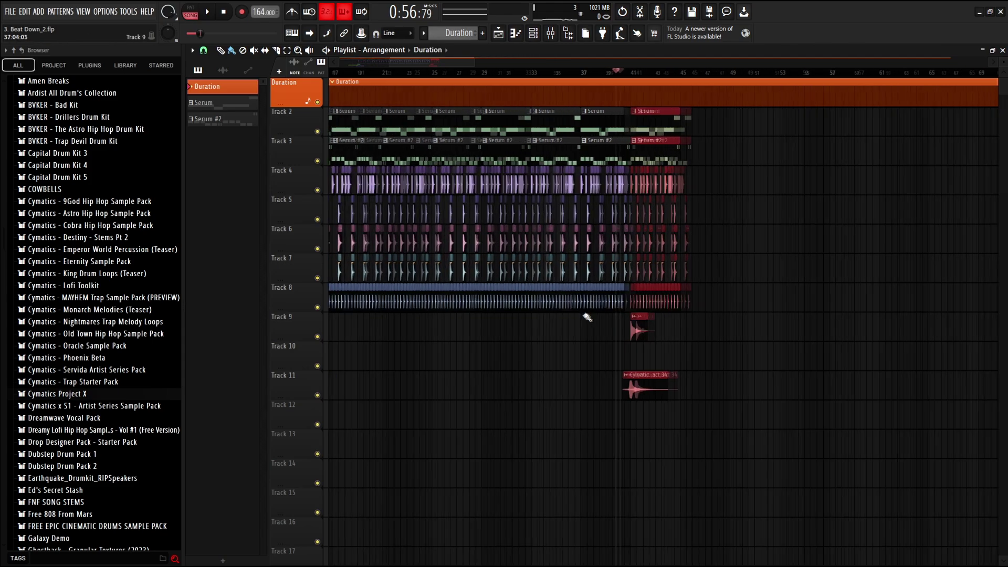
scroll(628, 336, up, 1)
key(ctrl+d)
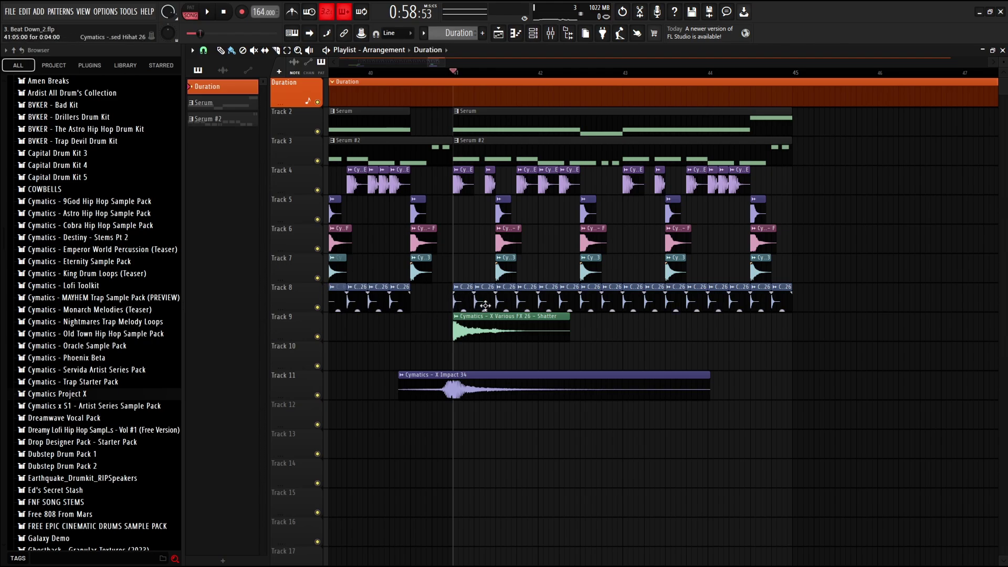
- Remove the closed hihats from the copied block on Track 8, keeping only the first hit at bar 41
drag(485, 306, 813, 303)
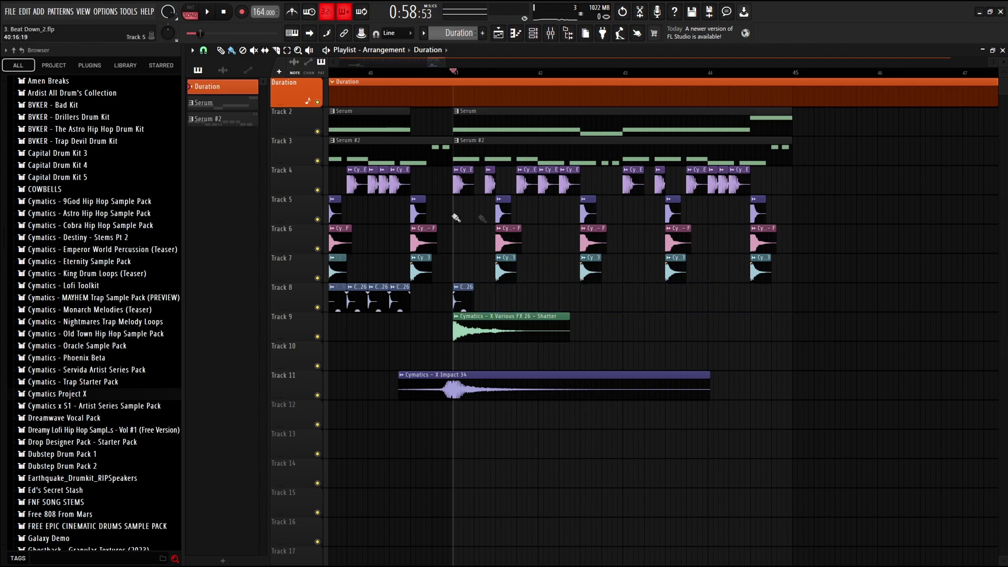
scroll(484, 141, up, 3)
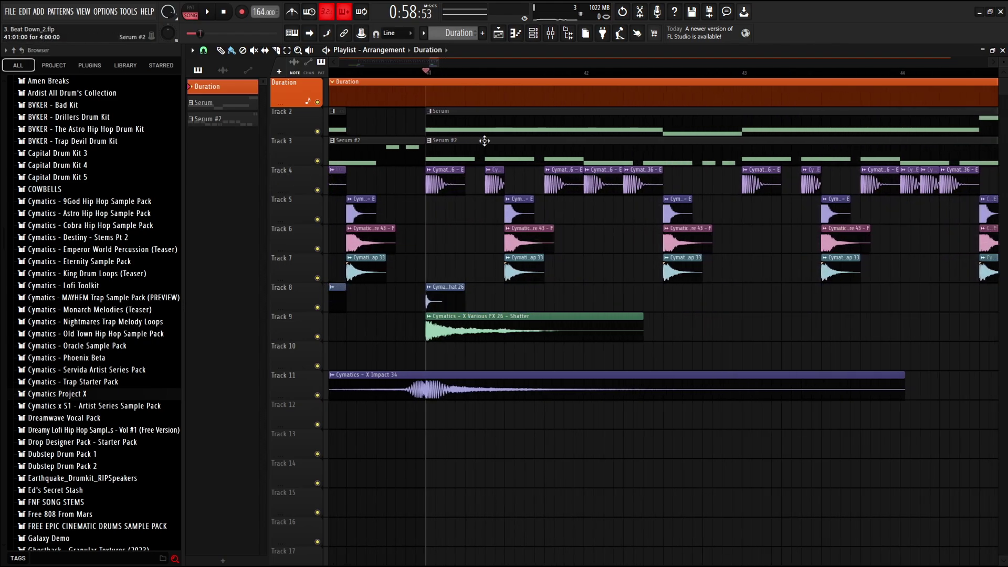
scroll(366, 141, down, 3)
- Isolate the Duration track and the two Serum melody tracks, and play them from bar 41
right_click(320, 159)
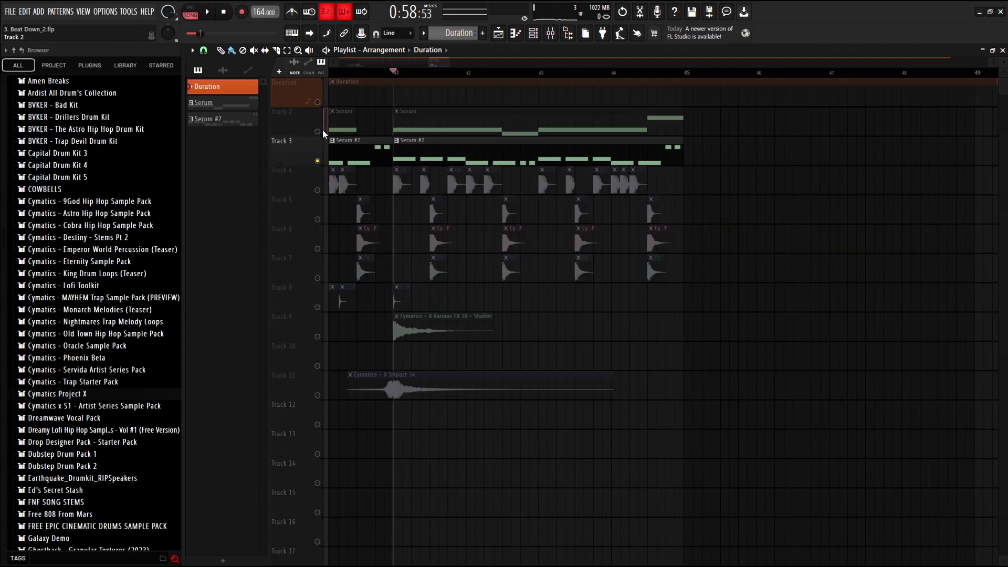
click(317, 132)
click(317, 102)
key(space)
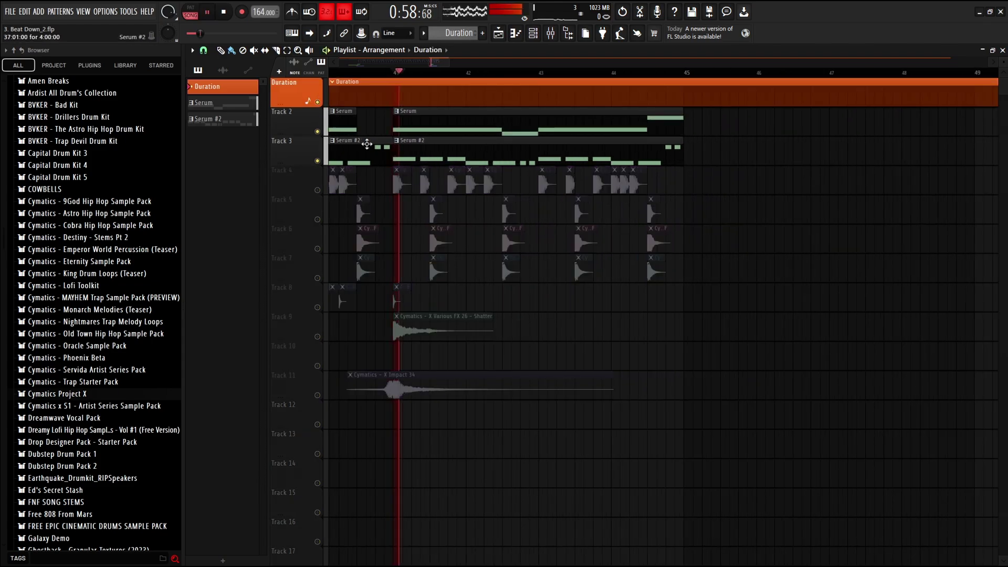
scroll(366, 144, up, 2)
key(space)
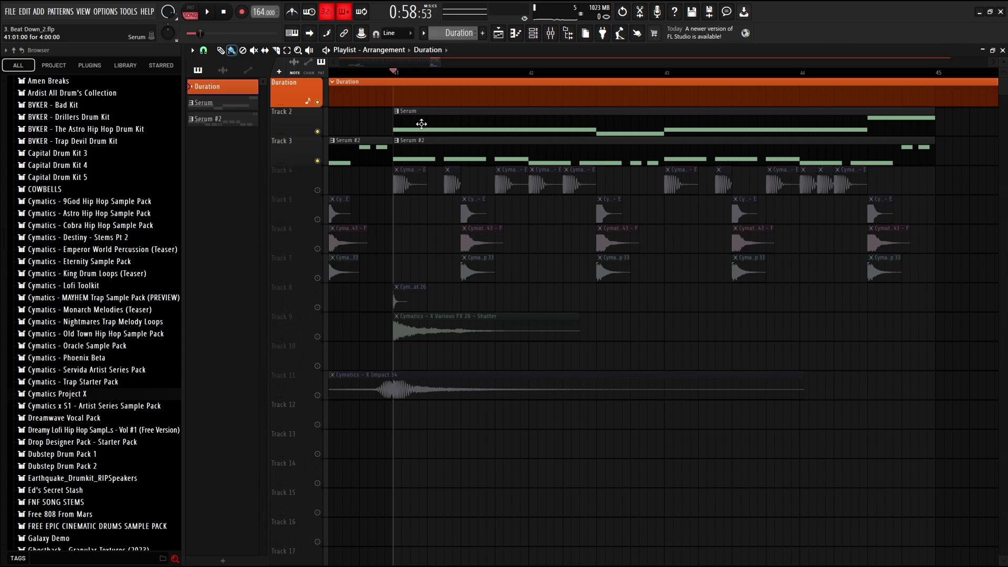
- Mute Track 2 and listen to the Serum #2 melody alone from bar 41
click(317, 131)
key(space)
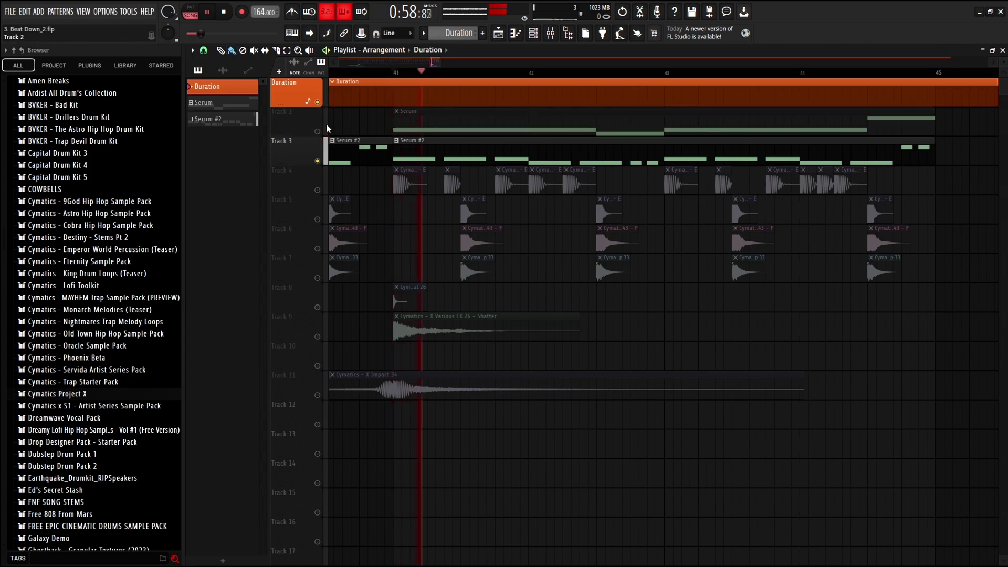
key(space)
key(space)
key(space)
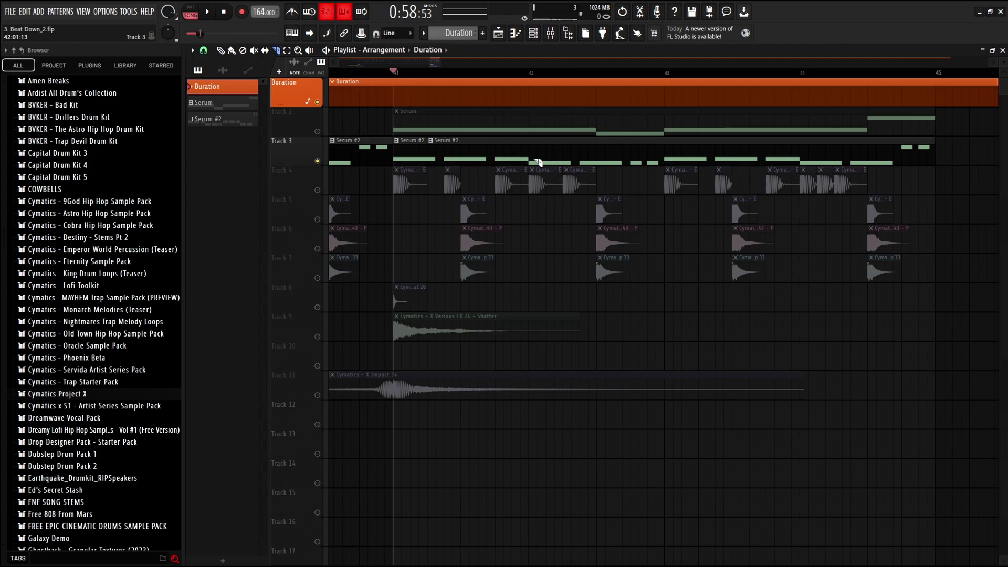
- Cut the Serum #2 clip at bar 41 down to a one-beat stab and move the remaining melody to just before bar 43
click(529, 152)
key(b)
right_click(516, 153)
mouse_move(616, 149)
mouse_down()
mouse_move(770, 146)
mouse_move(744, 147)
mouse_up()
key(space)
key(space)
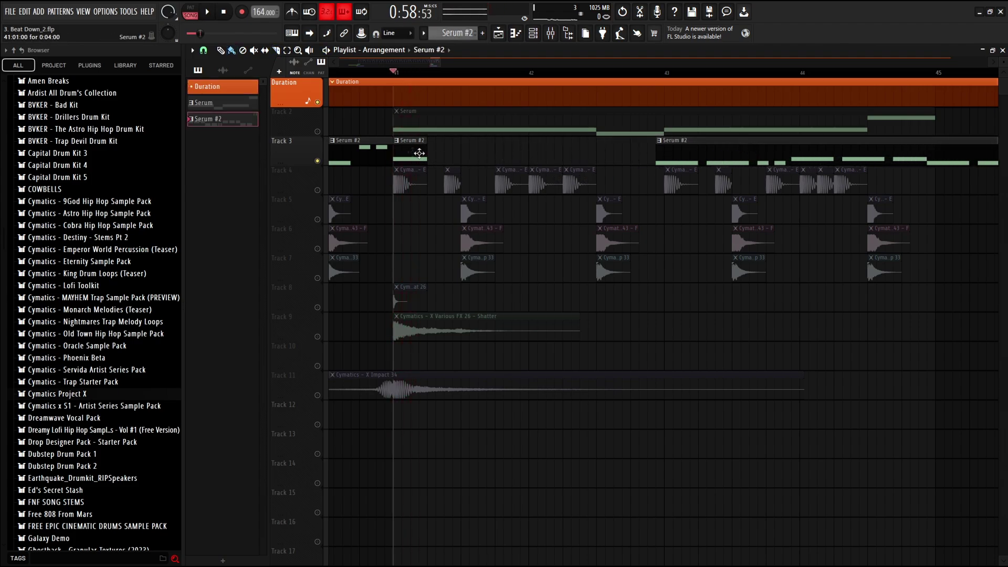
- Copy the one-beat Serum #2 stab to each half bar through bar 42, and align the remaining melody clip with bar 43
click(412, 151)
key(space)
click(464, 160)
click(541, 158)
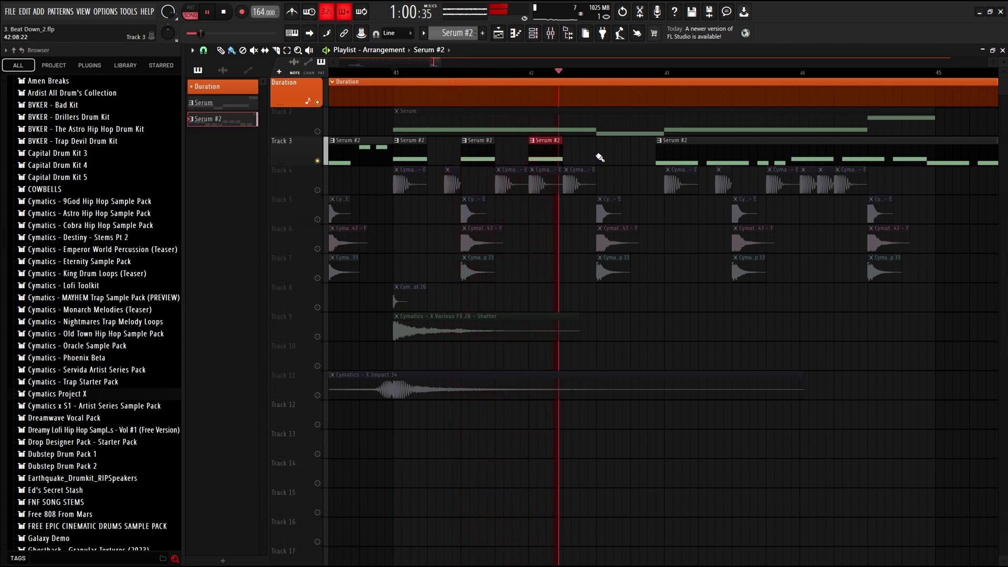
click(609, 157)
mouse_move(668, 151)
mouse_down()
mouse_move(686, 151)
mouse_move(675, 151)
mouse_up()
key(space)
- Cut the Serum #2 clip at bar 43 to one beat and continue the stabs every half bar through bar 44
key(c)
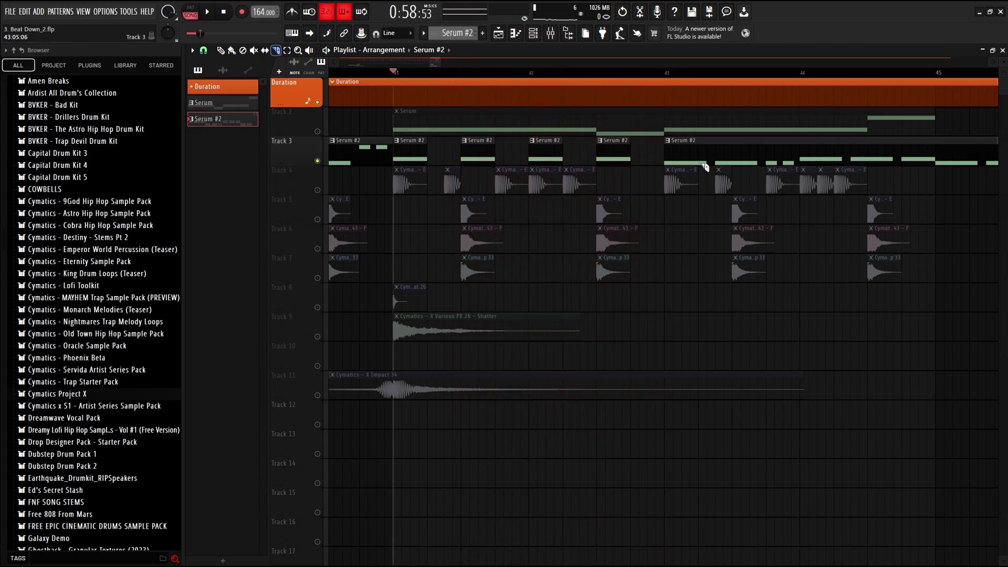
right_click(728, 150)
key(space)
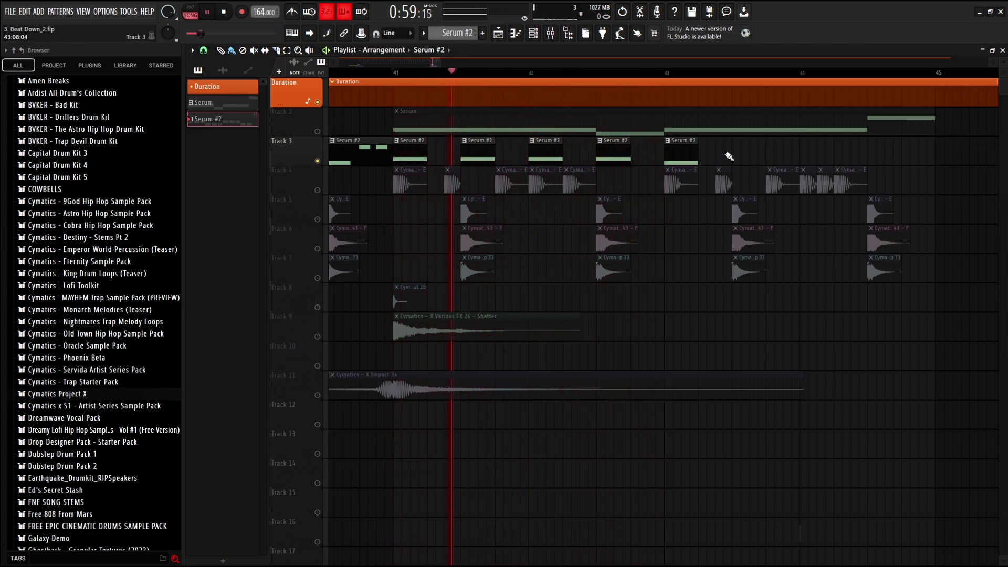
click(858, 152)
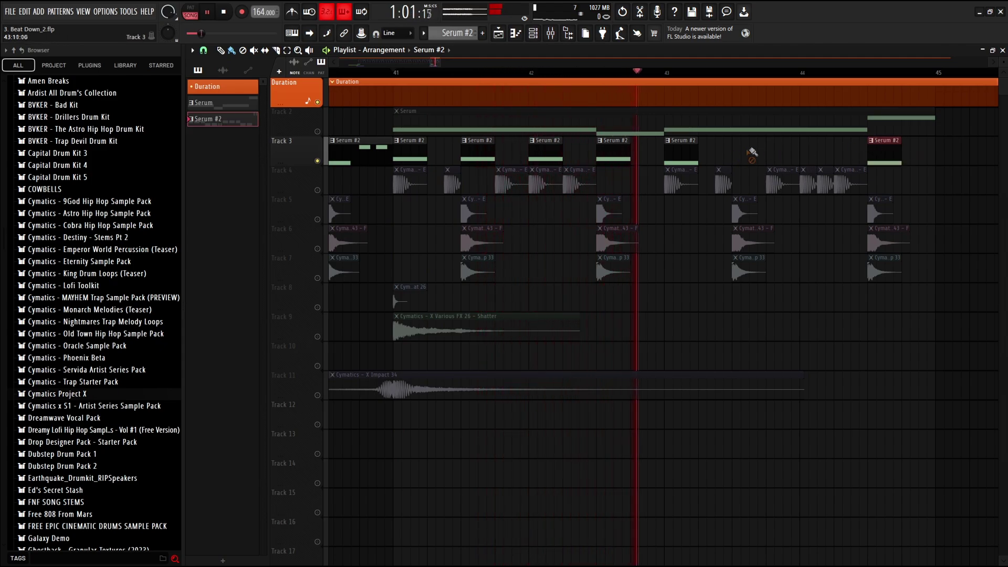
right_click(683, 152)
key(space)
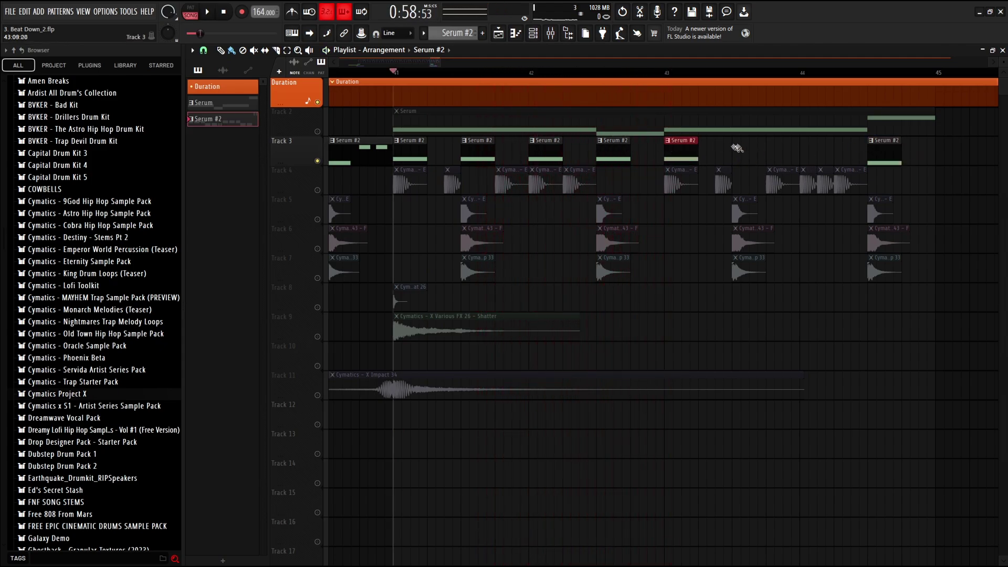
click(816, 155)
key(space)
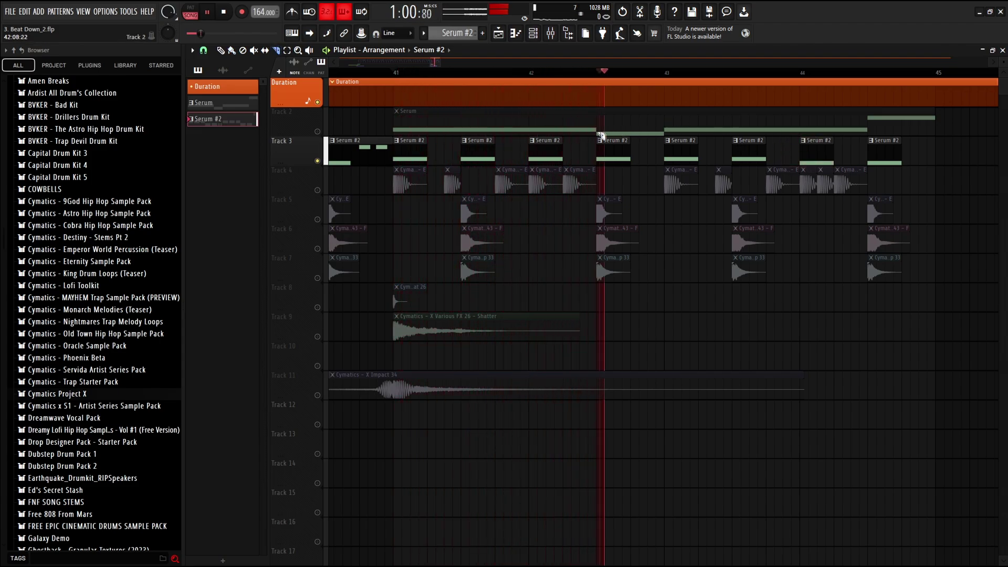
- Slice the Track 2 Serum clip into short stabs, keeping one at bar 41 and placing low-note ones on beats 1 and 3 of bar 44
key(c)
drag(601, 134, 598, 112)
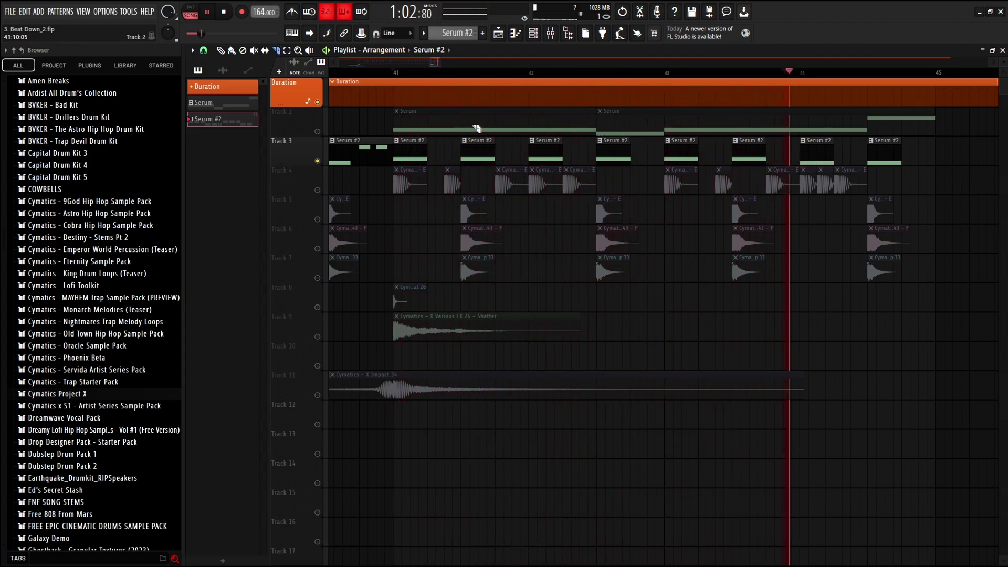
key(space)
right_click(483, 121)
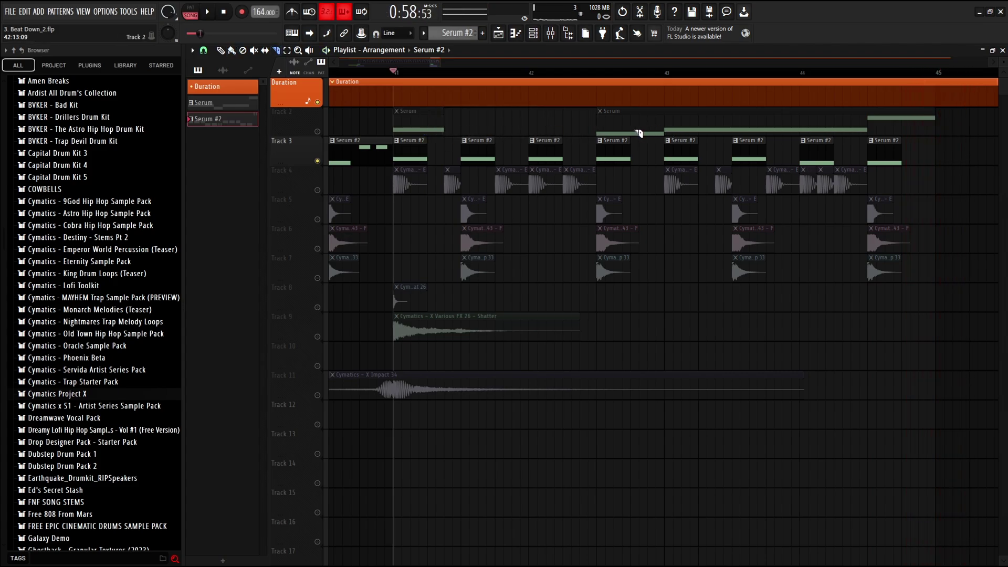
right_click(668, 116)
click(637, 117)
right_click(637, 117)
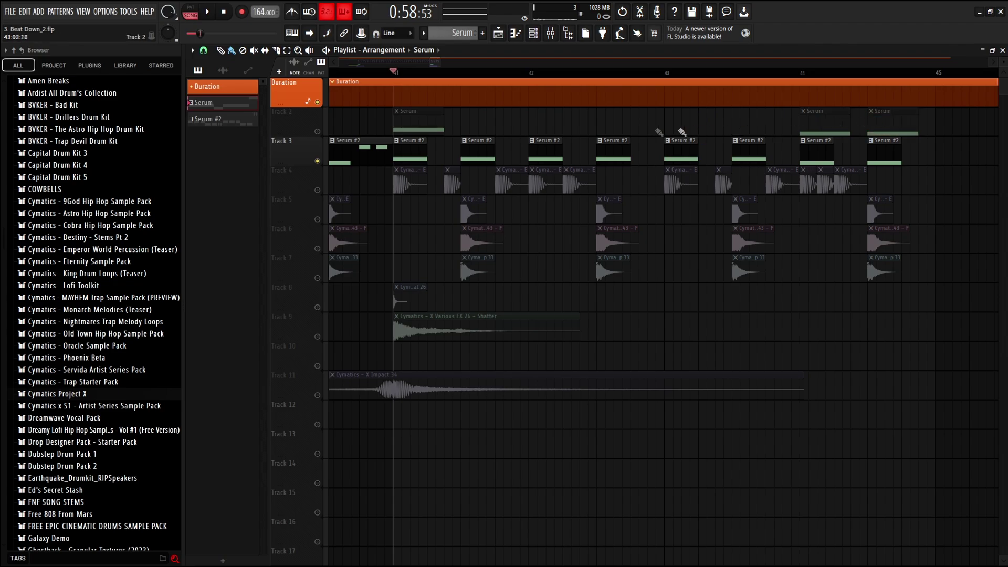
- Copy the first Serum stab on Track 2 to every half bar through the end of bar 43
scroll(488, 124, down, 3)
mouse_move(513, 126)
mouse_down()
mouse_move(638, 124)
mouse_move(548, 123)
mouse_up()
right_click(633, 124)
scroll(547, 123, down, 3)
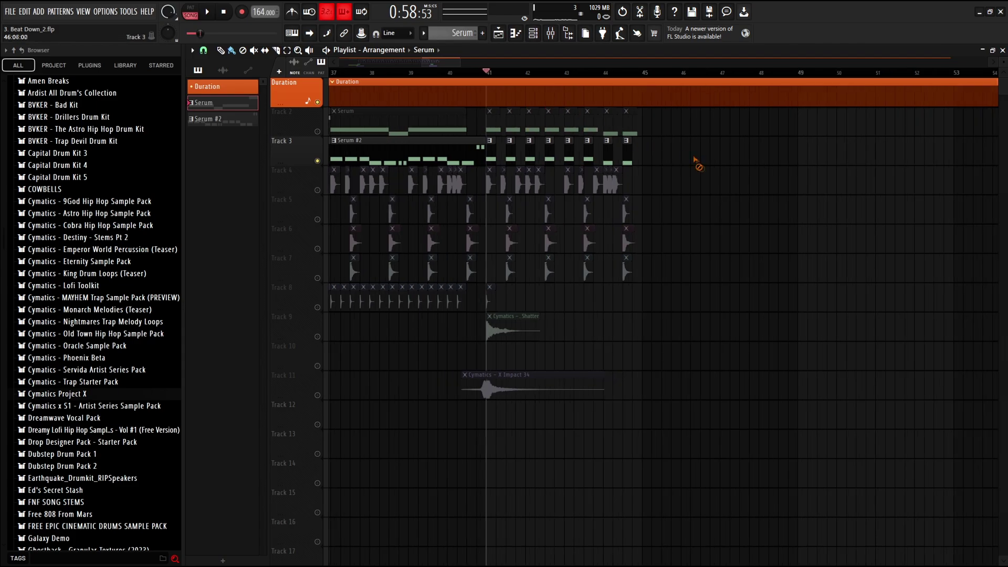
- Unmute Track 2 and play both chopped Serum tracks together from bar 41
click(317, 131)
key(space)
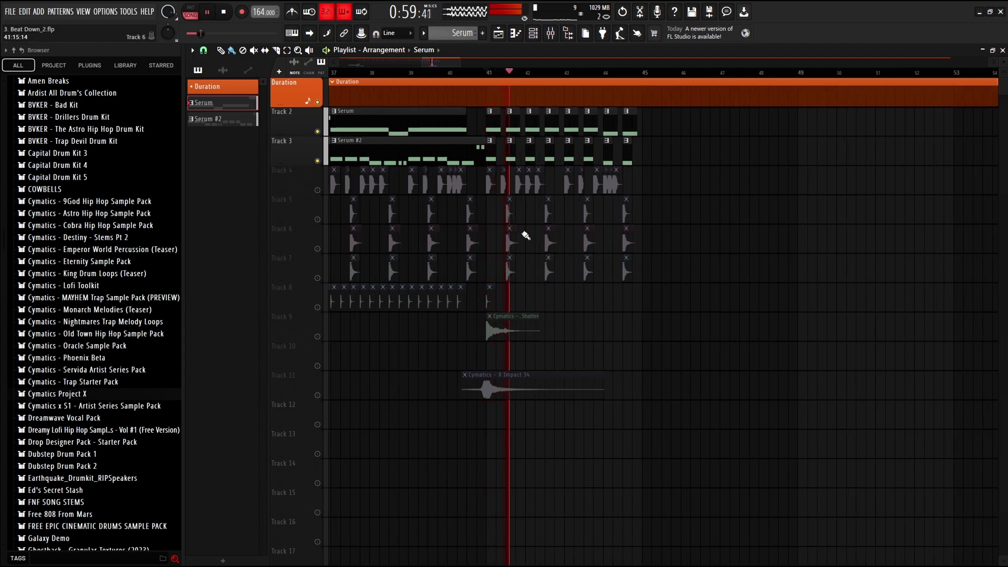
scroll(528, 231, up, 3)
scroll(558, 257, up, 2)
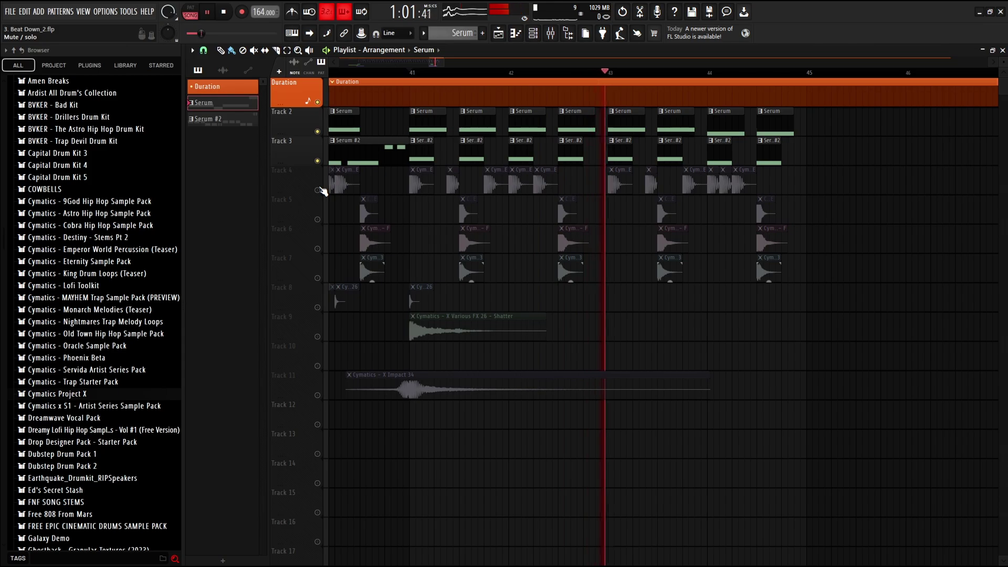
- Shift all Track 2 Serum stabs from bar 41 onward one step later than the Serum #2 stabs, and check them in playback
drag(402, 133, 790, 126)
scroll(783, 126, up, 2)
key(space)
key(space)
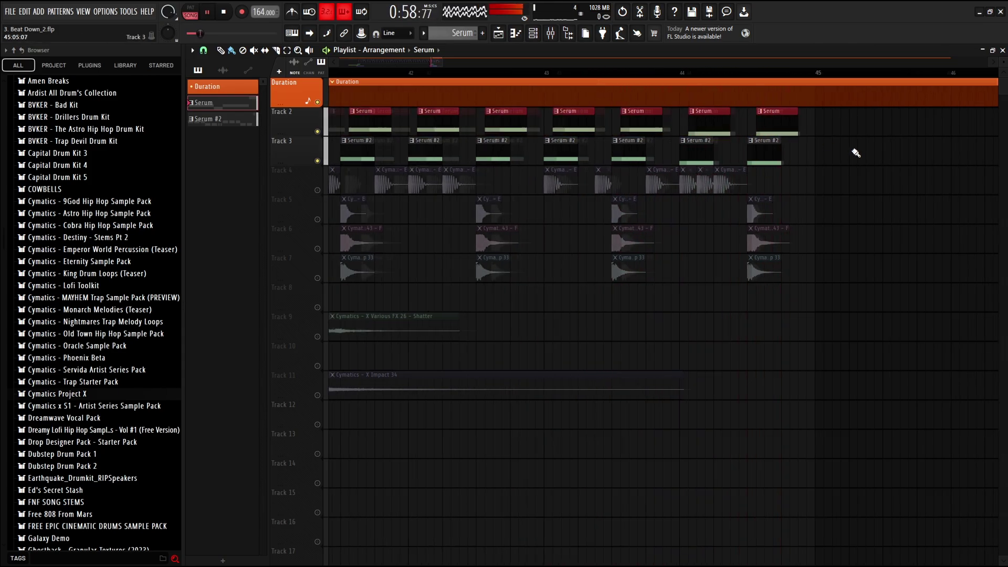
scroll(852, 152, down, 2)
scroll(588, 258, up, 5)
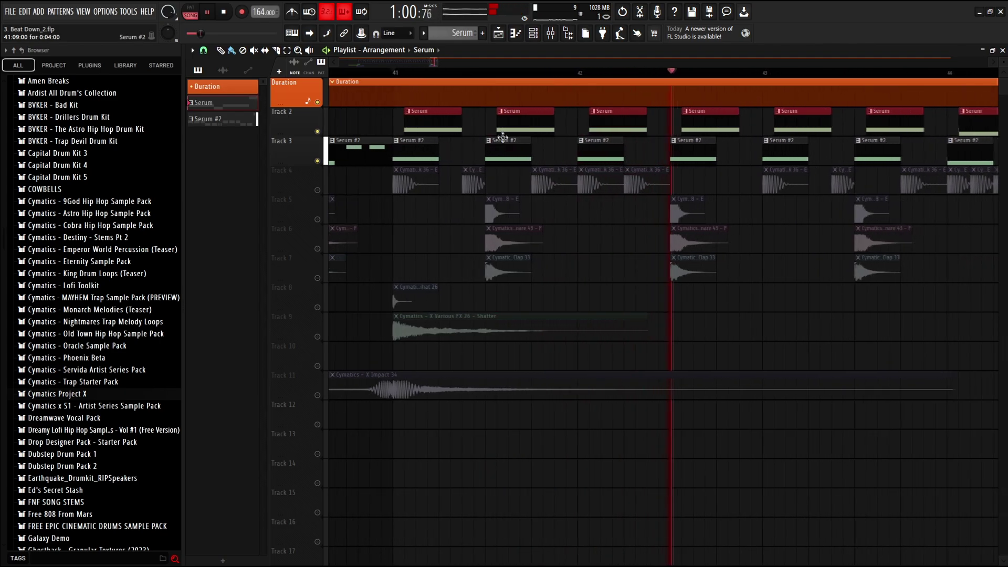
scroll(488, 158, down, 4)
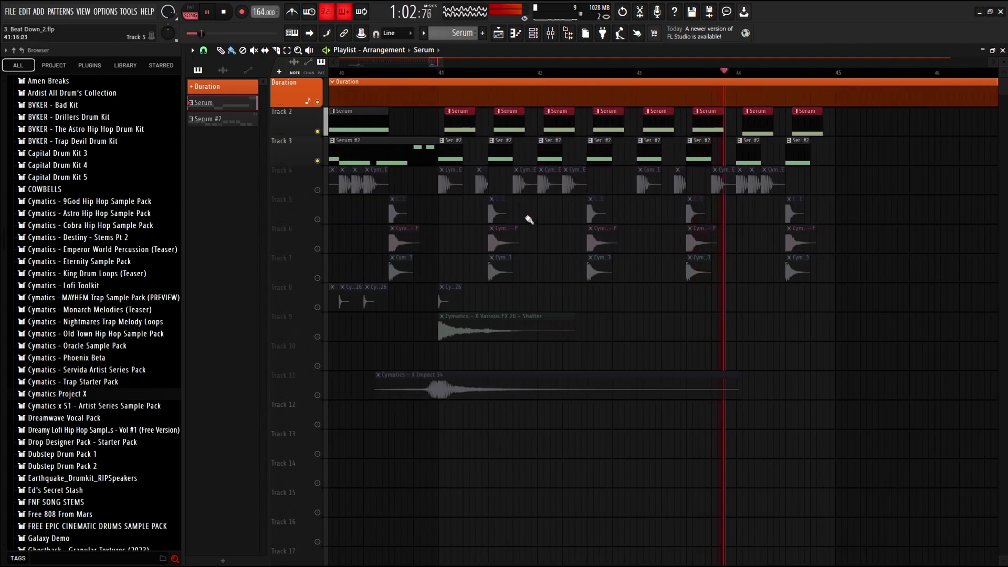
- Unmute kick Track 4 and remove all kicks after the first one at bar 41
click(317, 190)
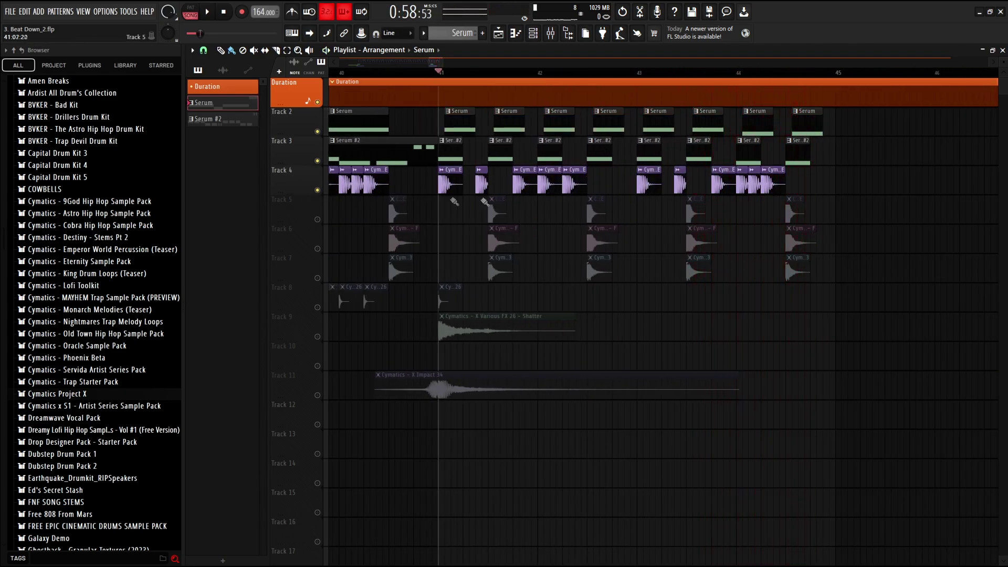
click(462, 185)
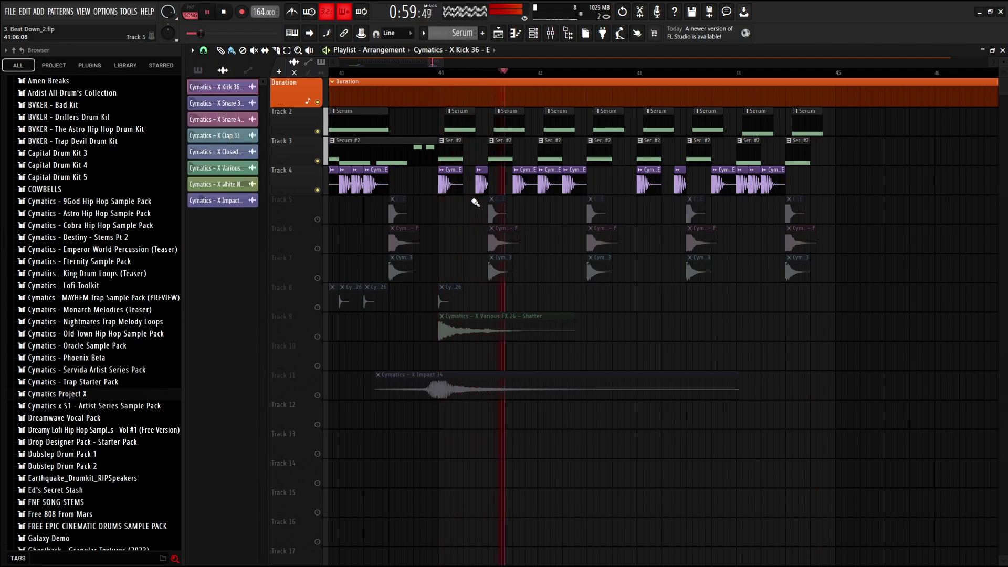
drag(480, 185, 772, 184)
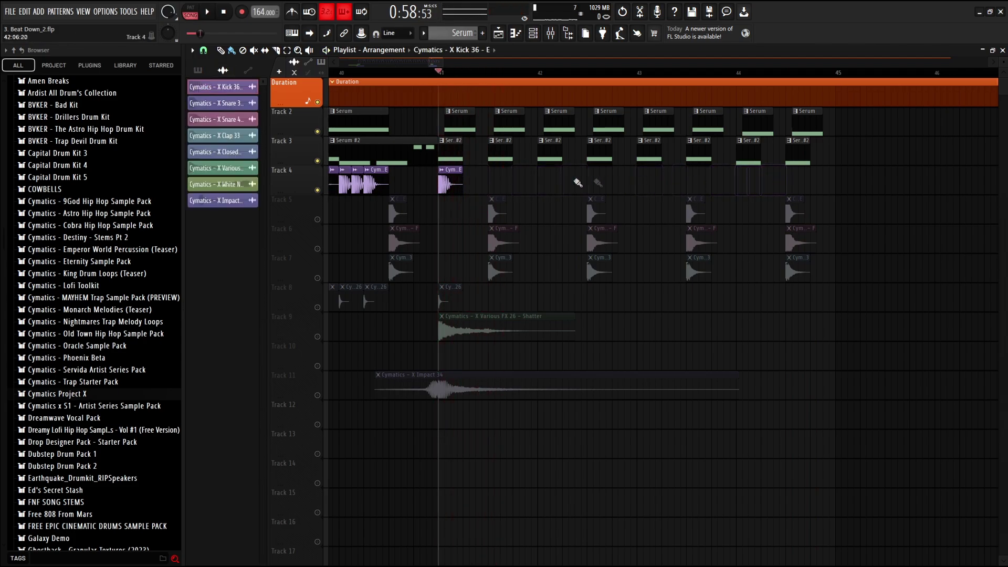
- Place Kick 36 hits every half bar through bar 44 in line with the Serum #2 stabs, checking the pattern in playback
click(490, 183)
scroll(499, 183, down, 5)
key(space)
click(517, 189)
key(space)
mouse_move(515, 187)
mouse_down()
mouse_move(599, 189)
mouse_move(515, 182)
mouse_move(537, 185)
mouse_up()
key(space)
scroll(518, 184, down, 3)
scroll(508, 203, up, 6)
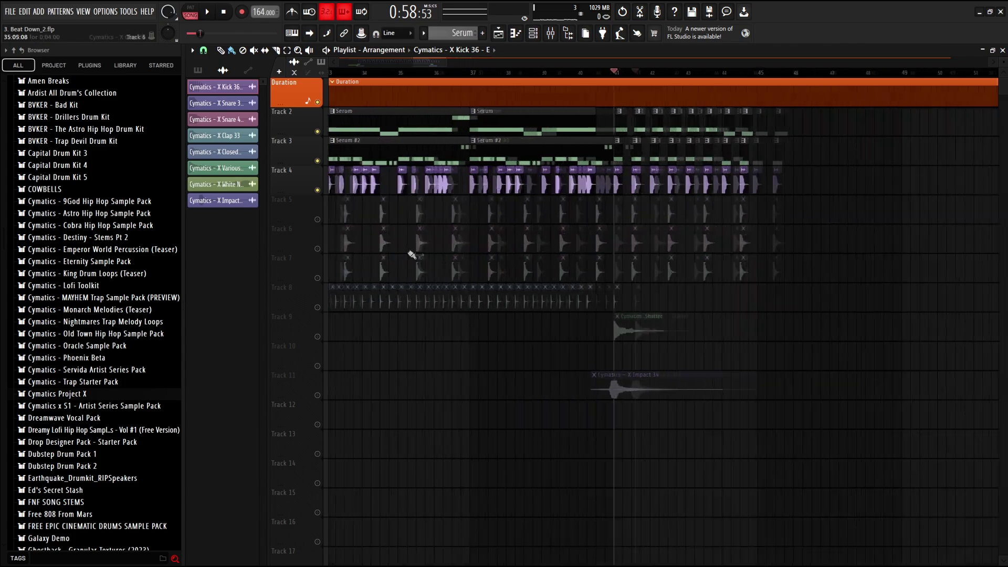
scroll(578, 220, down, 4)
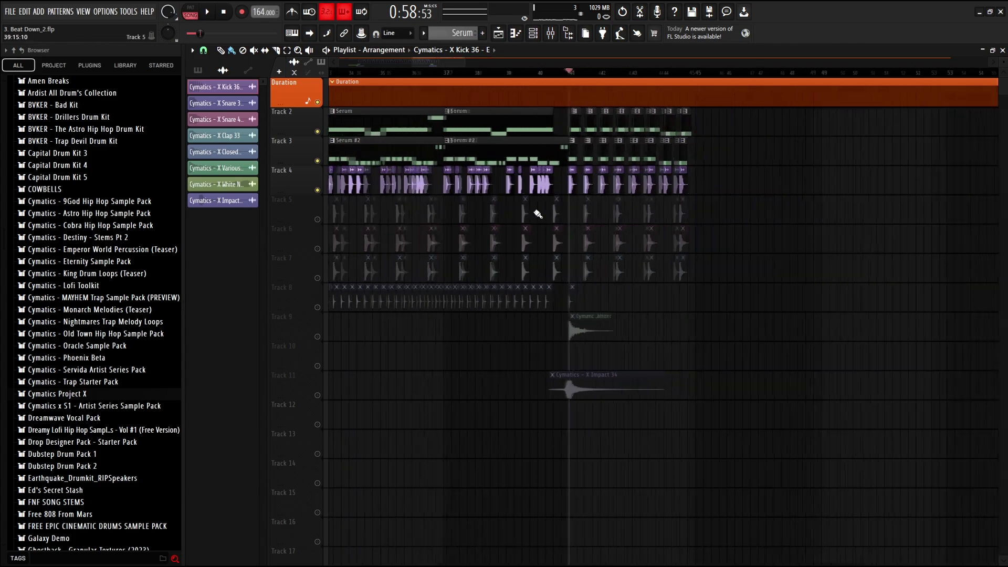
click(394, 36)
click(397, 36)
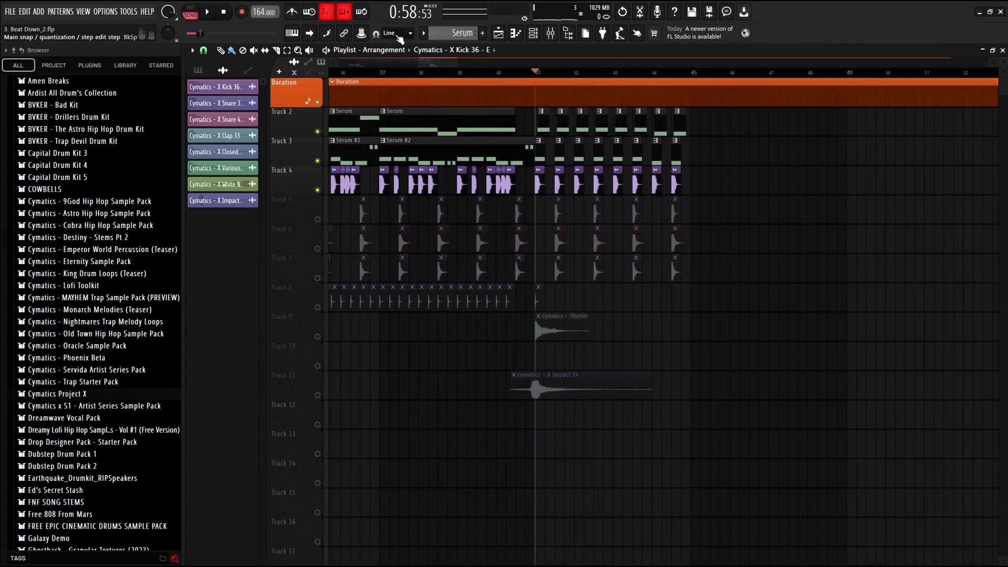
scroll(499, 210, down, 5)
click(541, 444)
drag(542, 441, 620, 442)
key(ctrl+z)
key(space)
scroll(546, 428, up, 4)
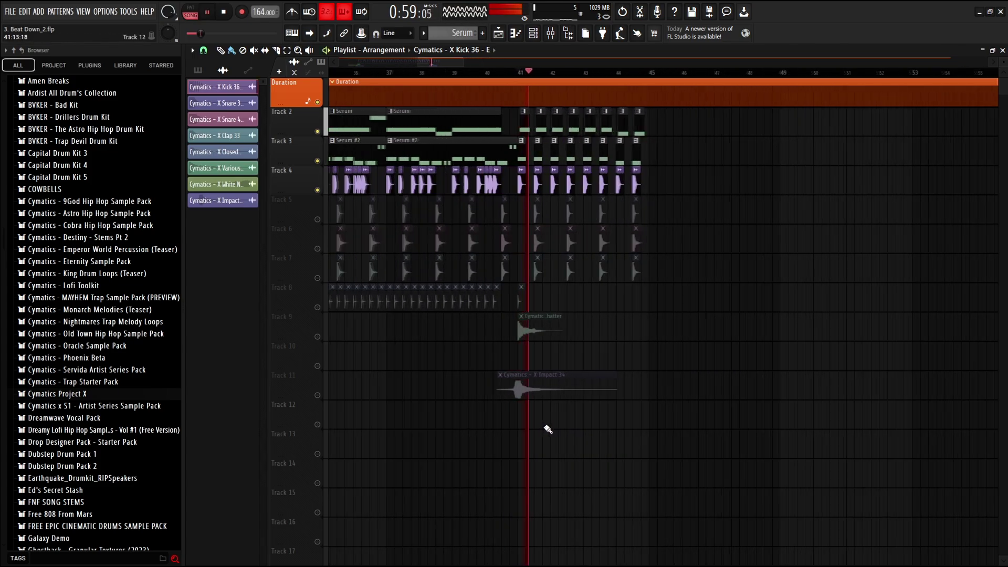
key(space)
drag(503, 417, 651, 419)
key(ctrl+z)
scroll(524, 420, up, 4)
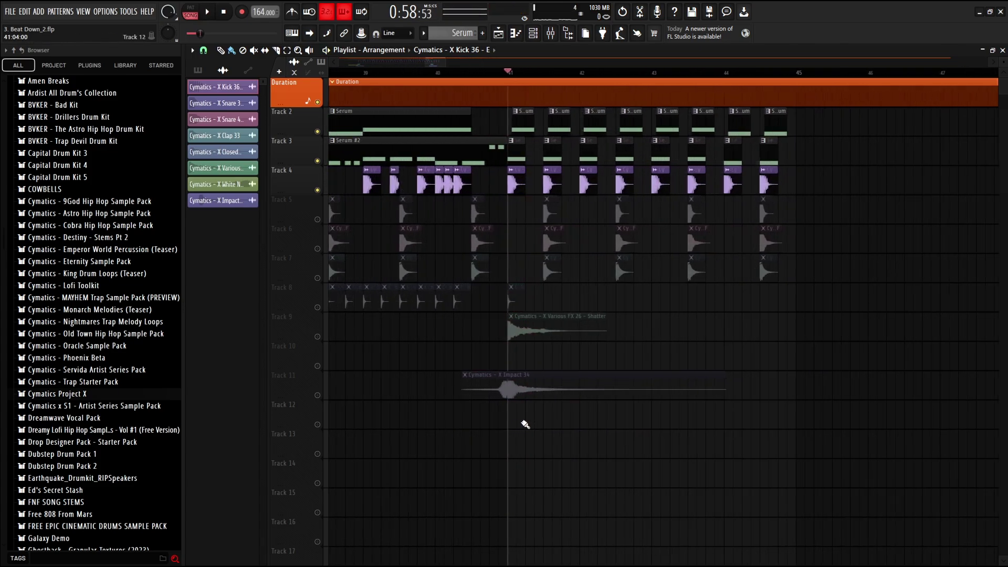
click(513, 421)
drag(515, 424, 560, 423)
right_click(551, 420)
key(ctrl+z)
right_click(513, 420)
- Play the breakdown and move the Impact 34 clip from Track 11 up to Track 10
key(space)
scroll(578, 404, up, 2)
scroll(480, 424, down, 3)
drag(512, 424, 506, 389)
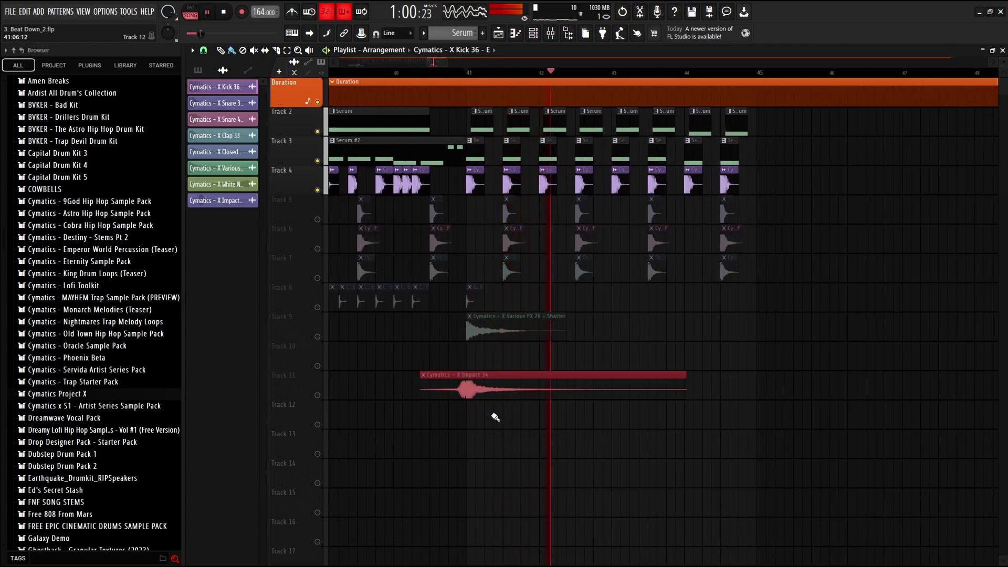
key(shift+Up)
key(ctrl+d)
scroll(520, 410, up, 4)
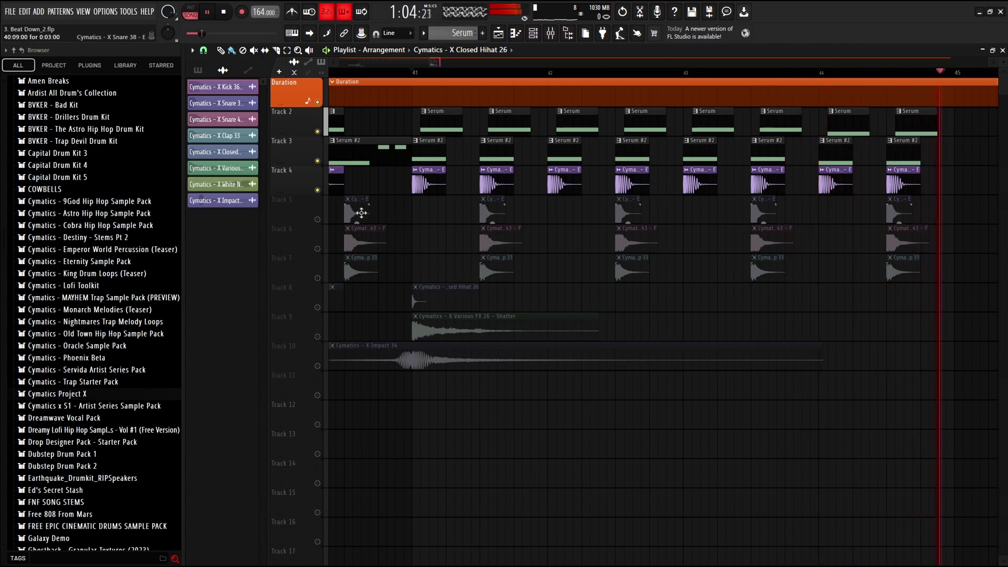
key(space)
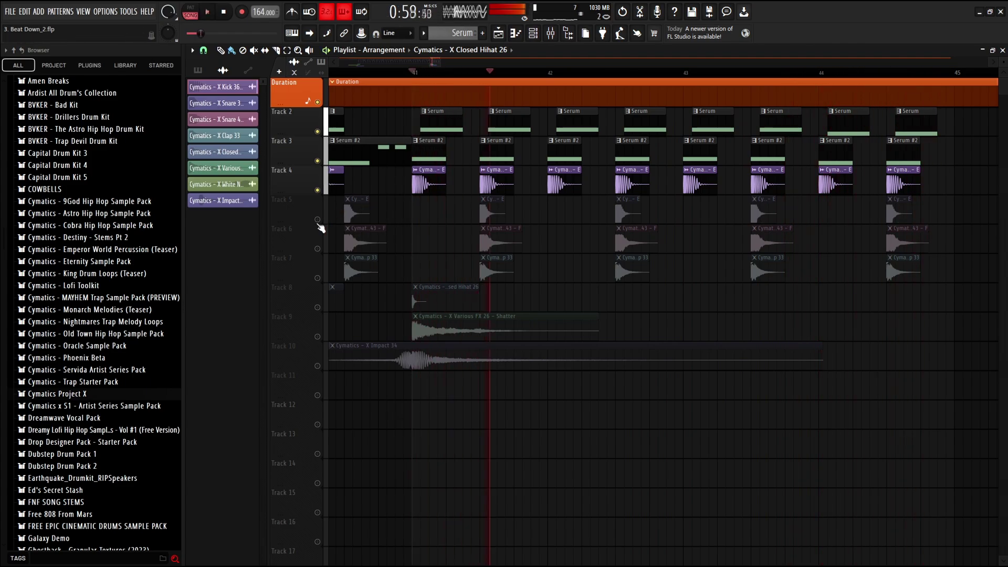
- Unmute snare Track 5 and move its bar 41 hit a quarter bar later, checking it in playback
click(318, 222)
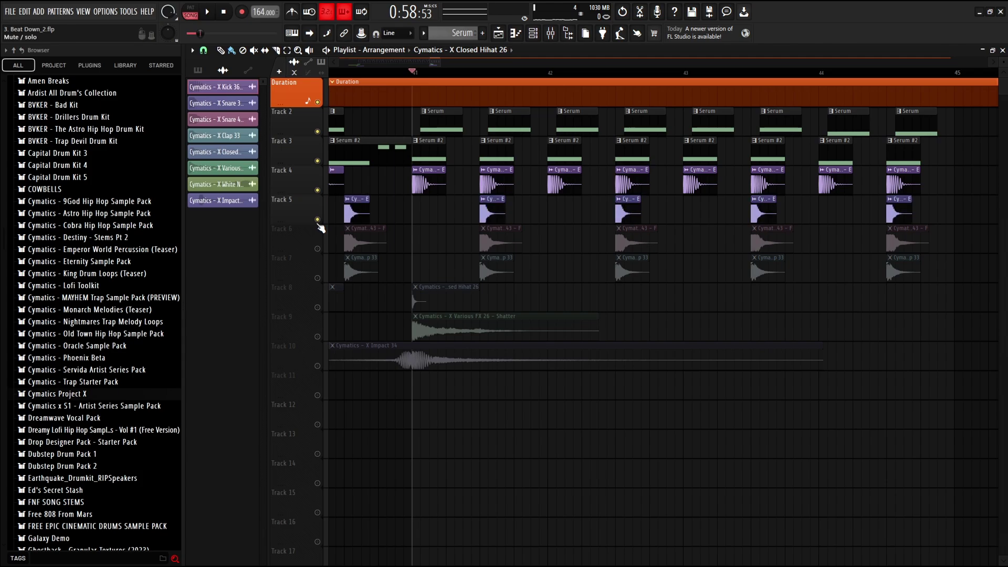
drag(499, 215, 532, 208)
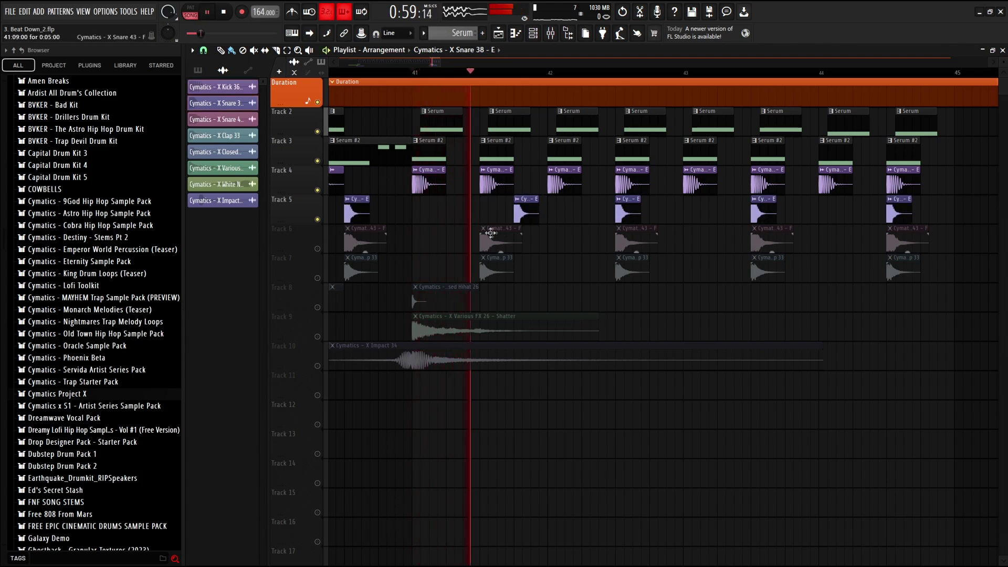
key(space)
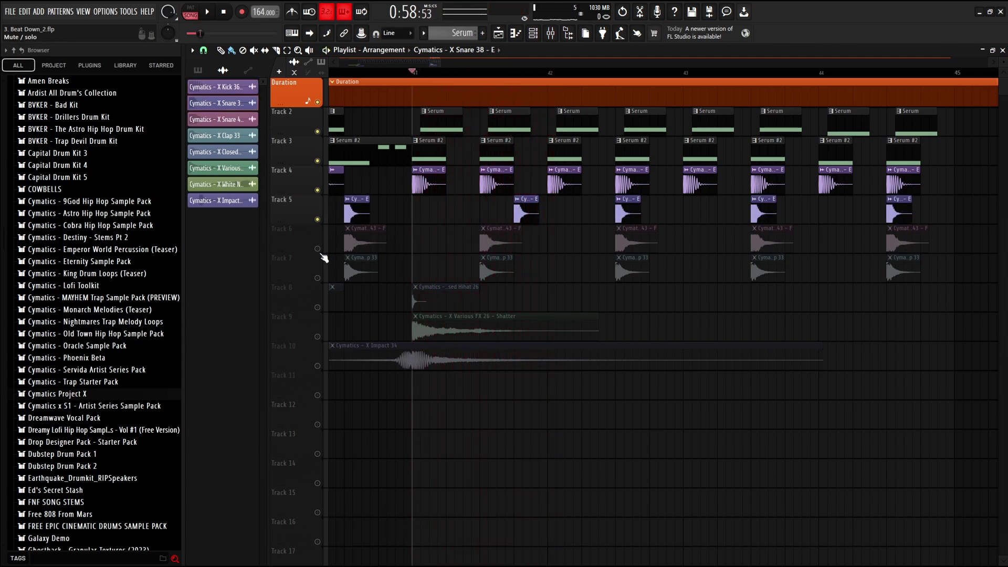
key(space)
key(space)
- Unmute clap Track 7, remove the Snare 43 hits on Track 6 after bar 41, and play the section
click(318, 278)
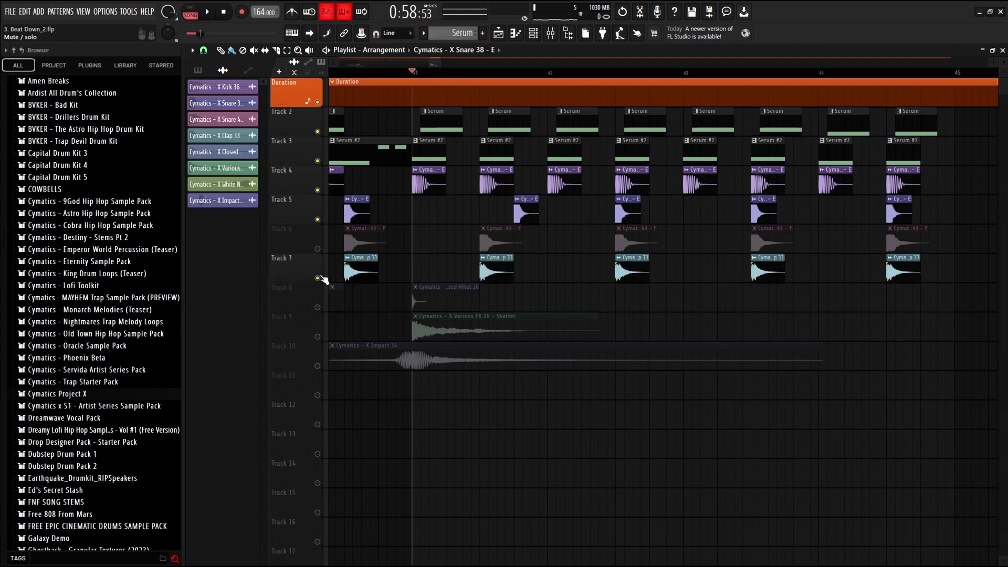
scroll(508, 258, down, 3)
key(space)
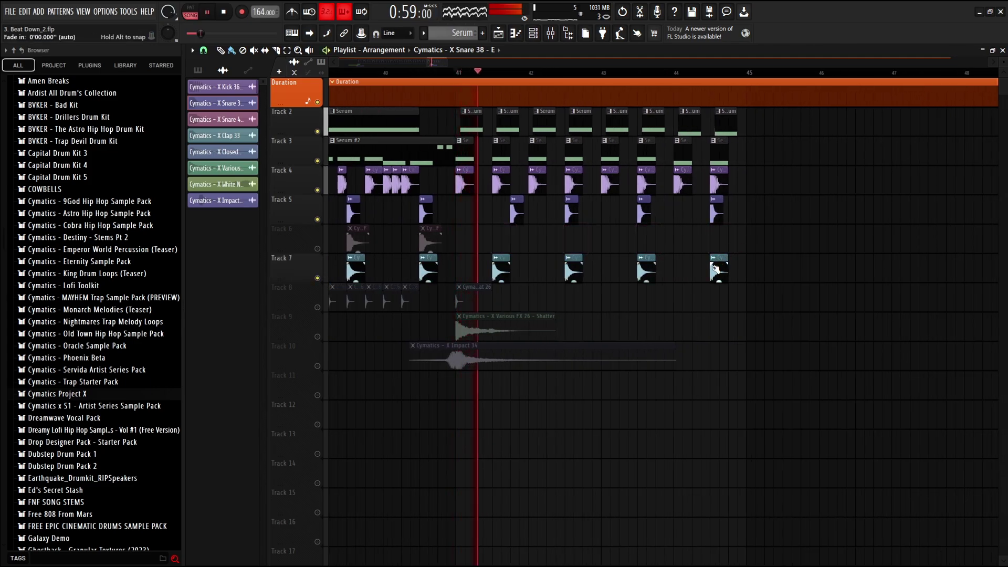
key(space)
- Delete the claps on Track 7 from bar 41 onward, then unmute Track 6 and mute Track 7
drag(715, 269, 711, 237)
right_click(647, 269)
right_click(574, 270)
right_click(501, 271)
click(317, 248)
click(317, 278)
- Place Clap 33 hits on Track 6 halfway through bars 41 and 42, checking them in playback
key(space)
click(513, 232)
click(568, 232)
key(space)
- Remove the Snare 38 hits on Track 5 from bar 41 onward, and solo and unsolo Track 5 to make all tracks audible
drag(534, 250, 604, 213)
key(space)
key(space)
right_click(571, 214)
right_click(498, 215)
key(space)
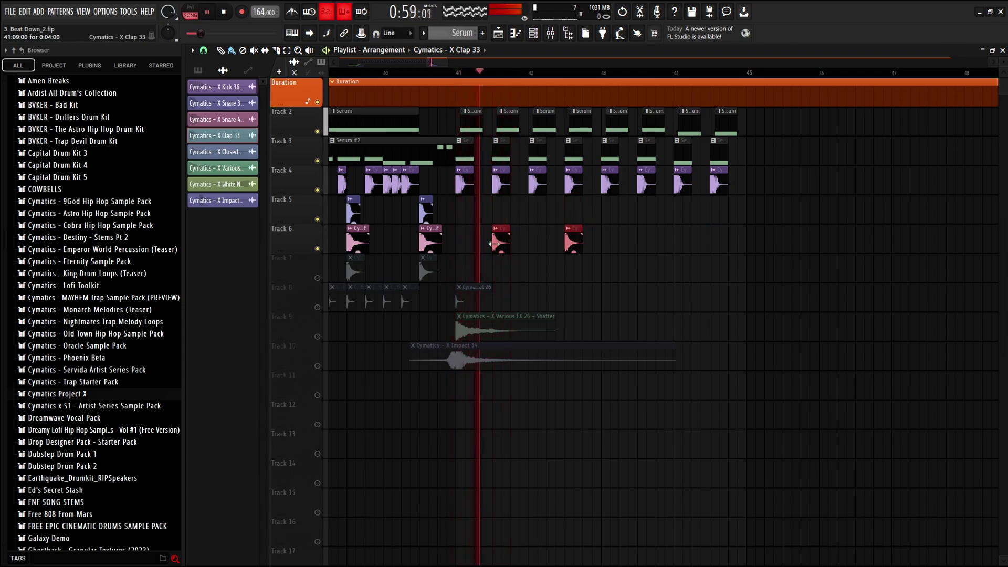
key(space)
right_click(318, 219)
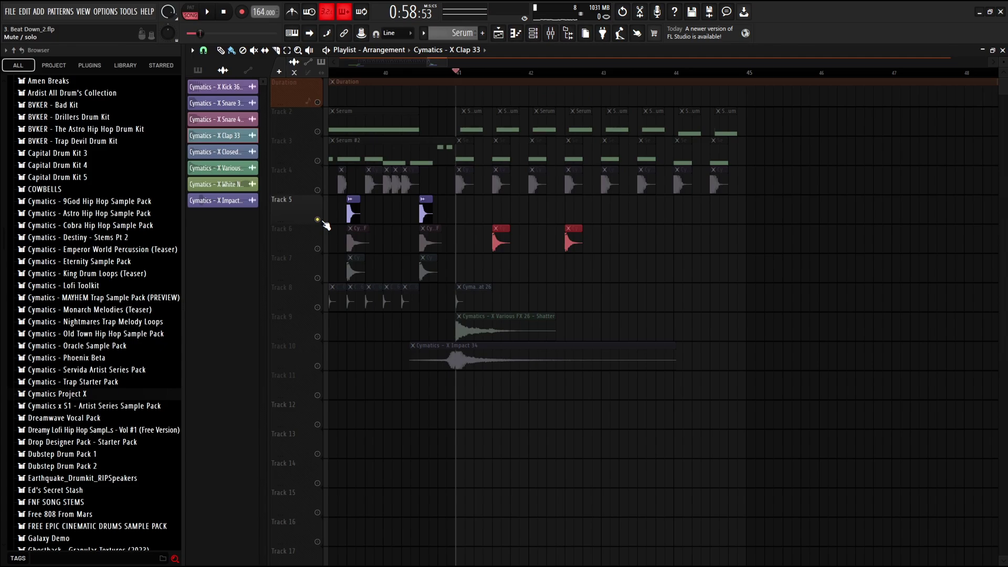
right_click(318, 220)
- Arrange Clap 33 hits mid-bar on Track 7 and Closed Hihat 26 hits every half bar on Track 8 through bar 44
drag(499, 243, 633, 264)
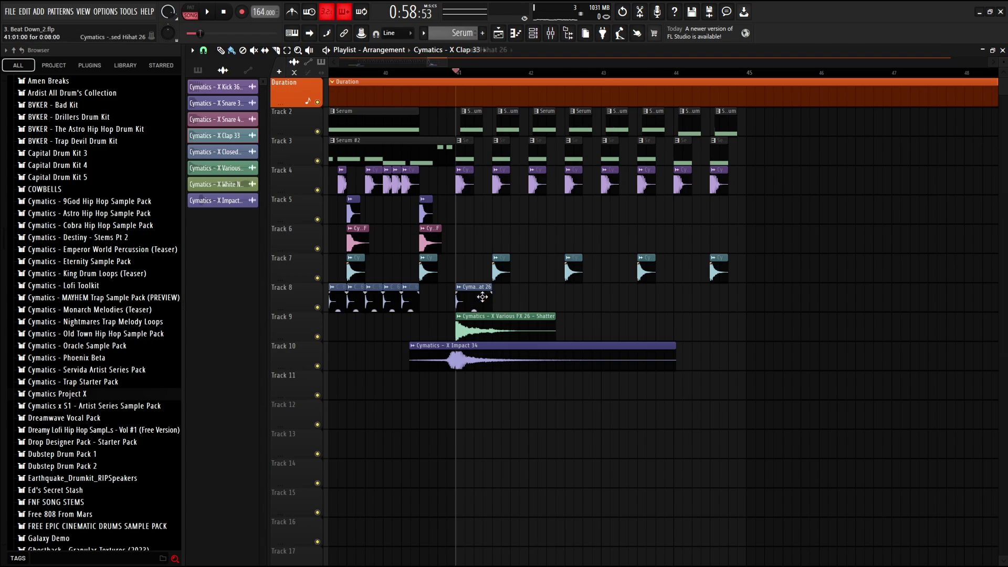
drag(504, 301, 733, 307)
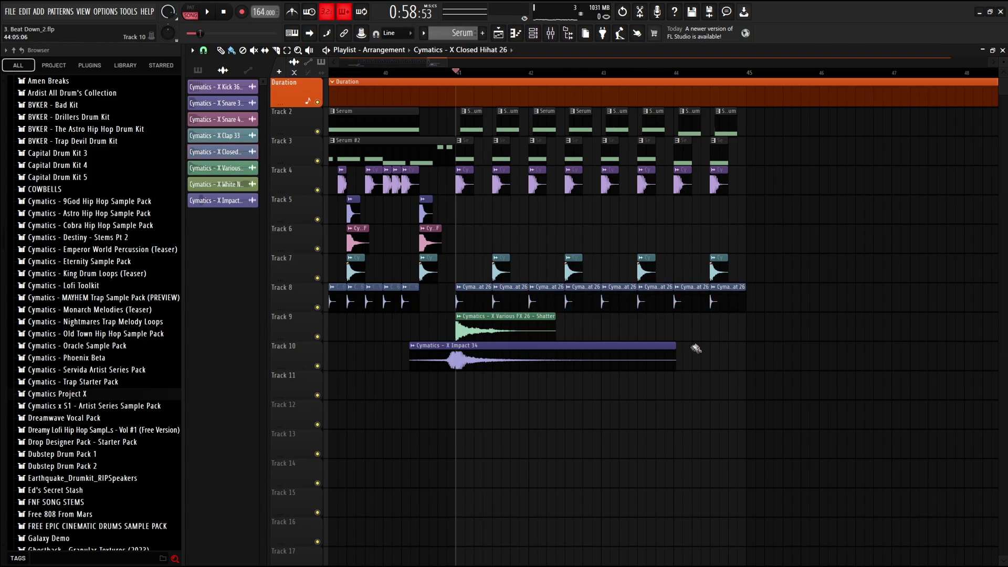
key(space)
- Select all breakdown clips on Tracks 2 to 8 from bar 41 to 44 and duplicate them three times through bar 56
drag(451, 297, 855, 283)
drag(809, 226, 465, 111)
key(ctrl+b)
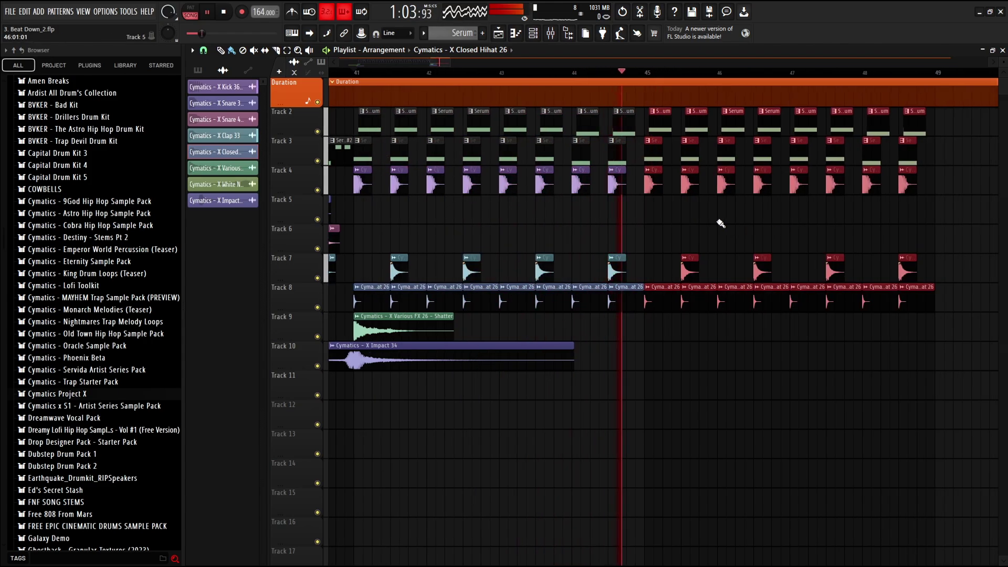
scroll(690, 225, down, 4)
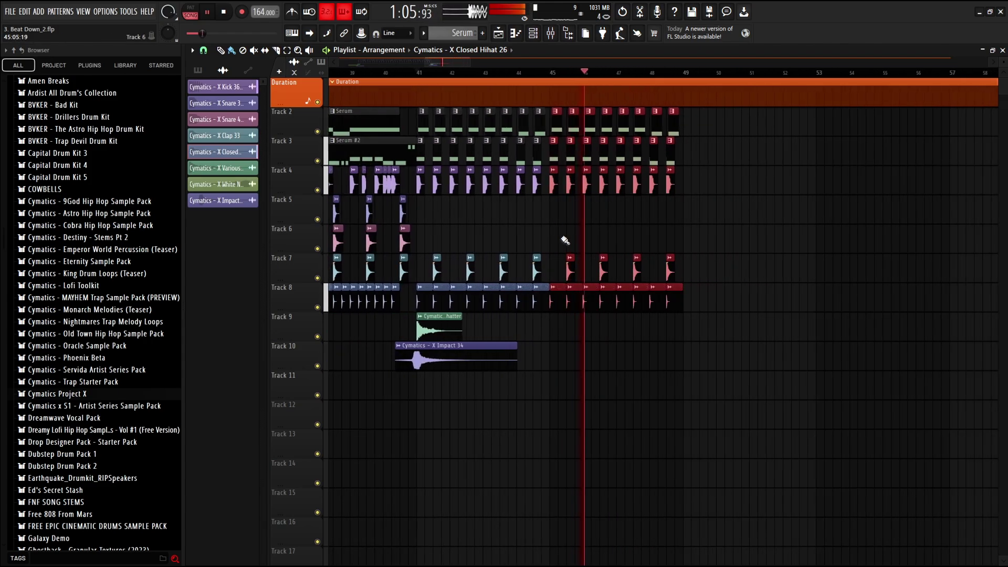
scroll(513, 233, down, 2)
key(ctrl+b)
key(ctrl+b)
scroll(565, 267, down, 2)
scroll(677, 270, up, 3)
scroll(713, 267, up, 2)
- Set the playback position to bar 49, create a new pattern and place its clip at bar 49 on Track 11
click(457, 73)
click(501, 432)
click(483, 33)
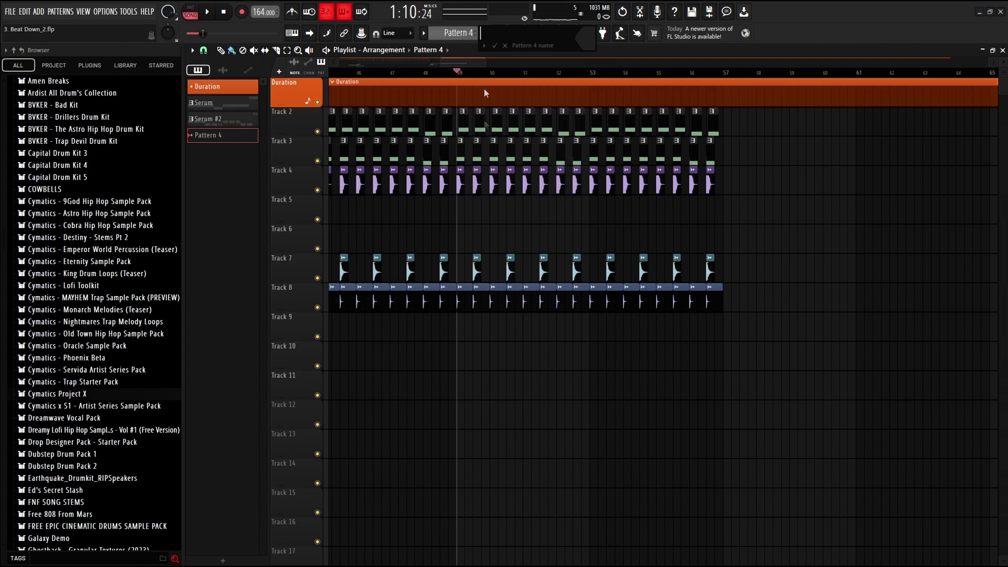
scroll(591, 372, down, 2)
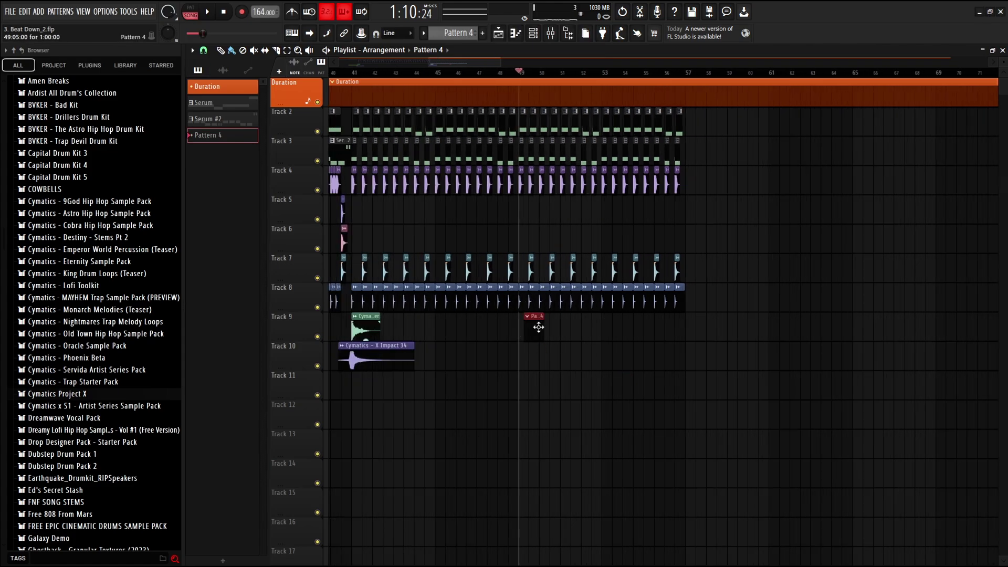
- Add a third Serum channel, load the [PS] synth [scrap] preset from shinju serum bank vol. 3, and check its FX chain
click(536, 30)
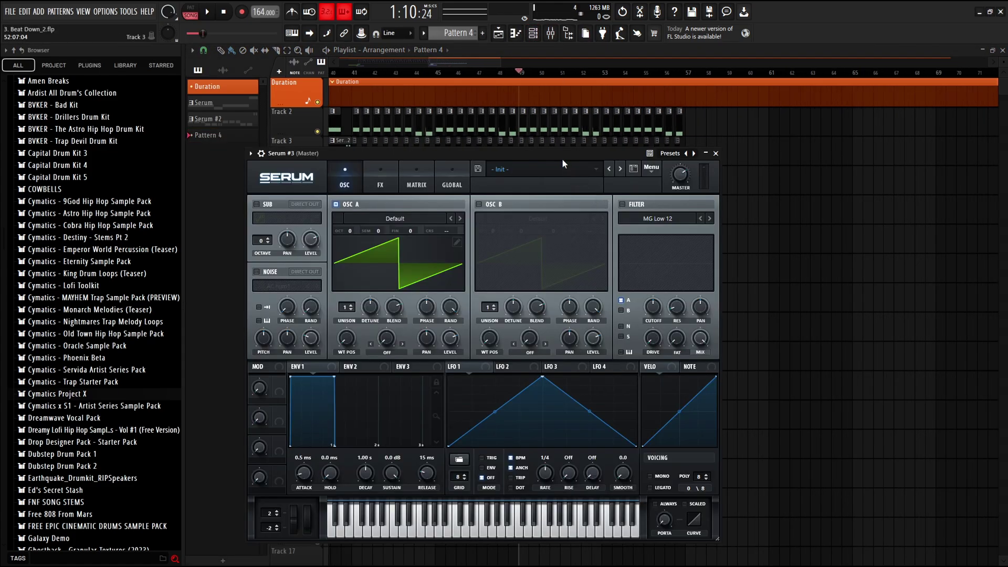
drag(564, 164, 602, 135)
click(596, 149)
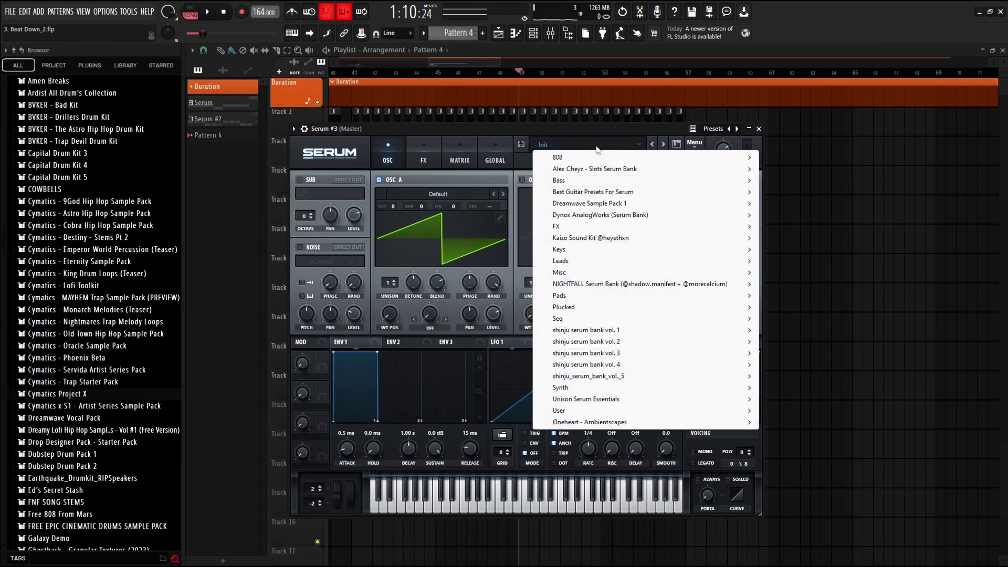
mouse_move(608, 355)
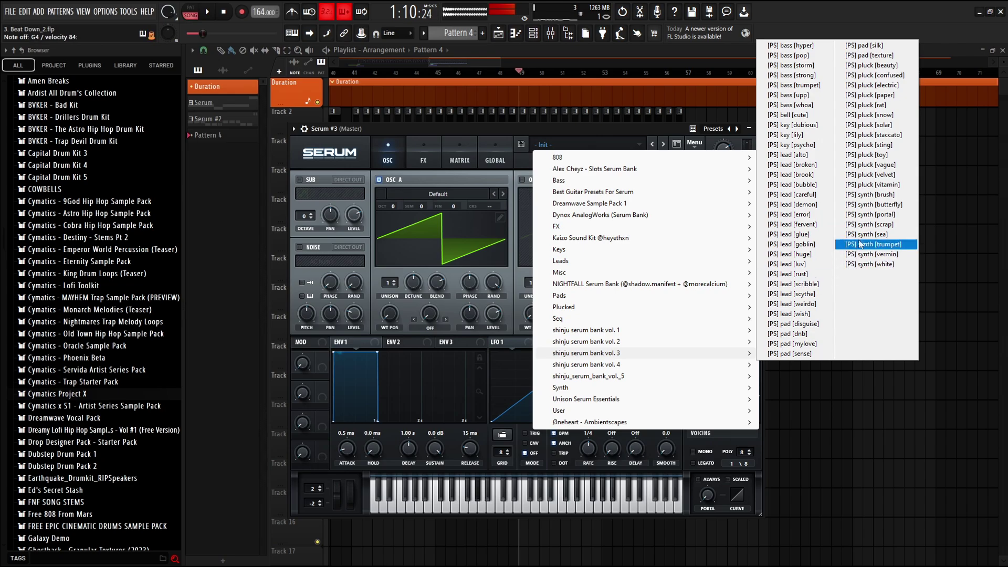
click(872, 225)
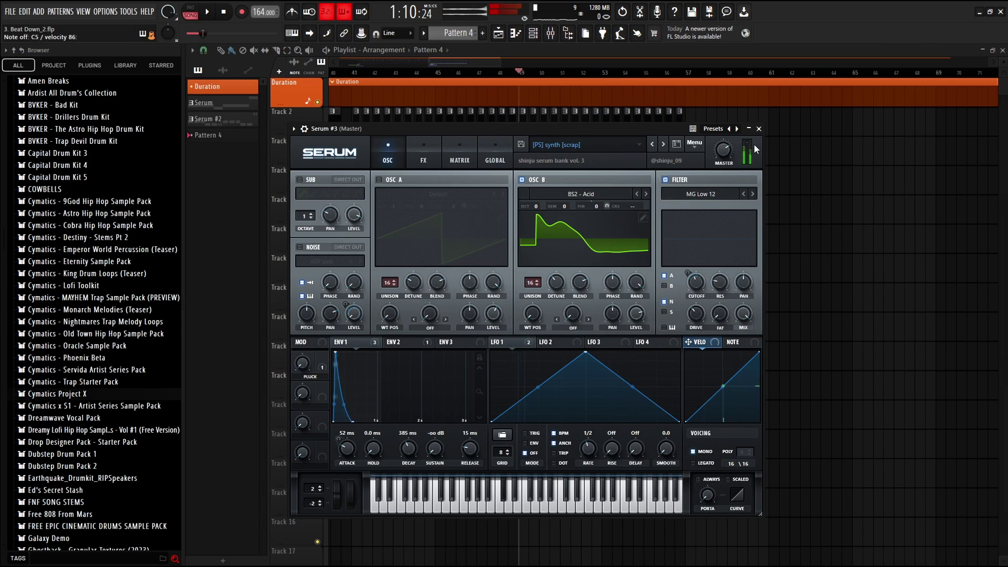
click(424, 152)
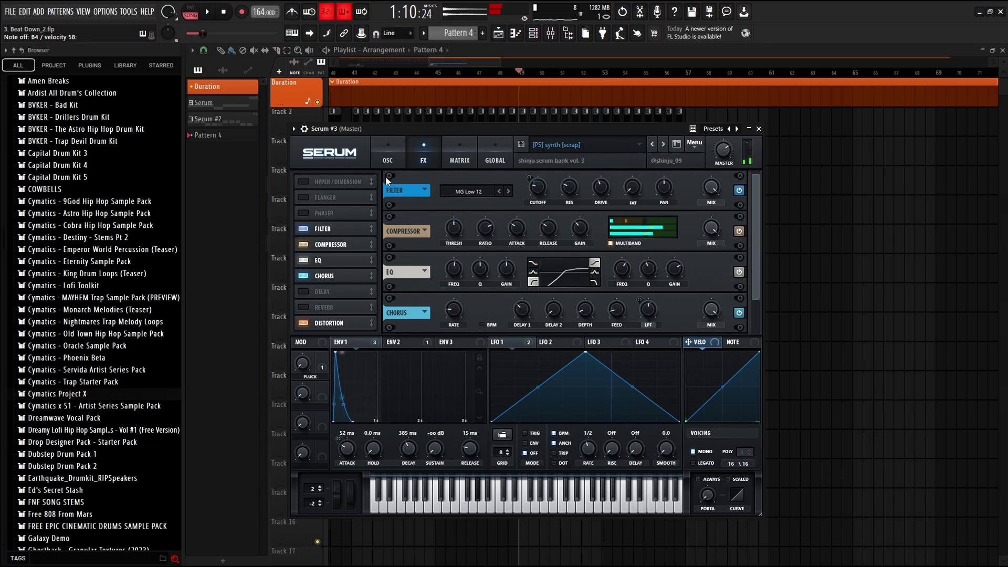
click(395, 158)
click(759, 128)
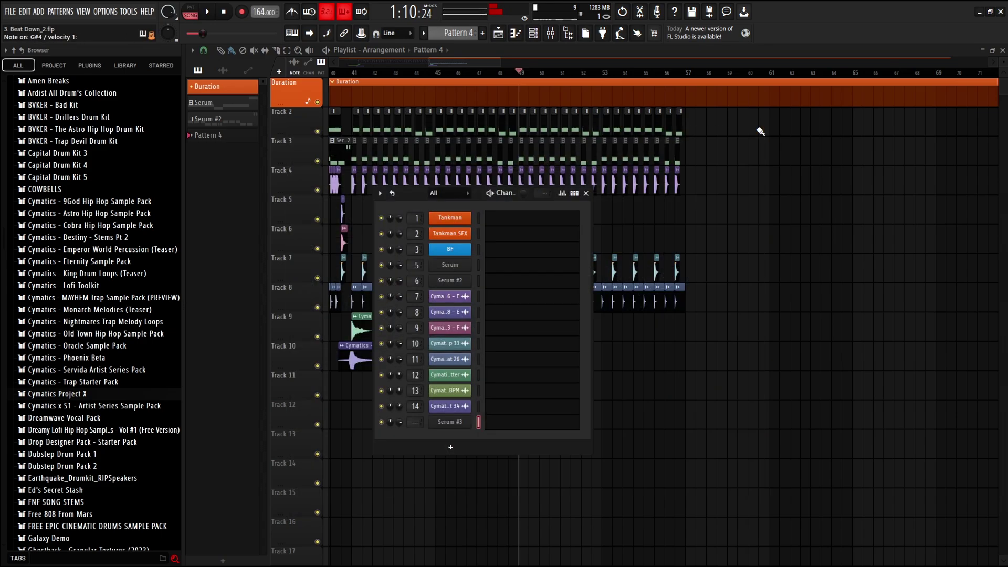
click(586, 195)
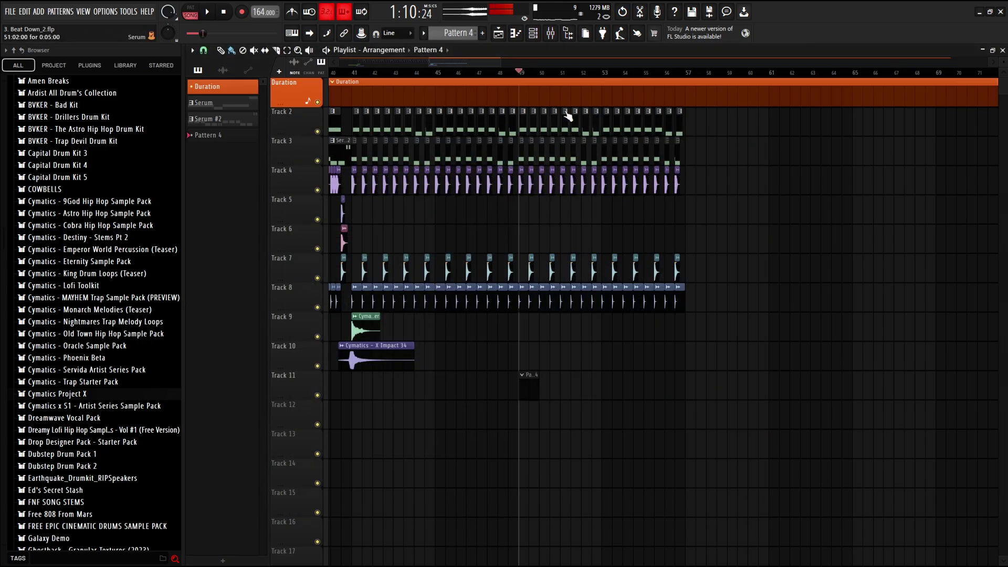
- Route Serum #3 to mixer insert 15 and load Fruity parametric EQ 2 and Raum on it
click(551, 33)
scroll(480, 344, down, 6)
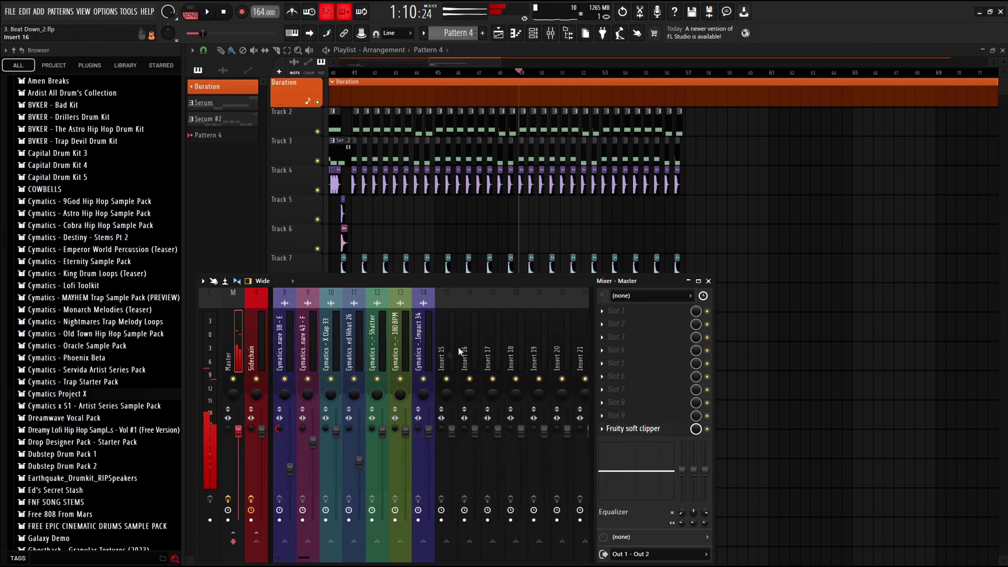
right_click(445, 356)
mouse_move(523, 374)
click(593, 375)
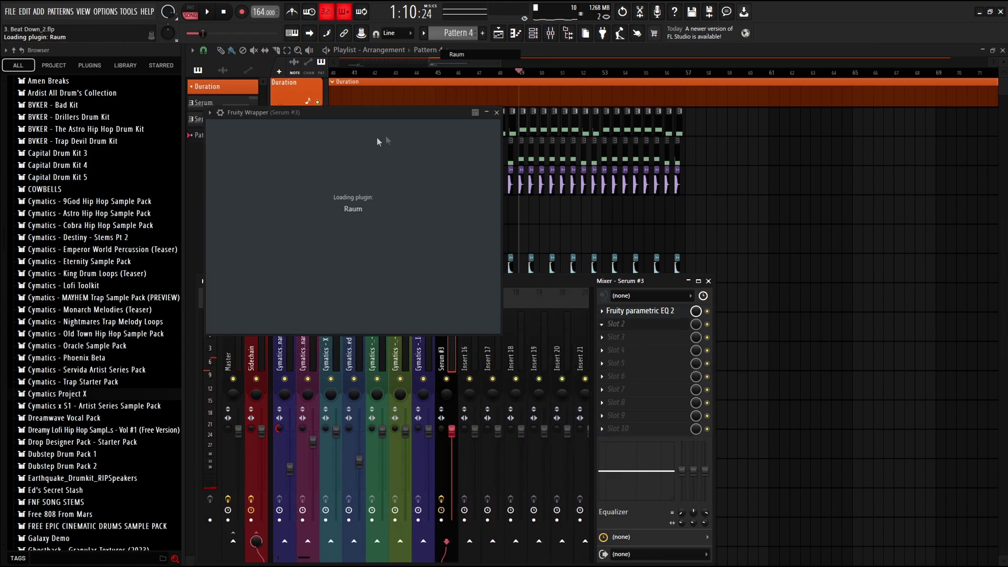
- Set Raum's mix to about 32% and lower the Serum #3 mixer fader, then close the mixer
drag(389, 119, 452, 266)
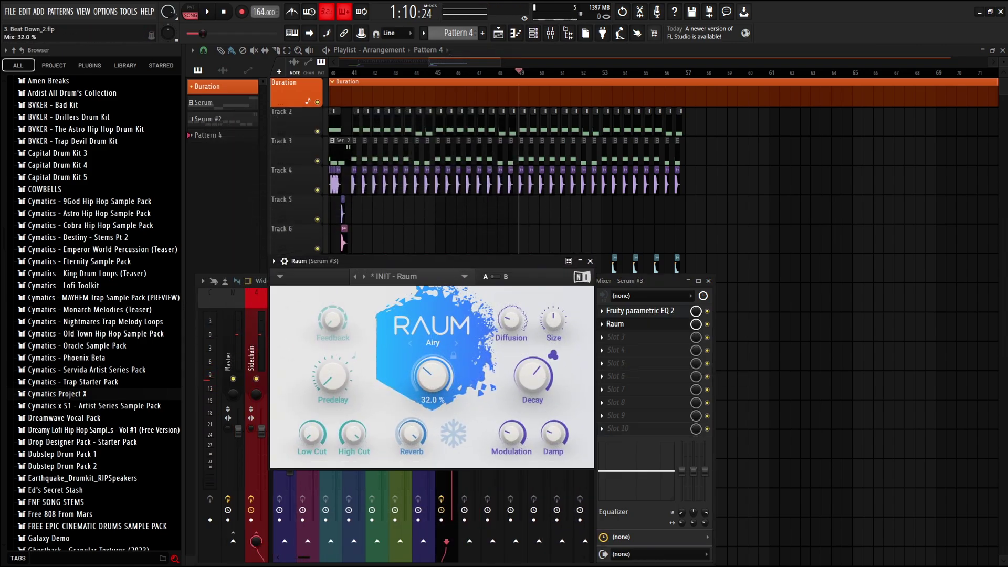
click(589, 260)
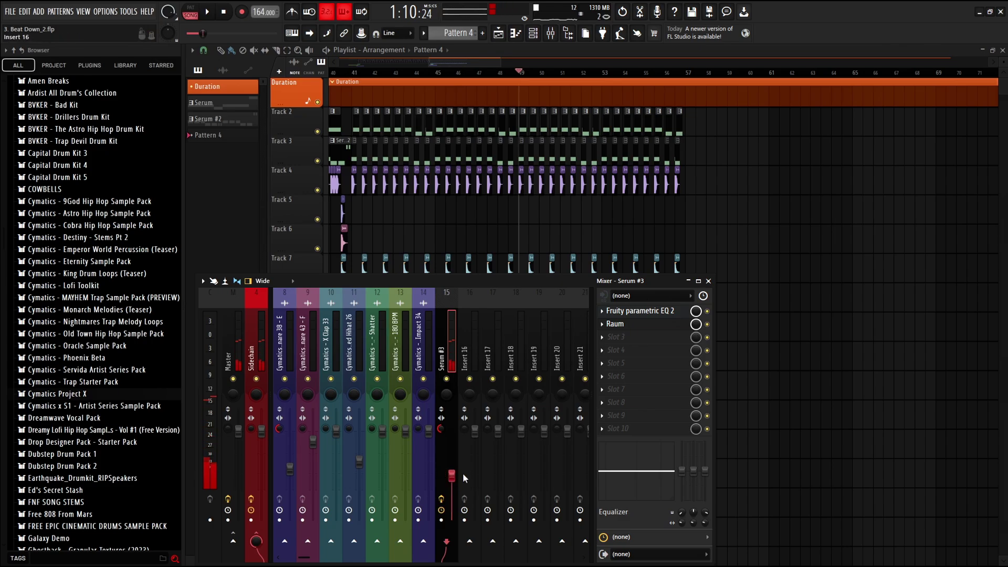
click(231, 345)
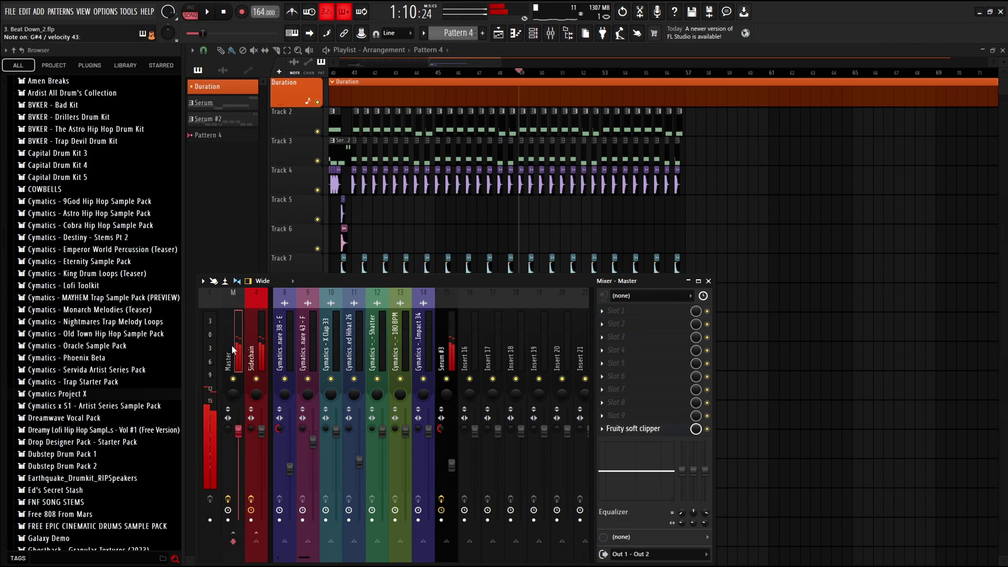
scroll(392, 342, up, 3)
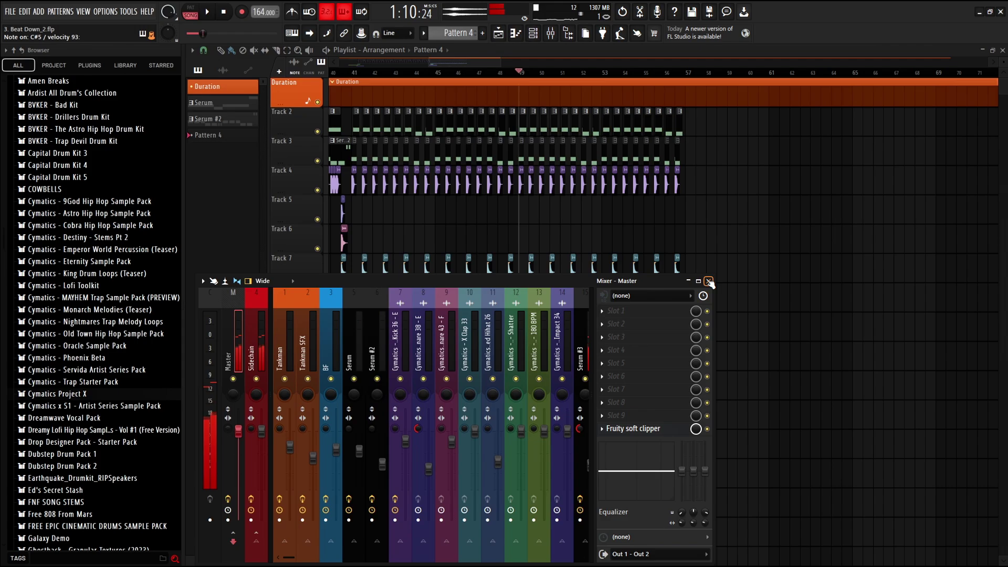
click(709, 282)
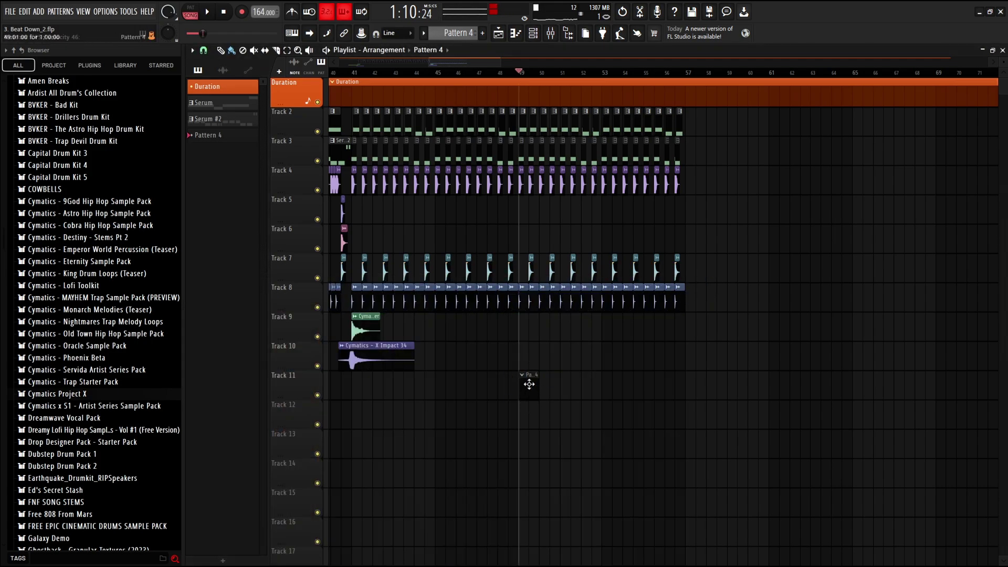
- Open the Serum #3 piano roll in the Serum pattern and draw a half-bar motif of short D#4, E4 and G4 notes
key(ctrl+a)
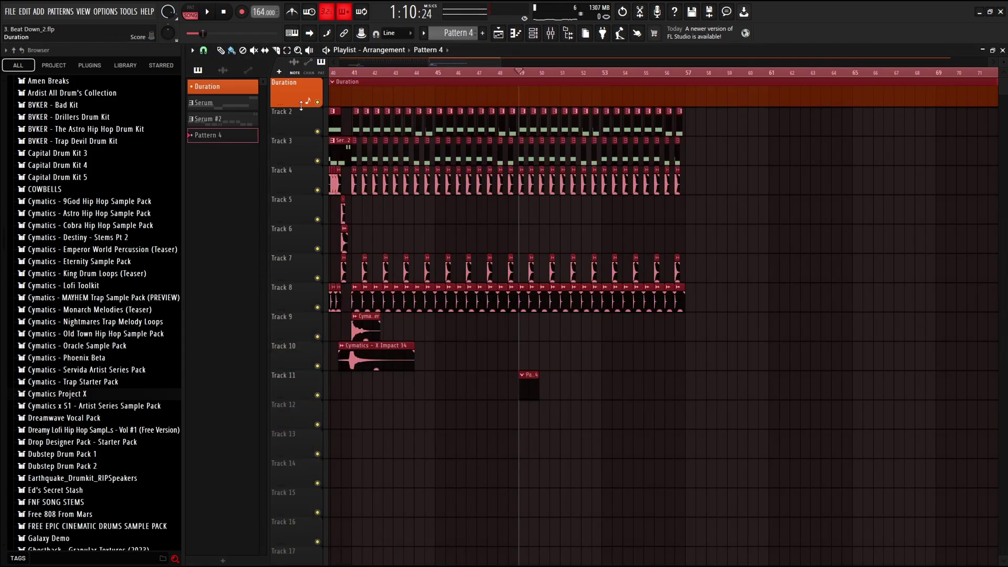
click(525, 81)
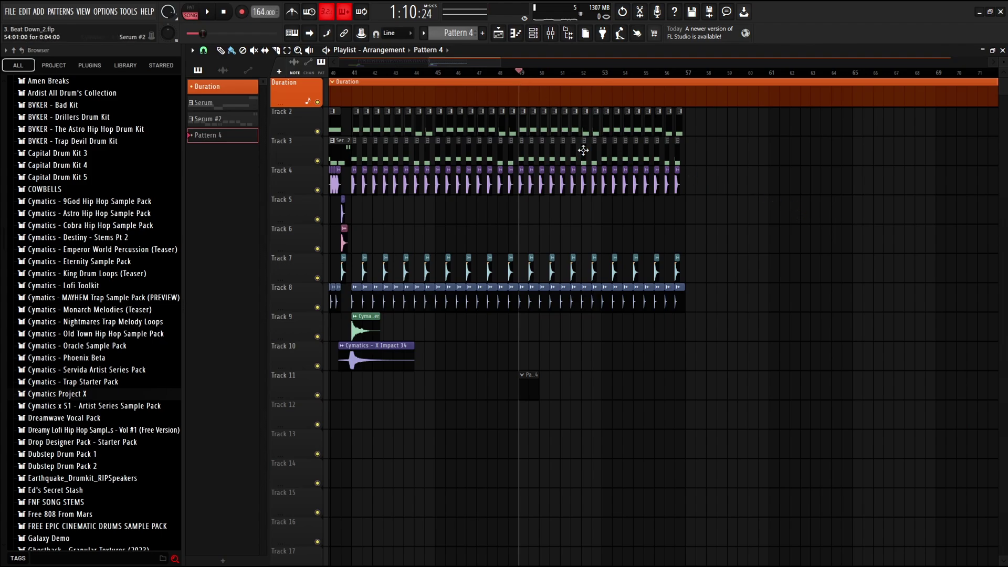
key(l)
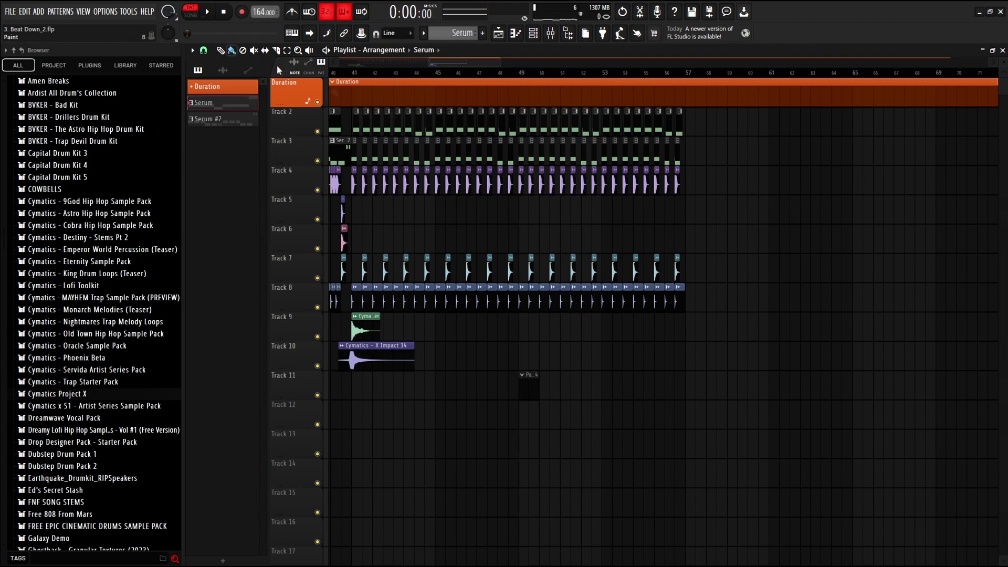
click(521, 34)
key(space)
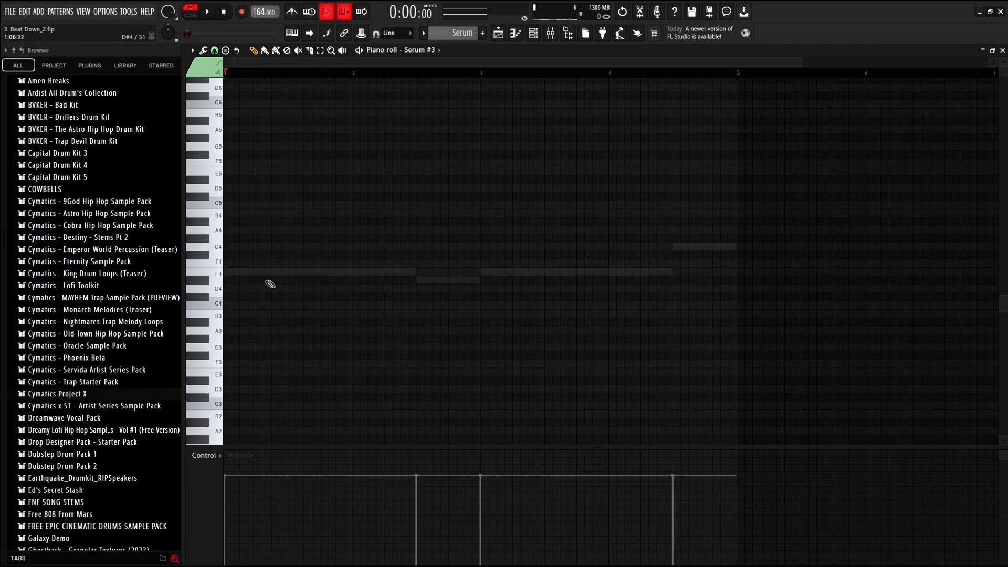
drag(244, 280, 228, 279)
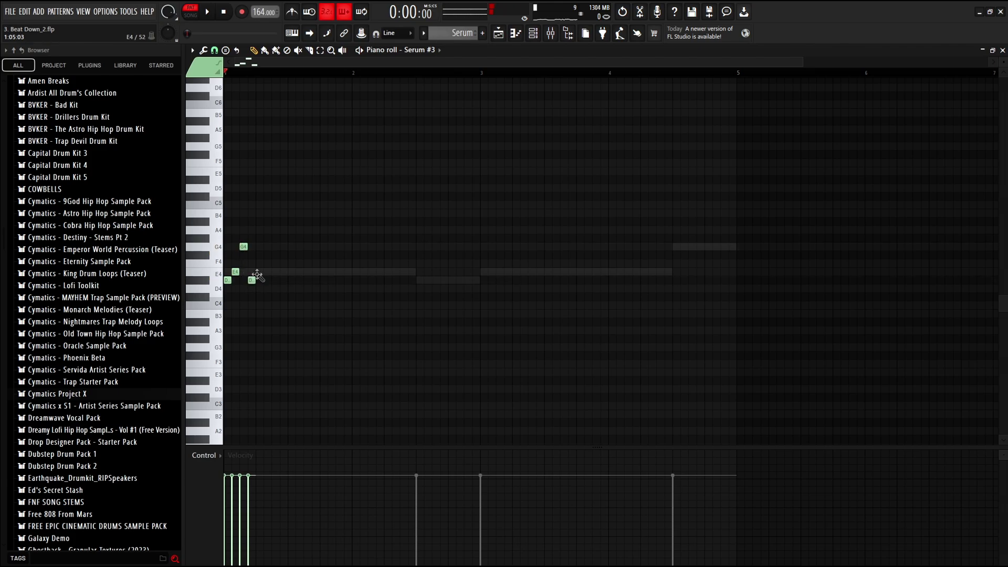
drag(298, 264, 285, 278)
- Duplicate the motif until it fills four bars, and transpose all the notes up one octave during playback
key(space)
key(ctrl+b)
right_click(355, 314)
key(ctrl+b)
right_click(355, 318)
key(ctrl+b)
key(ctrl+d)
key(ctrl+Up)
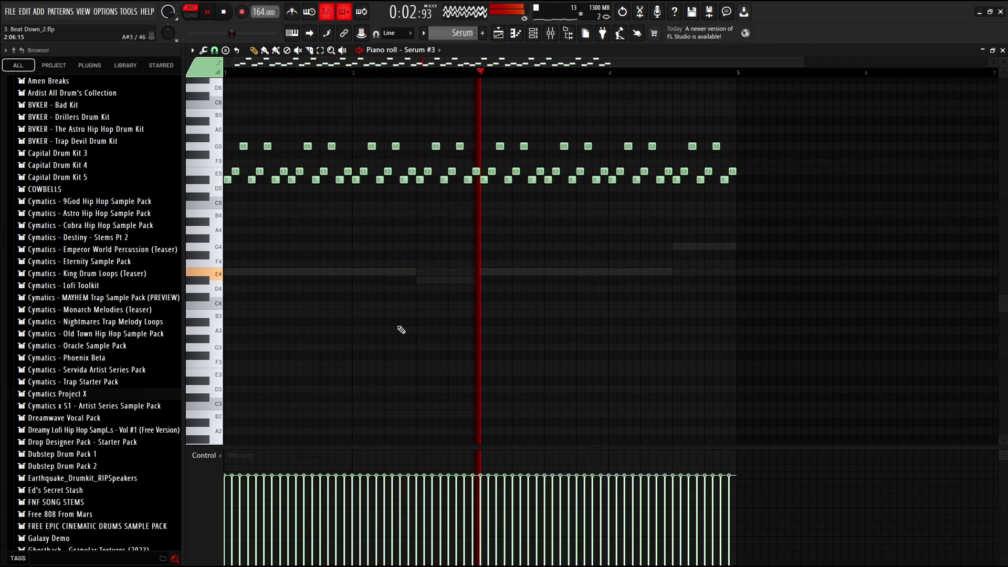
scroll(520, 294, up, 3)
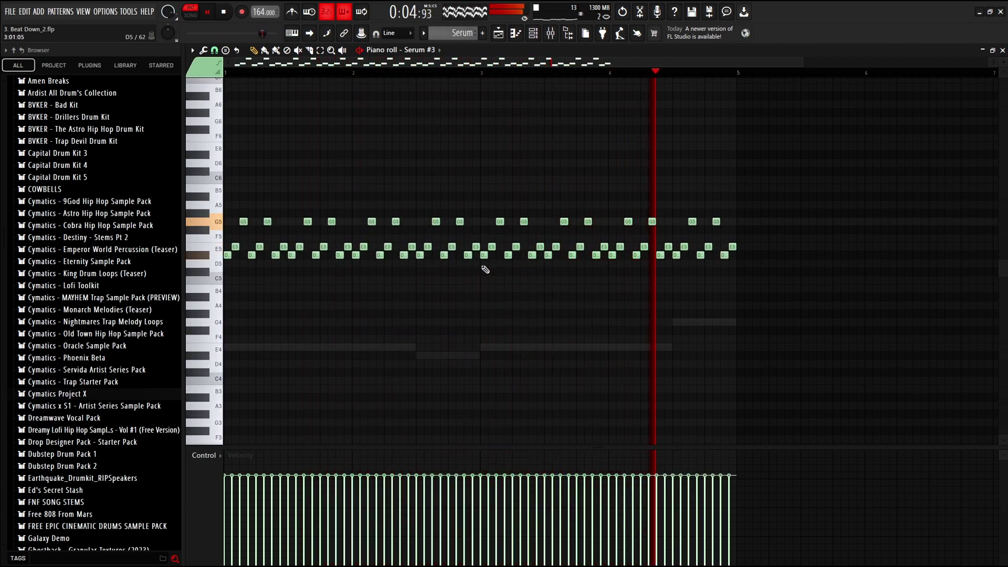
- Transpose the notes in the first two bars down one octave
drag(499, 270, 215, 105)
key(ctrl+Down)
key(ctrl+d)
scroll(405, 216, down, 3)
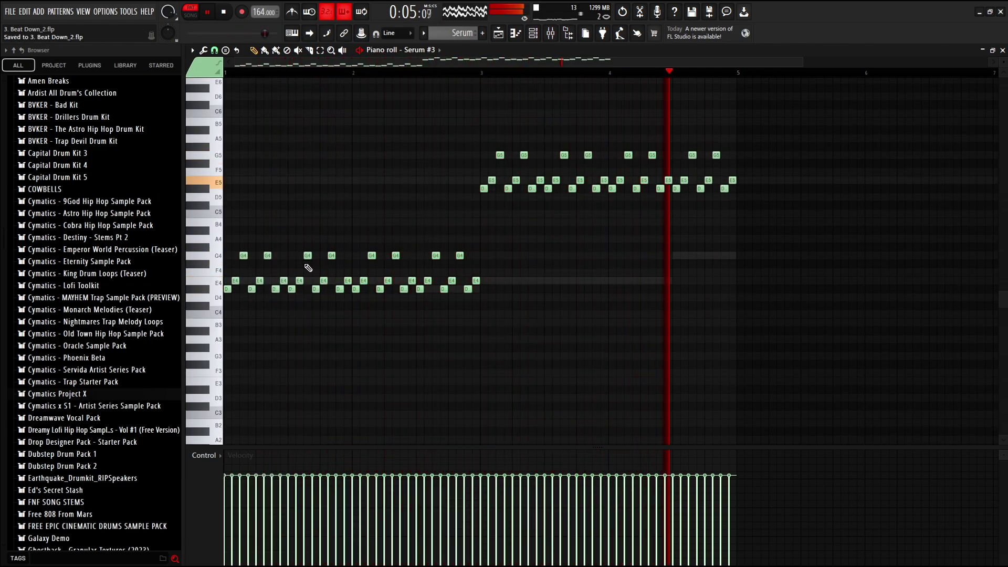
- Stop playback and delete the Serum #3 notes in bars 4 and 2
key(space)
drag(789, 318, 609, 111)
key(Delete)
drag(536, 331, 353, 234)
key(Delete)
- Move the remaining high-octave notes one bar earlier so they start at bar 2
drag(415, 252, 753, 89)
key(shift+Left)
key(shift+Left)
key(shift+Left)
key(shift+Left)
key(shift+Left)
key(shift+Left)
key(shift+Left)
key(shift+Left)
key(shift+Left)
key(shift+Left)
key(shift+Left)
key(shift+Left)
key(shift+Left)
key(shift+Left)
key(shift+Left)
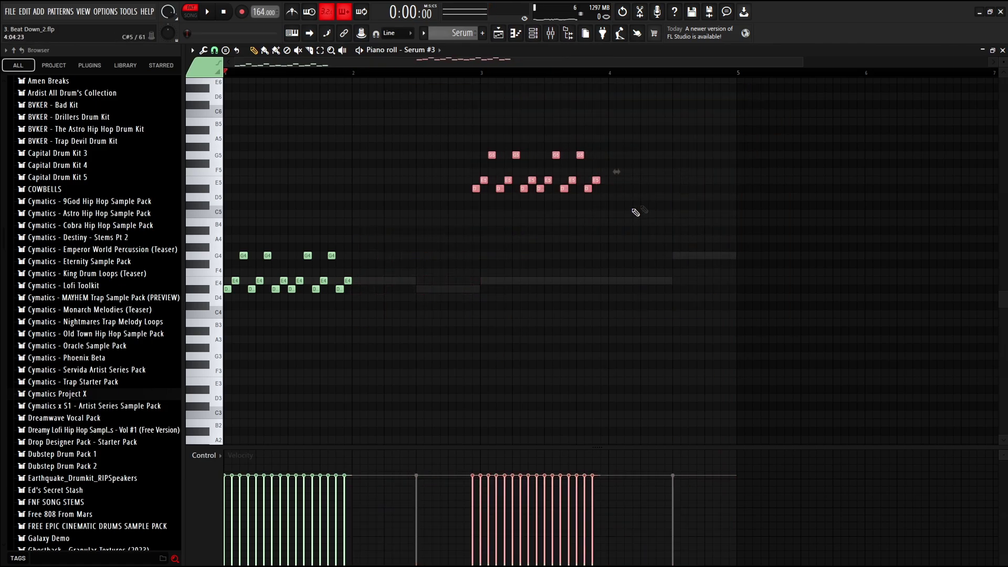
key(shift+Left)
- Select both bars of notes and stretch them to double length so the phrase fills four bars
click(275, 198)
drag(423, 352, 225, 243)
drag(338, 217, 617, 80)
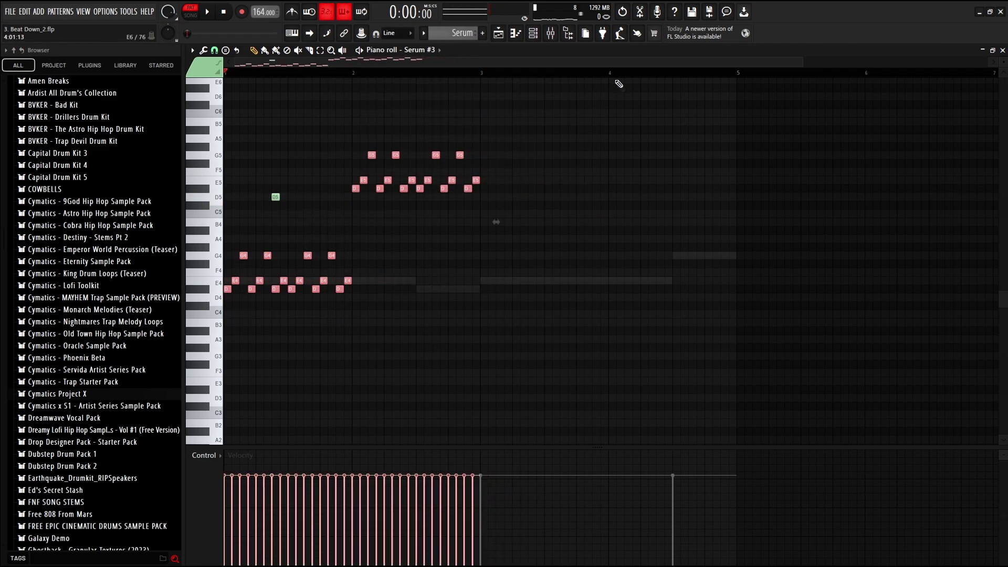
scroll(505, 221, up, 4)
drag(409, 222, 1006, 228)
scroll(854, 236, down, 5)
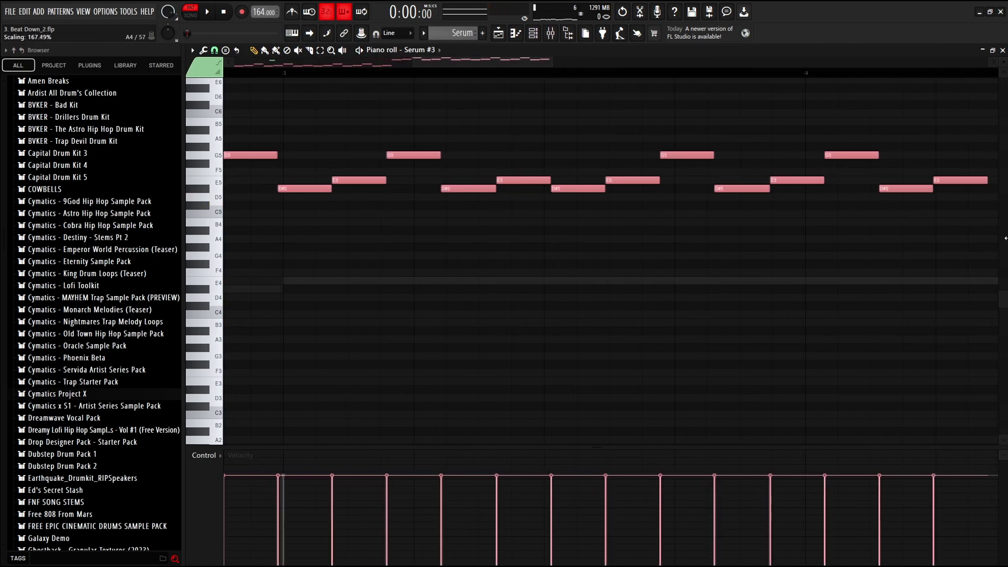
scroll(522, 223, down, 3)
scroll(680, 246, up, 4)
mouse_move(546, 223)
mouse_down()
mouse_move(727, 218)
mouse_move(686, 222)
mouse_up()
scroll(723, 222, up, 4)
scroll(748, 221, down, 4)
drag(626, 63, 363, 63)
scroll(504, 181, down, 2)
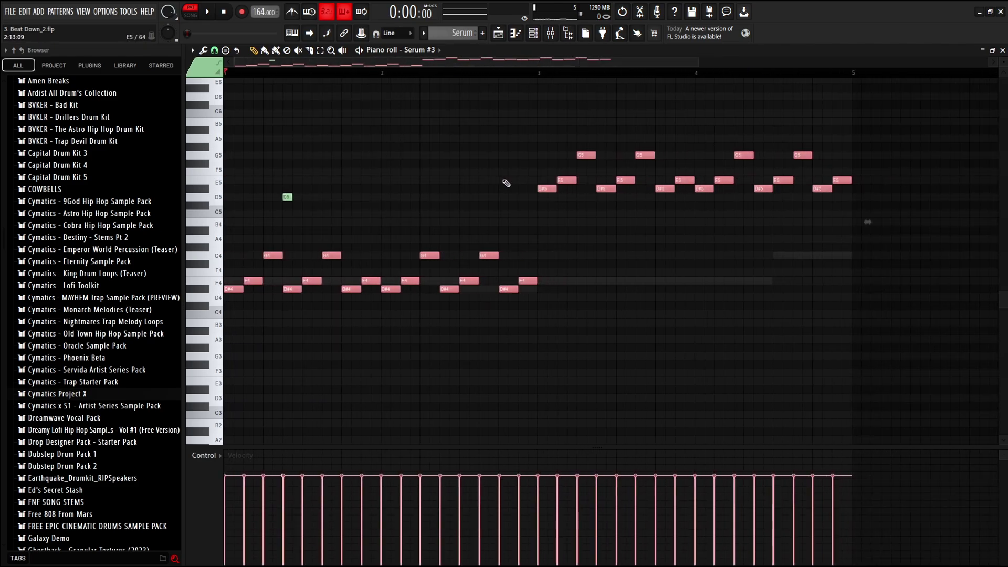
- Delete the stray D5 note in bar 1 and play back the stretched phrase
key(ctrl+d)
click(288, 197)
right_click(288, 199)
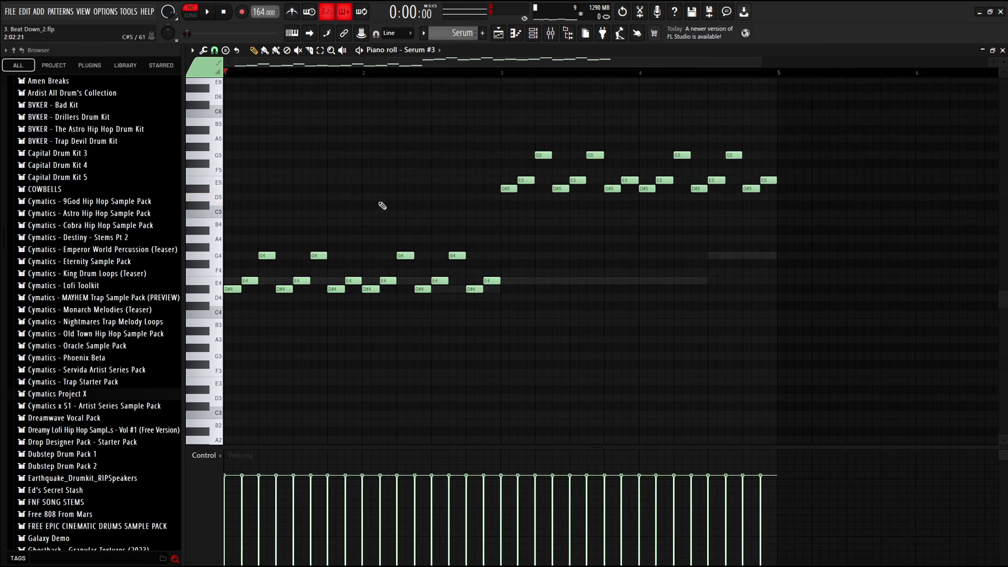
scroll(393, 179, up, 1)
key(space)
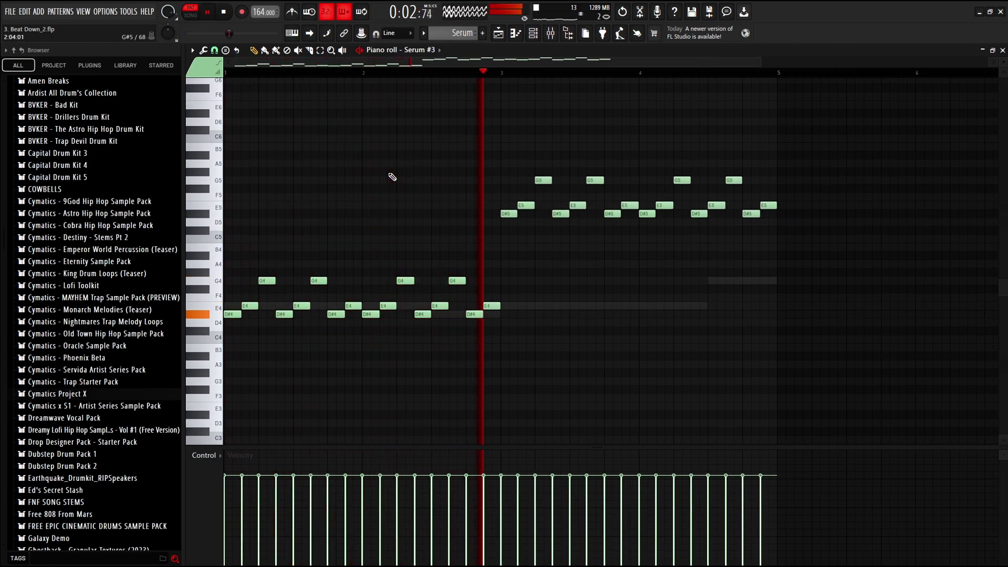
- Paste the Serum #3 phrase into the Pattern 4 piano roll and return to the playlist
key(space)
key(F5)
click(528, 383)
click(516, 33)
key(ctrl+v)
key(F5)
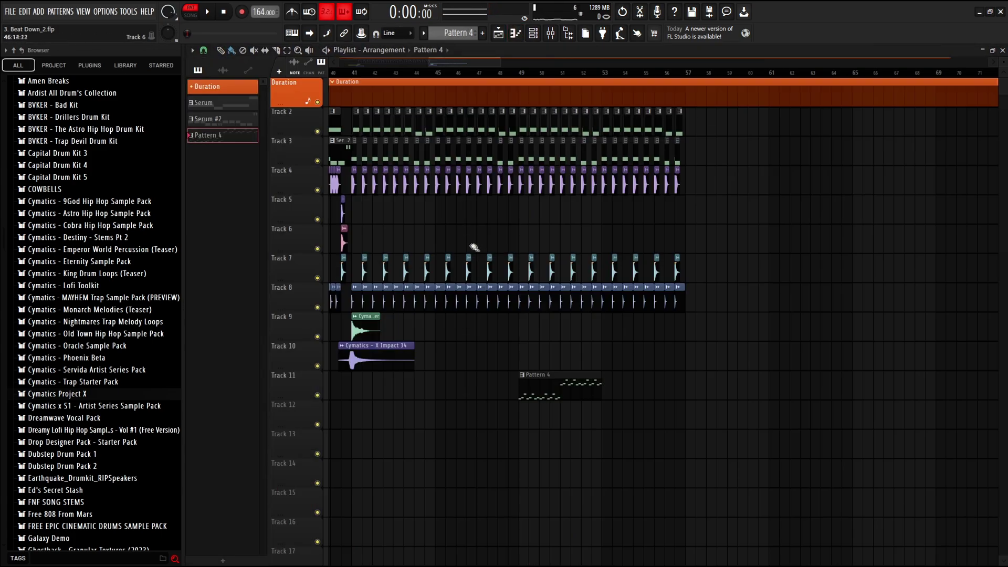
- Rename Pattern 4 as Serum #3, after its channel
click(532, 35)
right_click(452, 424)
click(496, 441)
key(F6)
right_click(218, 136)
click(251, 188)
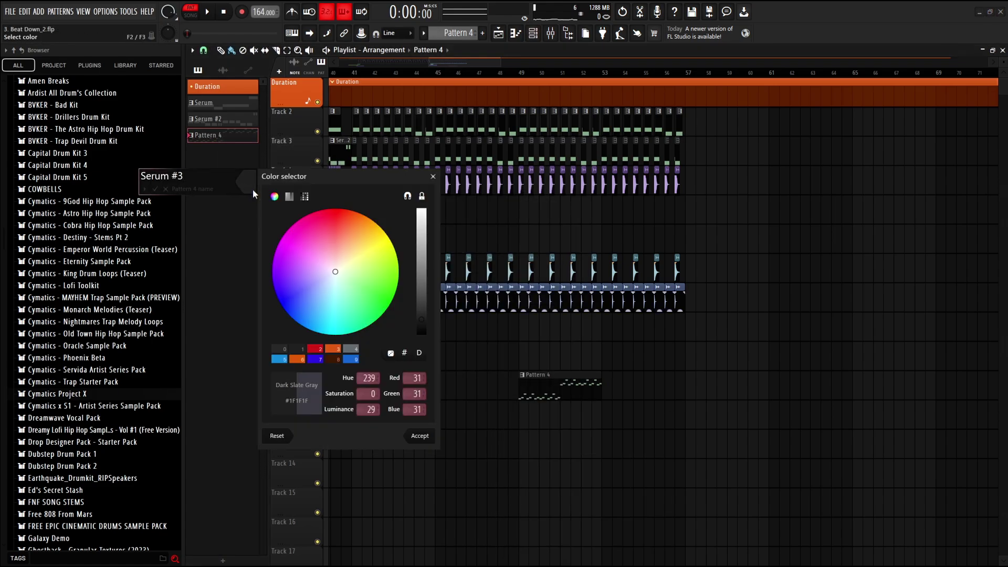
key(Return)
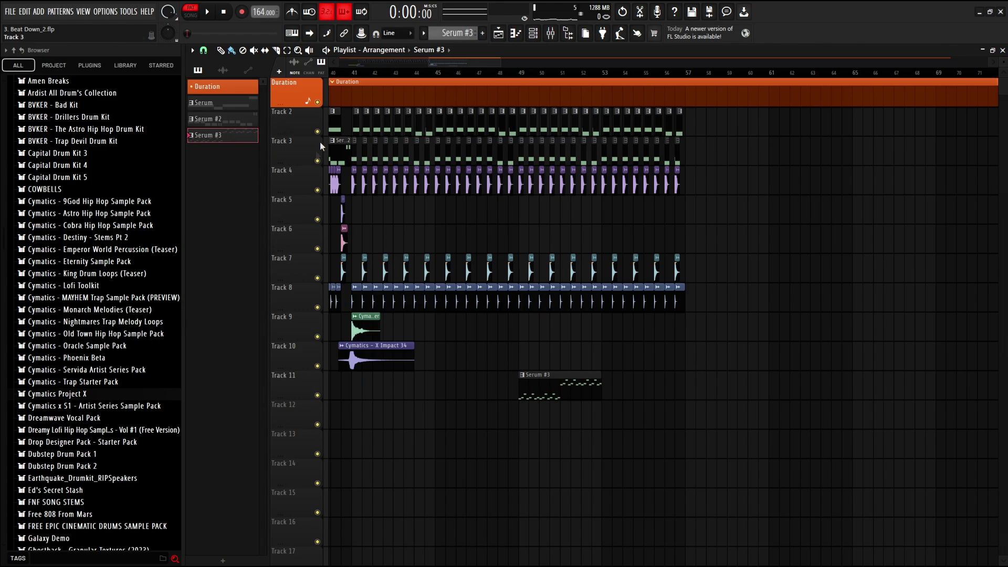
- Play the section from bar 49 and duplicate the Serum #3 clip on Track 11 to bar 53
scroll(700, 366, down, 3)
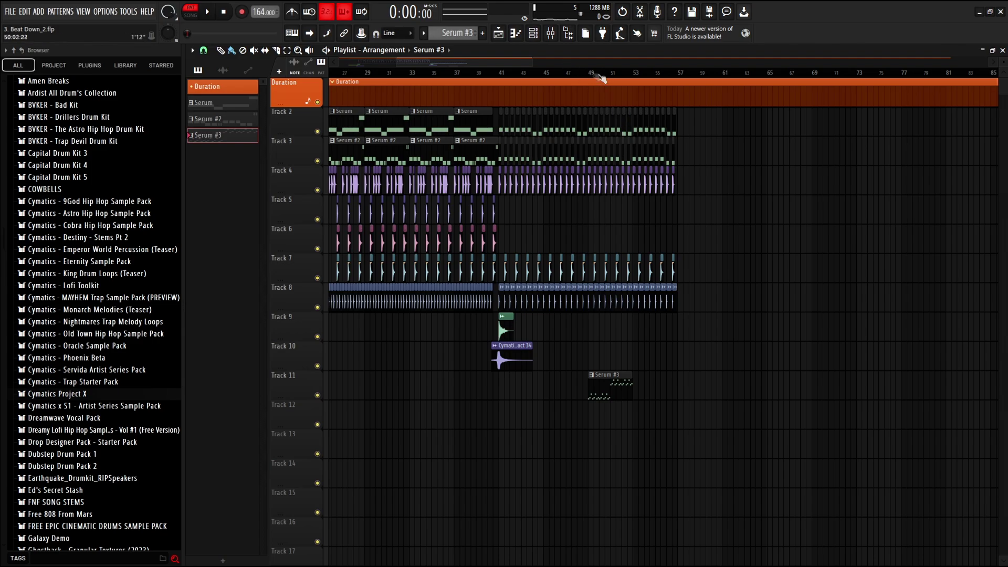
key(space)
shift+drag(609, 391, 654, 397)
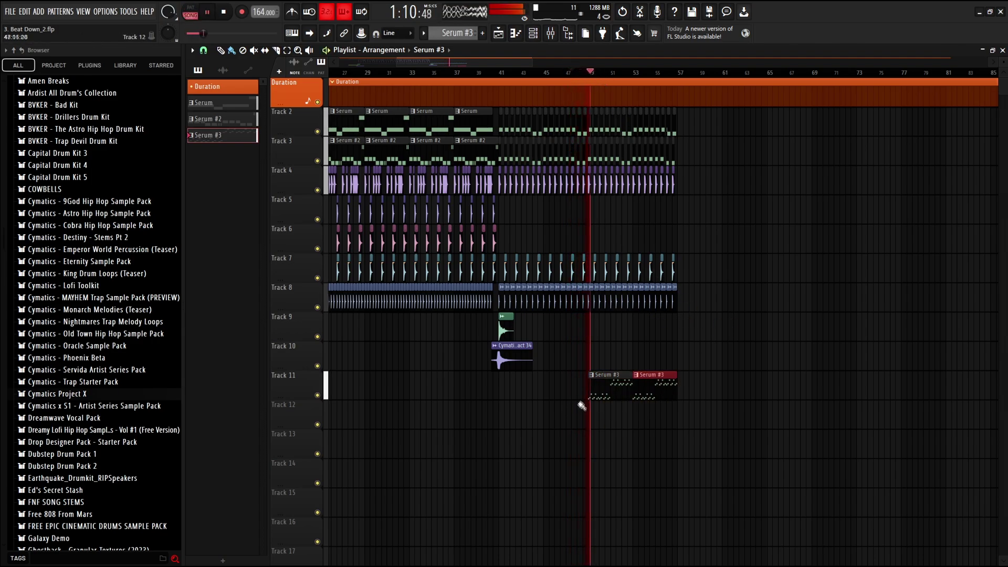
key(ctrl+d)
- Set the Serum #3 mixer fader to 52% (-12.0 dB) during playback and close the mixer
click(537, 34)
click(537, 34)
click(550, 34)
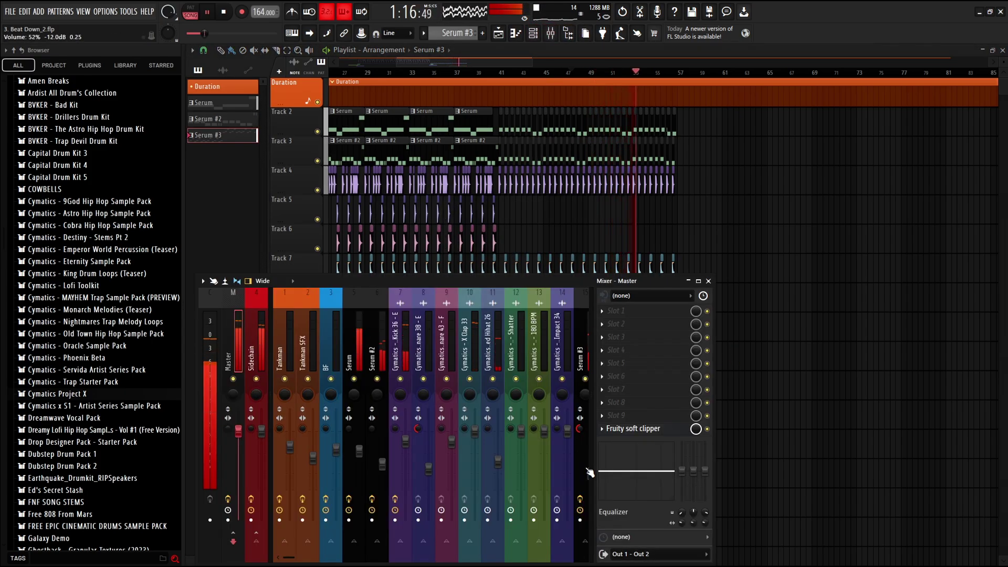
key(F9)
drag(589, 450, 688, 370)
- Select all clips in bars 49 to 56, then play the section from bar 49
drag(727, 302, 590, 134)
key(space)
scroll(636, 221, up, 3)
drag(510, 223, 516, 153)
scroll(507, 138, up, 2)
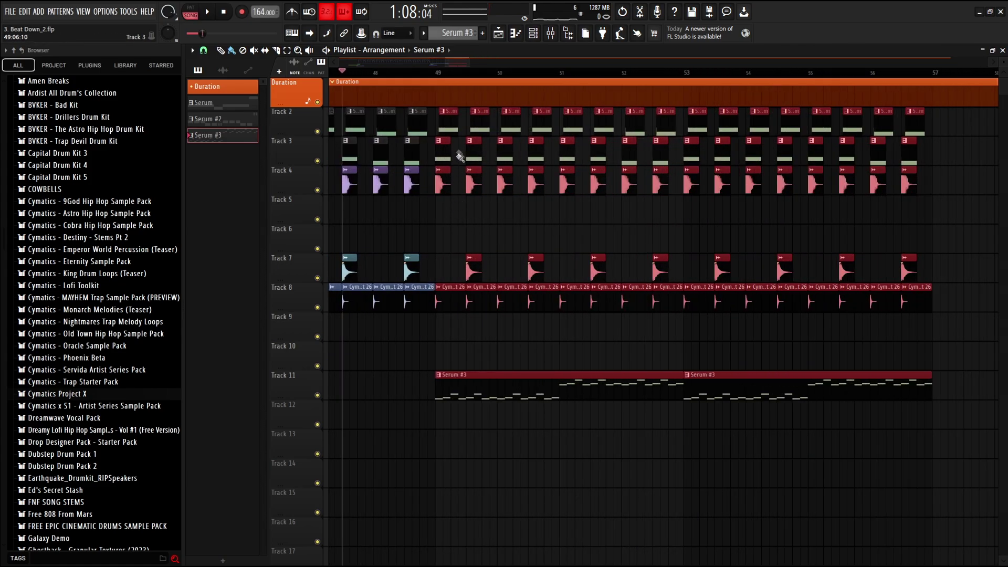
click(446, 78)
key(space)
- Move the closing clips at bar 181, including the white noise, impact and shatter effects, back to bar 165
scroll(446, 78, down, 4)
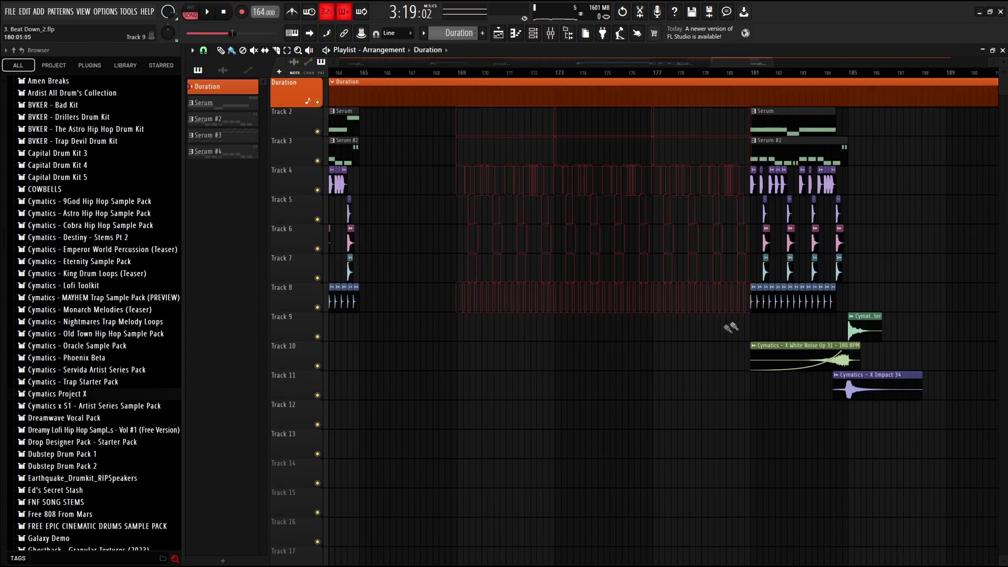
drag(663, 458, 985, 108)
drag(773, 130, 382, 131)
click(414, 97)
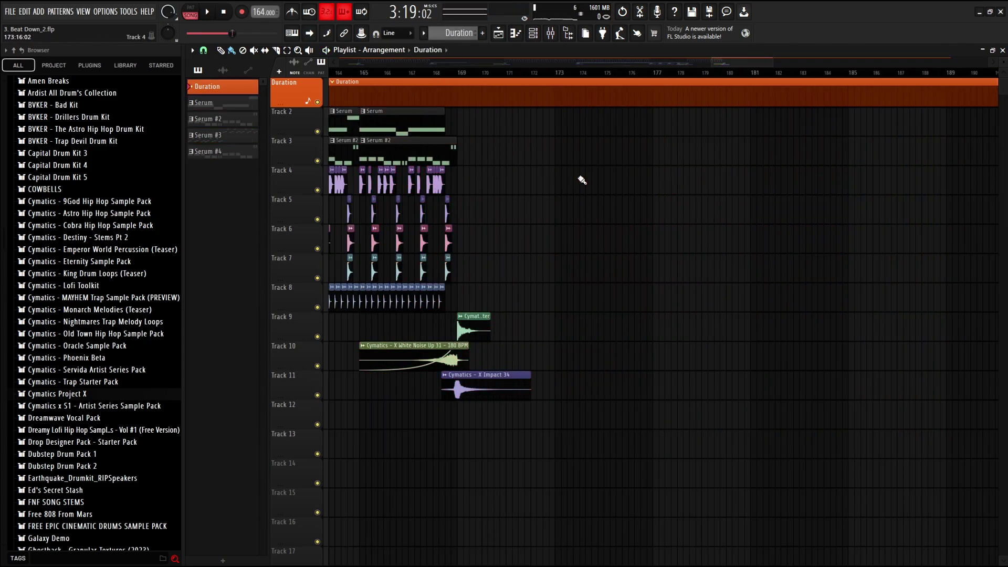
- Play the moved ending section from bar 165 to check the transition
scroll(582, 180, down, 2)
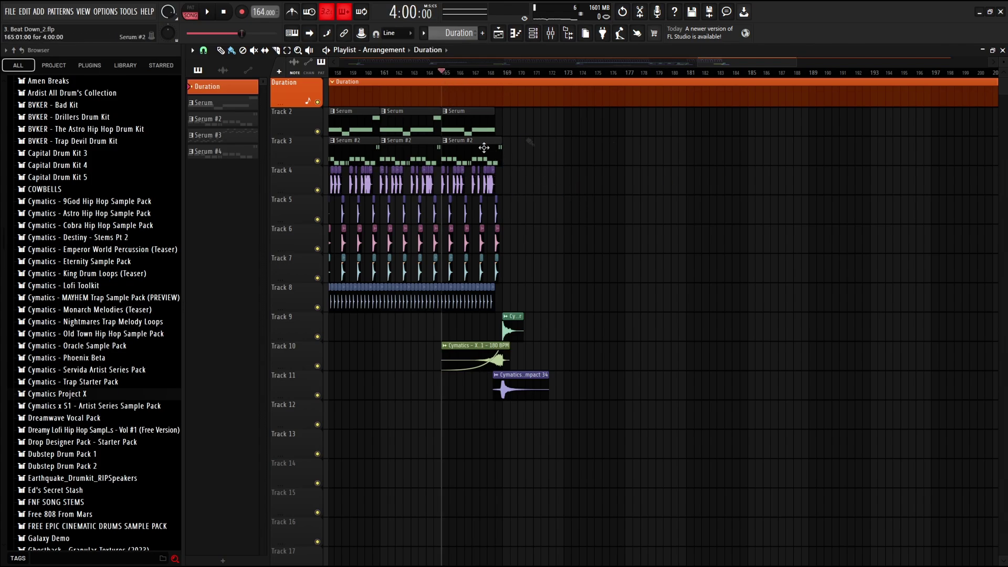
key(space)
scroll(370, 176, up, 2)
scroll(491, 212, down, 7)
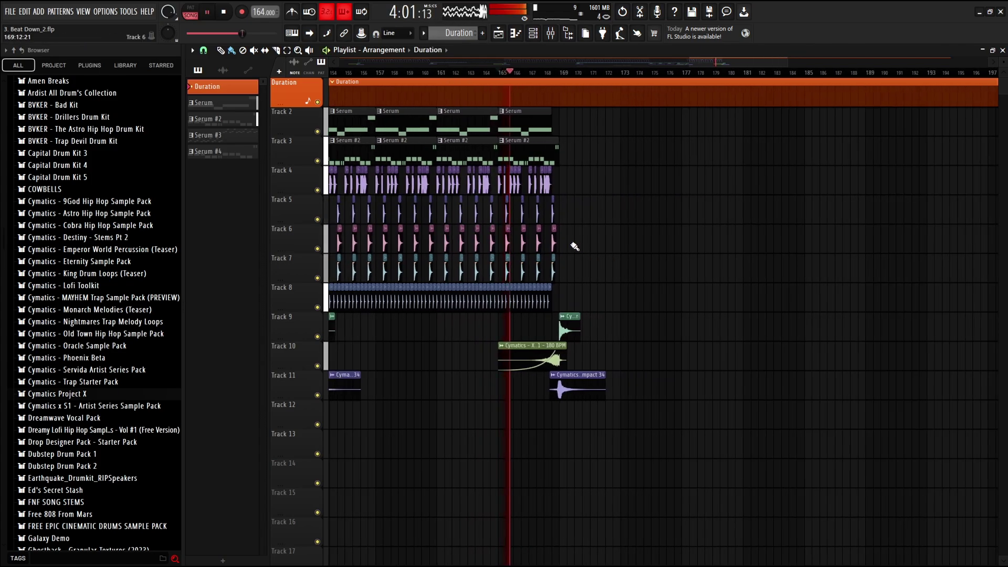
key(space)
- Set the playback position to bar 9 and open the Tankman channel's piano roll in the Duration pattern
click(362, 73)
mouse_move(364, 76)
mouse_down()
mouse_move(344, 77)
mouse_move(362, 81)
mouse_up()
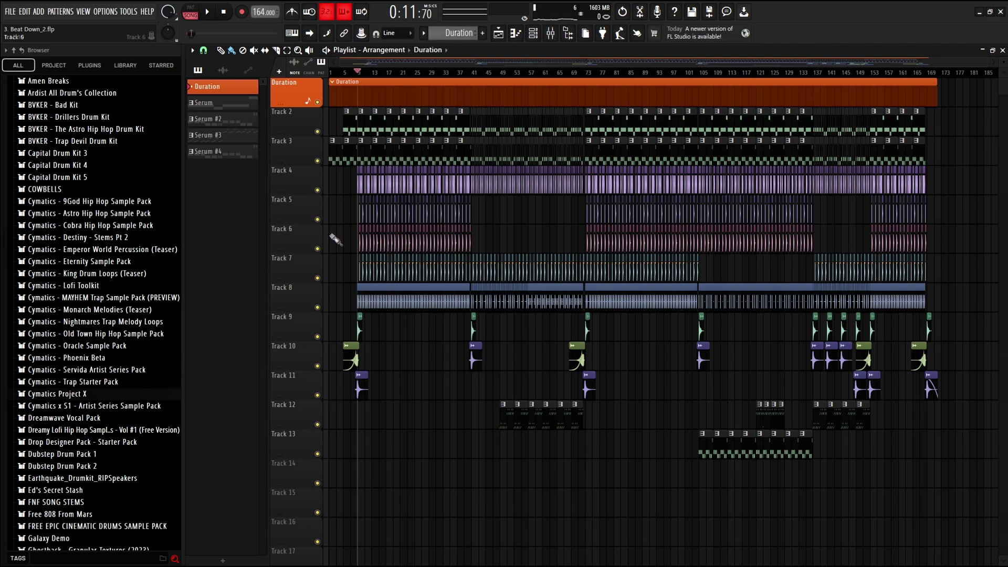
click(535, 35)
click(535, 34)
click(535, 35)
click(537, 35)
click(516, 33)
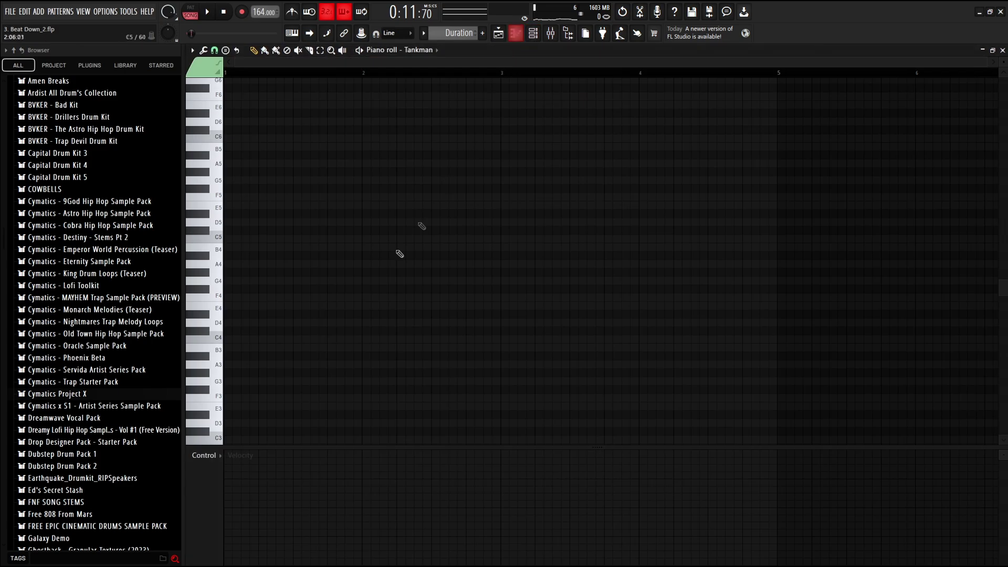
drag(202, 324, 232, 245)
scroll(268, 224, up, 5)
click(242, 255)
click(242, 239)
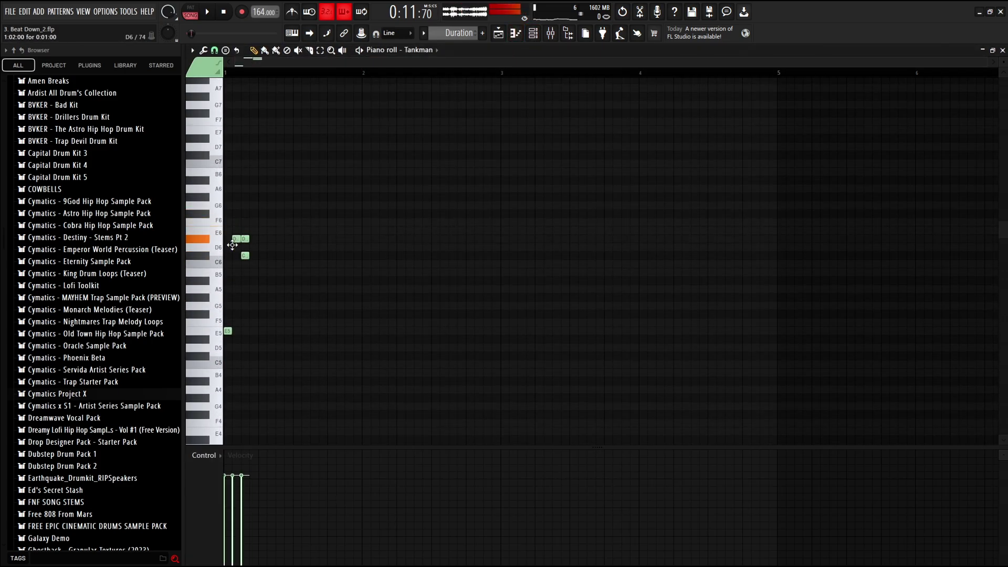
click(254, 198)
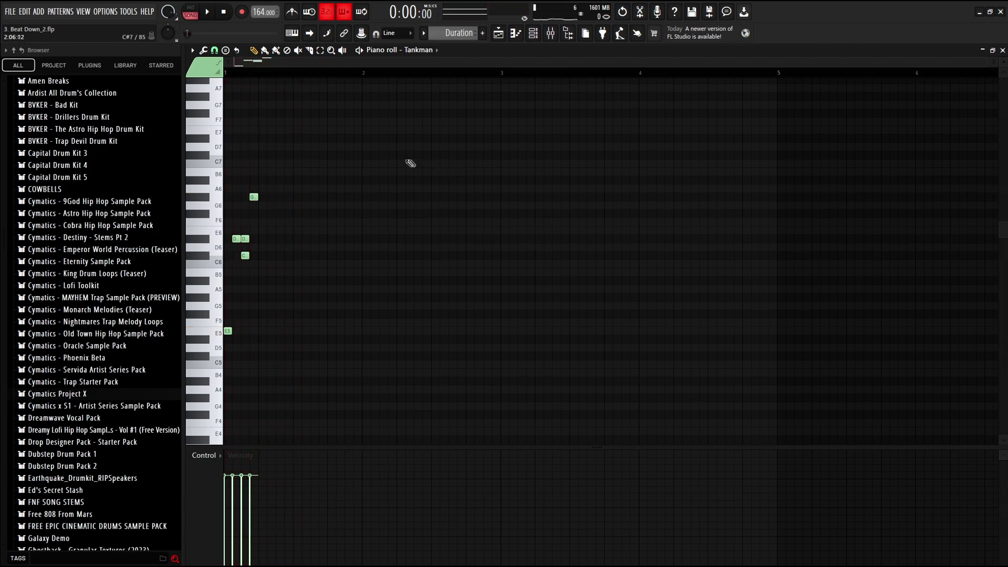
key(ctrl+a)
key(Delete)
- Draw a four-bar Tankman vocal part with single and stacked short notes, starting on A#5 and D#6, and play it
click(228, 280)
drag(243, 239, 243, 247)
click(245, 280)
click(236, 246)
click(252, 213)
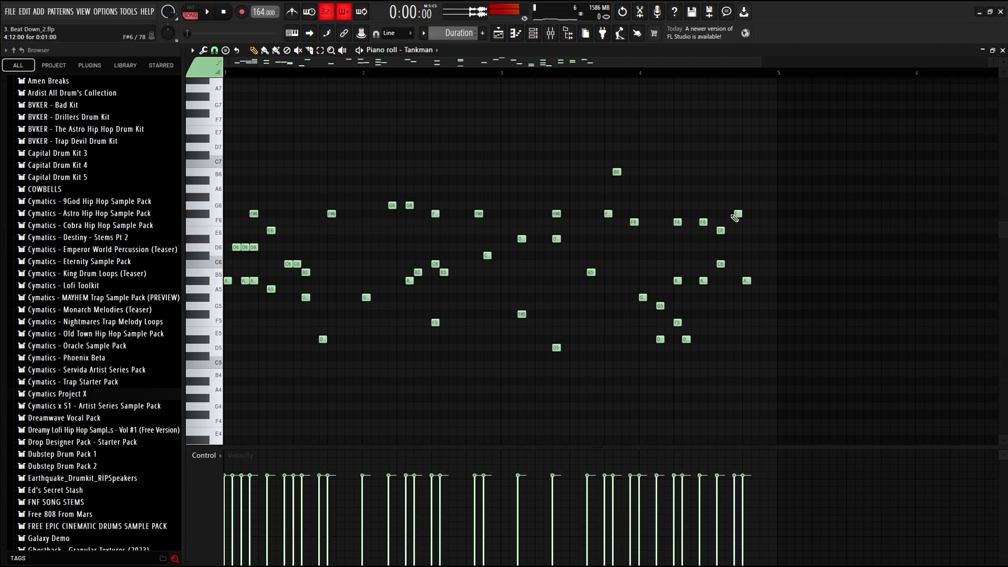
click(729, 347)
click(746, 263)
click(746, 281)
click(746, 398)
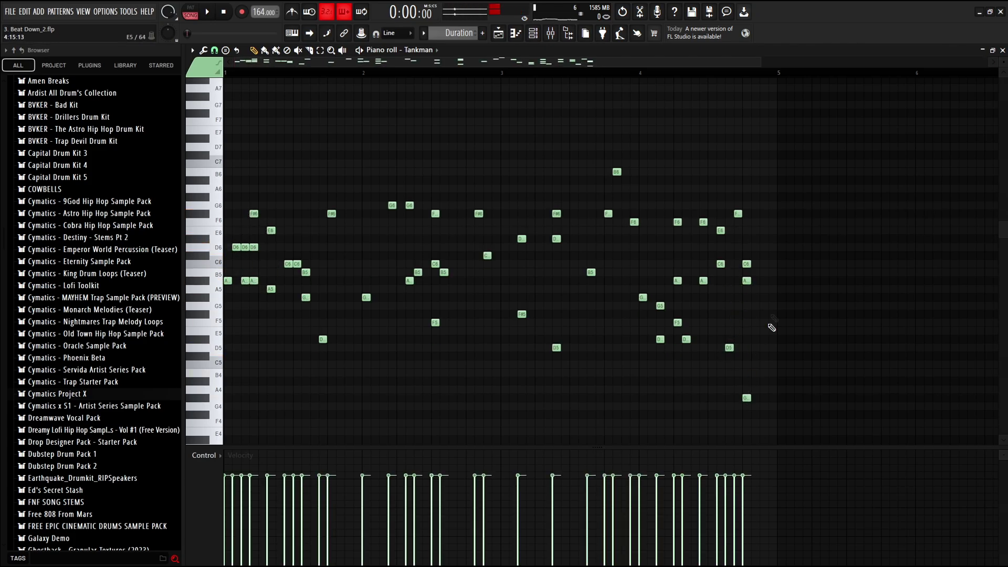
click(747, 306)
key(space)
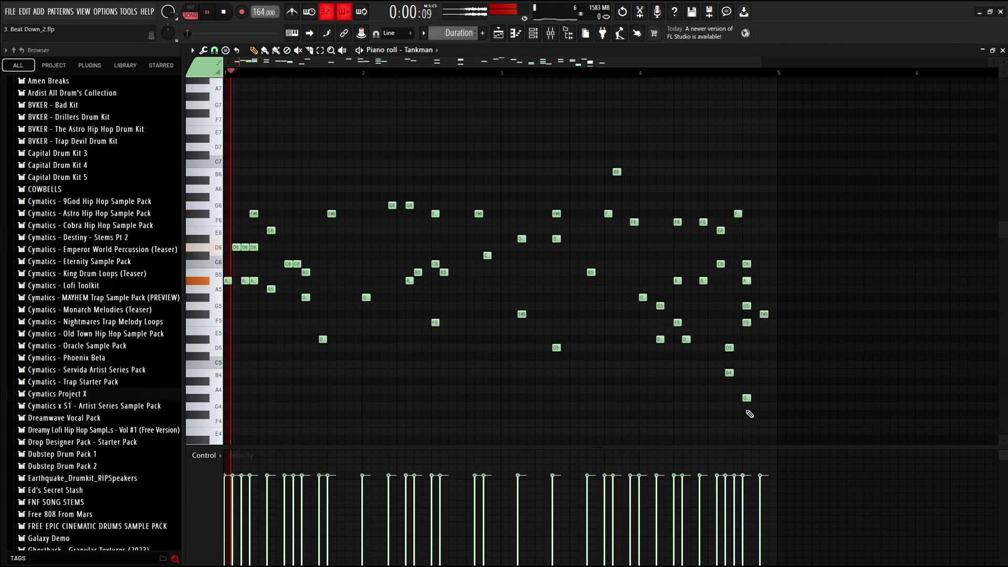
- Copy all the Tankman notes and paste them into the BF channel's piano roll from bar 5
drag(793, 419, 255, 79)
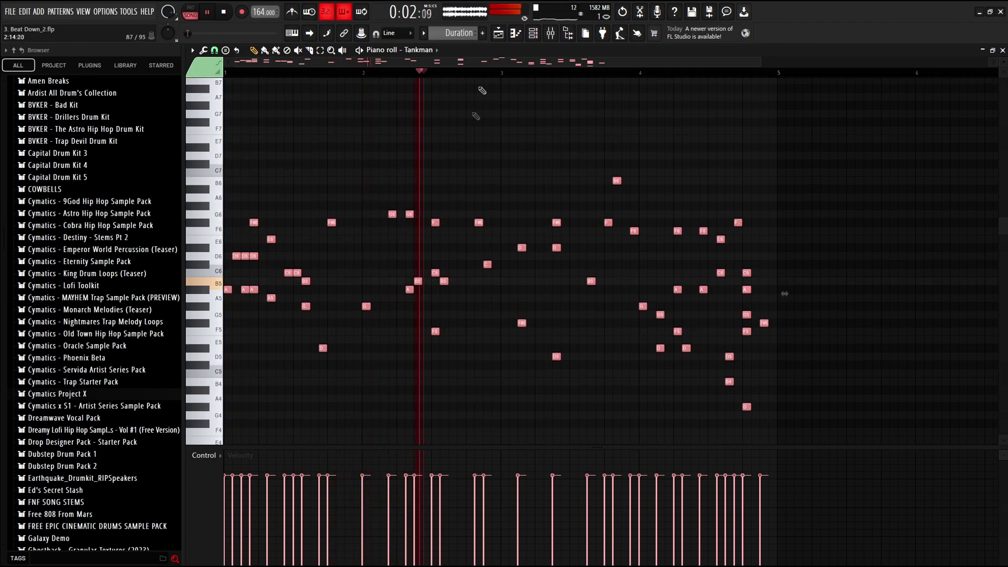
scroll(462, 92, down, 1)
scroll(431, 53, down, 2)
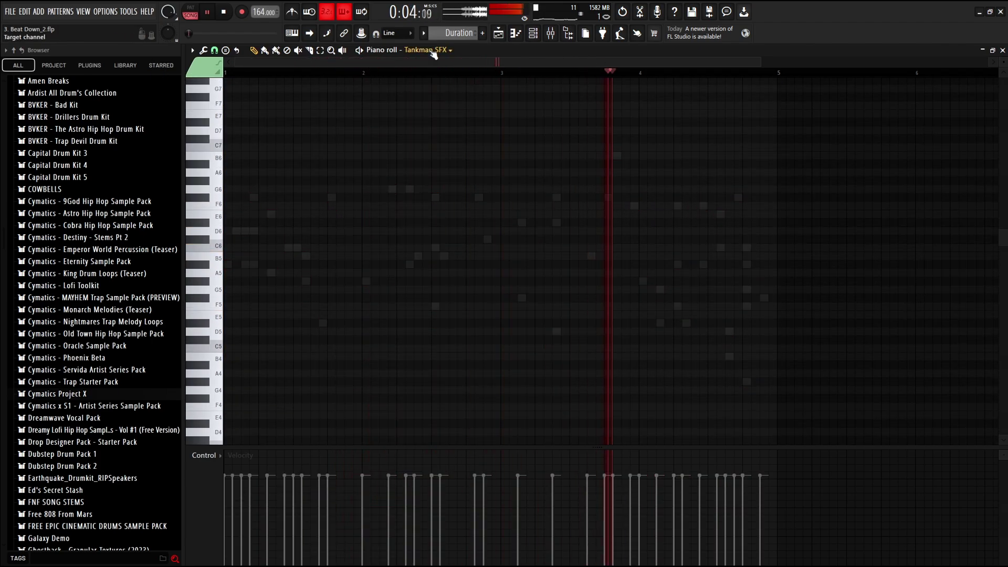
key(space)
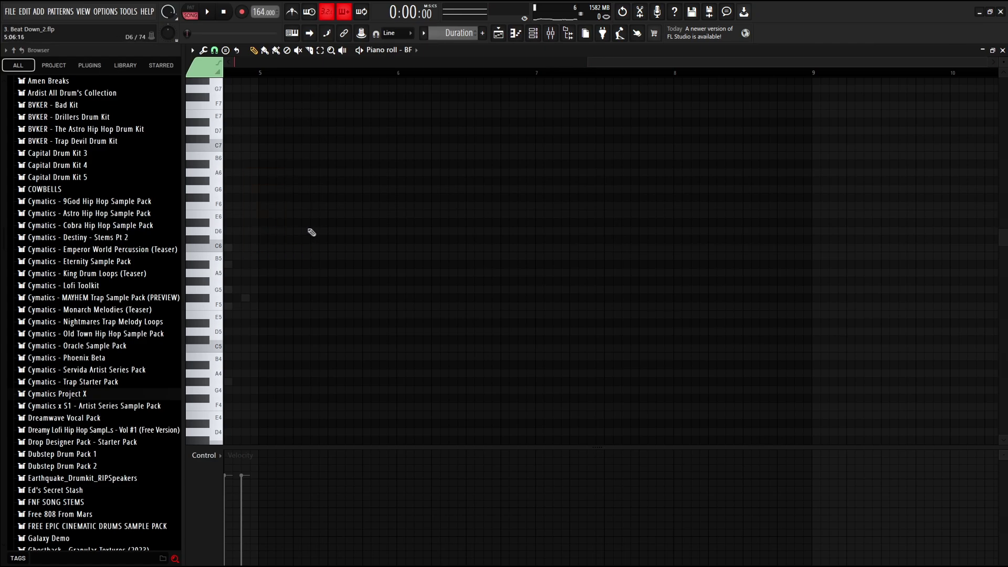
key(ctrl+v)
key(ctrl+d)
- Save the project and play back the Tankman and BF vocal notes
key(space)
key(ctrl+s)
drag(534, 61, 226, 53)
key(space)
key(space)
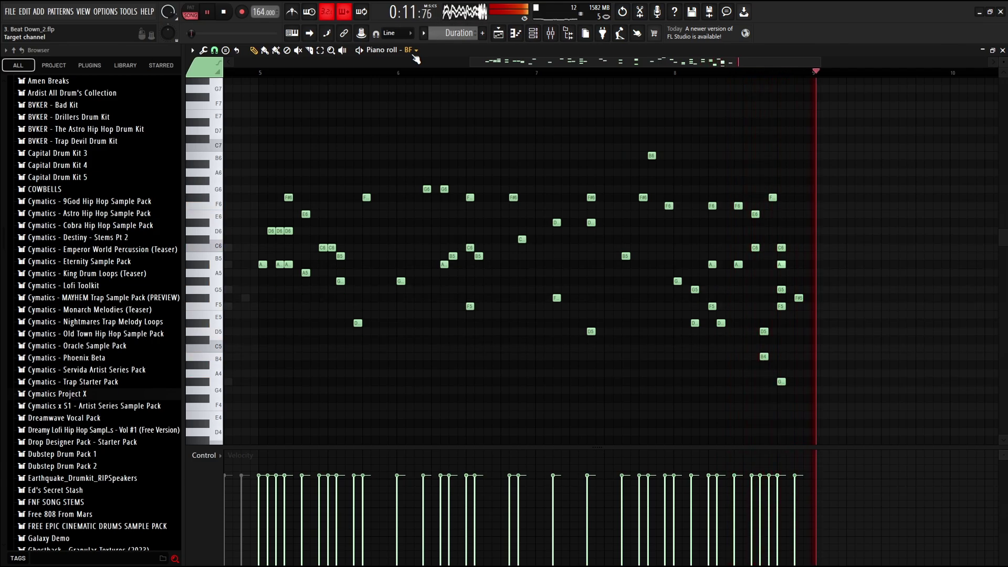
- Return to the playlist, stop playback and set the playback position to bar 9
key(F5)
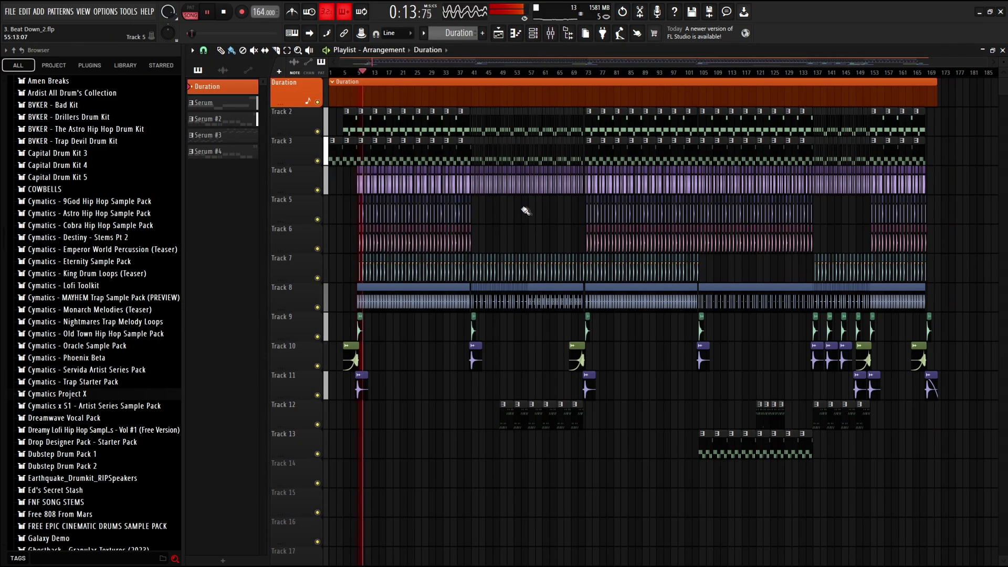
key(space)
click(359, 76)
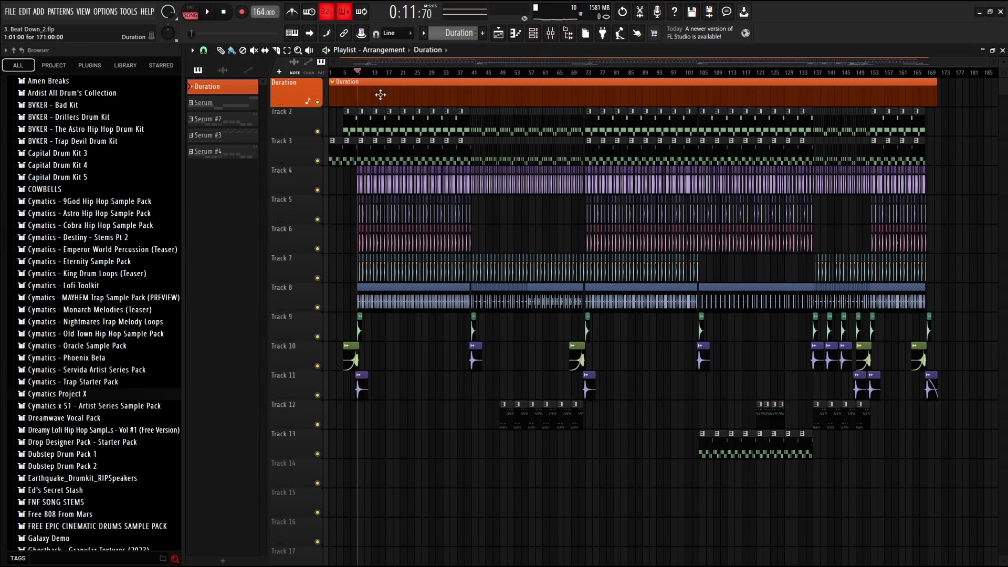